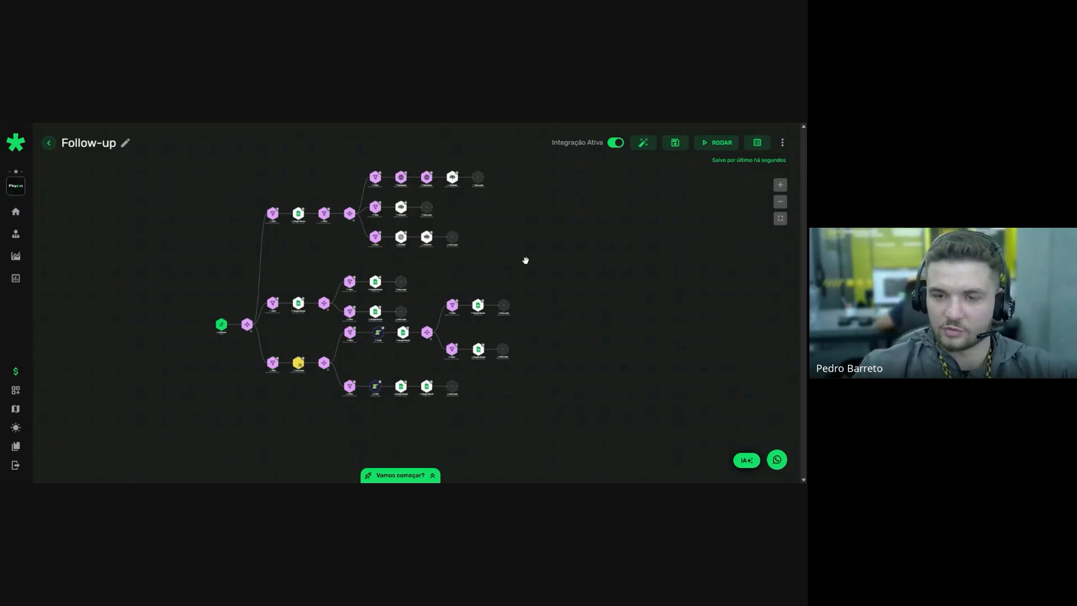
{"action": "left_click_drag", "start_coordinate": [526, 261], "coordinate": [546, 214]}
{"action": "left_click_drag", "start_coordinate": [582, 344], "coordinate": [578, 397]}
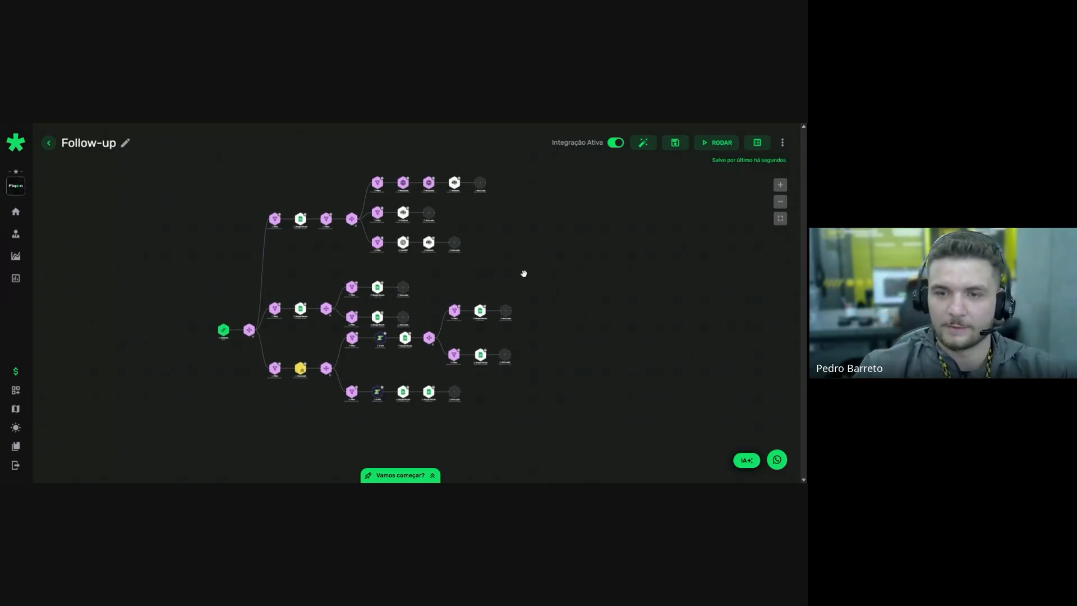
{"action": "left_click_drag", "start_coordinate": [487, 263], "coordinate": [499, 255]}
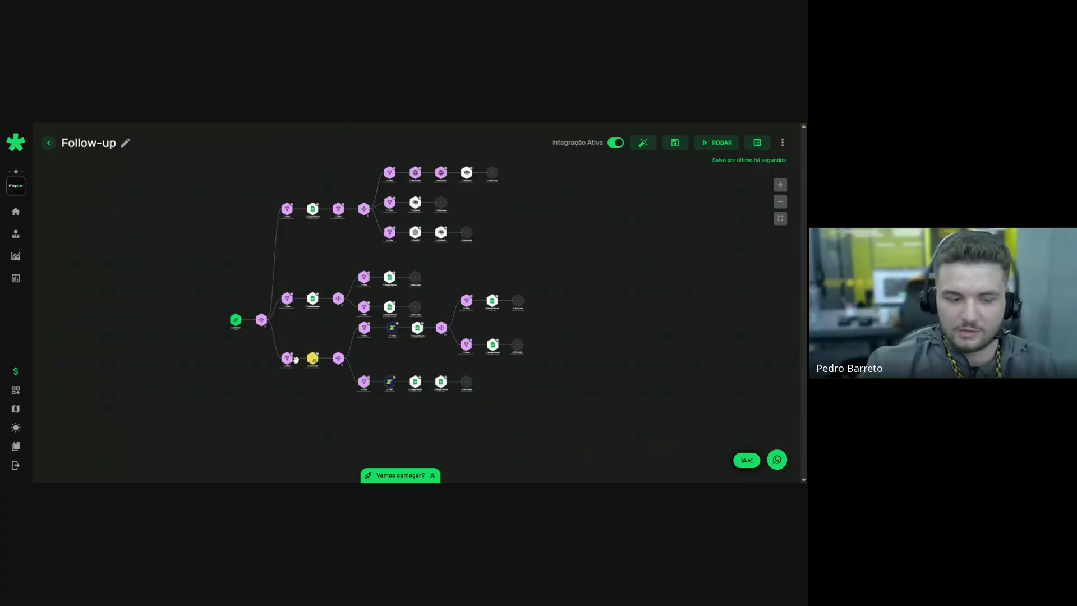
Select the group of nodes after the Javascript node in the lowest branch, shift it slightly, and clear the selection
{"action": "left_click_drag", "start_coordinate": [325, 327], "coordinate": [486, 400]}
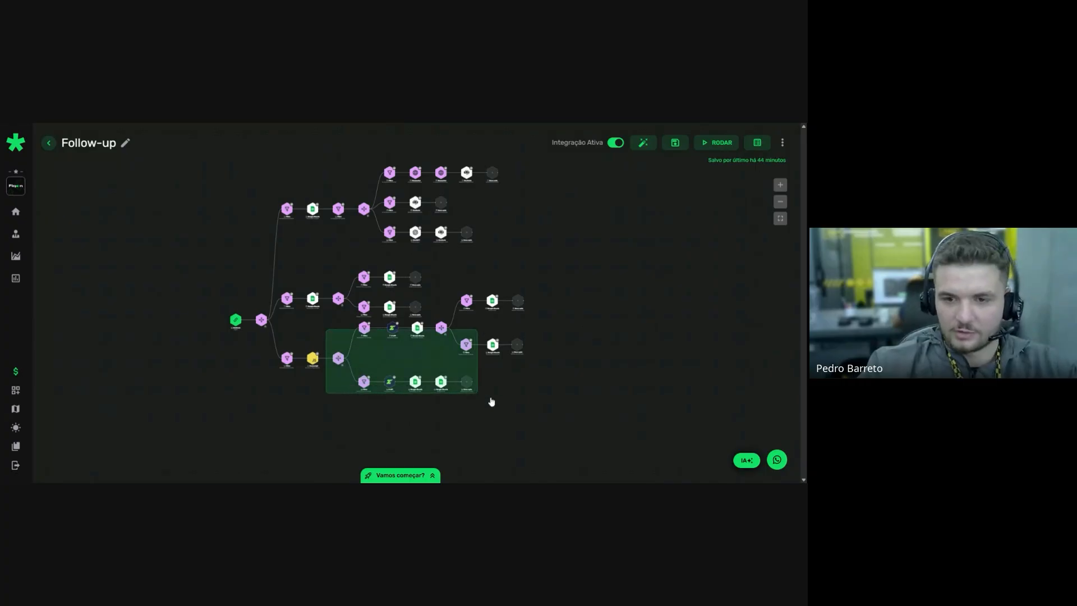
{"action": "mouse_move", "coordinate": [452, 341]}
{"action": "left_mouse_down"}
{"action": "mouse_move", "coordinate": [465, 357]}
{"action": "mouse_move", "coordinate": [456, 343]}
{"action": "left_mouse_up"}
{"action": "left_click", "coordinate": [462, 262]}
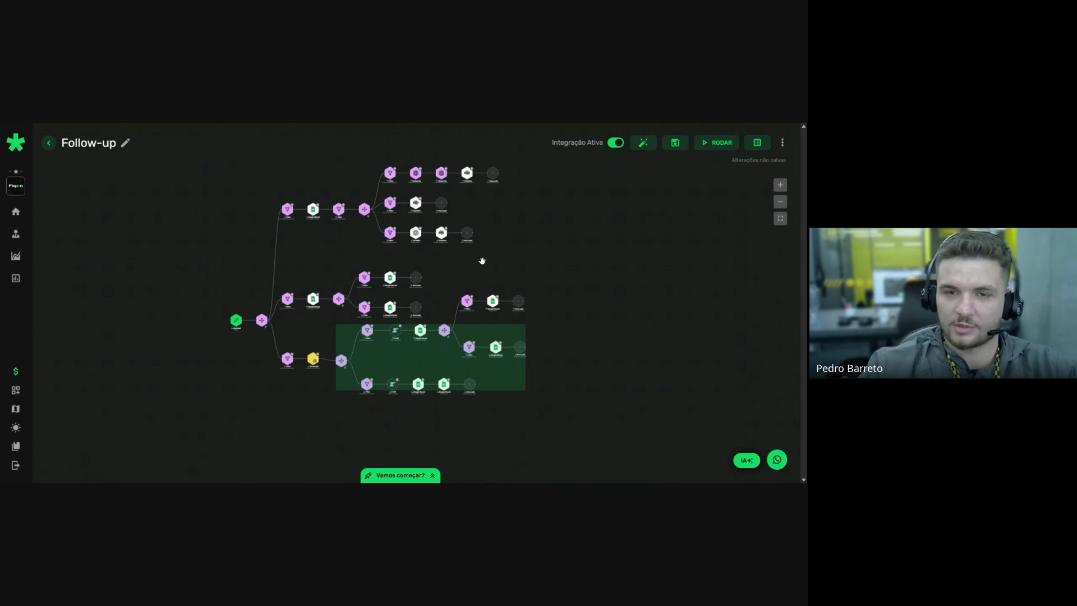
{"action": "left_click", "coordinate": [482, 261]}
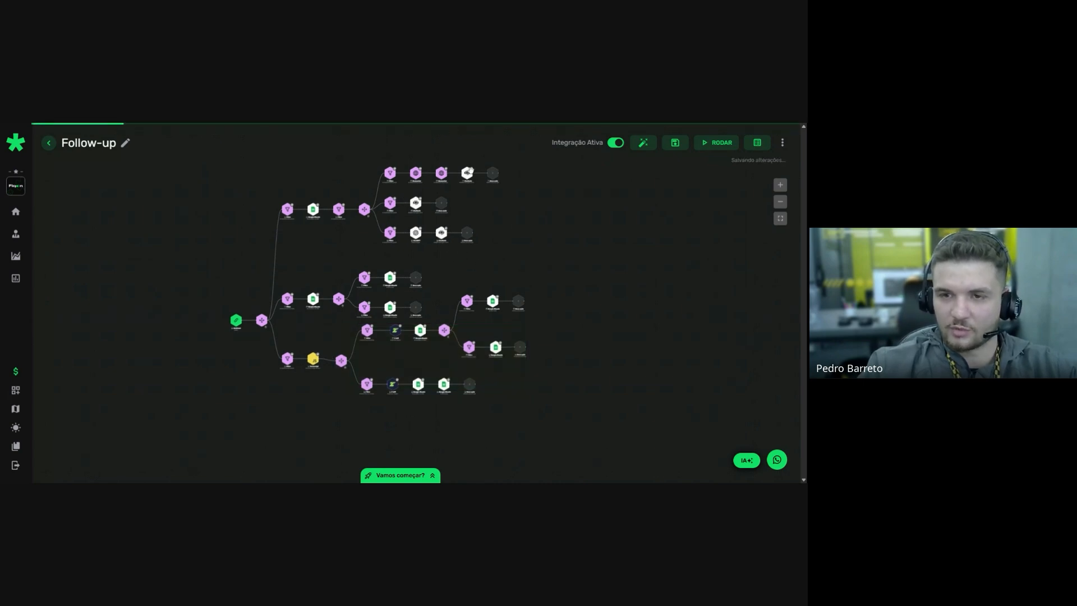
Examine the Follow-up flow's three main branches, from the chatbot paths down to the Z-API and Google Sheets paths
{"action": "scroll", "coordinate": [416, 203], "scroll_direction": "up", "scroll_amount": 5}
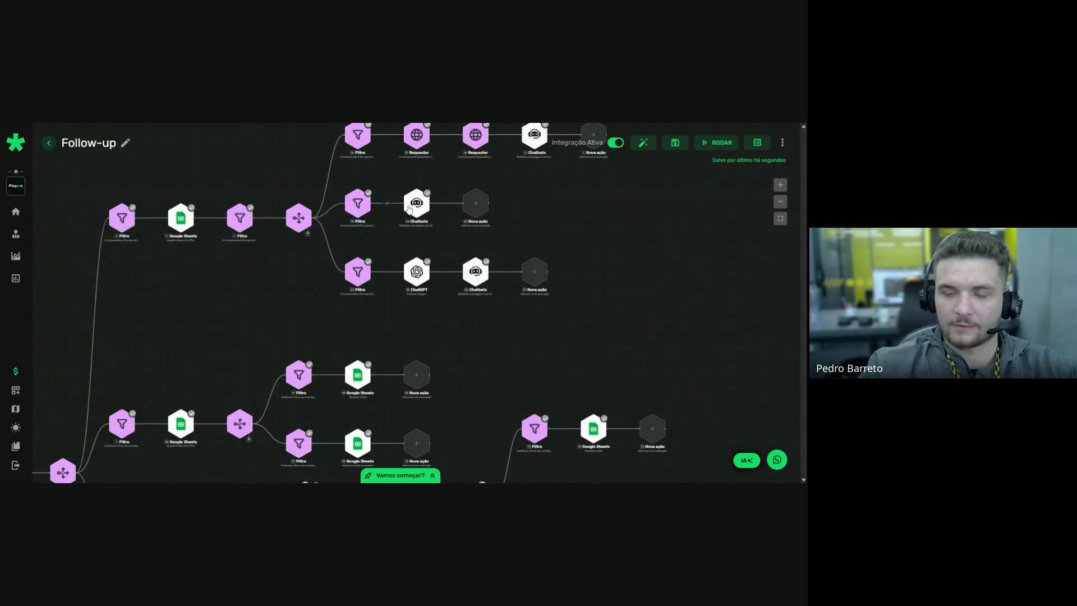
{"action": "scroll", "coordinate": [517, 308], "scroll_direction": "down", "scroll_amount": 3}
{"action": "left_click_drag", "start_coordinate": [329, 298], "coordinate": [329, 245]}
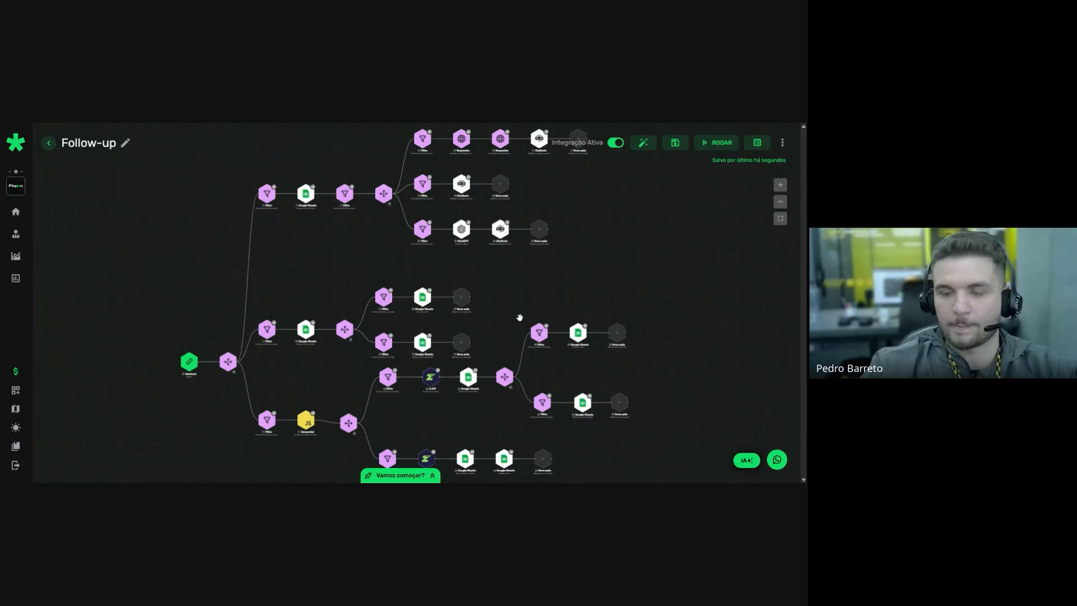
{"action": "left_click_drag", "start_coordinate": [520, 315], "coordinate": [521, 250]}
{"action": "left_click_drag", "start_coordinate": [469, 361], "coordinate": [467, 388]}
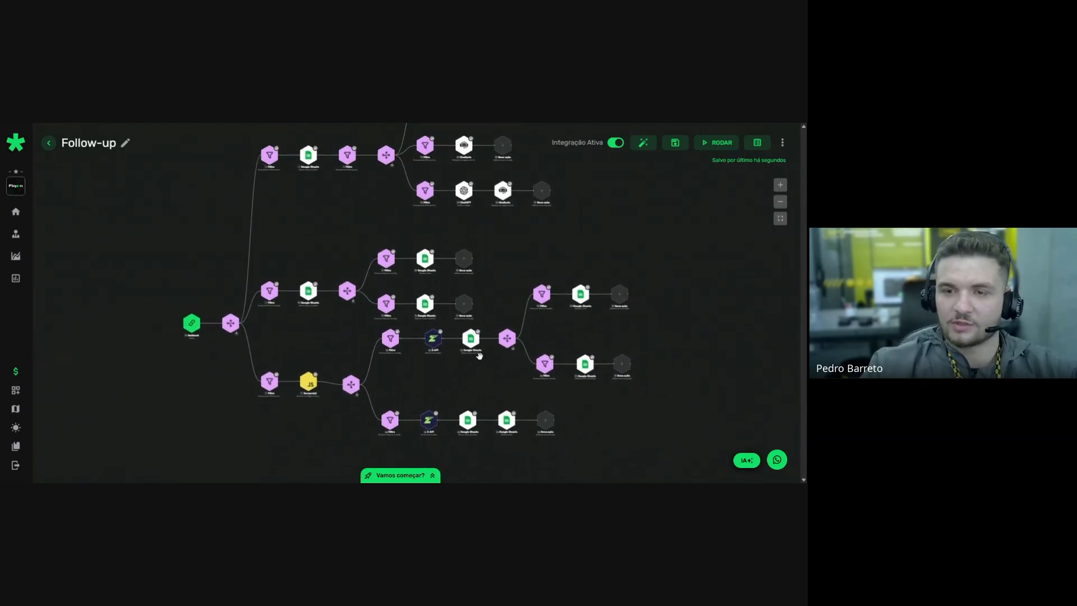
{"action": "left_click_drag", "start_coordinate": [495, 299], "coordinate": [500, 283]}
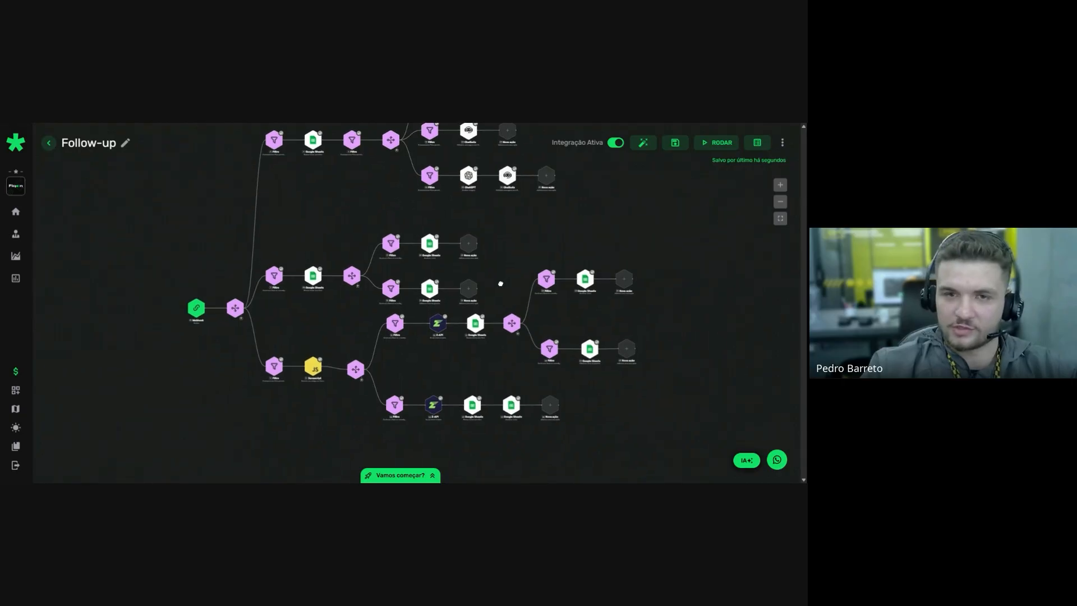
{"action": "scroll", "coordinate": [500, 285], "scroll_direction": "down", "scroll_amount": 3}
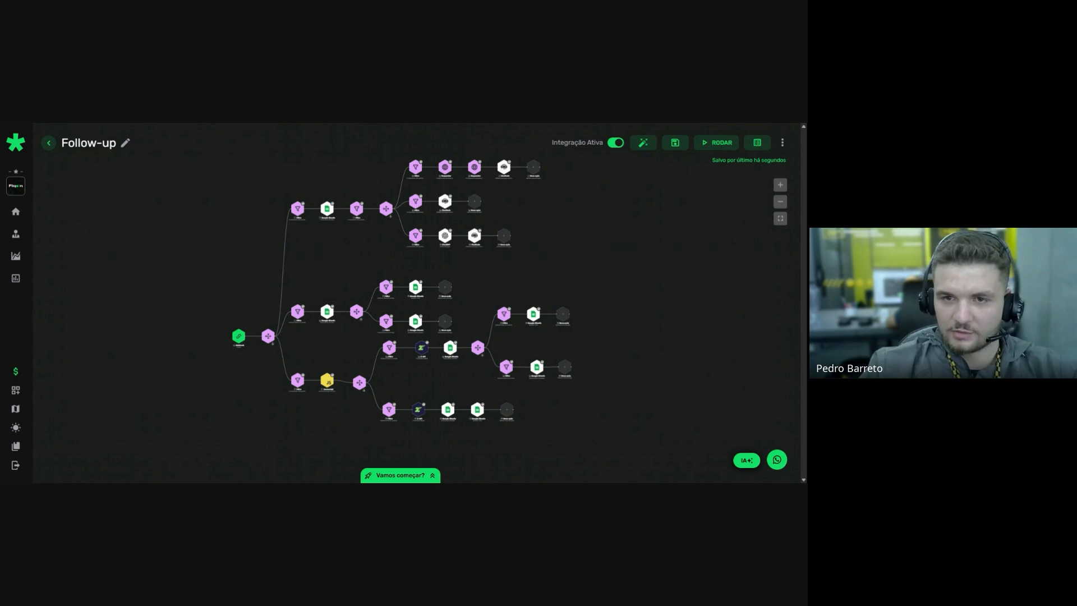
Switch to the Follow-up_mensagens flow and look over its scheduled trigger, spreadsheet lookup and For Each loop
{"action": "key", "text": "ctrl+Tab"}
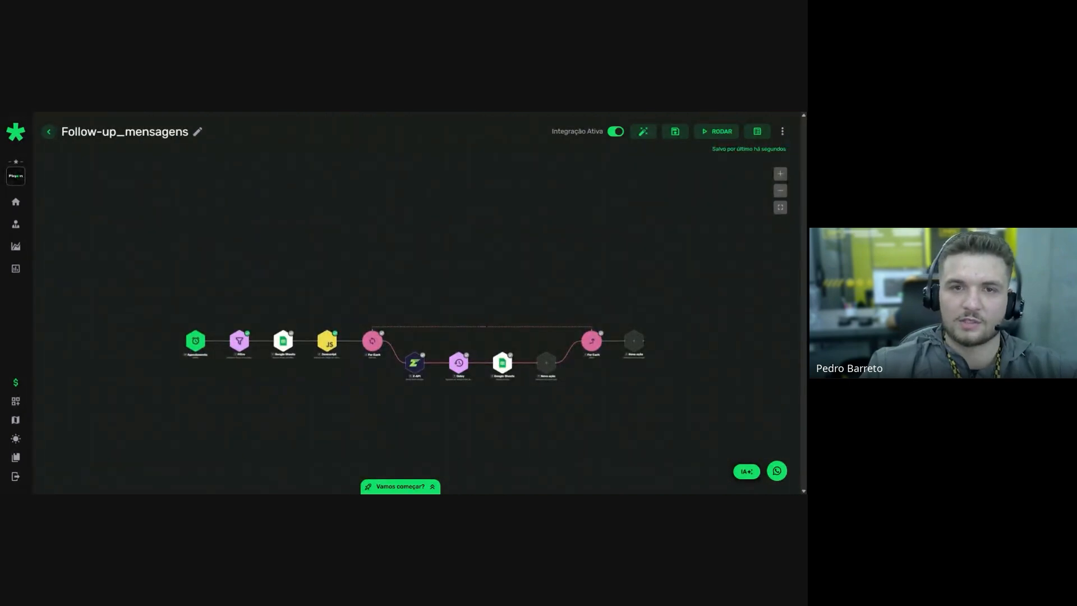
{"action": "left_click_drag", "start_coordinate": [307, 260], "coordinate": [255, 233]}
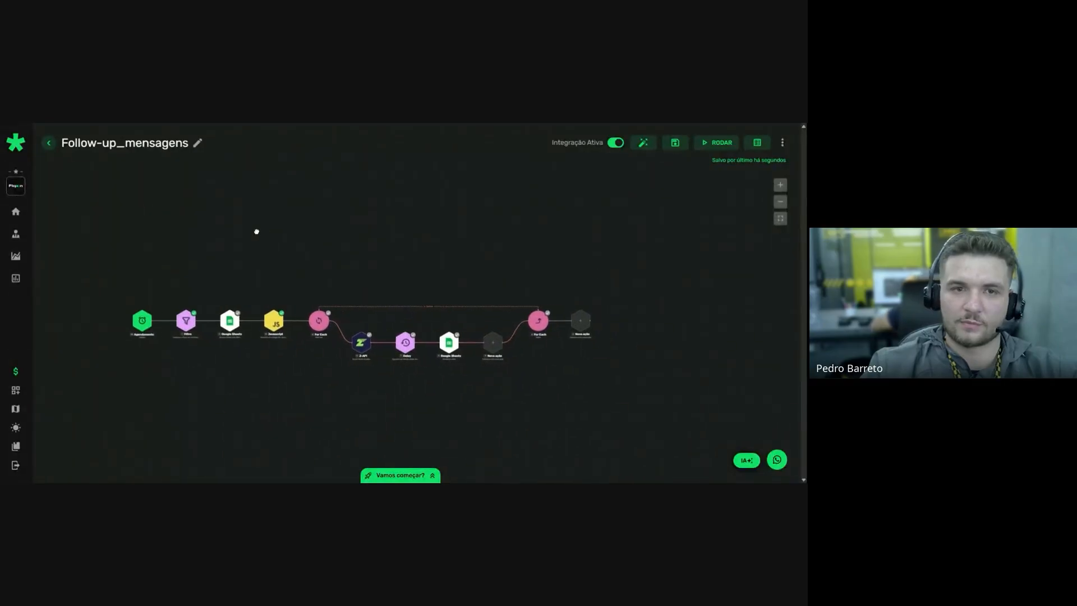
{"action": "scroll", "coordinate": [306, 386], "scroll_direction": "up", "scroll_amount": 1}
{"action": "scroll", "coordinate": [303, 385], "scroll_direction": "down", "scroll_amount": 1}
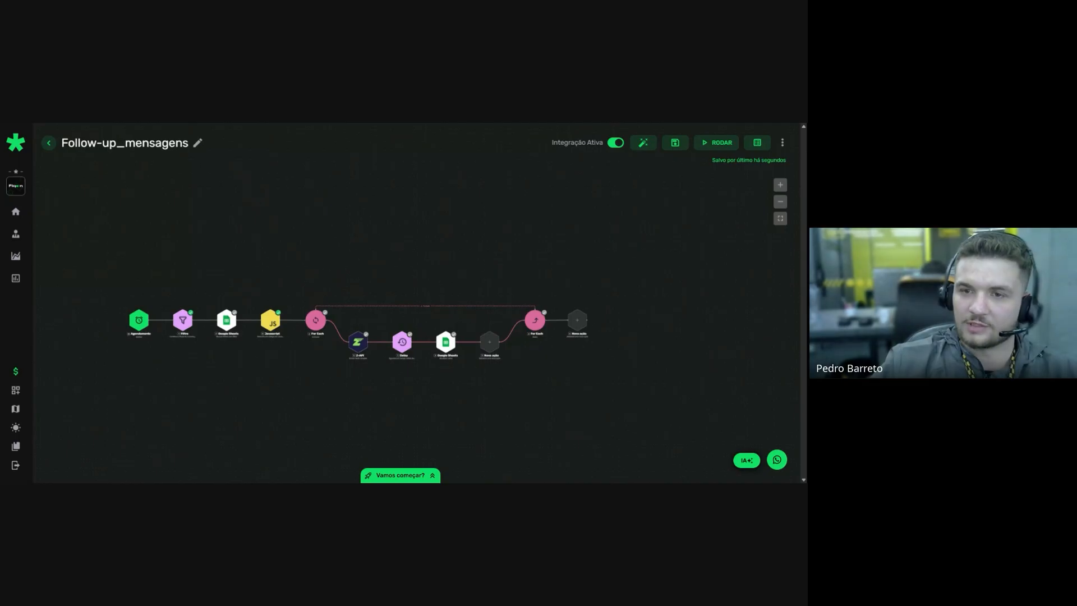
Switch to the Rudge spreadsheet in Google Sheets and review the Número, Data, Follow-up and Tentativas headers and their row 2 cells
{"action": "key", "text": "ctrl+Tab"}
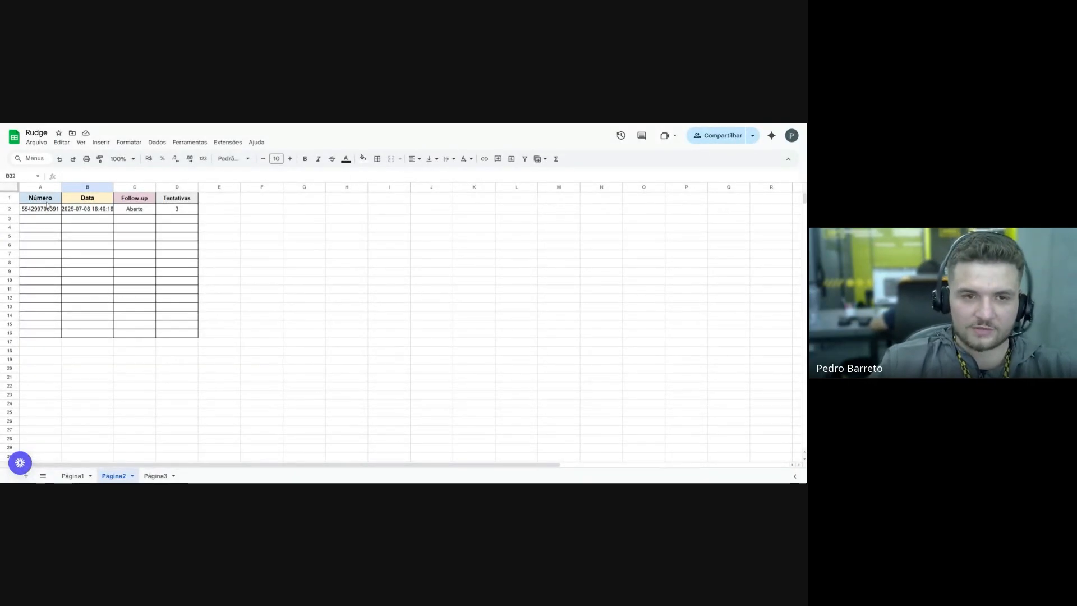
{"action": "left_click_drag", "start_coordinate": [40, 198], "coordinate": [196, 205]}
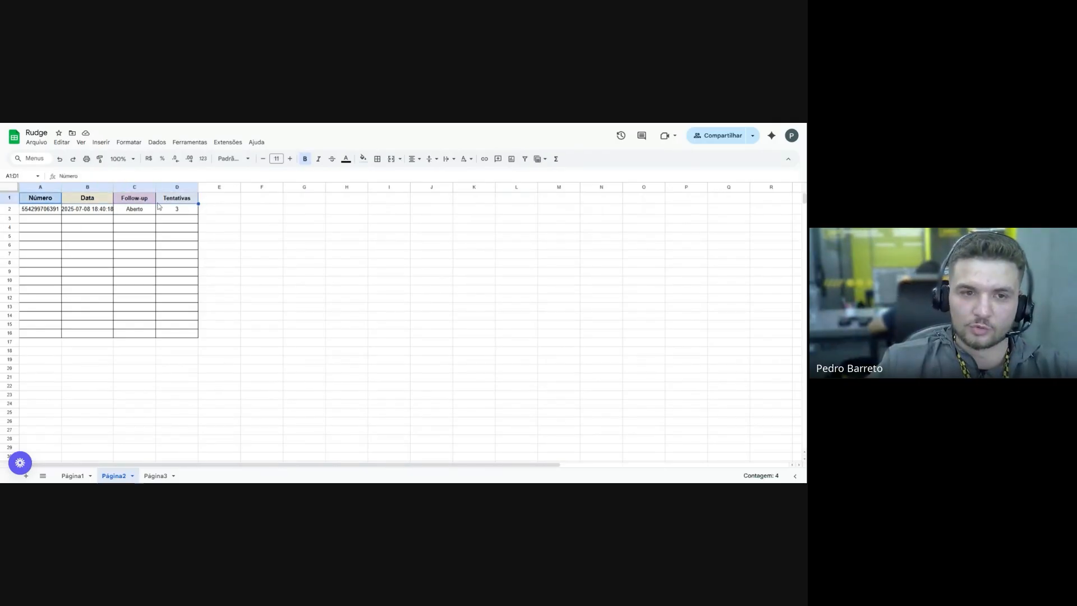
{"action": "left_click", "coordinate": [158, 225]}
{"action": "left_click", "coordinate": [51, 210]}
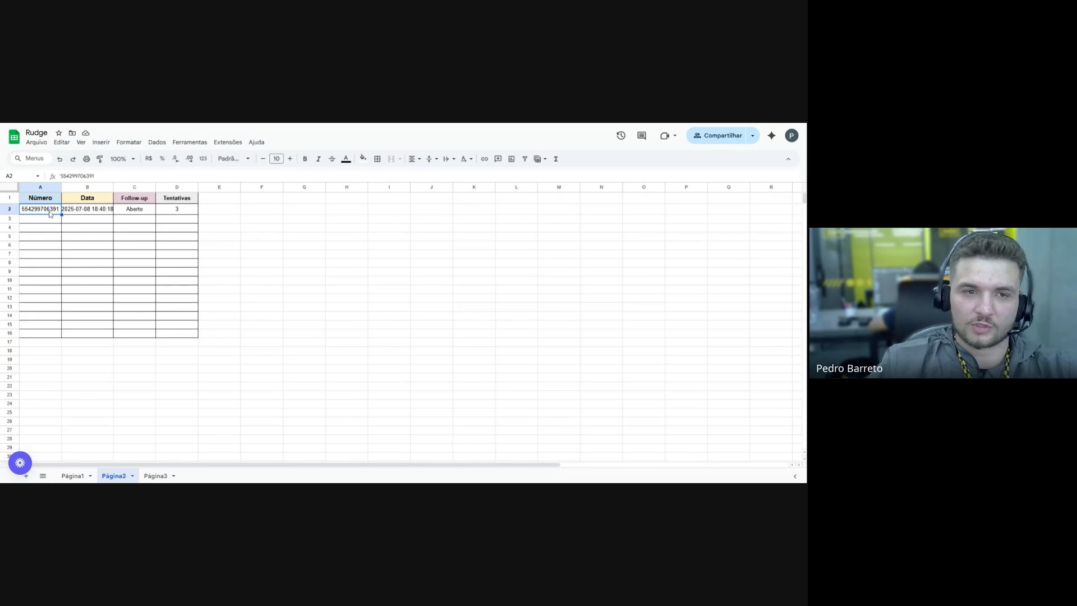
{"action": "left_click", "coordinate": [84, 211]}
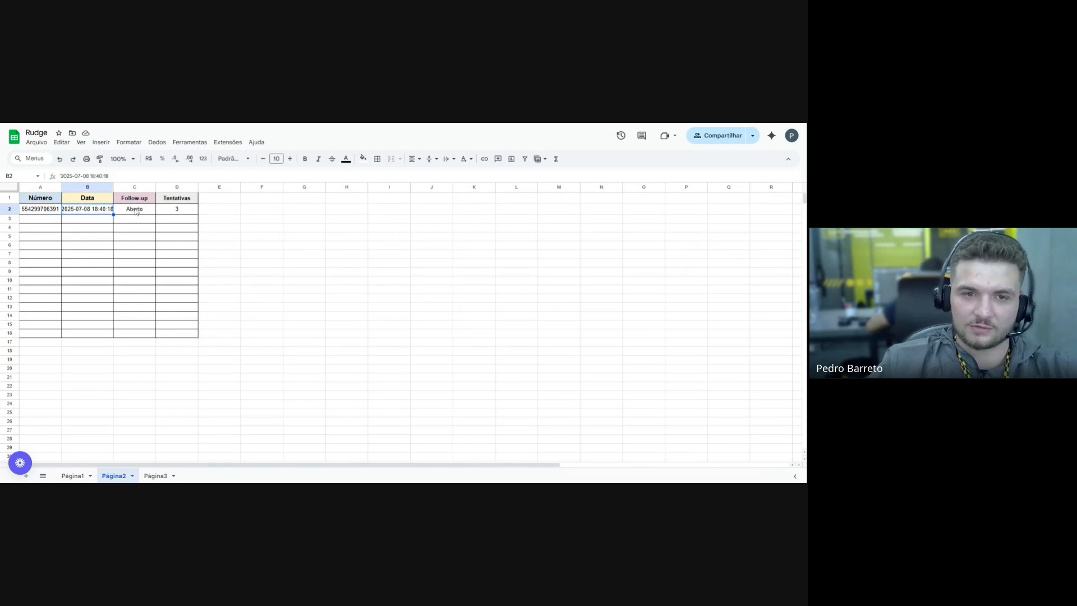
{"action": "left_click", "coordinate": [136, 212]}
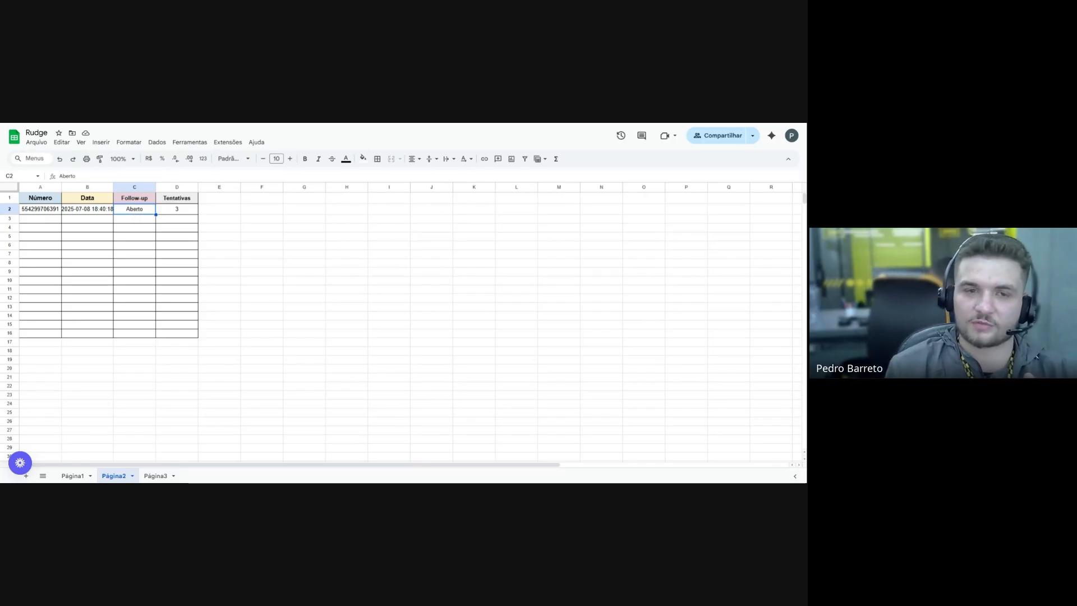
{"action": "left_click", "coordinate": [179, 211]}
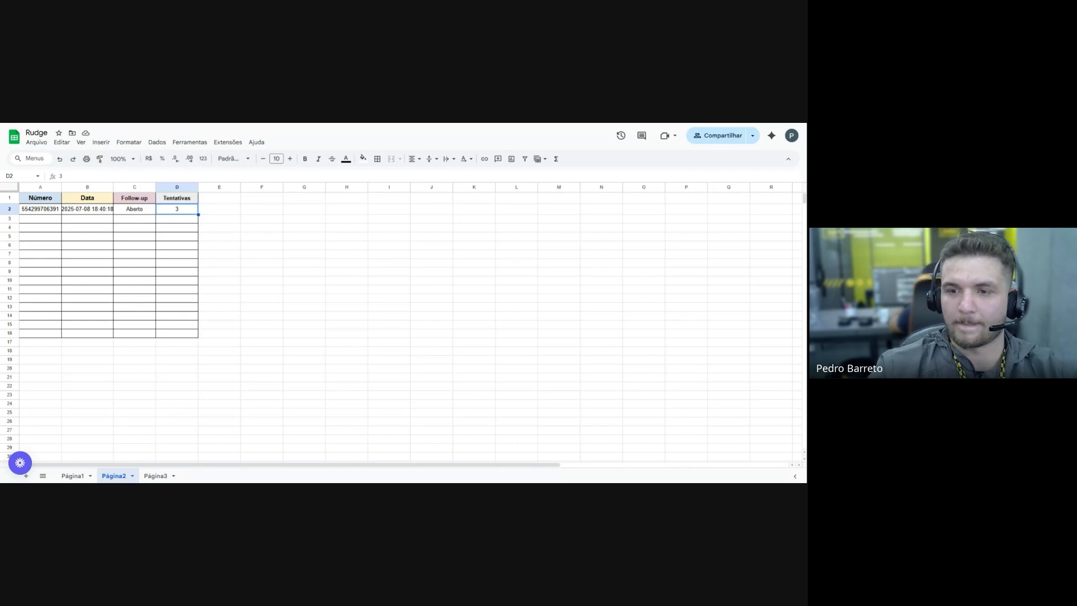
Return to the Follow-up flow and examine the webhook's lower branches, including the router after the Javascript node
{"action": "key", "text": "ctrl+Tab"}
{"action": "left_click_drag", "start_coordinate": [687, 318], "coordinate": [687, 252]}
{"action": "left_click_drag", "start_coordinate": [624, 343], "coordinate": [625, 407]}
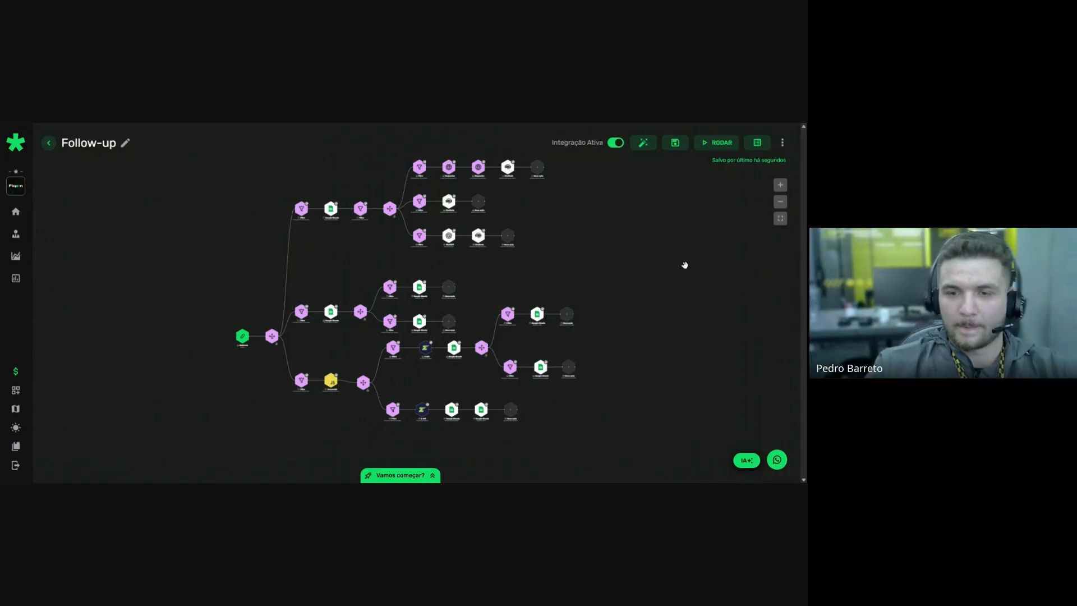
{"action": "left_click_drag", "start_coordinate": [601, 286], "coordinate": [565, 262]}
{"action": "scroll", "coordinate": [565, 262], "scroll_direction": "up", "scroll_amount": 2}
{"action": "left_click_drag", "start_coordinate": [415, 303], "coordinate": [404, 343]}
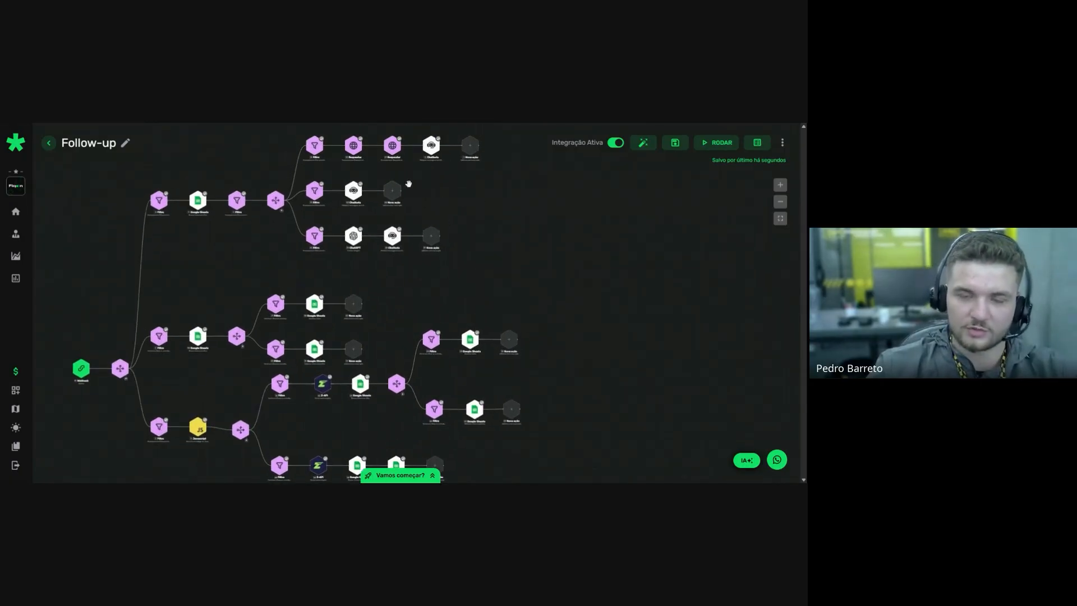
{"action": "left_click_drag", "start_coordinate": [415, 308], "coordinate": [410, 248]}
{"action": "left_click_drag", "start_coordinate": [217, 333], "coordinate": [214, 304]}
{"action": "scroll", "coordinate": [214, 303], "scroll_direction": "up", "scroll_amount": 2}
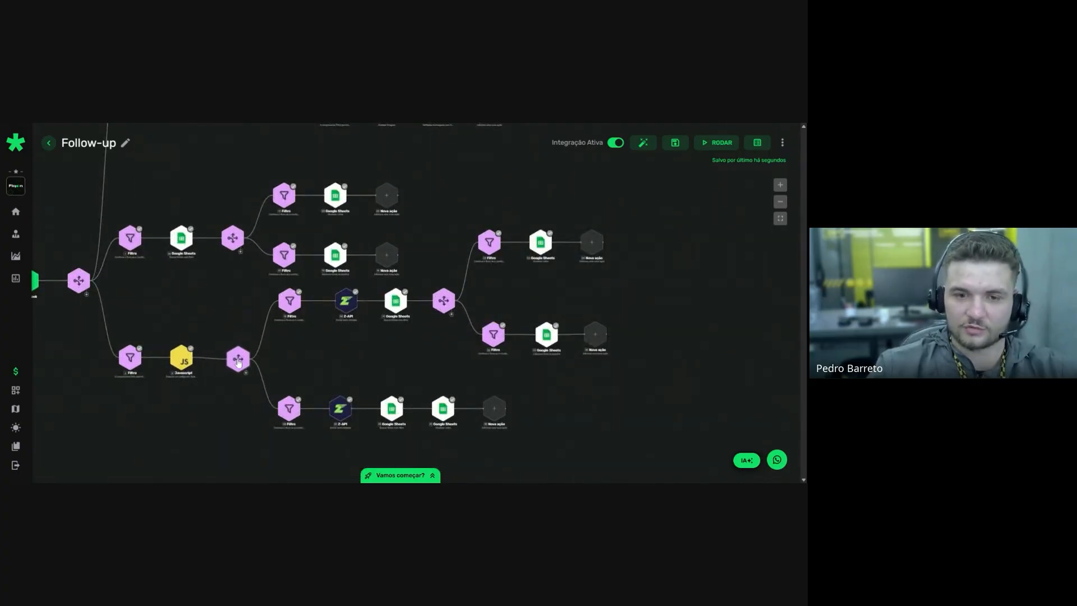
{"action": "left_click_drag", "start_coordinate": [239, 363], "coordinate": [239, 362]}
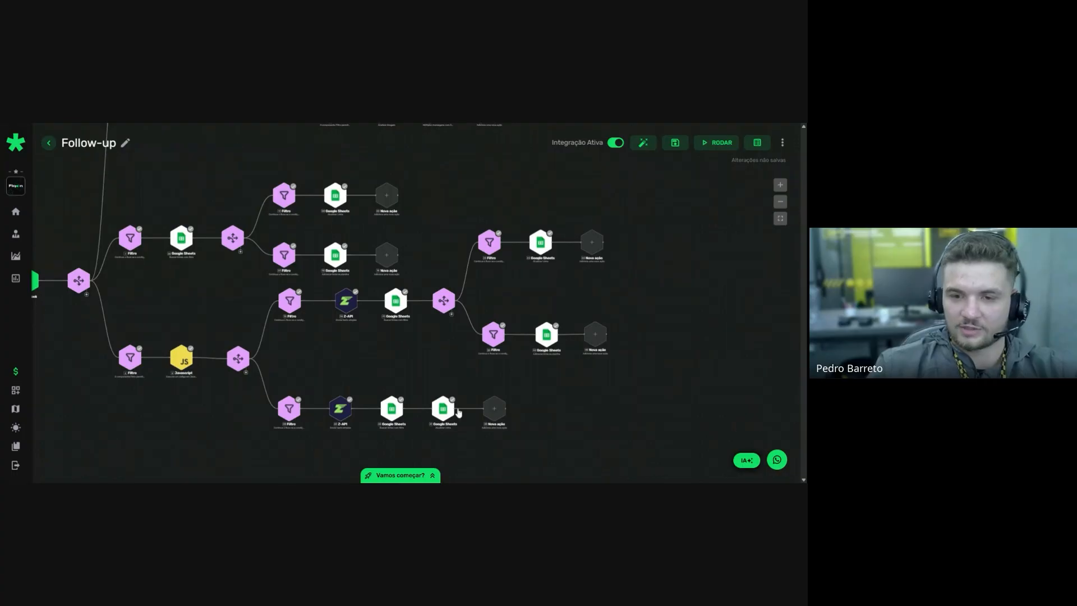
{"action": "scroll", "coordinate": [588, 306], "scroll_direction": "down", "scroll_amount": 2}
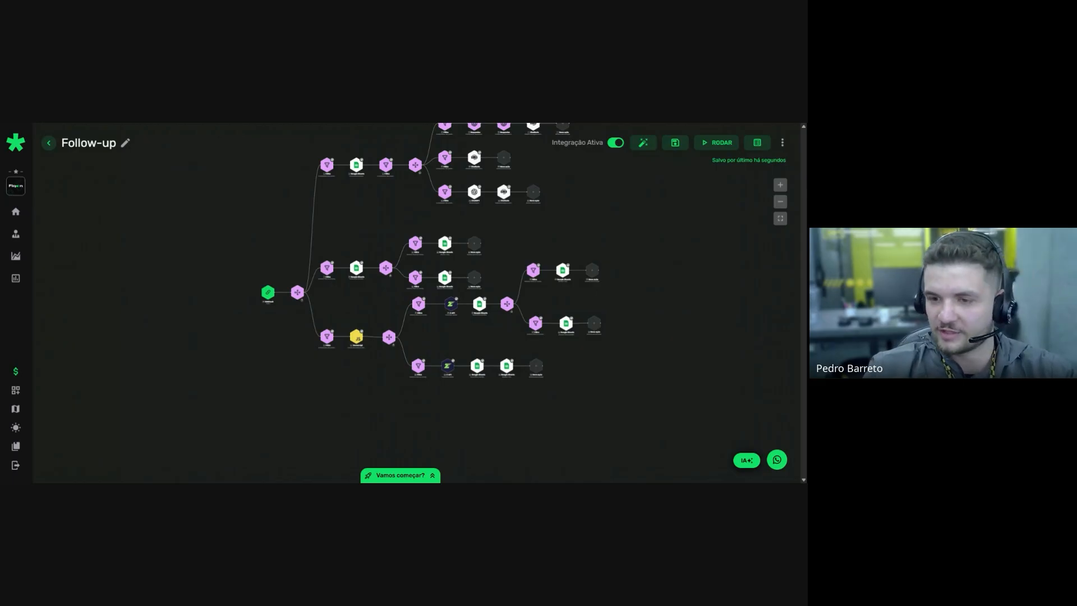
{"action": "left_click_drag", "start_coordinate": [592, 308], "coordinate": [566, 350]}
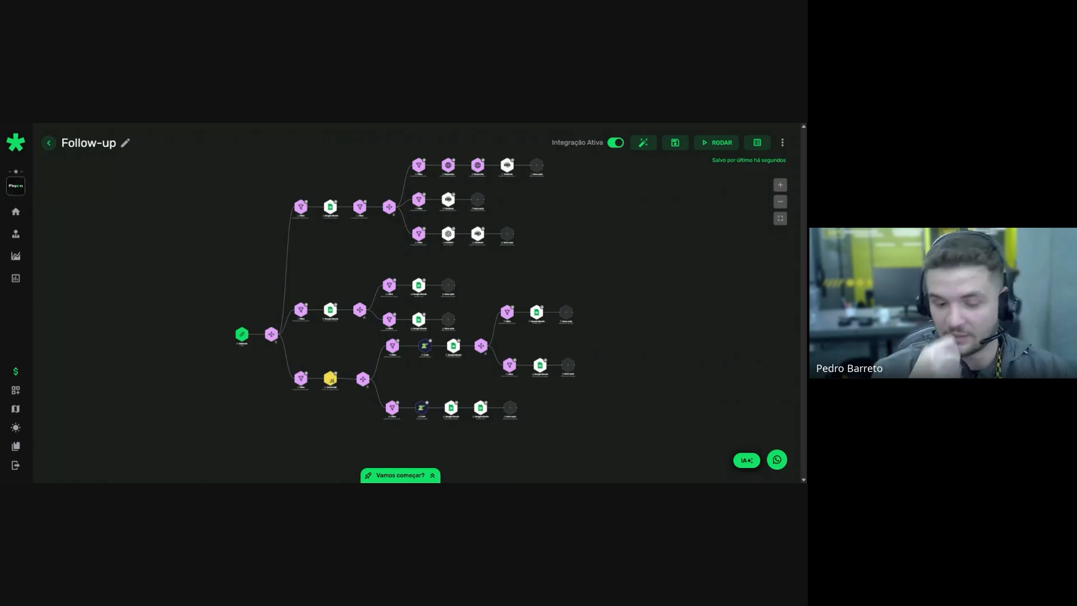
{"action": "left_click_drag", "start_coordinate": [577, 348], "coordinate": [589, 344]}
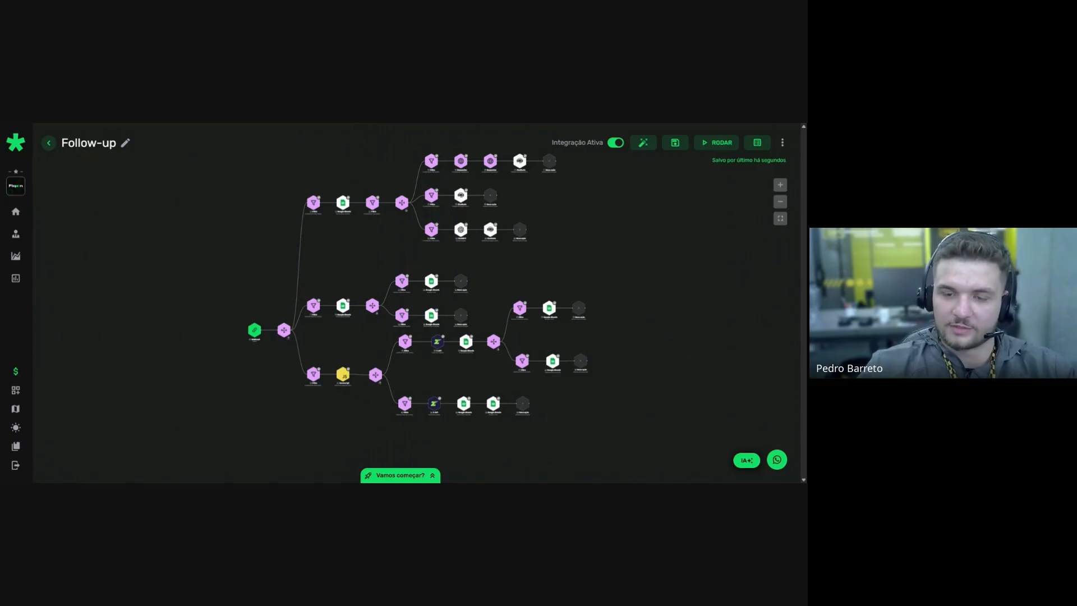
{"action": "left_click_drag", "start_coordinate": [588, 277], "coordinate": [595, 265]}
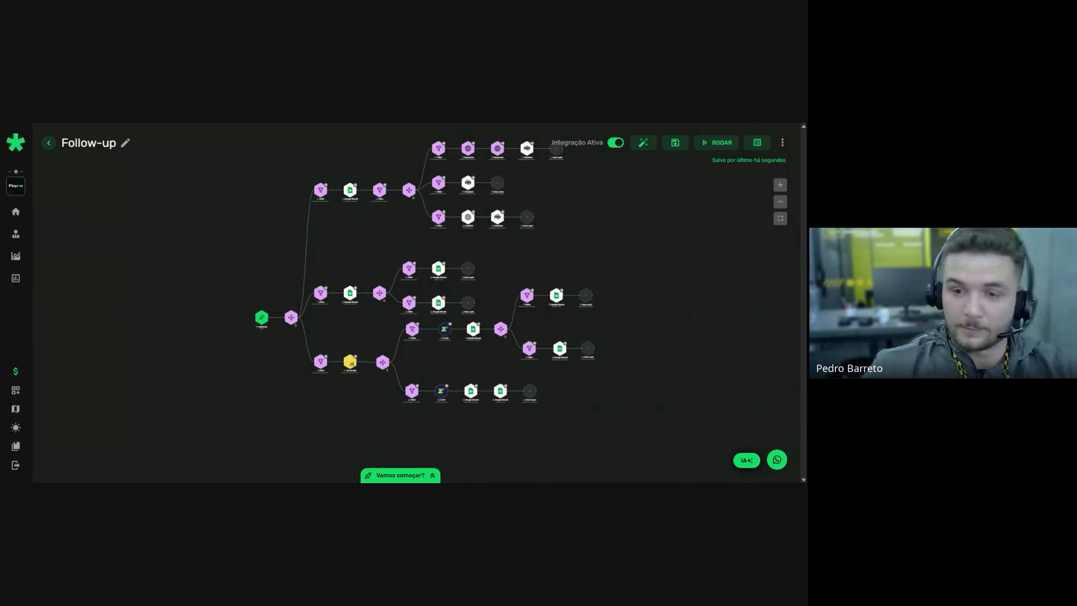
{"action": "left_click_drag", "start_coordinate": [444, 375], "coordinate": [404, 381]}
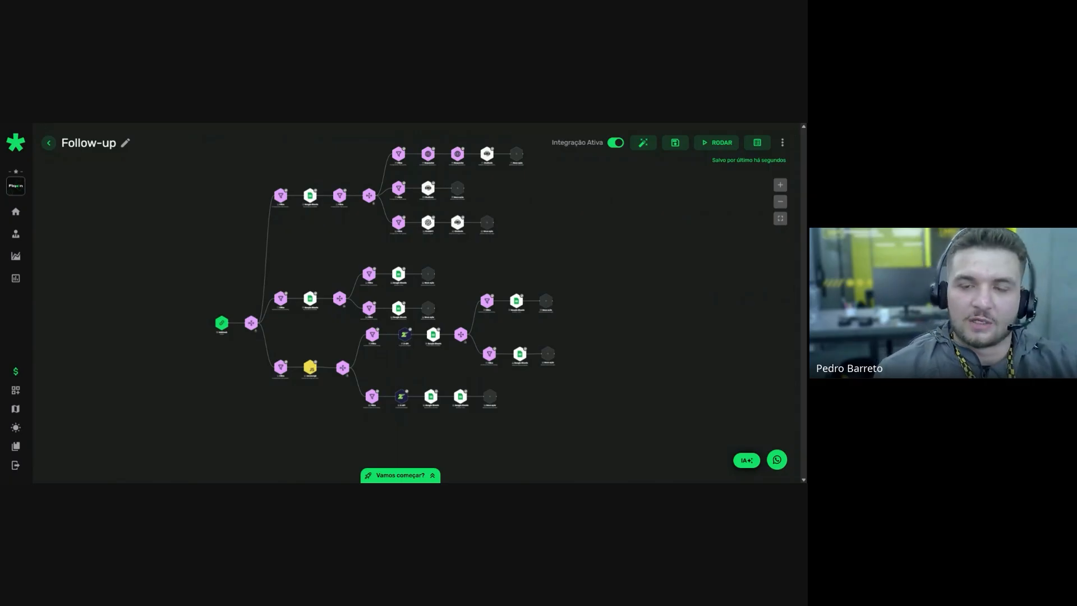
Open the lower branch's Javascript node, review its resposta_thread input and CPF condition, and save the node
{"action": "scroll", "coordinate": [390, 385], "scroll_direction": "up", "scroll_amount": 2}
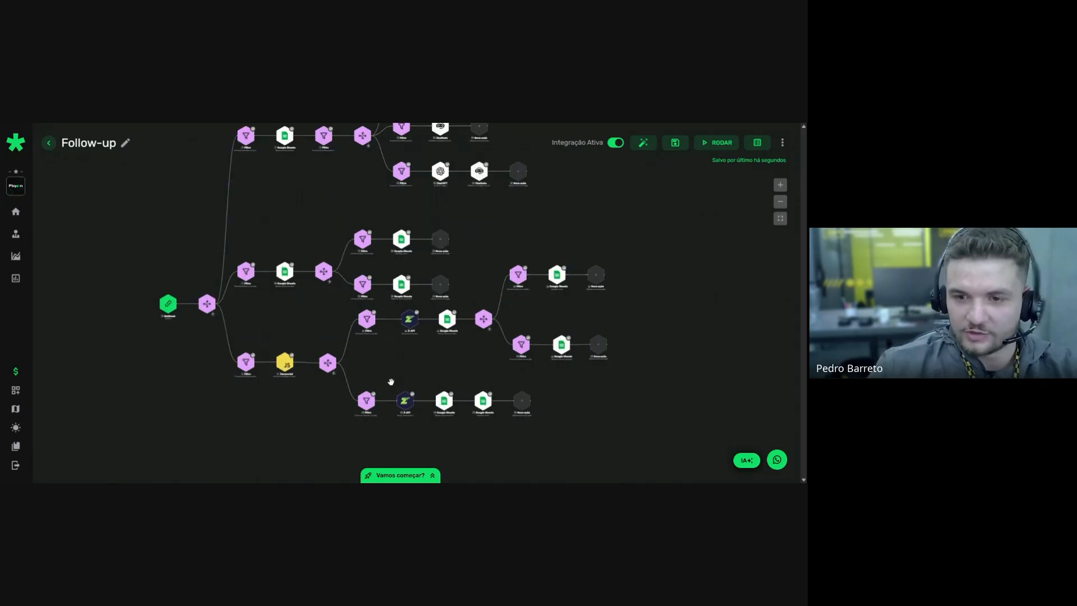
{"action": "scroll", "coordinate": [400, 369], "scroll_direction": "up", "scroll_amount": 1}
{"action": "scroll", "coordinate": [400, 369], "scroll_direction": "down", "scroll_amount": 1}
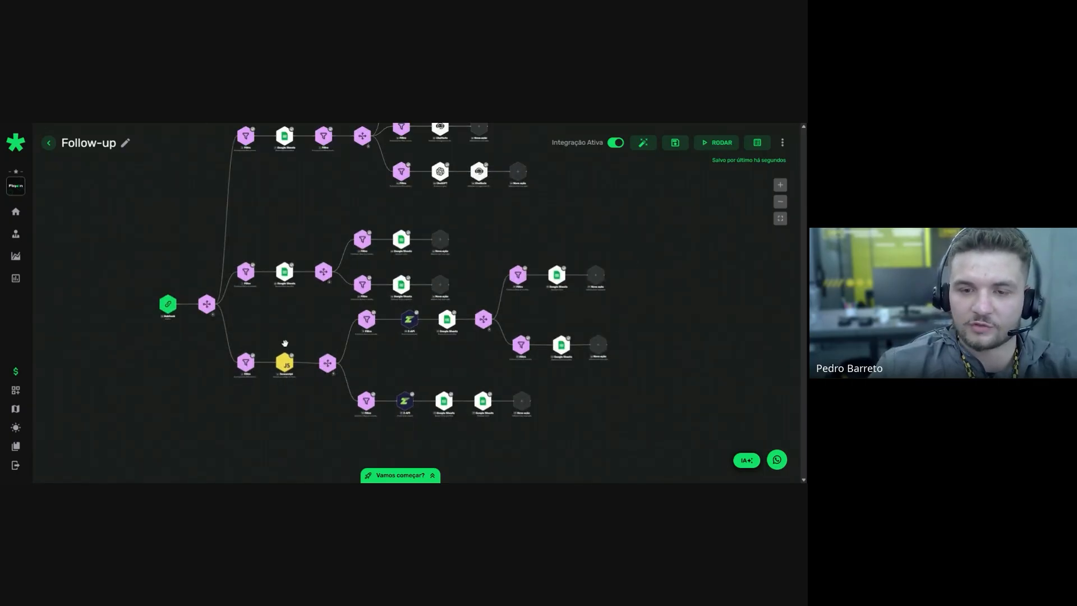
{"action": "scroll", "coordinate": [286, 362], "scroll_direction": "up", "scroll_amount": 2}
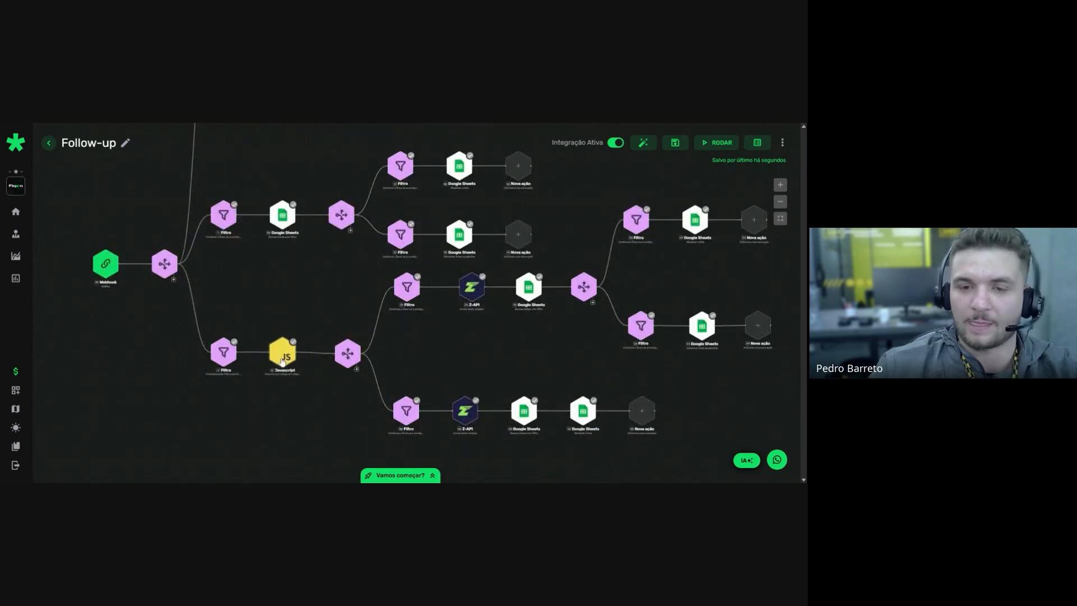
{"action": "left_click", "coordinate": [283, 359]}
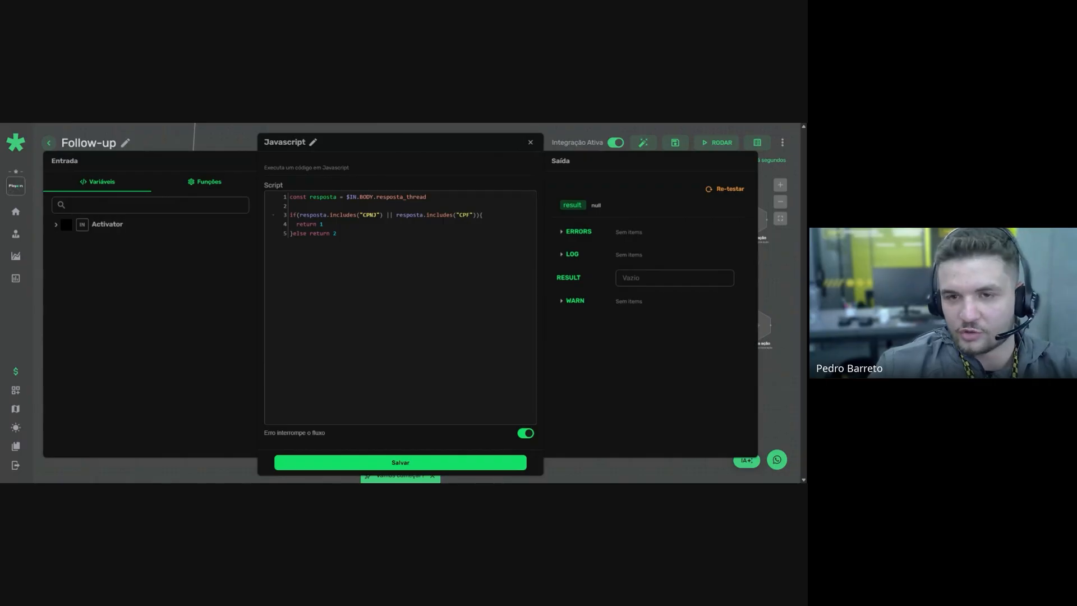
{"action": "left_click_drag", "start_coordinate": [346, 197], "coordinate": [404, 197]}
{"action": "left_click", "coordinate": [410, 197]}
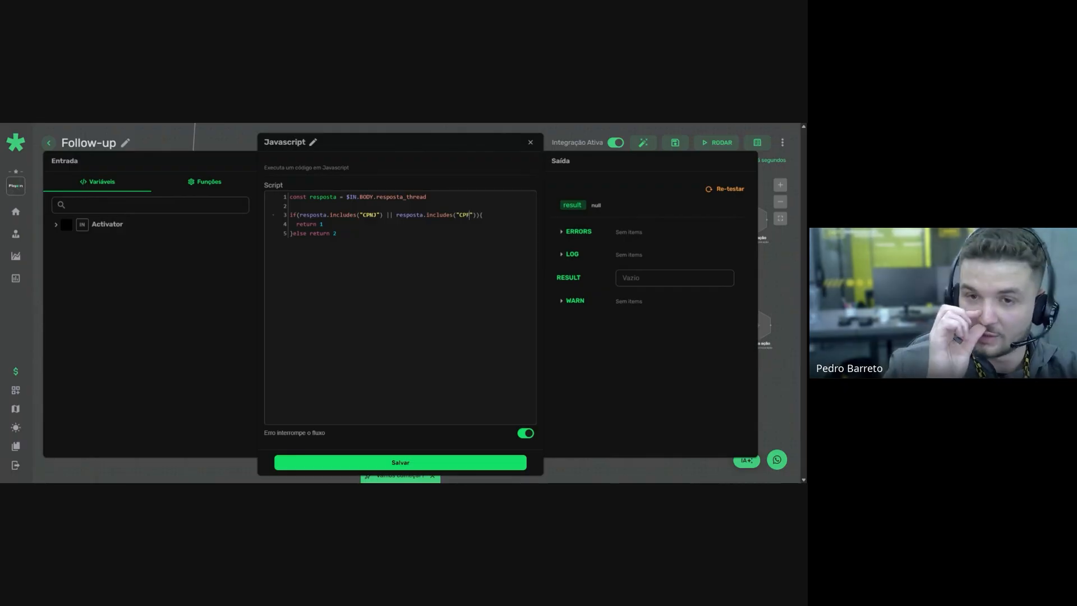
{"action": "left_click", "coordinate": [383, 465]}
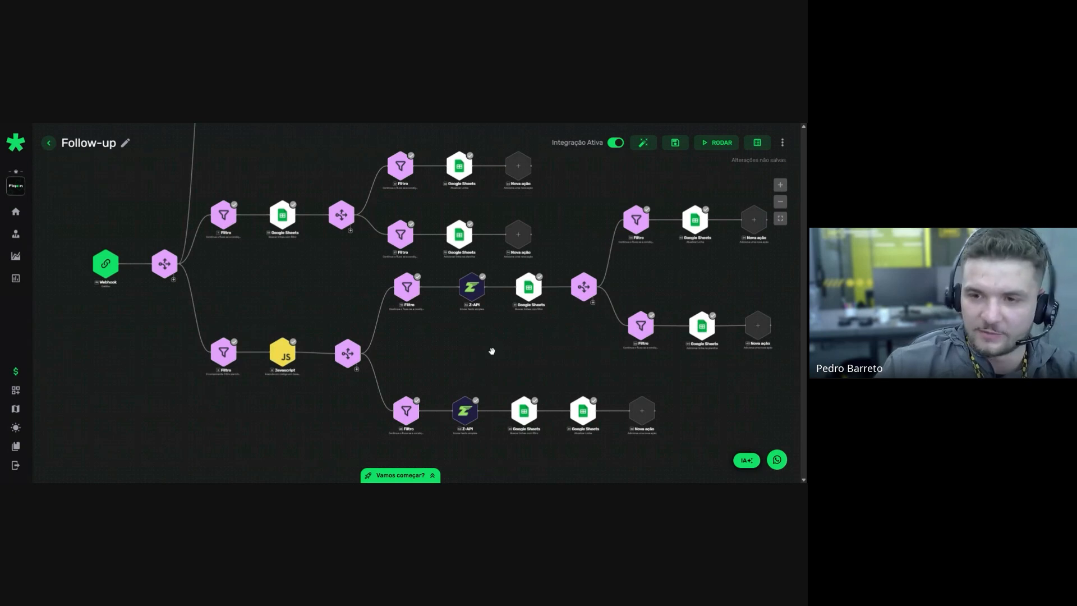
{"action": "scroll", "coordinate": [431, 353], "scroll_direction": "down", "scroll_amount": 3}
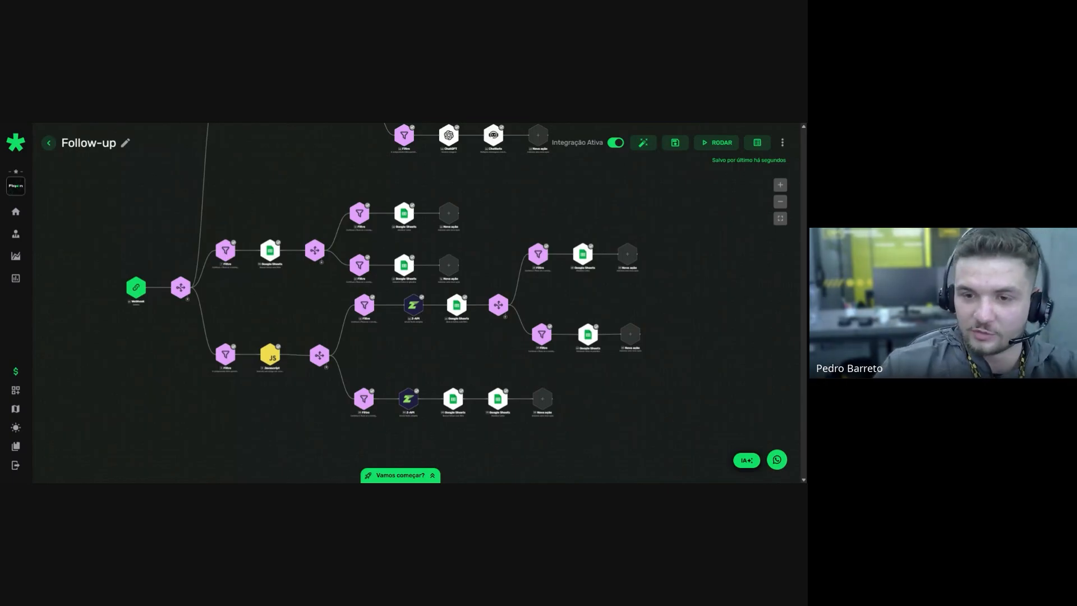
Open the Javascript node on the webhook's lower branch, review its whole script, and save the node
{"action": "scroll", "coordinate": [432, 356], "scroll_direction": "down", "scroll_amount": 1}
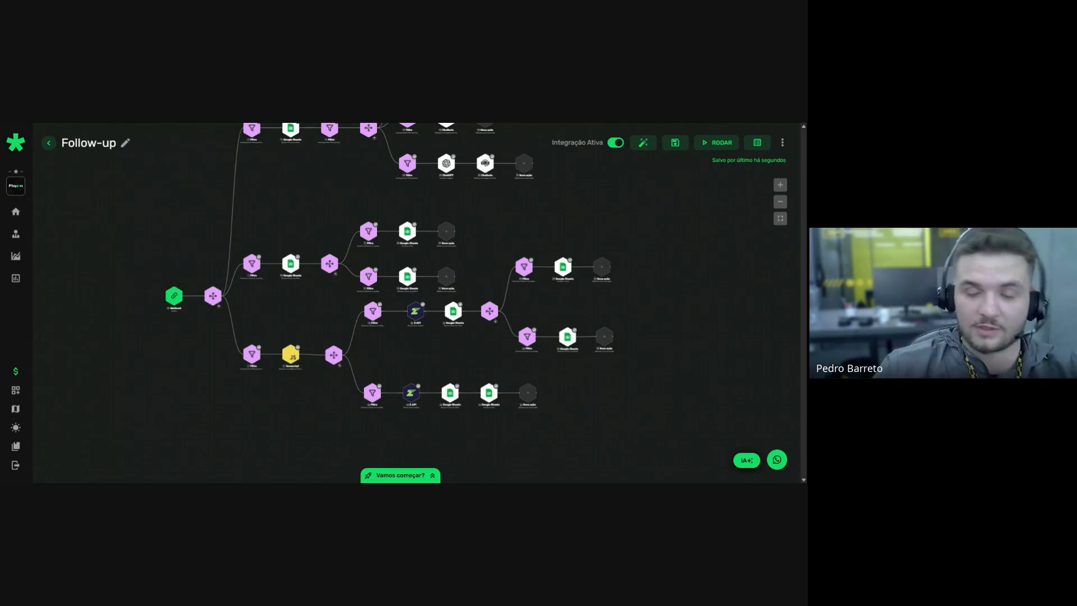
{"action": "left_click_drag", "start_coordinate": [293, 337], "coordinate": [307, 308]}
{"action": "scroll", "coordinate": [297, 360], "scroll_direction": "up", "scroll_amount": 2}
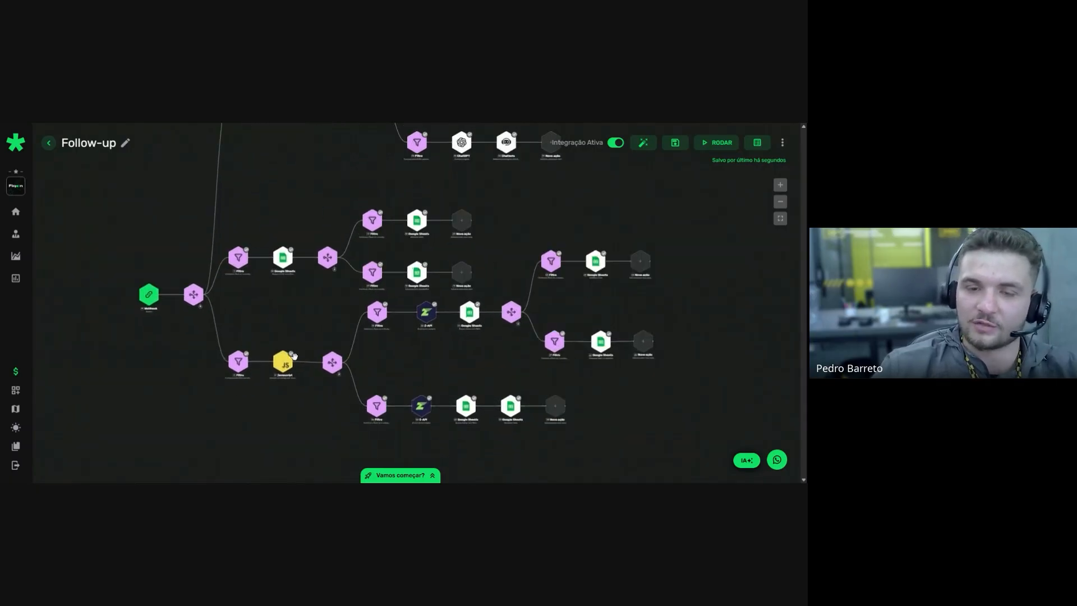
{"action": "left_click", "coordinate": [279, 377]}
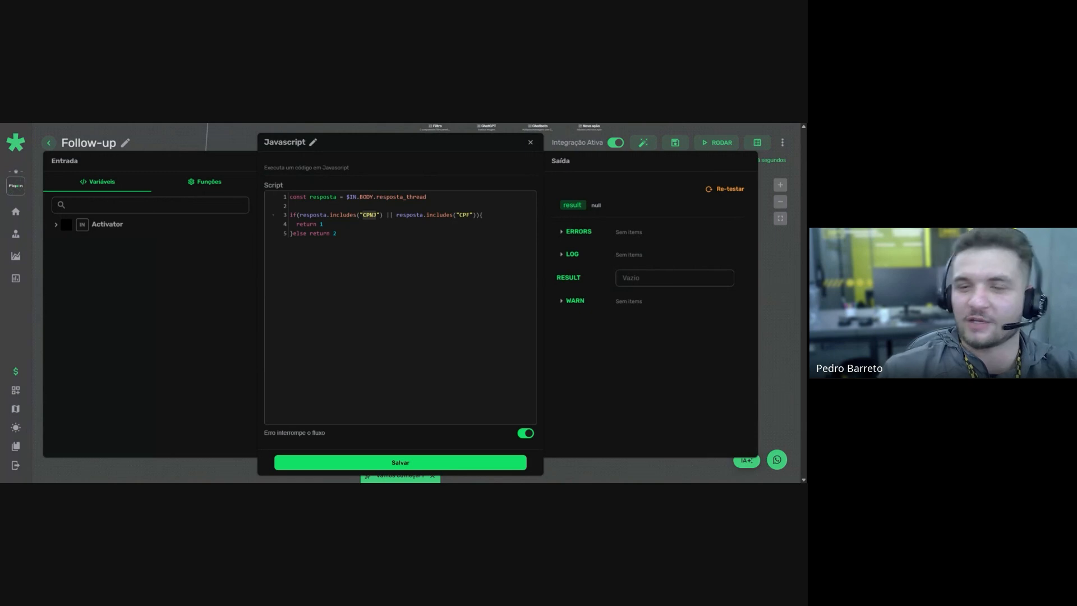
{"action": "left_click_drag", "start_coordinate": [339, 234], "coordinate": [255, 177]}
{"action": "left_click", "coordinate": [338, 235]}
{"action": "left_click_drag", "start_coordinate": [338, 233], "coordinate": [279, 193]}
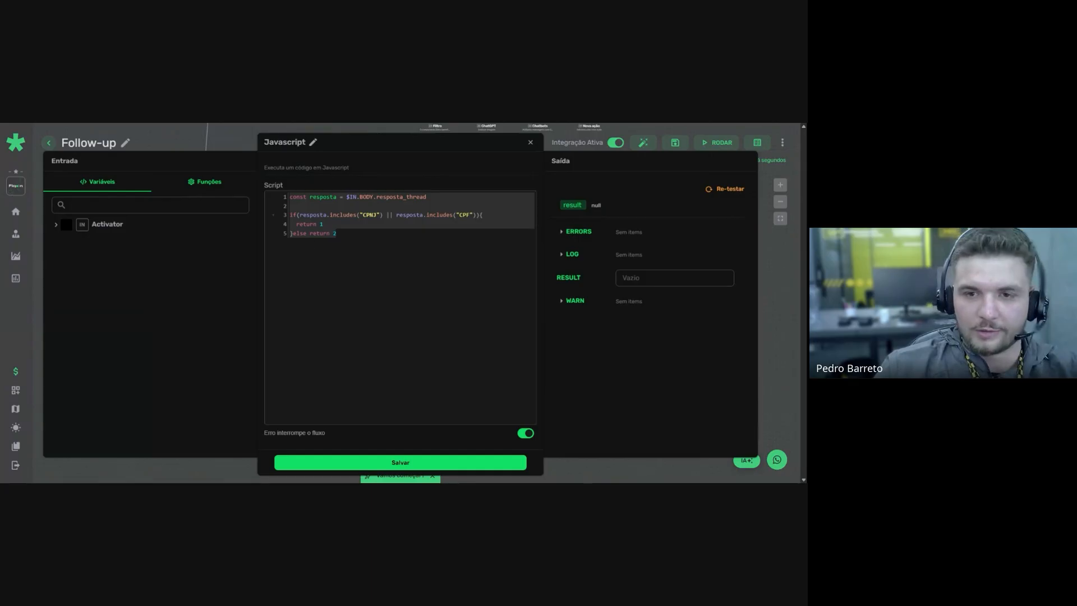
{"action": "left_click", "coordinate": [336, 233]}
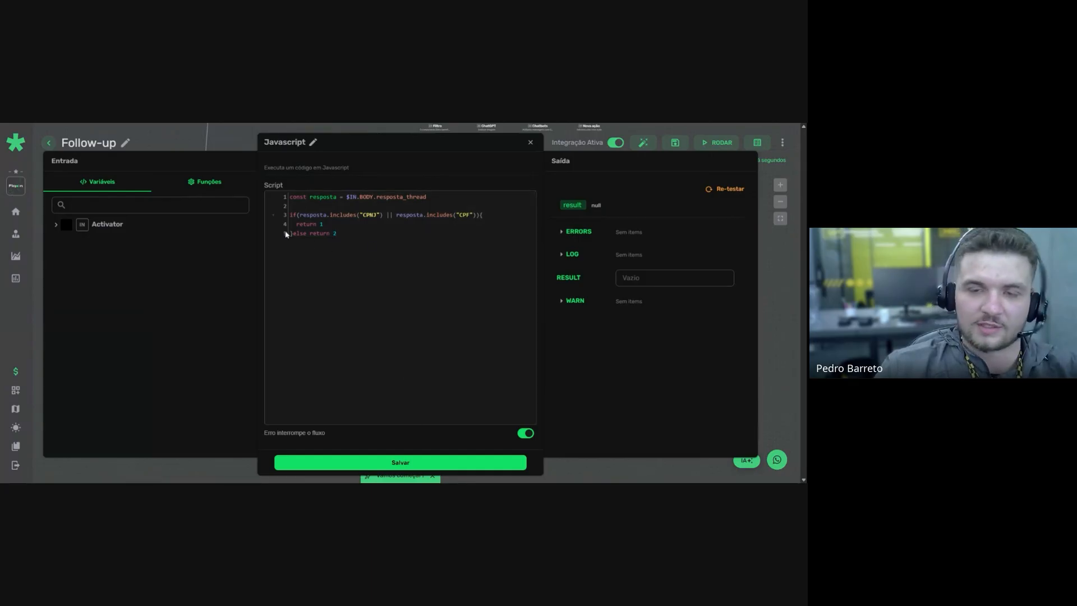
{"action": "left_click", "coordinate": [368, 458]}
Reopen the Javascript node, examine the script's else return line, and save the node
{"action": "left_click_drag", "start_coordinate": [302, 410], "coordinate": [281, 409]}
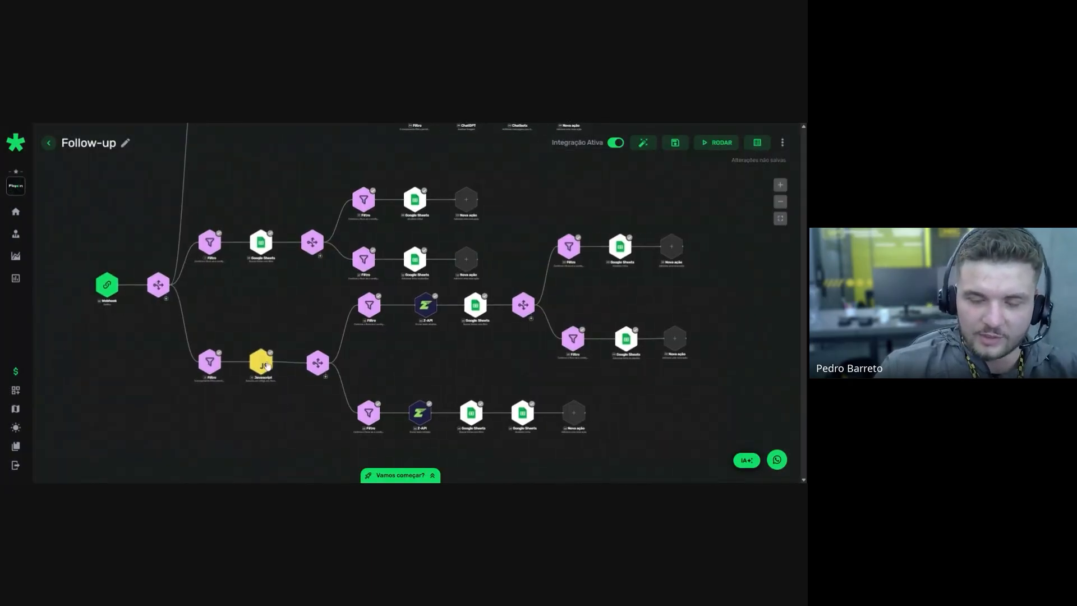
{"action": "left_click", "coordinate": [261, 365]}
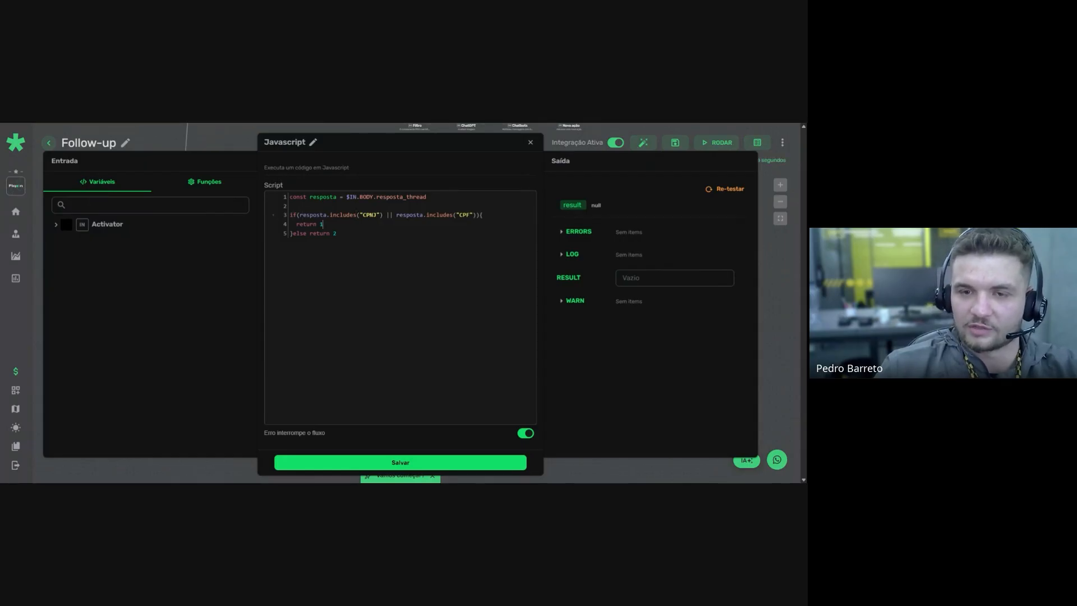
{"action": "left_click_drag", "start_coordinate": [336, 233], "coordinate": [290, 233]}
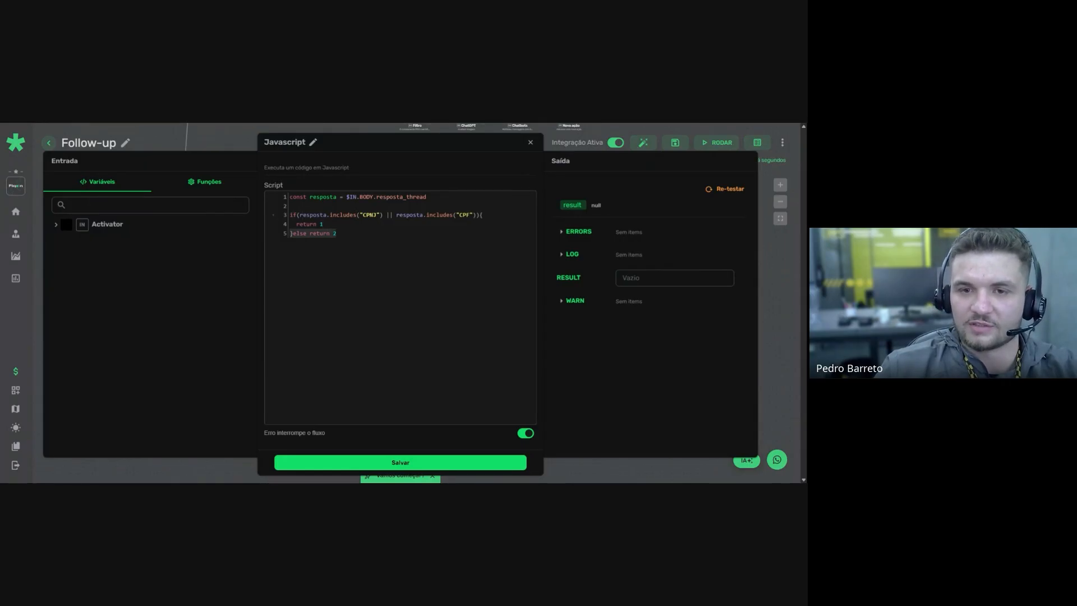
{"action": "left_click", "coordinate": [436, 463]}
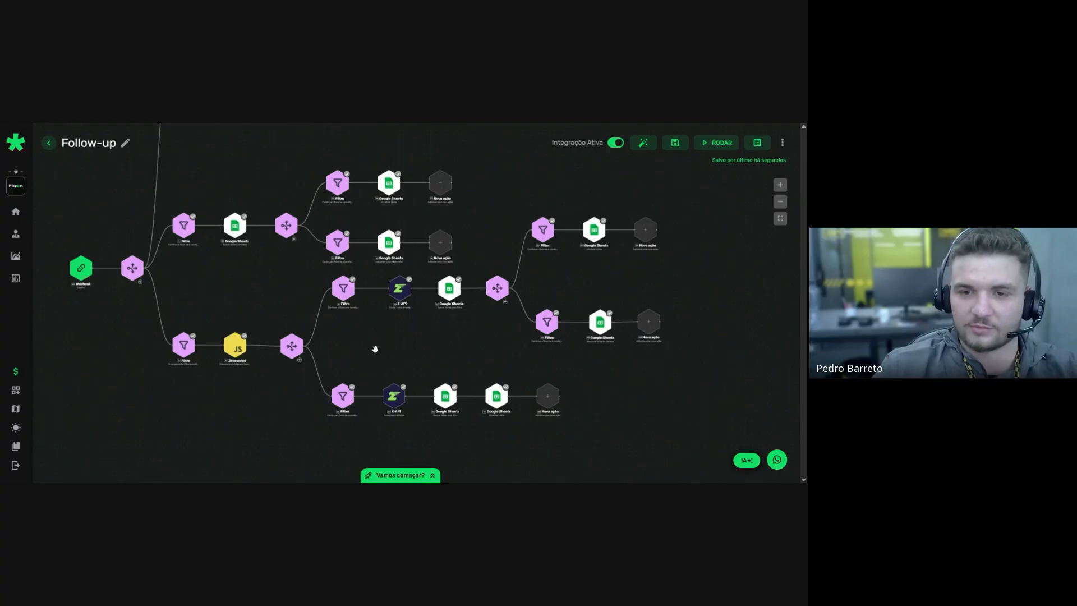
Open the Javascript node once more, review the CPNJ and CPF terms in its if condition, and save it
{"action": "left_click_drag", "start_coordinate": [371, 354], "coordinate": [368, 331]}
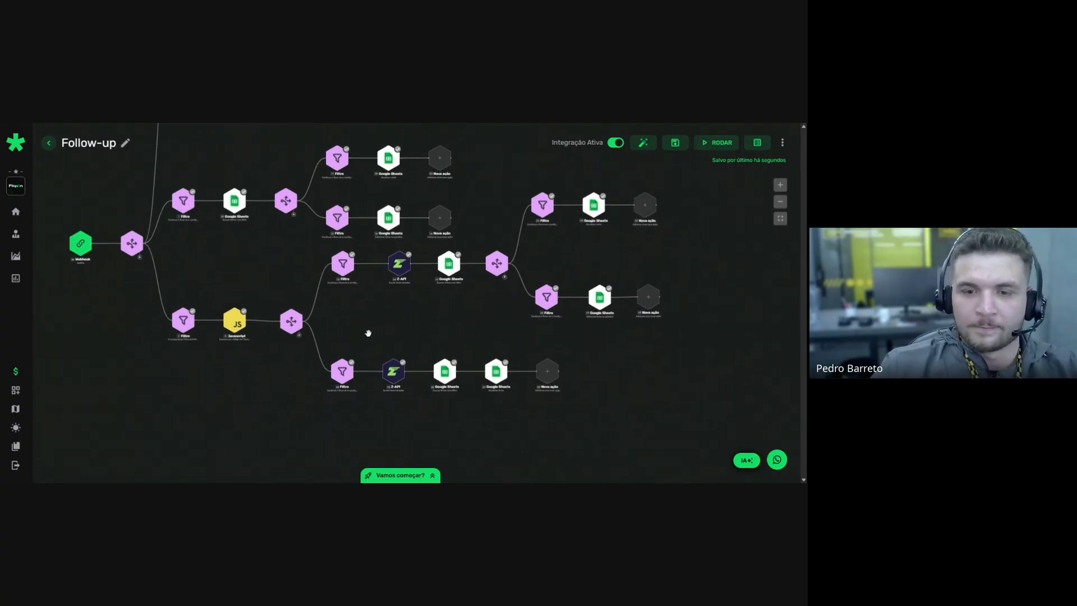
{"action": "scroll", "coordinate": [368, 332], "scroll_direction": "up", "scroll_amount": 3}
{"action": "left_click", "coordinate": [188, 329]}
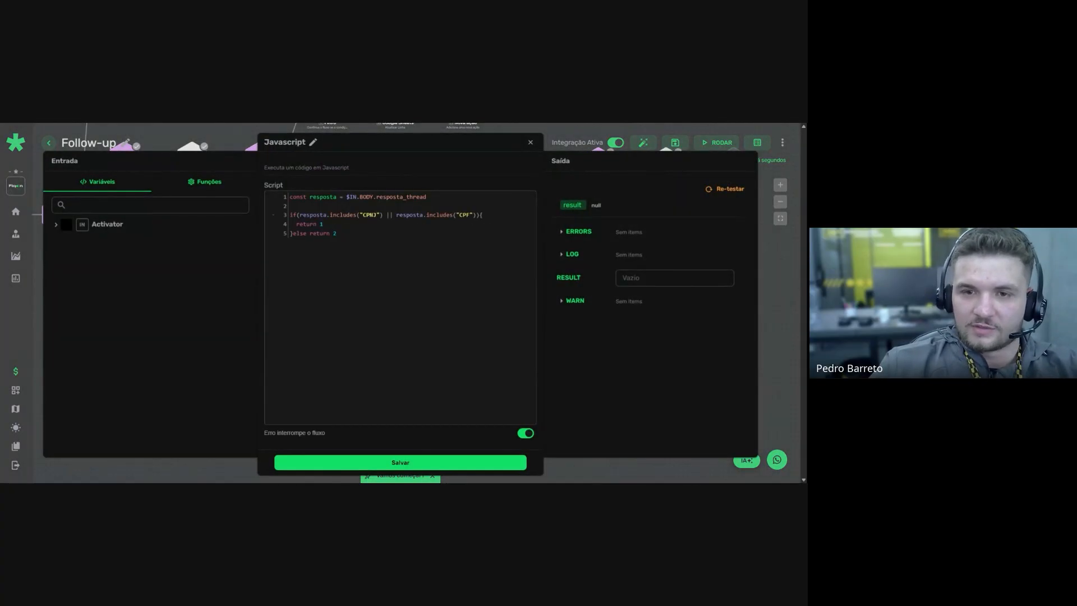
{"action": "left_click_drag", "start_coordinate": [362, 216], "coordinate": [376, 216]}
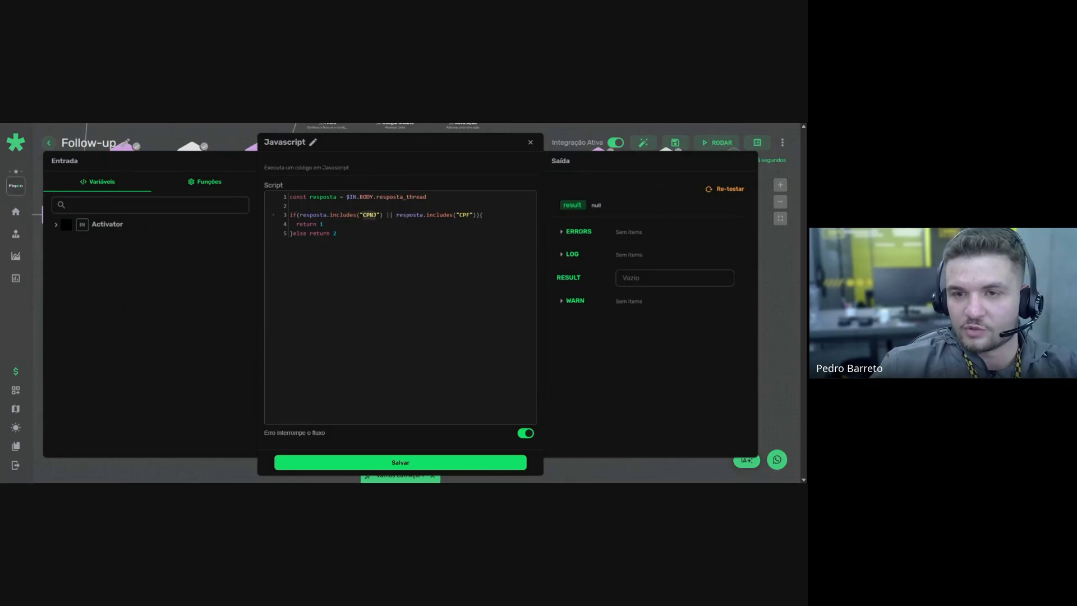
{"action": "left_click", "coordinate": [465, 215]}
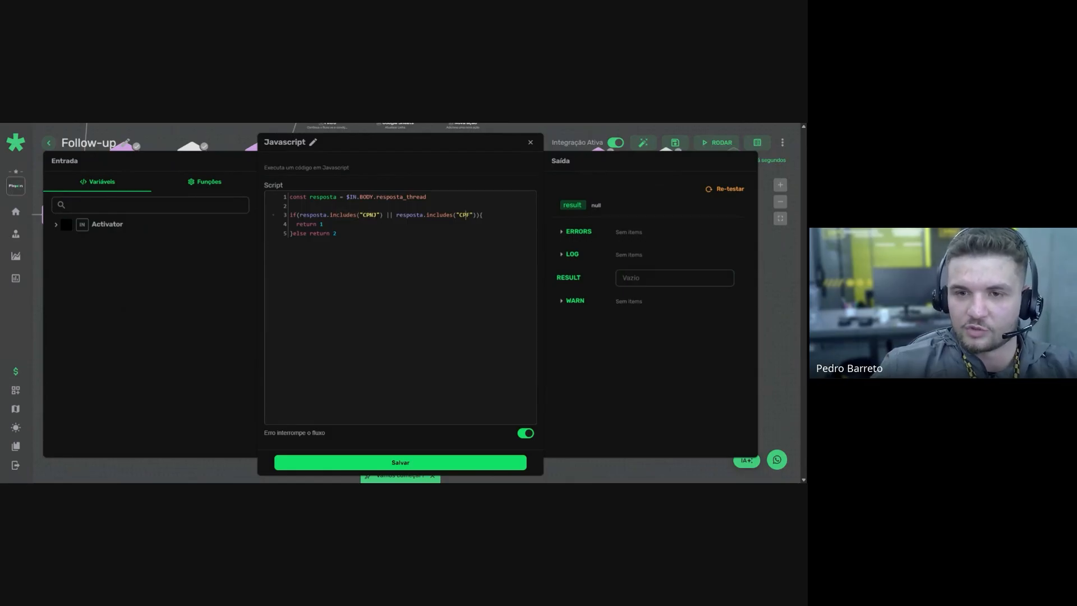
{"action": "left_click", "coordinate": [409, 469]}
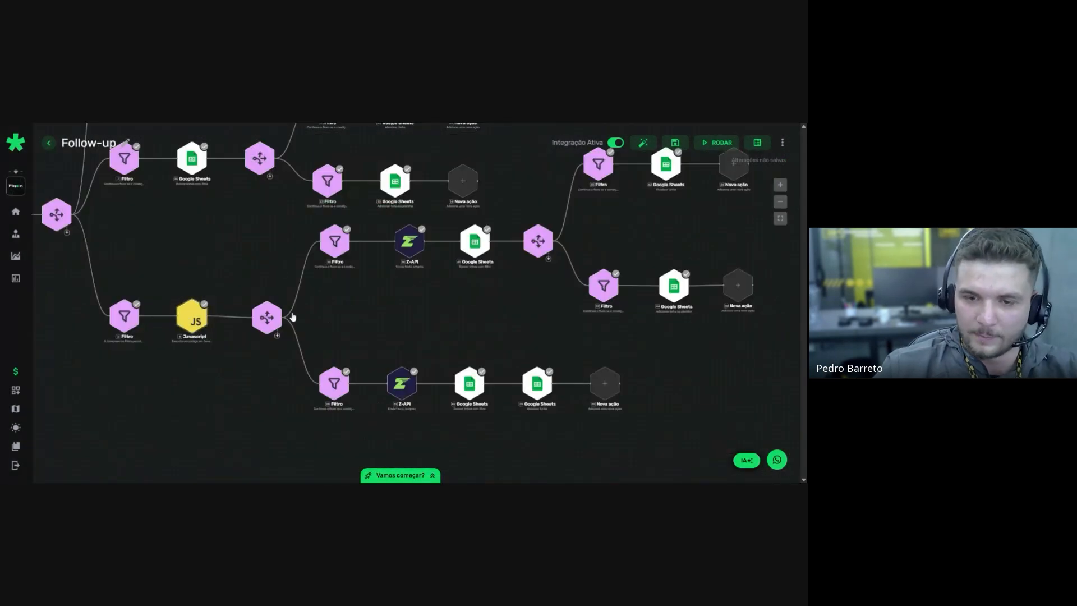
Inspect the Filtro condition and the Z-API message node on the lowest branch after the Javascript router, saving each node
{"action": "left_click", "coordinate": [319, 356]}
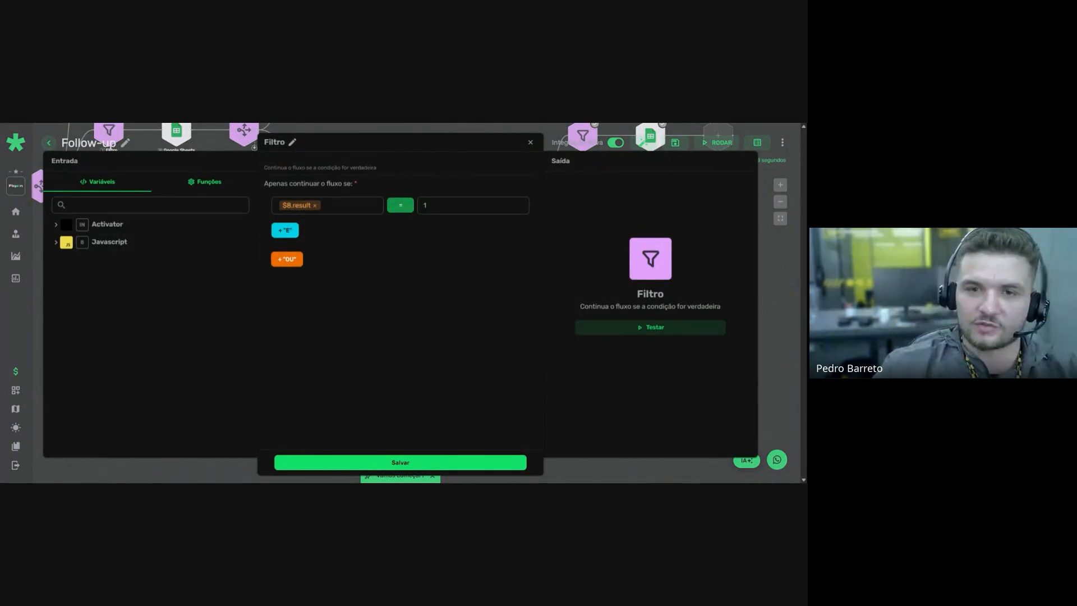
{"action": "left_click", "coordinate": [432, 465]}
{"action": "left_click_drag", "start_coordinate": [398, 409], "coordinate": [334, 408]}
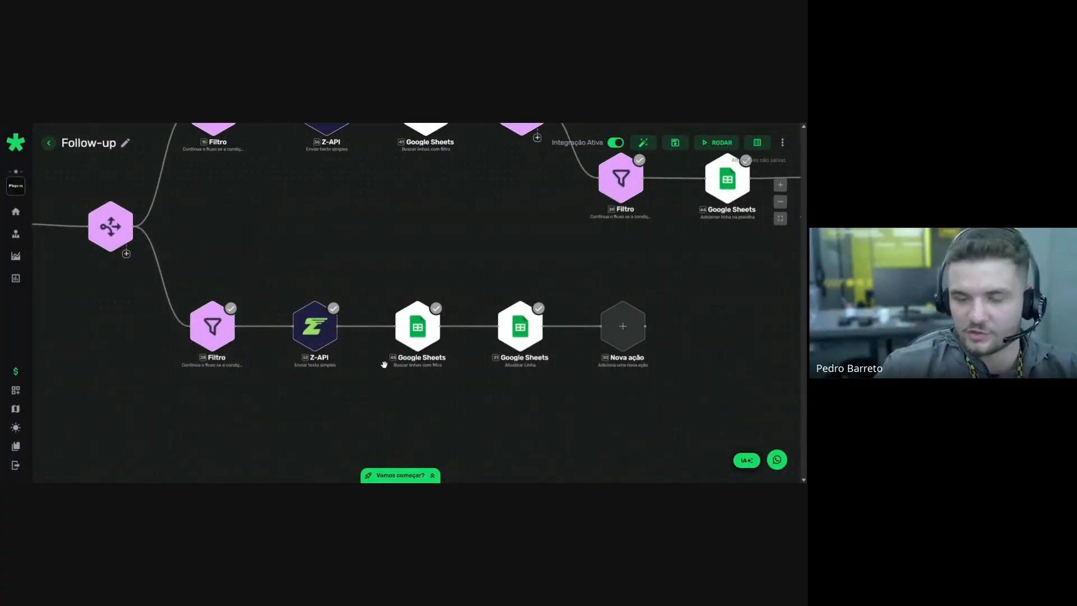
{"action": "left_click", "coordinate": [332, 337]}
{"action": "left_click", "coordinate": [400, 461]}
{"action": "left_click_drag", "start_coordinate": [421, 401], "coordinate": [311, 396]}
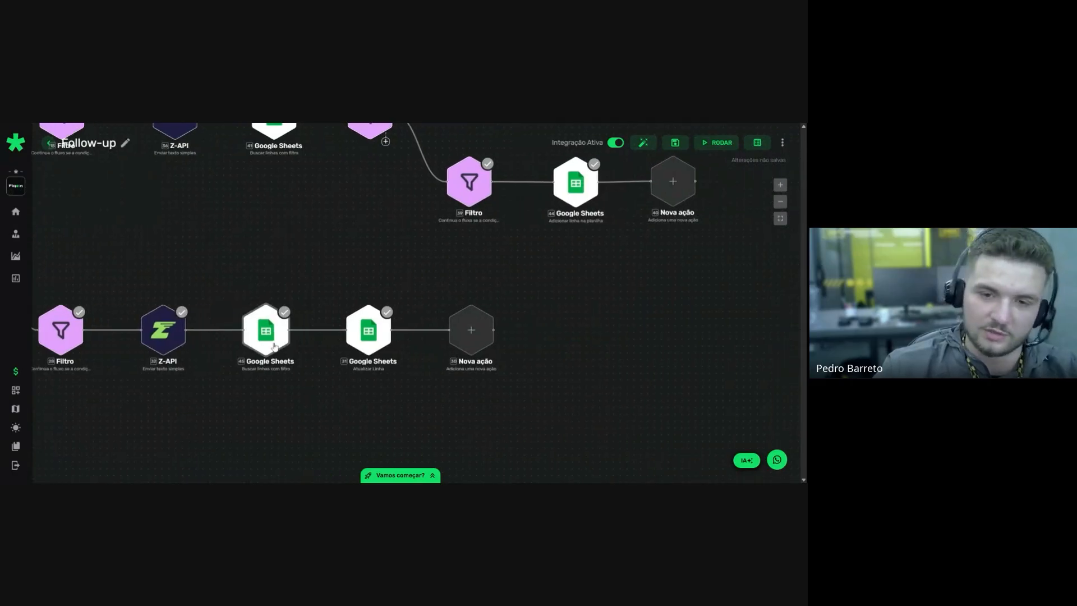
Open the lowest branch's Google Sheets Atualizar Linha node and review its row number and inserted values, highlighting the third item, Finalizado
{"action": "left_click", "coordinate": [378, 339]}
{"action": "scroll", "coordinate": [378, 338], "scroll_direction": "down", "scroll_amount": 2}
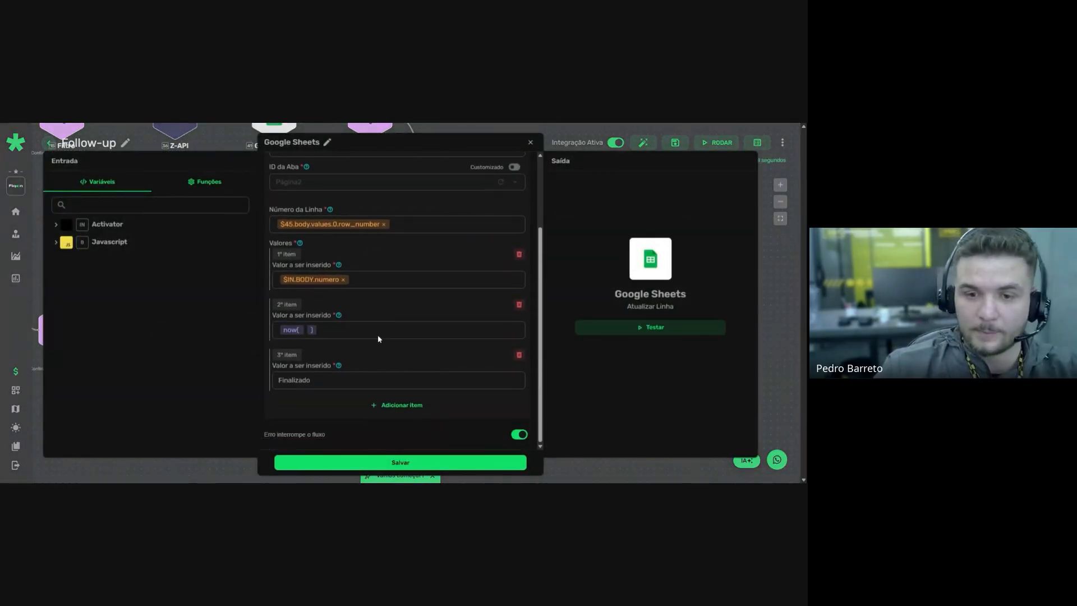
{"action": "left_click_drag", "start_coordinate": [313, 380], "coordinate": [266, 381]}
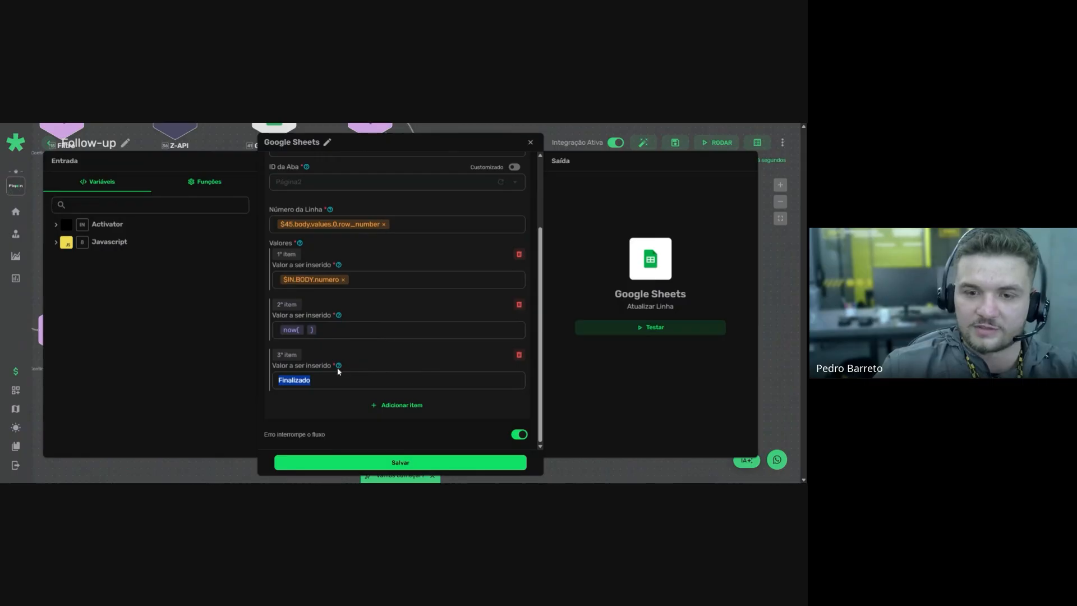
{"action": "left_click", "coordinate": [266, 381]}
{"action": "left_click_drag", "start_coordinate": [312, 380], "coordinate": [288, 380]}
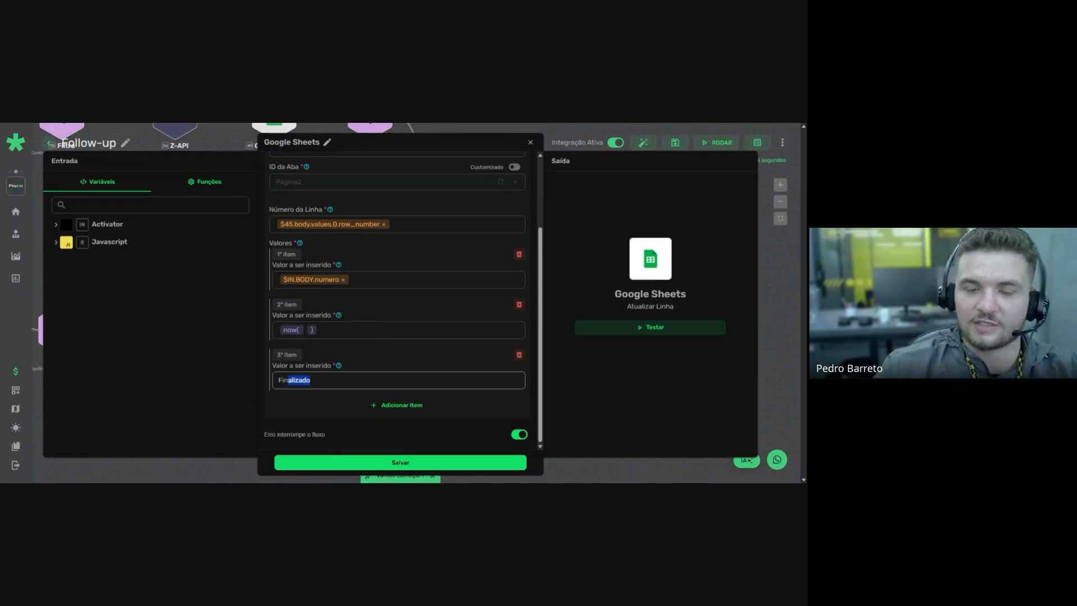
{"action": "left_click", "coordinate": [312, 381]}
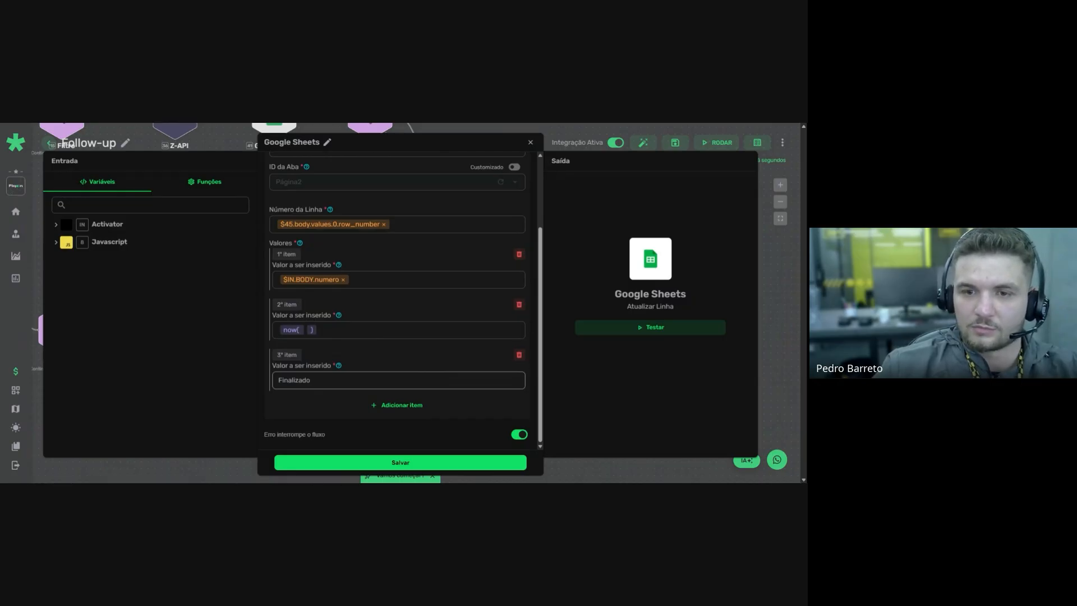
Check row 2's Follow-up cell in the Rudge spreadsheet in Google Sheets, and return to the Follow-up flow
{"action": "key", "text": "ctrl+Tab"}
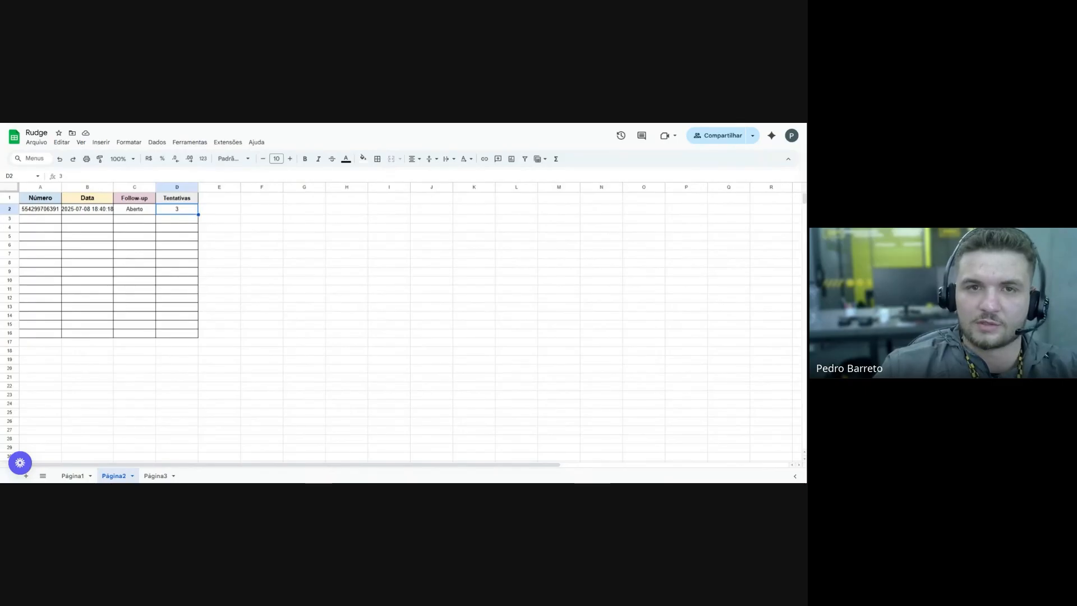
{"action": "left_click", "coordinate": [138, 211]}
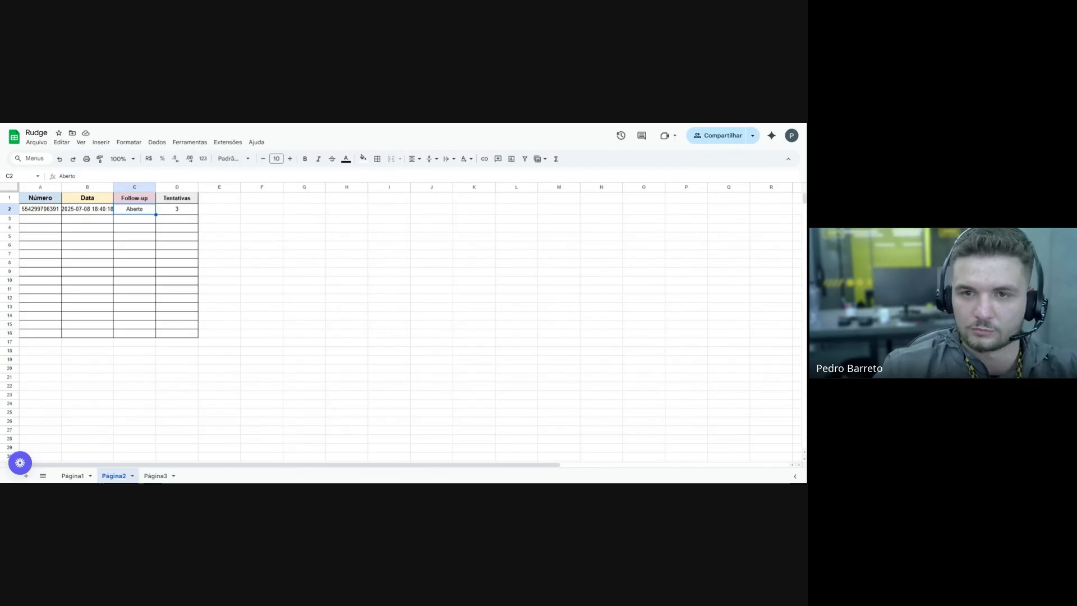
{"action": "key", "text": "ctrl+Tab"}
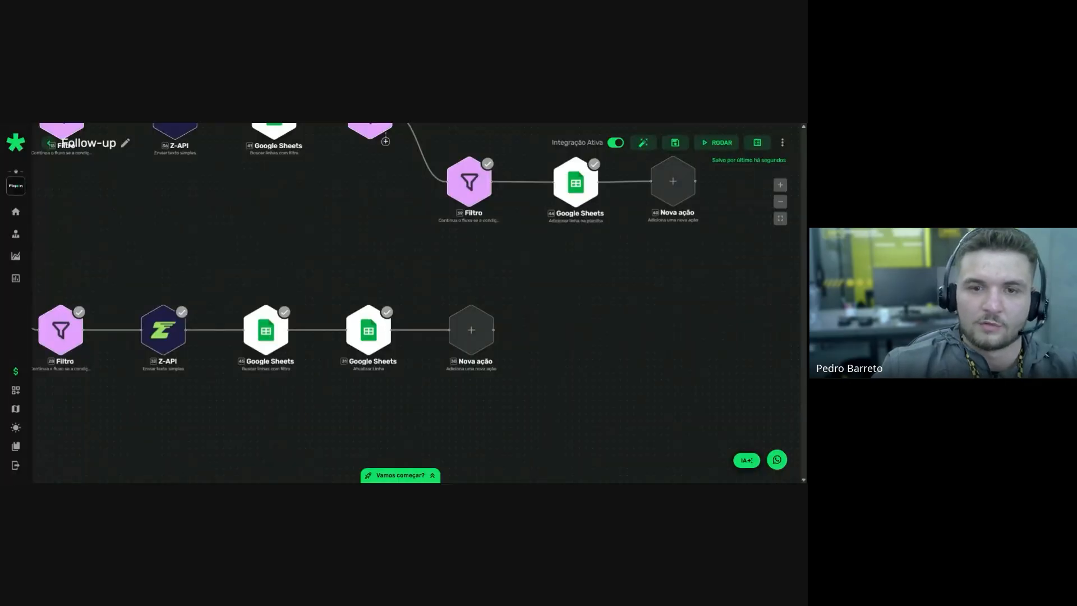
Look over the two branches after the Javascript node's router, including their Filtro, Z-API and Google Sheets nodes
{"action": "scroll", "coordinate": [308, 252], "scroll_direction": "down", "scroll_amount": 8}
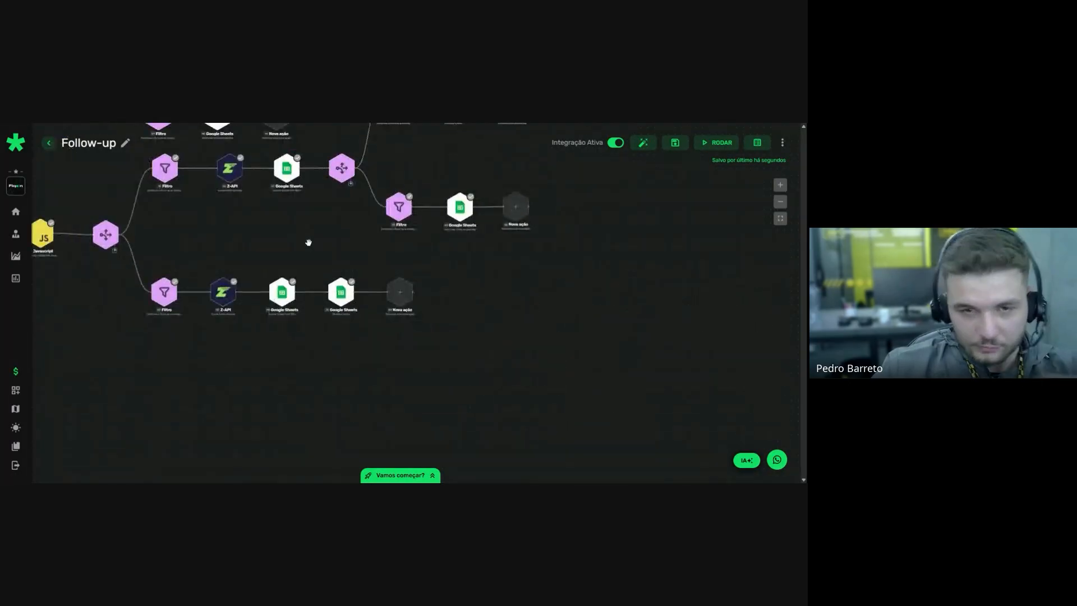
{"action": "scroll", "coordinate": [253, 387], "scroll_direction": "up", "scroll_amount": 3}
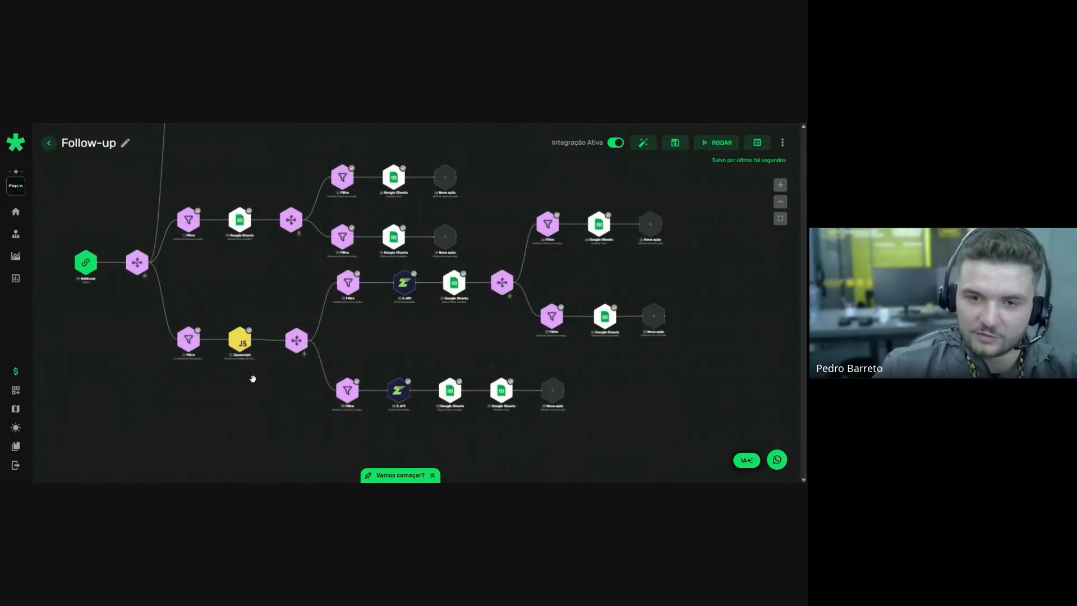
{"action": "left_click_drag", "start_coordinate": [260, 394], "coordinate": [181, 406]}
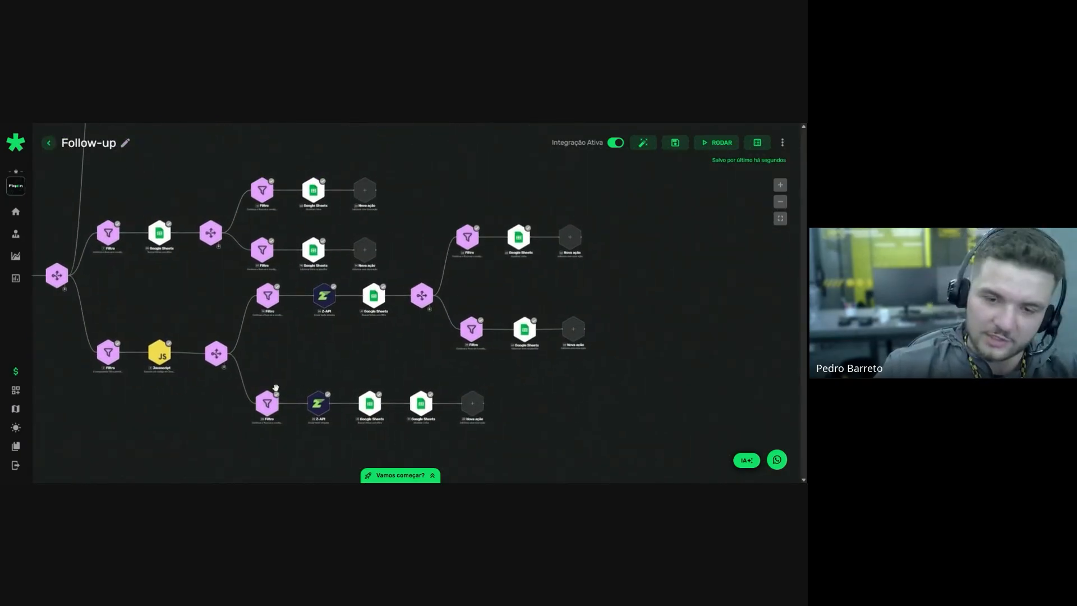
{"action": "left_click_drag", "start_coordinate": [273, 442], "coordinate": [219, 380]}
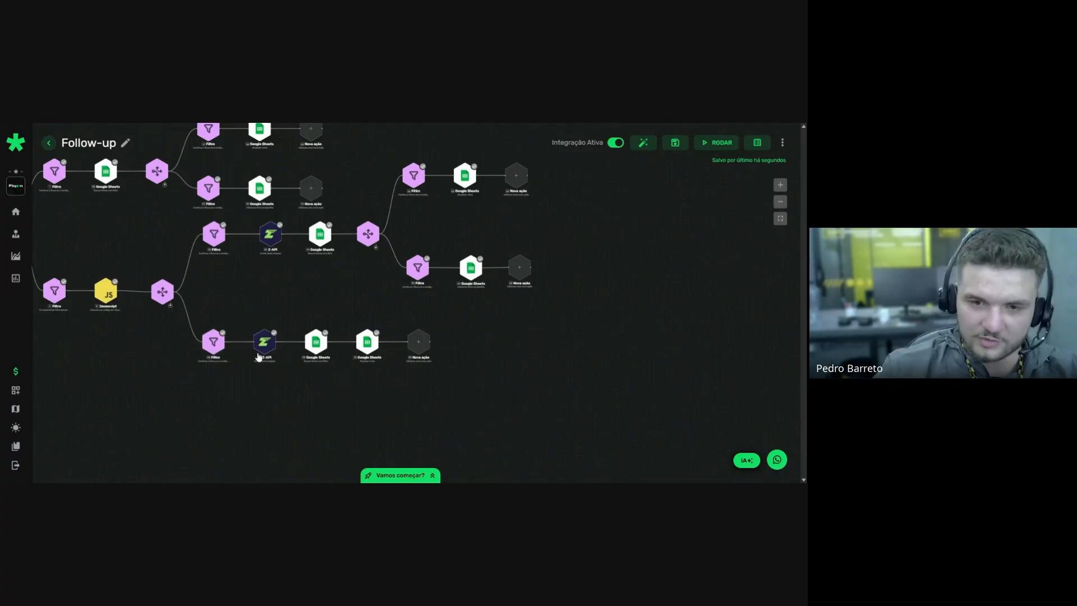
{"action": "scroll", "coordinate": [346, 384], "scroll_direction": "up", "scroll_amount": 3}
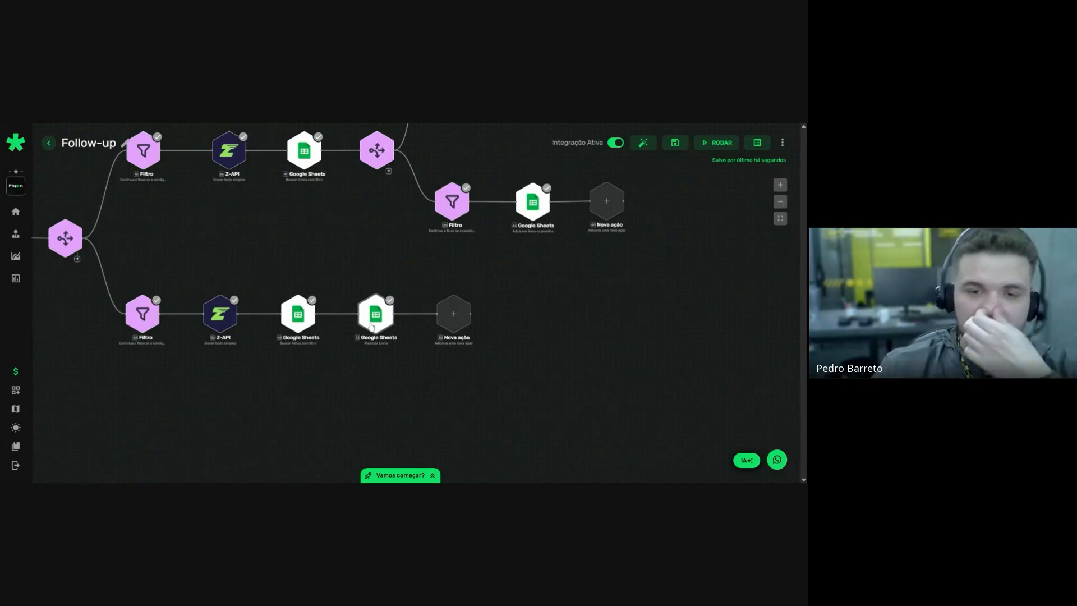
{"action": "left_click_drag", "start_coordinate": [332, 271], "coordinate": [357, 309]}
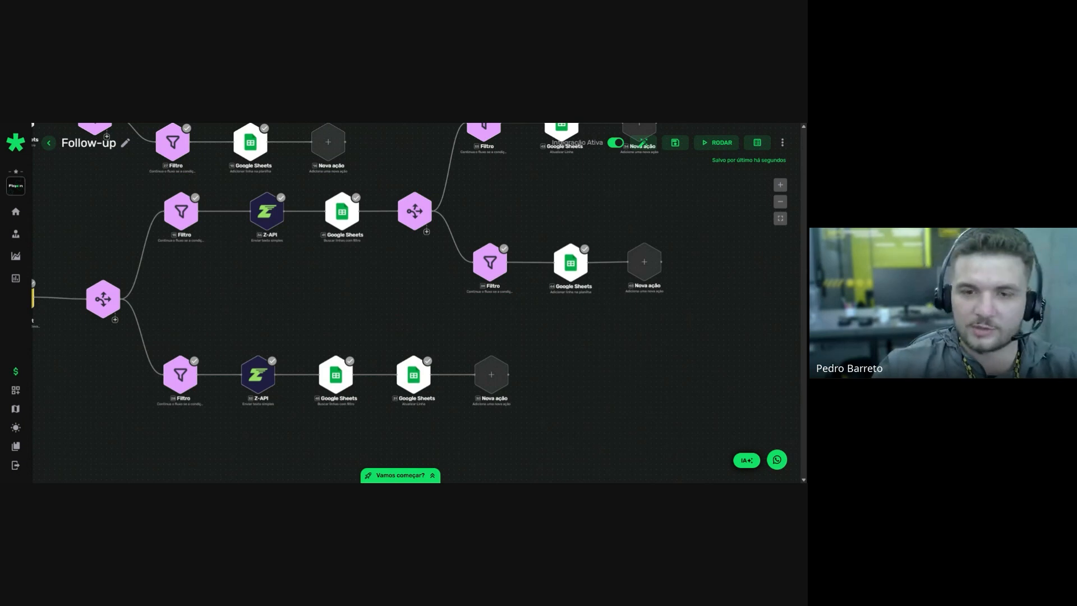
{"action": "left_click_drag", "start_coordinate": [344, 308], "coordinate": [329, 382]}
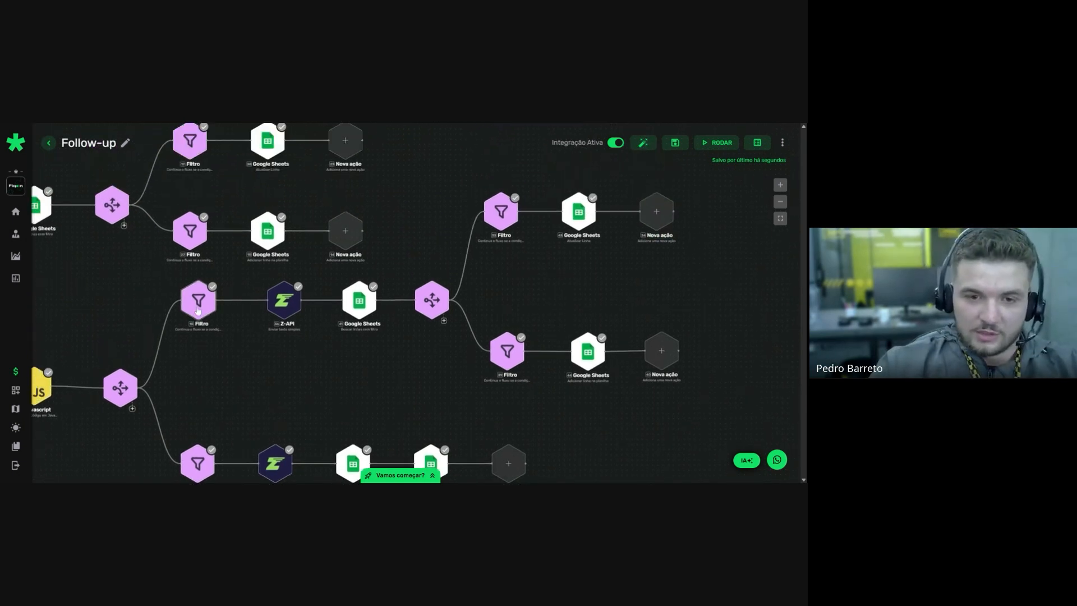
Open the Filtro node on the router's upper branch, review its $8.result condition, and save the node
{"action": "left_click", "coordinate": [198, 310]}
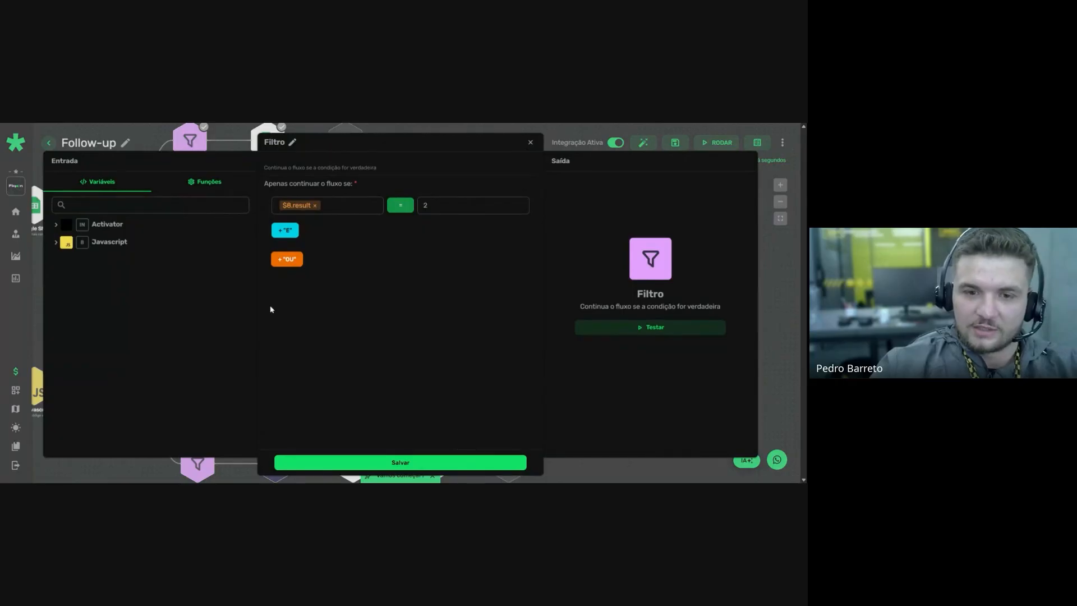
{"action": "left_click", "coordinate": [407, 467]}
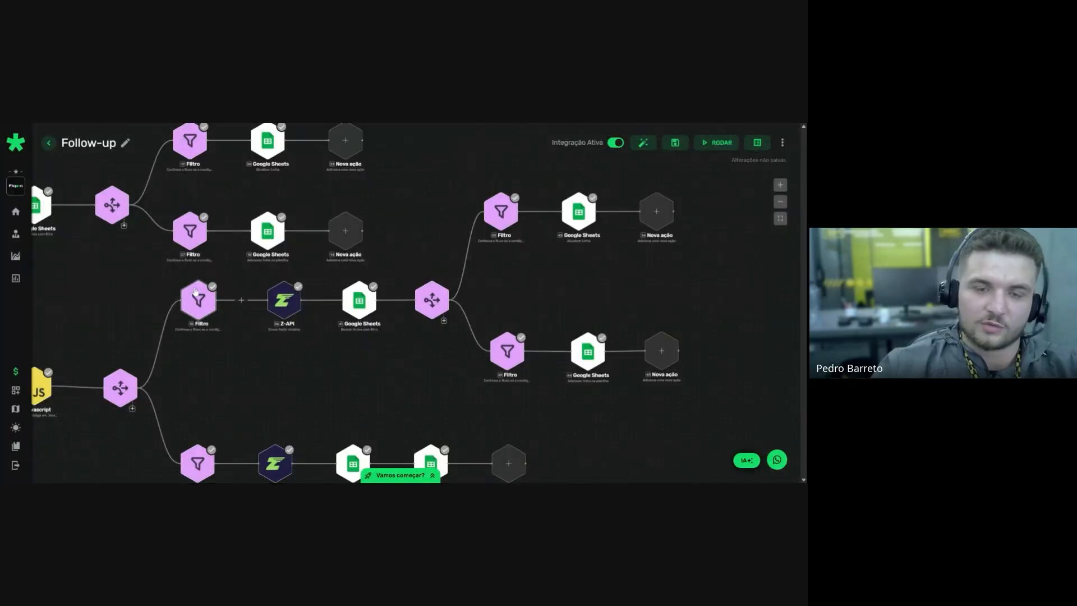
{"action": "left_click_drag", "start_coordinate": [337, 372], "coordinate": [260, 377]}
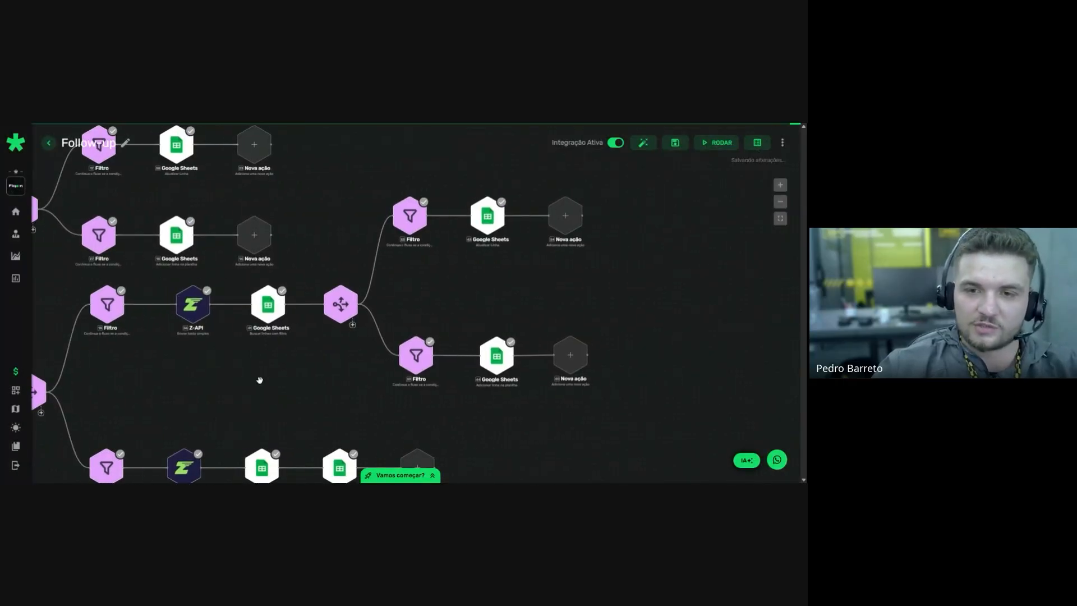
{"action": "scroll", "coordinate": [263, 381], "scroll_direction": "down", "scroll_amount": 1}
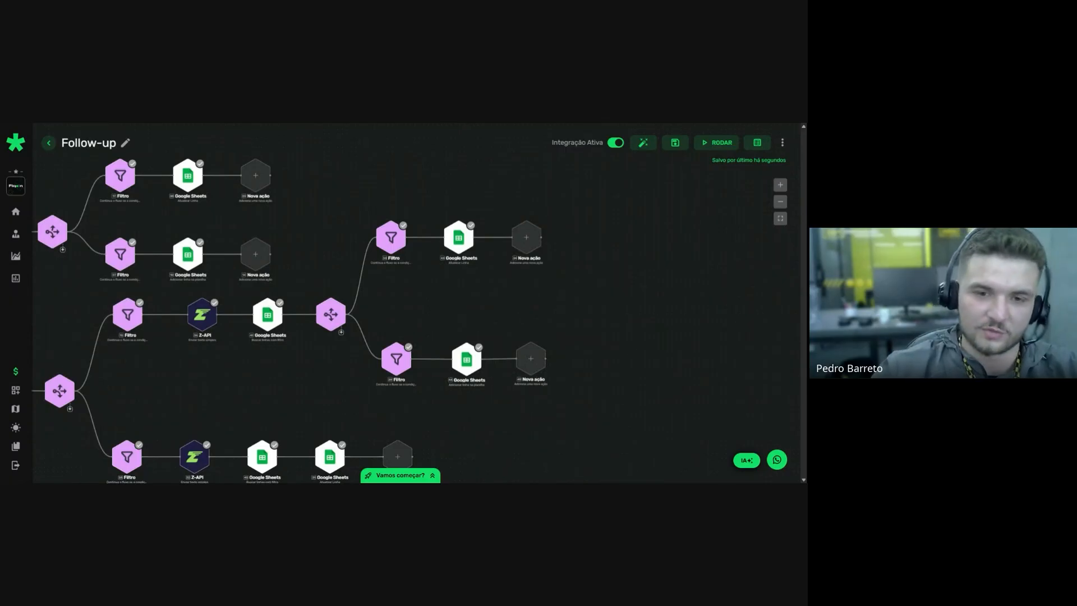
Open the Z-API node on the router's upper branch, review its contact number and message variables, and save the node
{"action": "scroll", "coordinate": [250, 377], "scroll_direction": "up", "scroll_amount": 1}
{"action": "left_click_drag", "start_coordinate": [243, 376], "coordinate": [287, 381]}
{"action": "left_click", "coordinate": [243, 327]}
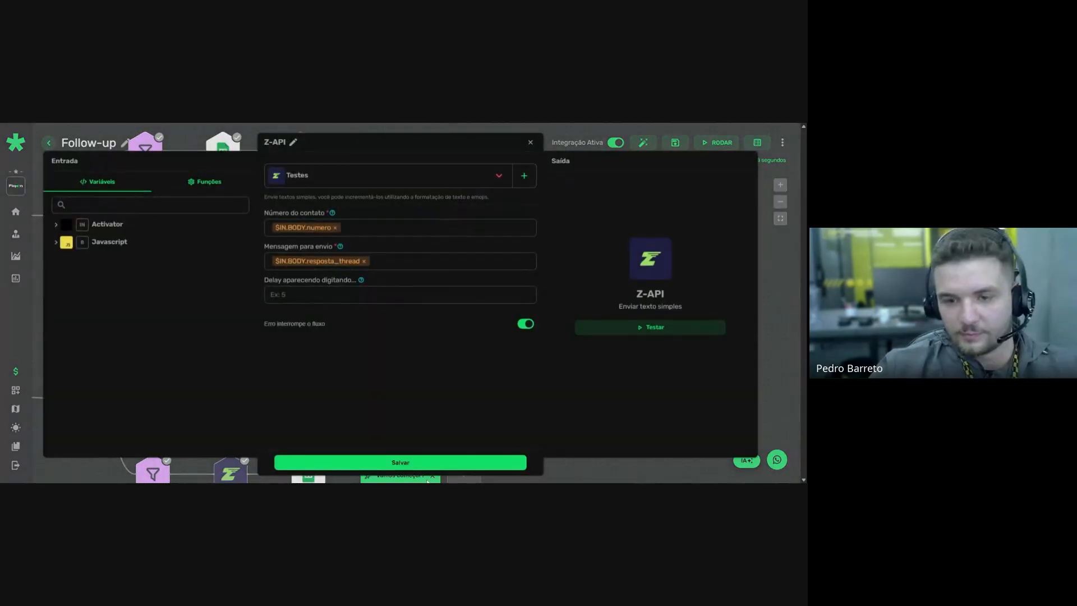
{"action": "left_click", "coordinate": [447, 465]}
Look over the Follow-up flow from its webhook through the branches, focusing on the nodes after the Javascript router
{"action": "left_click_drag", "start_coordinate": [224, 406], "coordinate": [381, 347]}
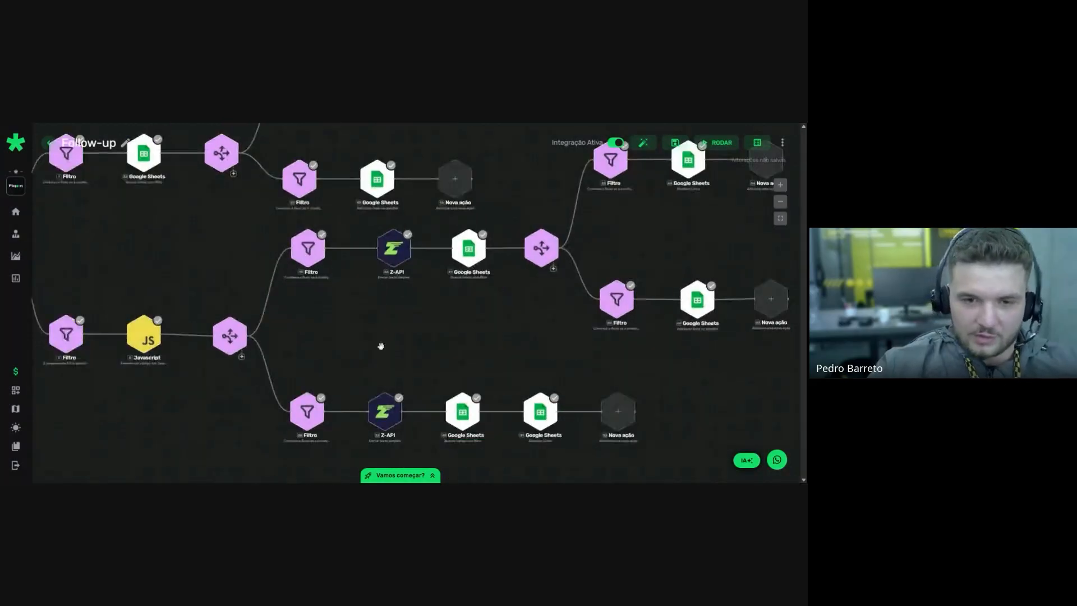
{"action": "scroll", "coordinate": [145, 250], "scroll_direction": "down", "scroll_amount": 2}
{"action": "left_click_drag", "start_coordinate": [177, 288], "coordinate": [188, 356]}
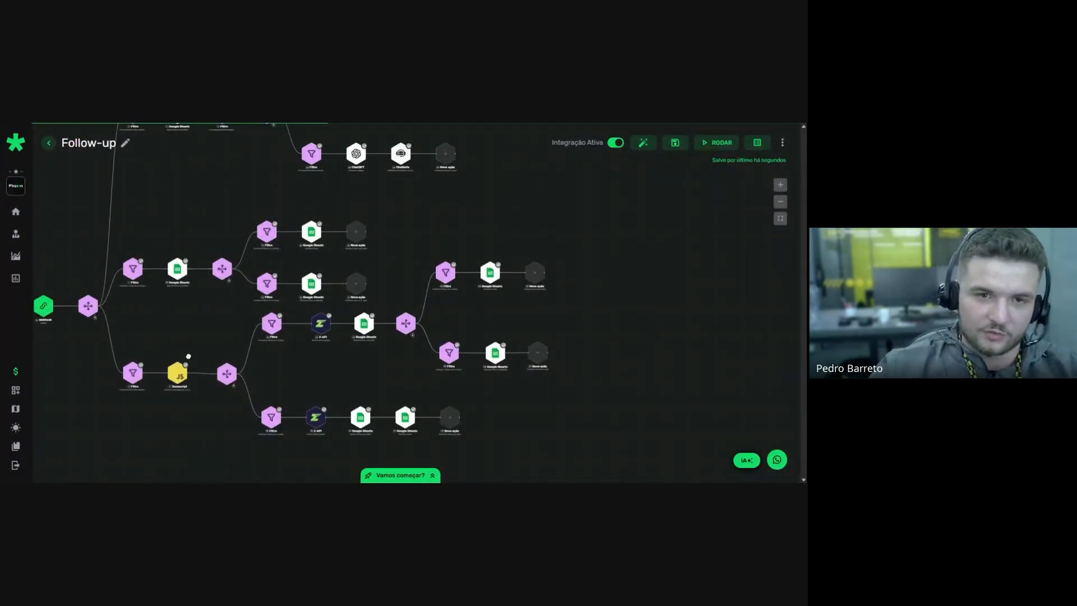
{"action": "scroll", "coordinate": [238, 171], "scroll_direction": "down", "scroll_amount": 2}
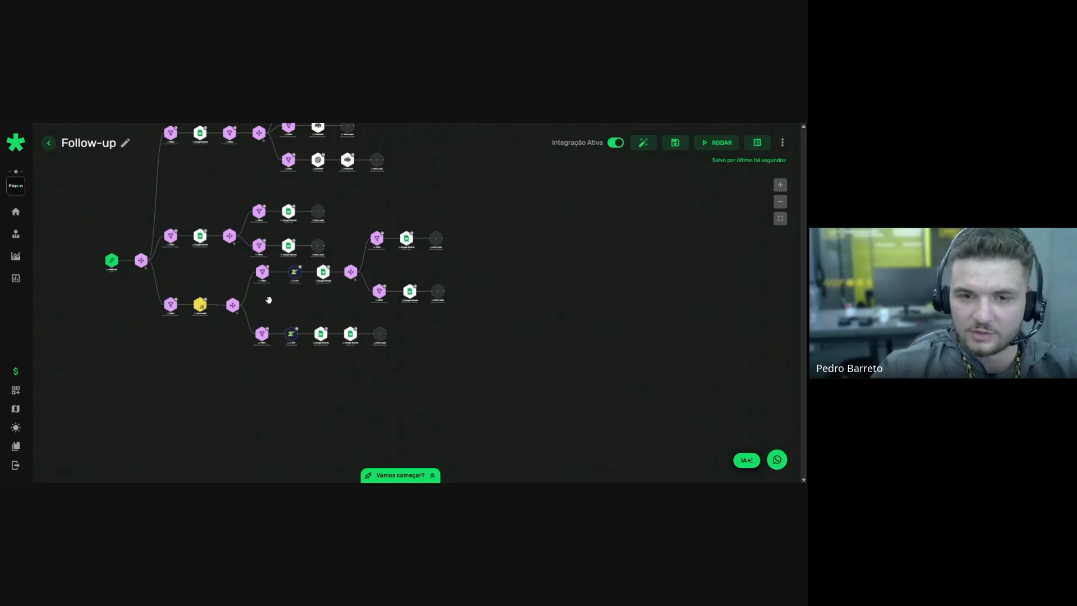
{"action": "left_click_drag", "start_coordinate": [209, 289], "coordinate": [192, 332]}
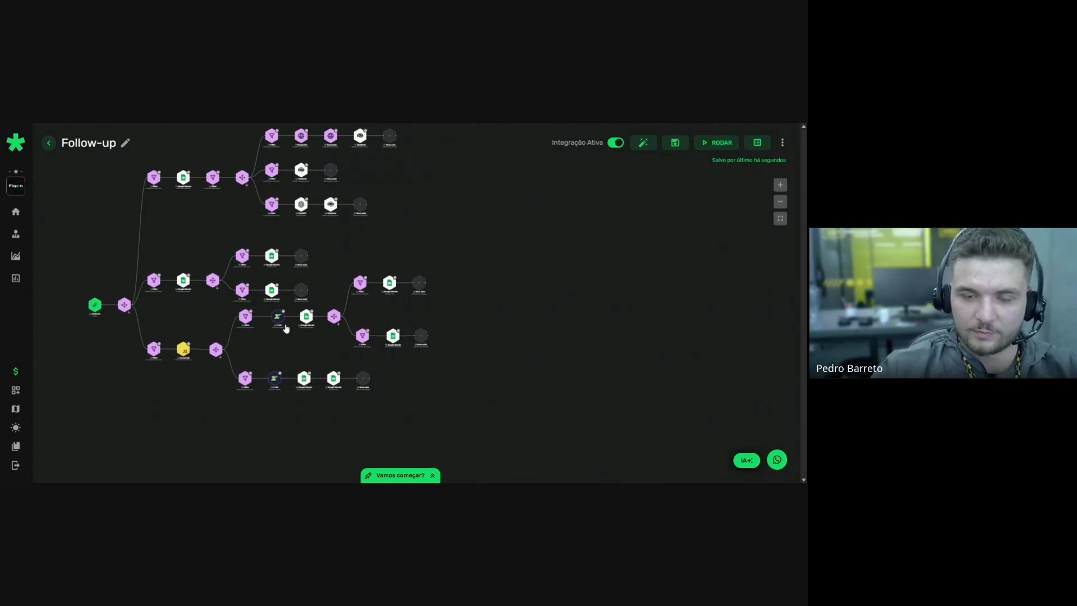
{"action": "scroll", "coordinate": [286, 331], "scroll_direction": "up", "scroll_amount": 3}
{"action": "left_click_drag", "start_coordinate": [292, 372], "coordinate": [226, 373]}
{"action": "scroll", "coordinate": [226, 373], "scroll_direction": "up", "scroll_amount": 2}
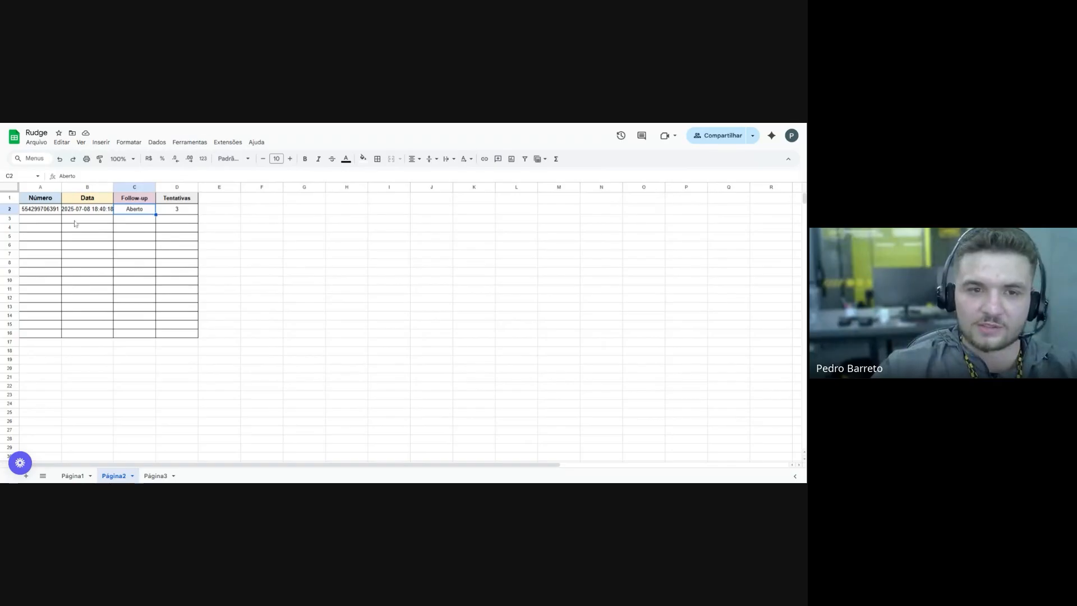
Switch to the Rudge spreadsheet in Google Sheets, copy row 2's contact record and paste it back over the same cells
{"action": "left_click", "coordinate": [47, 211]}
{"action": "left_click_drag", "start_coordinate": [72, 213], "coordinate": [175, 212]}
{"action": "key", "text": "ctrl+c"}
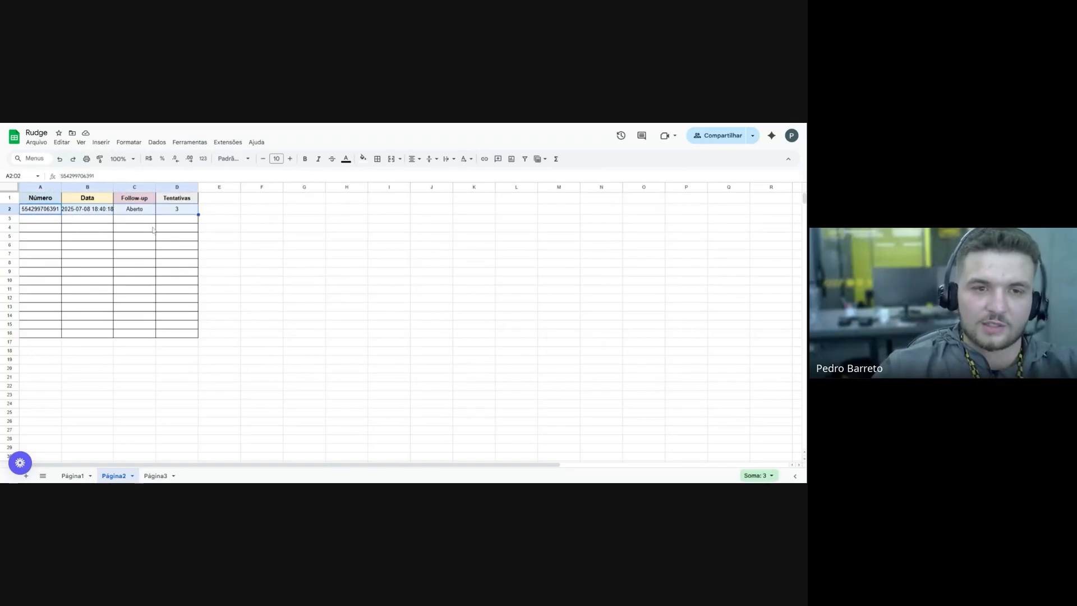
{"action": "left_click", "coordinate": [49, 224]}
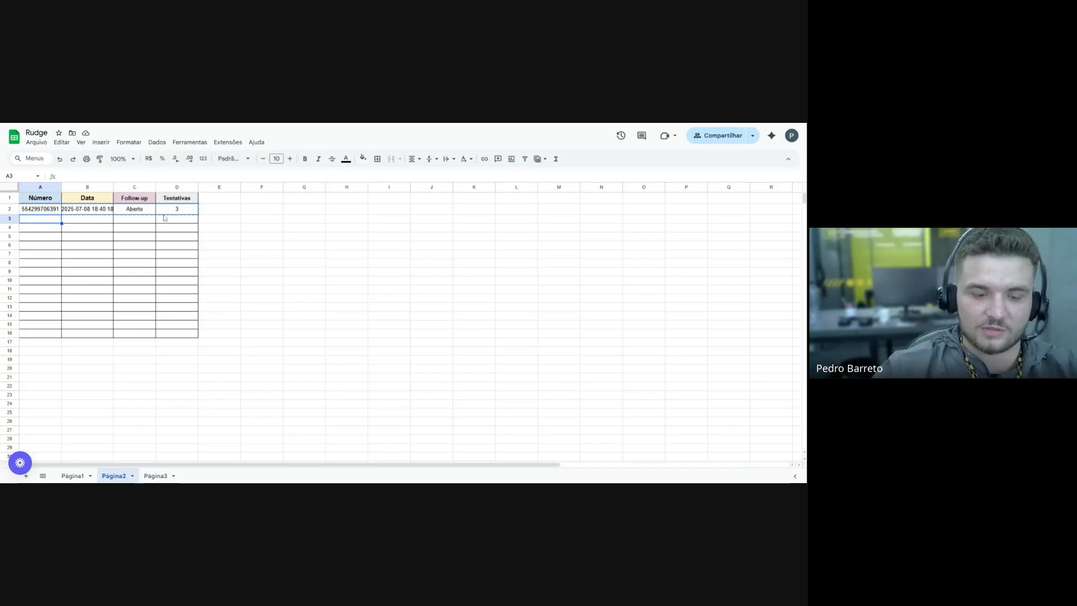
{"action": "left_click", "coordinate": [165, 211]}
{"action": "left_click_drag", "start_coordinate": [166, 214], "coordinate": [38, 212]}
{"action": "key", "text": "ctrl+v"}
{"action": "left_click", "coordinate": [72, 227]}
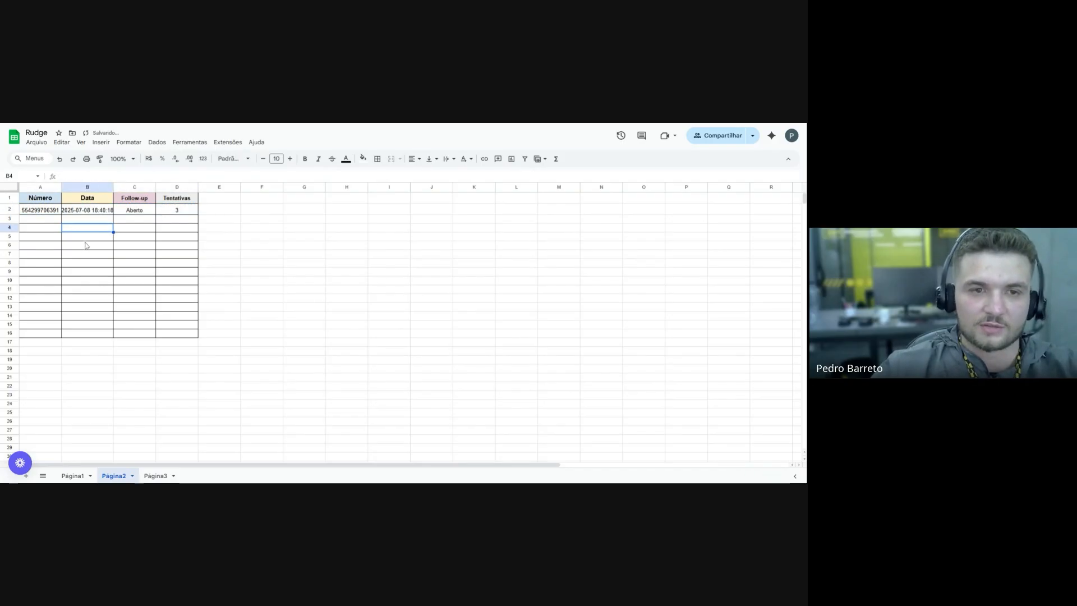
Set the Tentativas value in row 2 to 0
{"action": "double_click", "coordinate": [181, 212]}
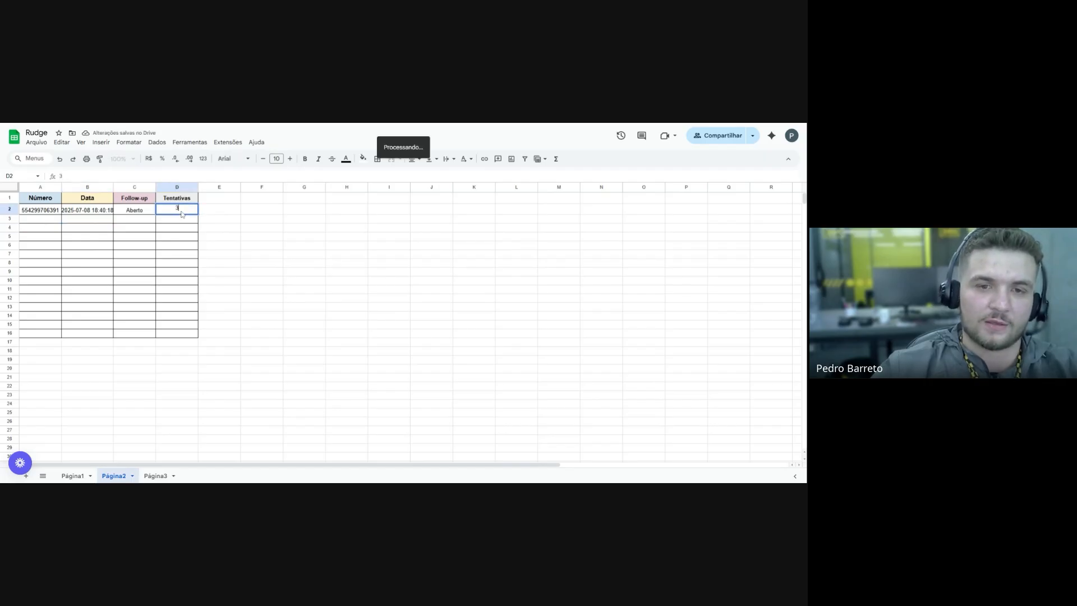
{"action": "key", "text": "Return"}
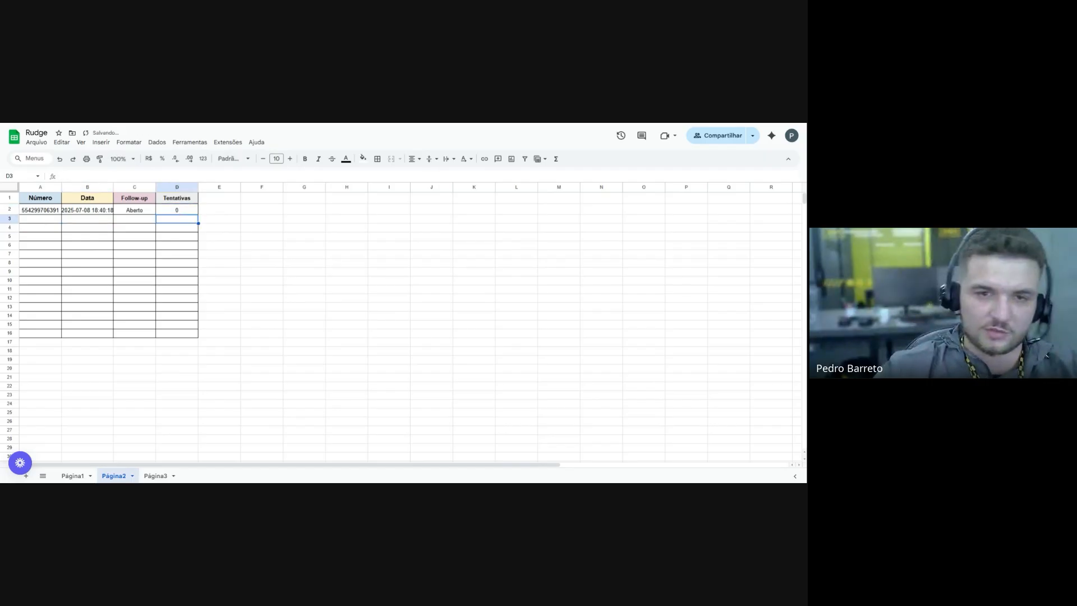
{"action": "left_click", "coordinate": [175, 228]}
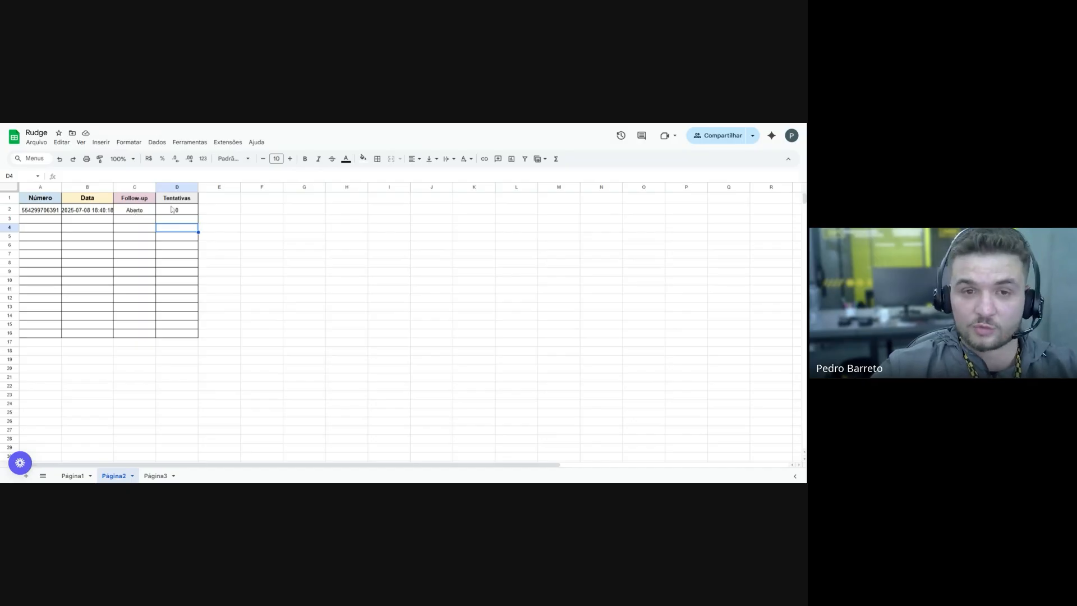
Clear the contact record from Número to Tentativas in row 2, and restore it
{"action": "left_click_drag", "start_coordinate": [177, 211], "coordinate": [53, 210]}
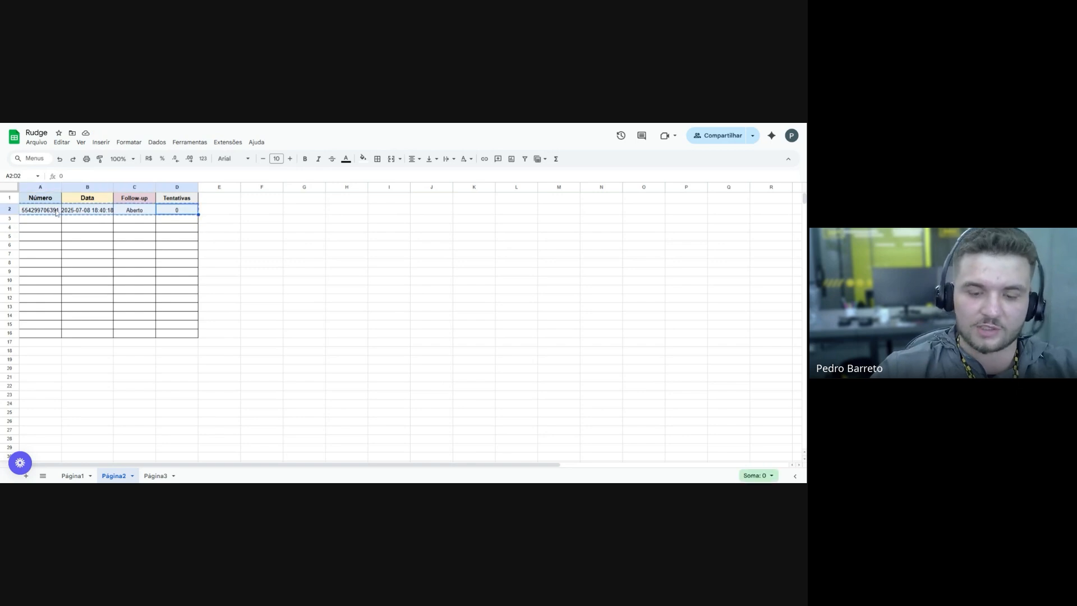
{"action": "key", "text": "Delete"}
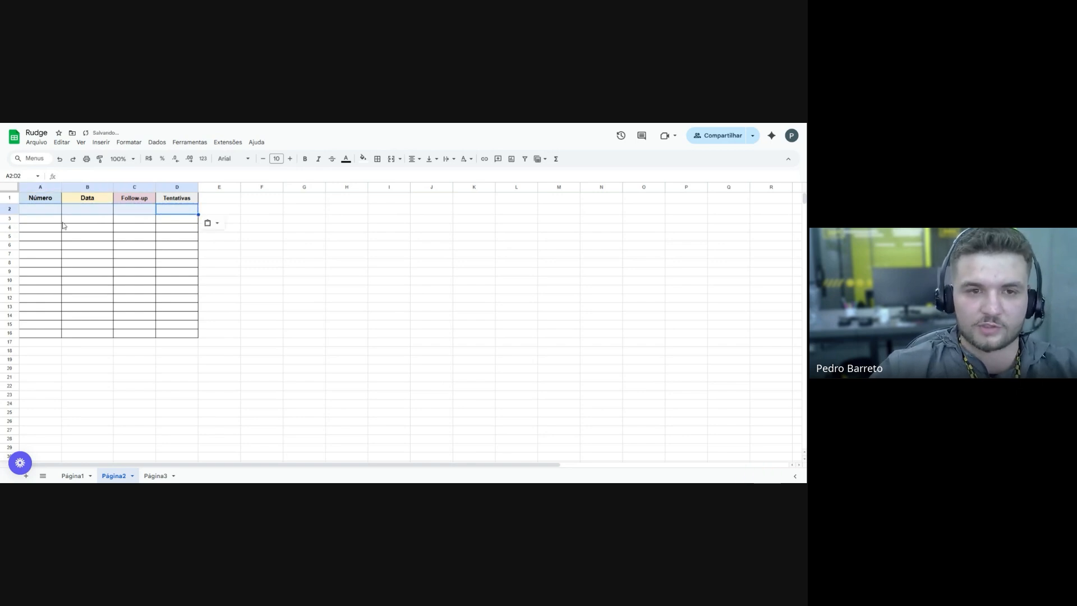
{"action": "left_click", "coordinate": [41, 208]}
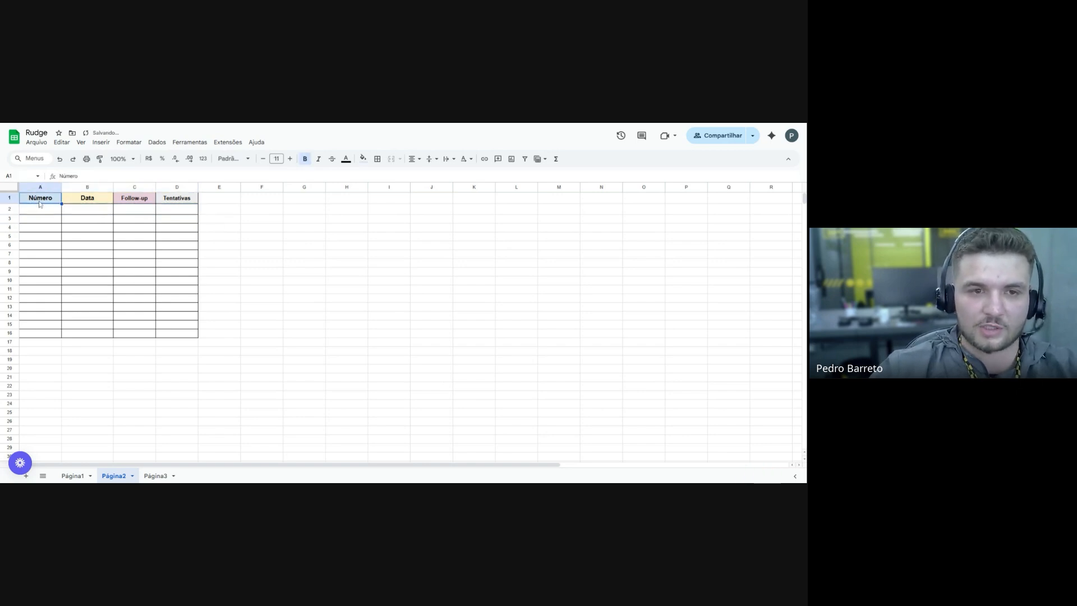
{"action": "left_click", "coordinate": [92, 241]}
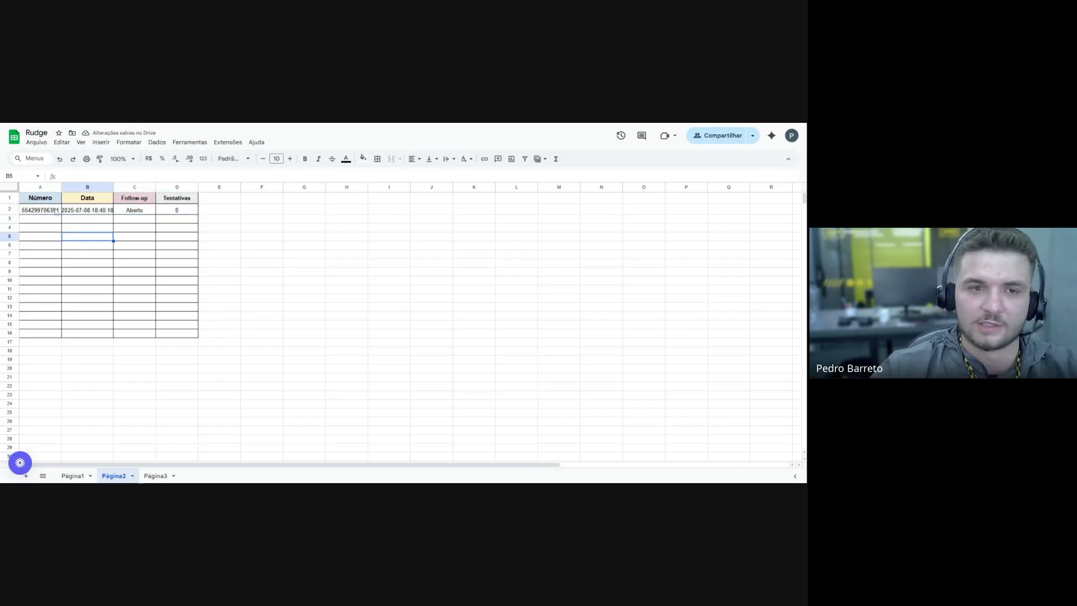
Check row 2's Follow-up and Tentativas cells, and return to the Follow-up flow
{"action": "left_click", "coordinate": [133, 211]}
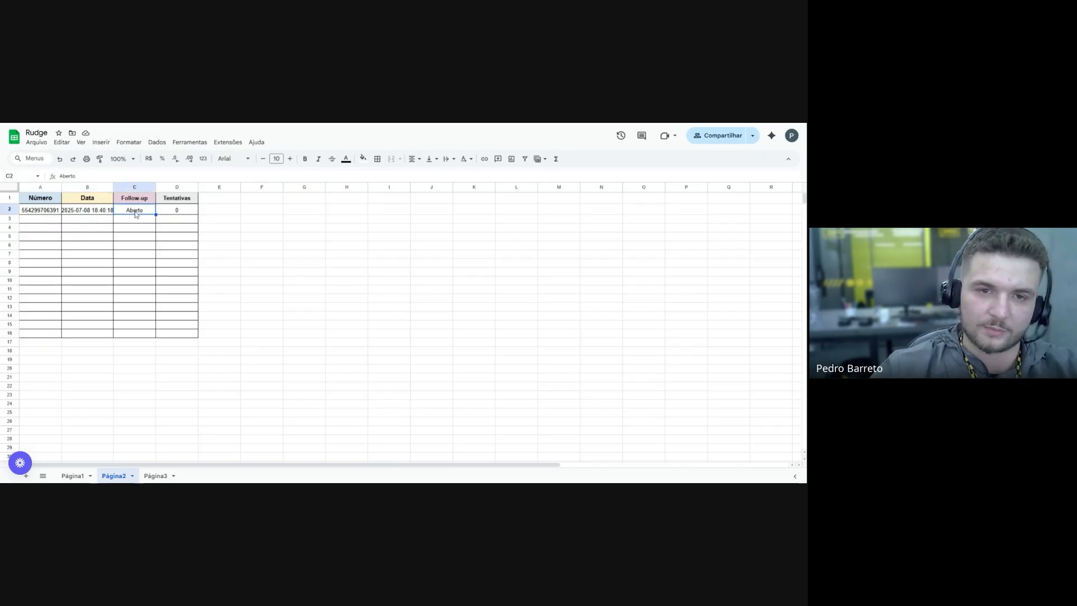
{"action": "left_click", "coordinate": [185, 213]}
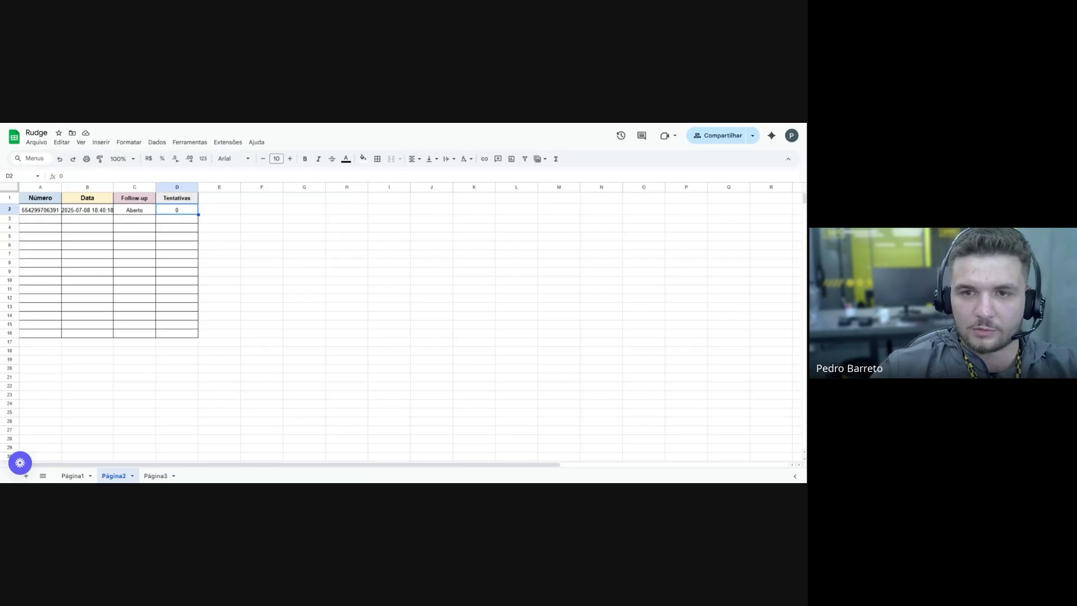
{"action": "key", "text": "ctrl+Tab"}
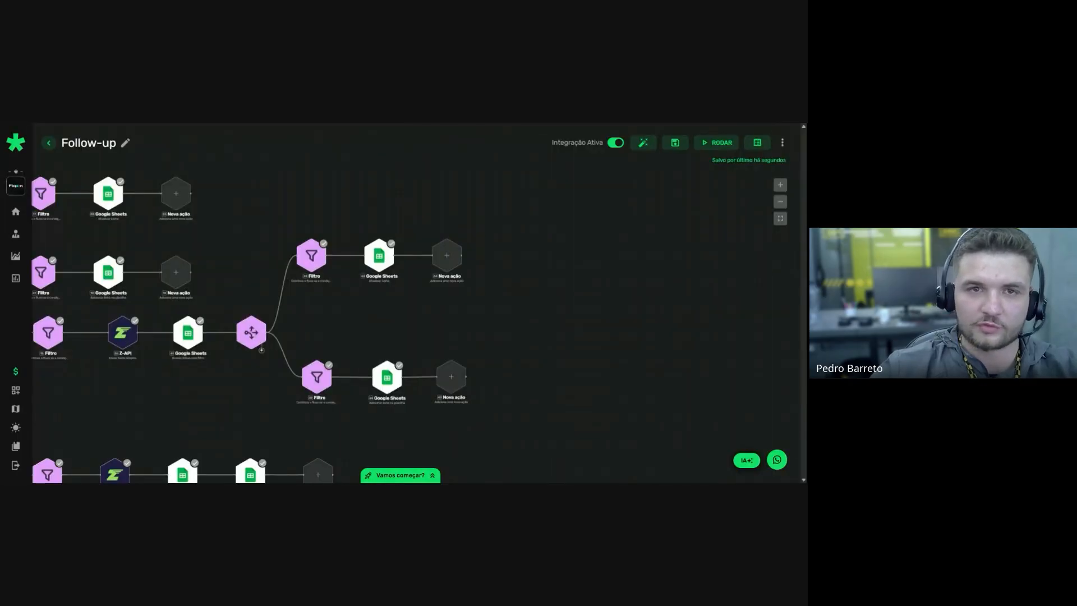
In the Google Sheets search node after the upper Z-API node, choose Número (A) as the filter column and save the node
{"action": "left_click_drag", "start_coordinate": [379, 323], "coordinate": [371, 305]}
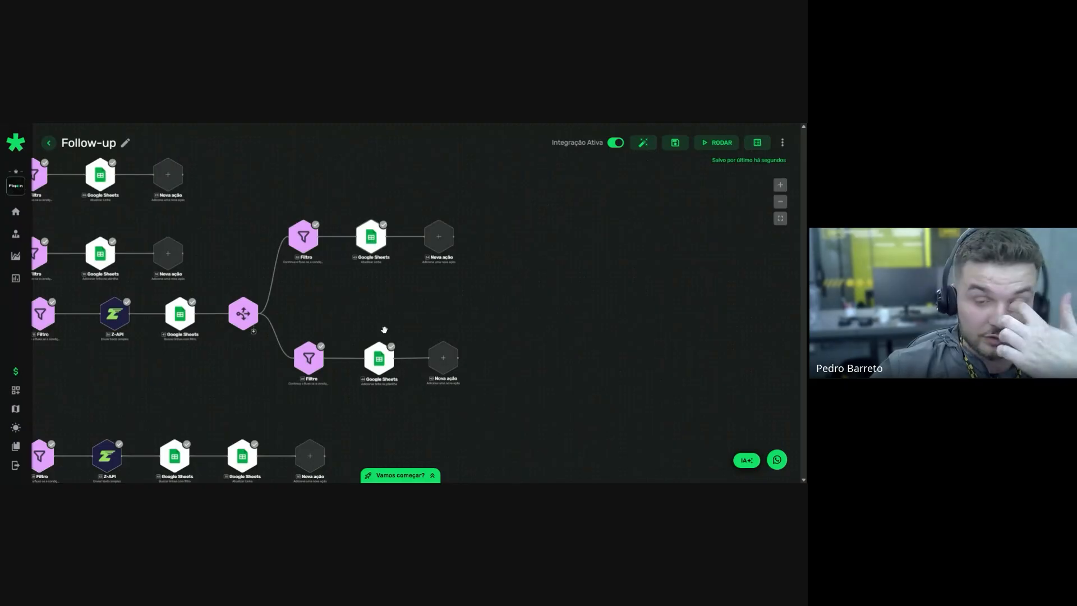
{"action": "left_click", "coordinate": [184, 318]}
{"action": "scroll", "coordinate": [406, 367], "scroll_direction": "down", "scroll_amount": 1}
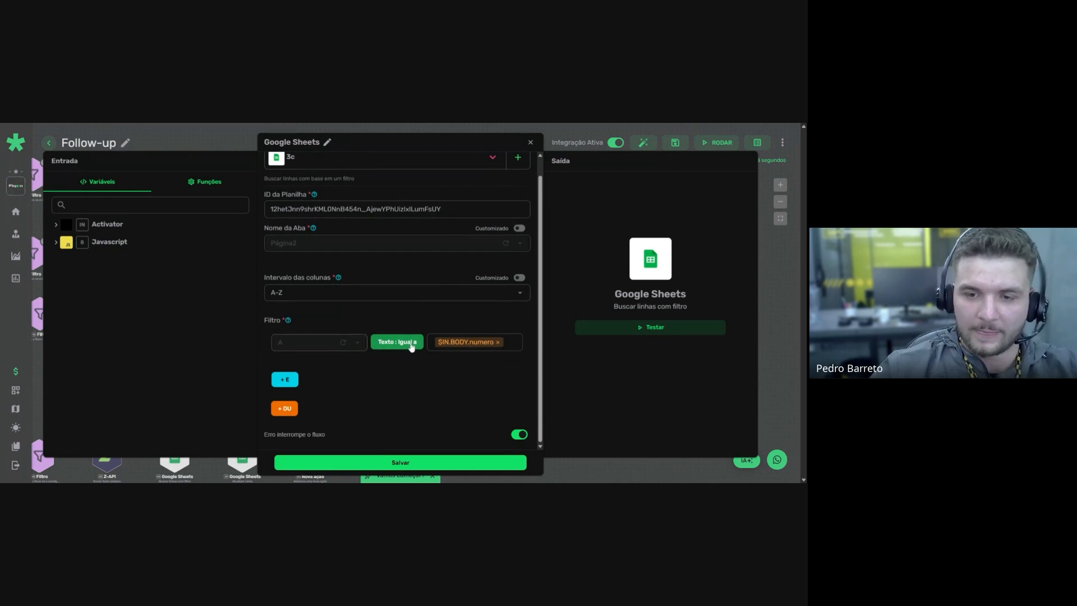
{"action": "left_click", "coordinate": [336, 342]}
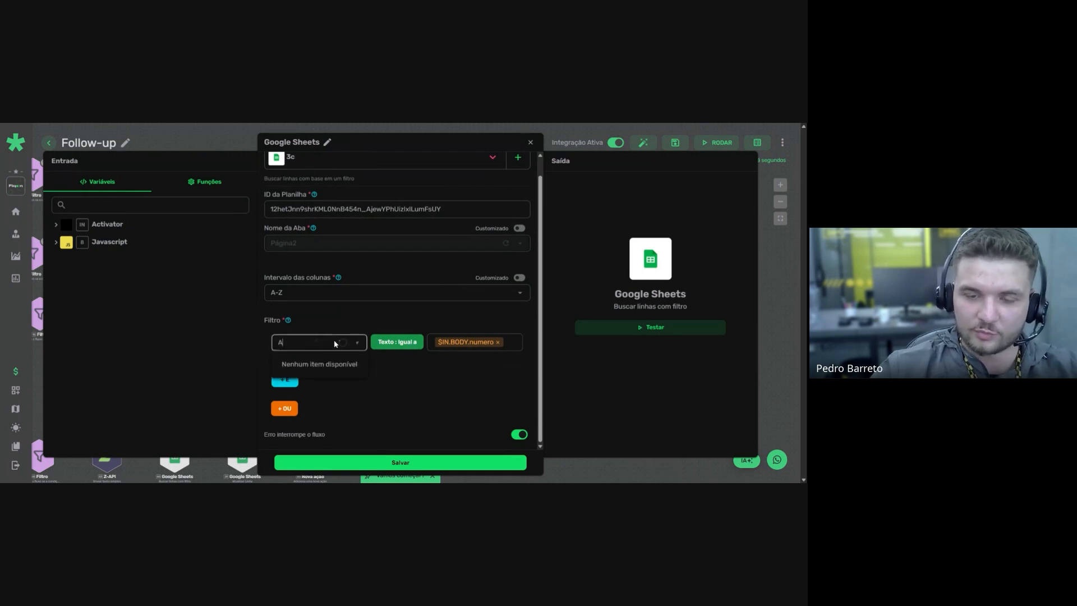
{"action": "left_click", "coordinate": [308, 361]}
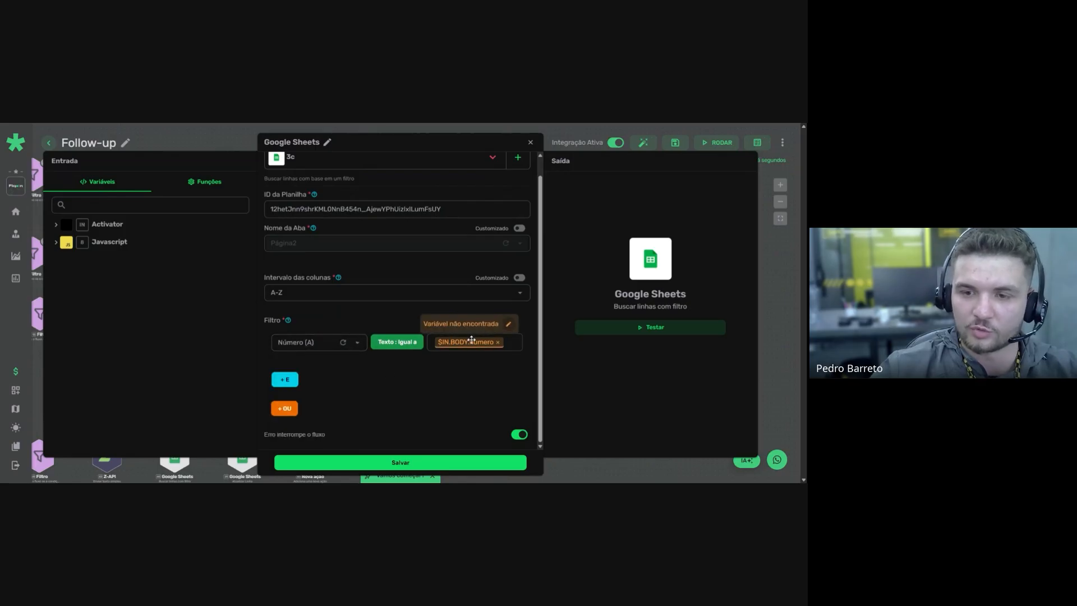
{"action": "left_click", "coordinate": [446, 458]}
Review the row number and inserted values in the upper sub-branch's Google Sheets Atualizar Linha node, and save the node
{"action": "left_click_drag", "start_coordinate": [408, 355], "coordinate": [389, 375]}
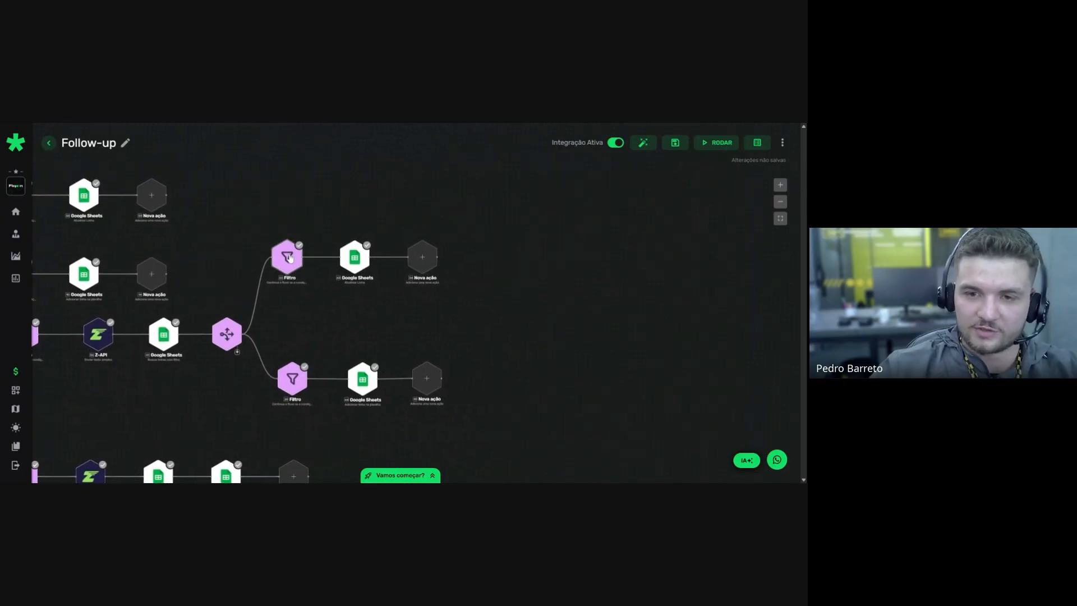
{"action": "left_click", "coordinate": [362, 265]}
{"action": "scroll", "coordinate": [393, 280], "scroll_direction": "down", "scroll_amount": 1}
{"action": "left_click", "coordinate": [413, 461]}
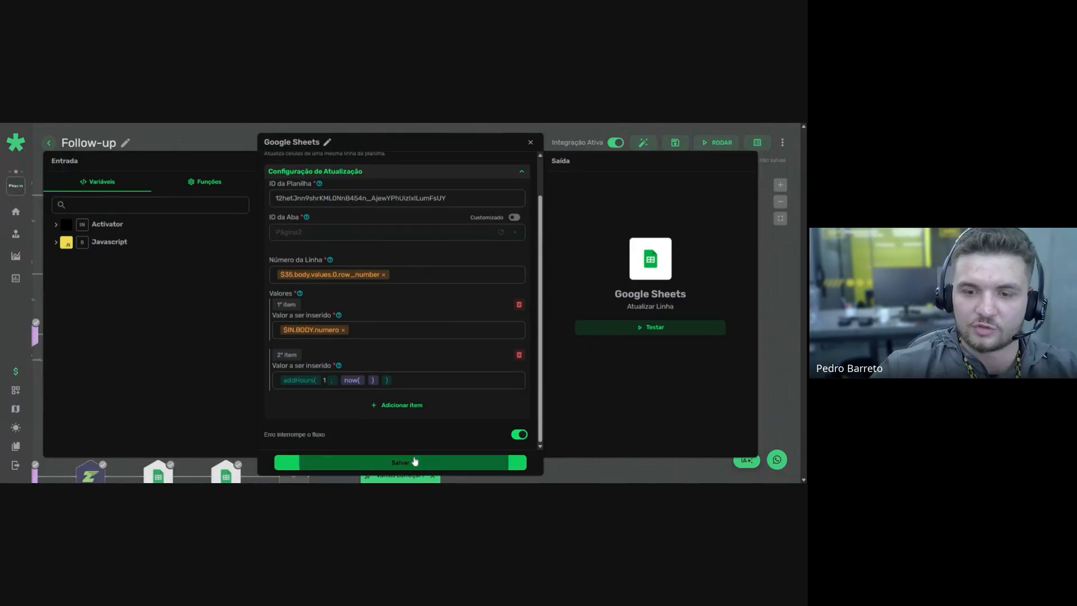
Review the lower sub-branch's Filtro condition and Adicionar linha na planilha values, saving both nodes and the flow
{"action": "left_click", "coordinate": [292, 378]}
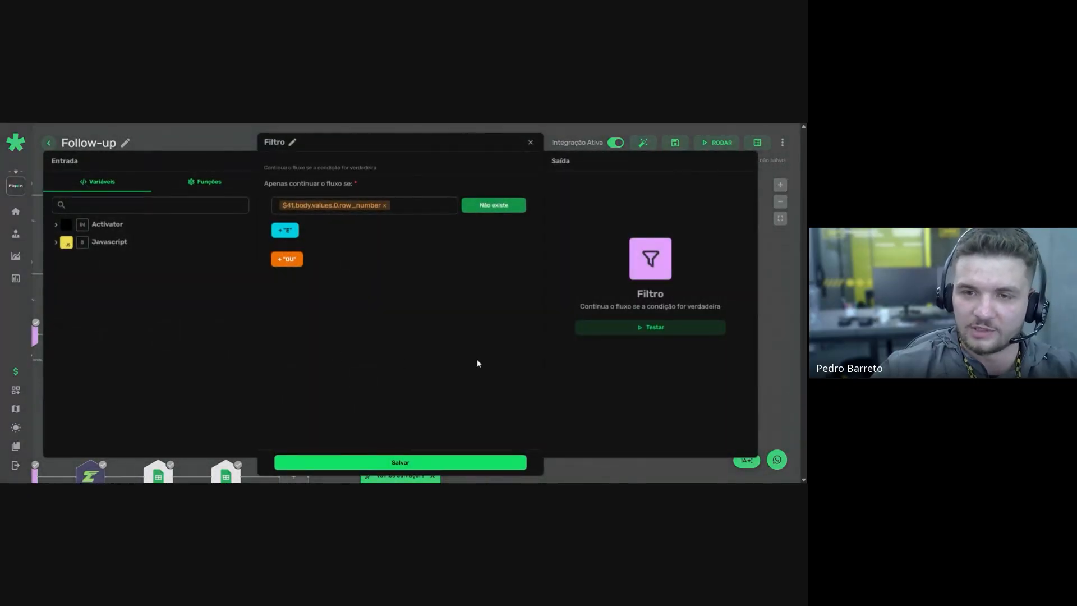
{"action": "left_click", "coordinate": [430, 462]}
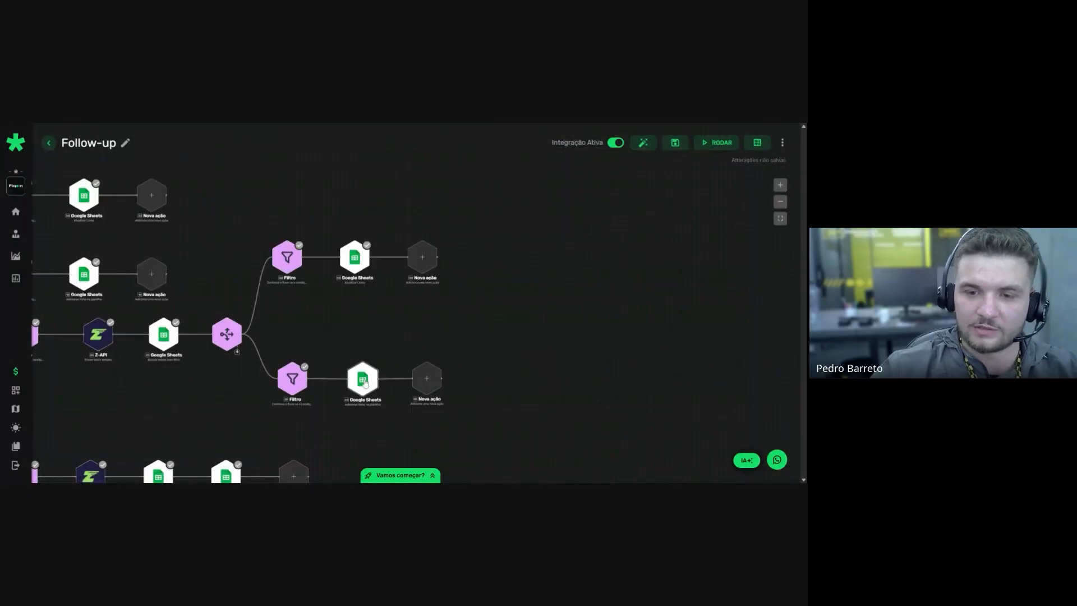
{"action": "left_click", "coordinate": [363, 381]}
{"action": "scroll", "coordinate": [385, 372], "scroll_direction": "down", "scroll_amount": 3}
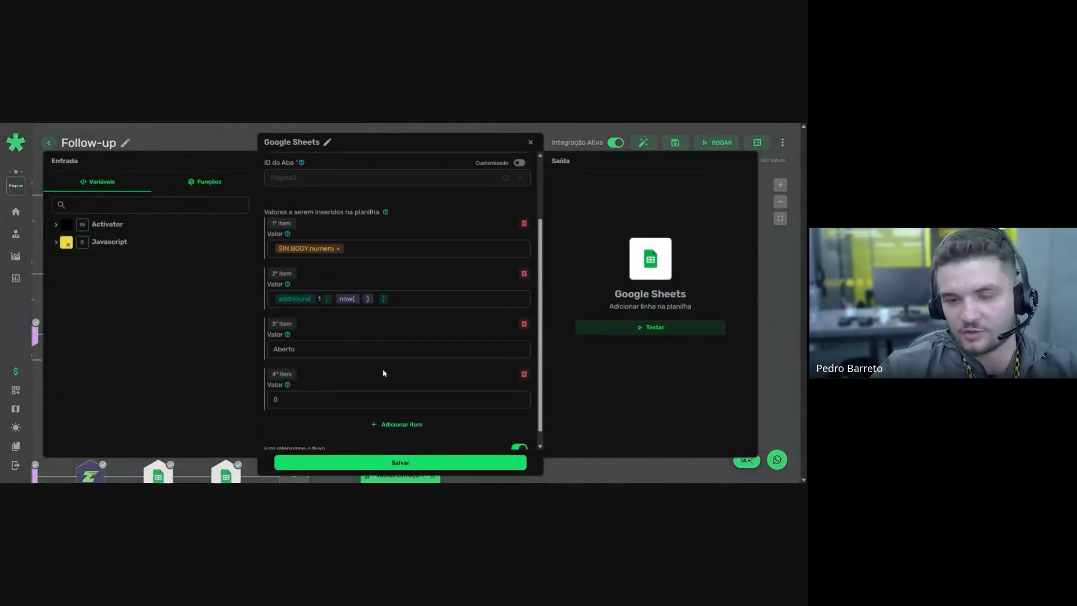
{"action": "left_click", "coordinate": [399, 461]}
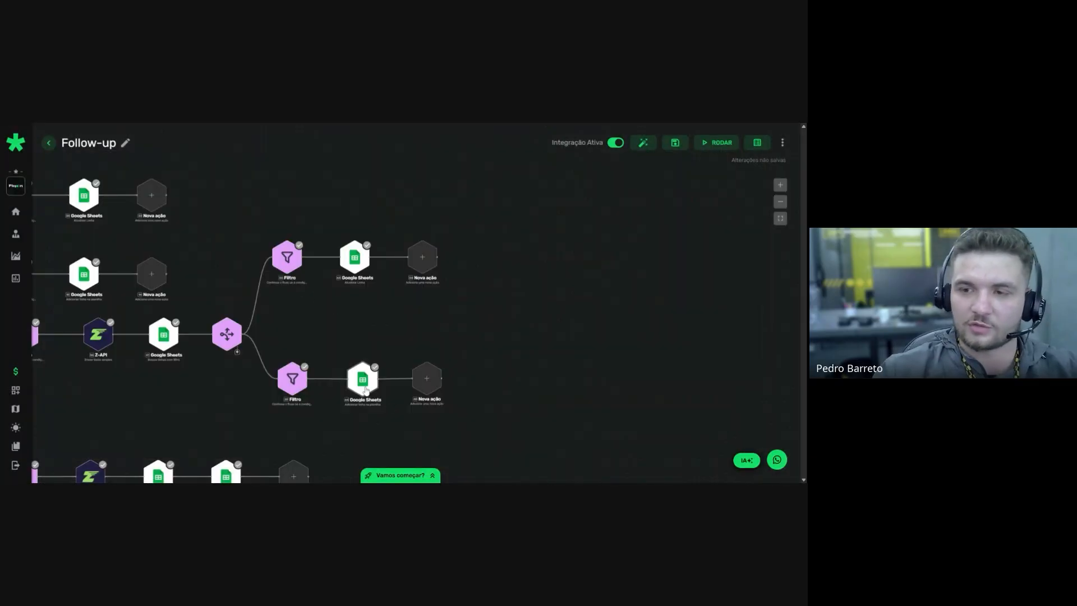
{"action": "key", "text": "ctrl+s"}
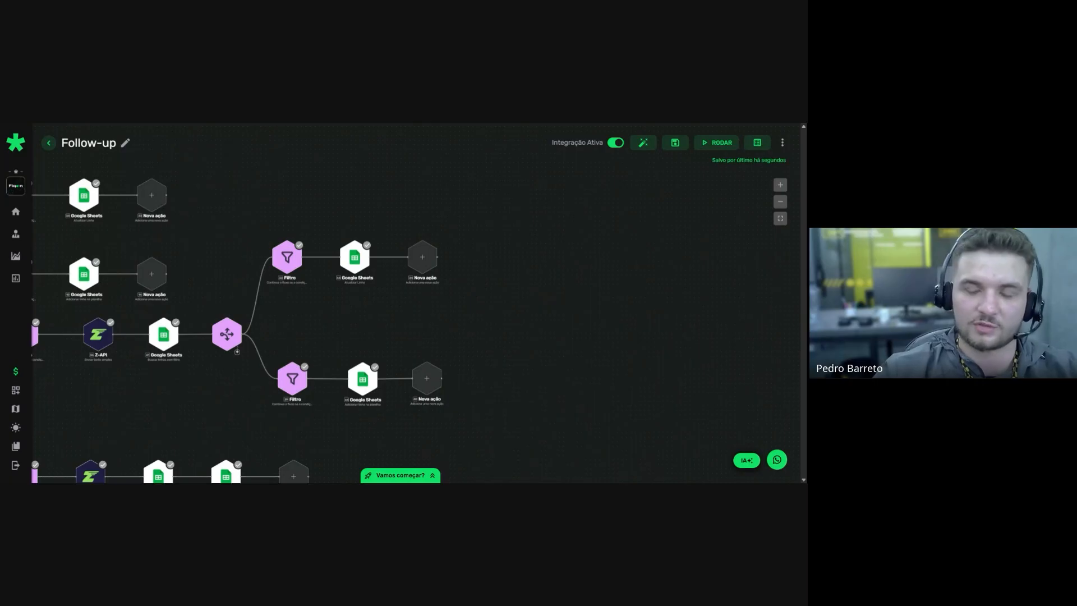
Reopen the lower sub-branch's Adicionar linha na planilha node and examine its sheet settings and four inserted values
{"action": "scroll", "coordinate": [393, 333], "scroll_direction": "down", "scroll_amount": 1}
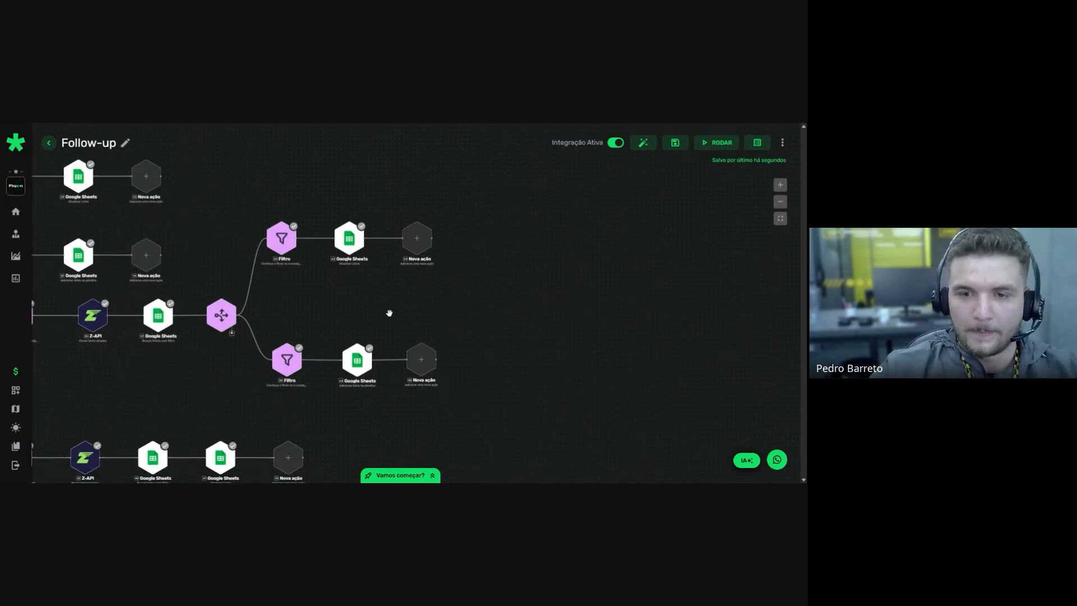
{"action": "left_click", "coordinate": [358, 361]}
{"action": "scroll", "coordinate": [395, 339], "scroll_direction": "down", "scroll_amount": 3}
{"action": "scroll", "coordinate": [396, 338], "scroll_direction": "up", "scroll_amount": 1}
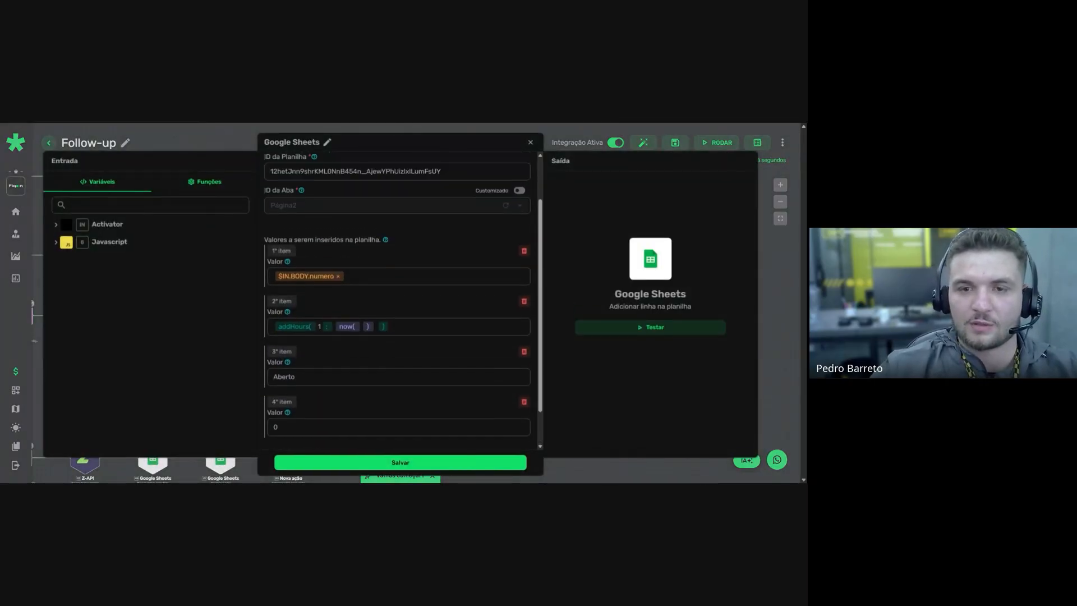
{"action": "scroll", "coordinate": [415, 333], "scroll_direction": "up", "scroll_amount": 1}
{"action": "scroll", "coordinate": [415, 333], "scroll_direction": "down", "scroll_amount": 1}
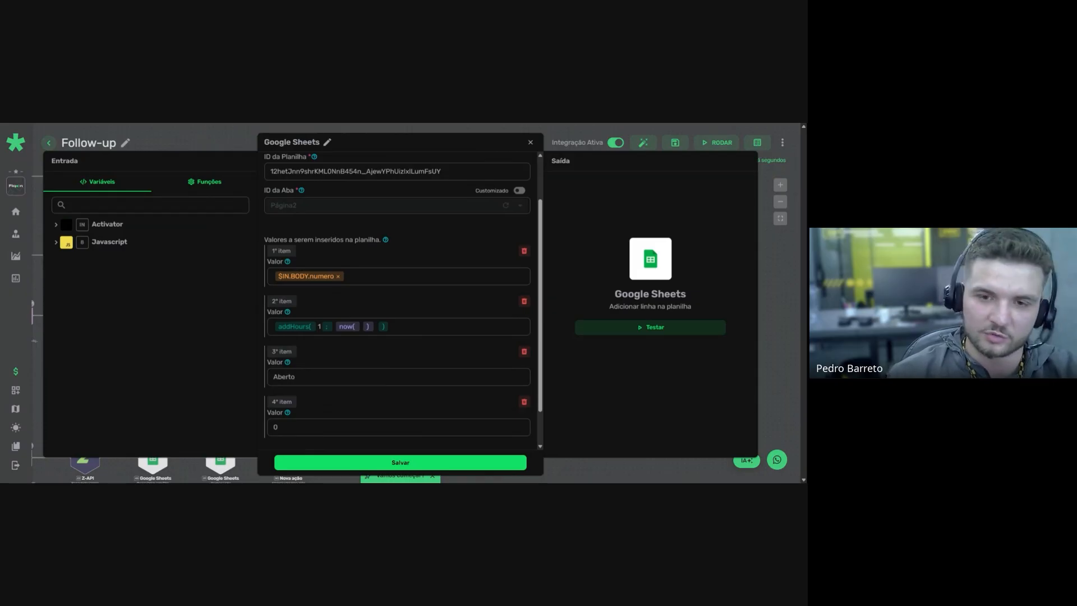
{"action": "scroll", "coordinate": [399, 297], "scroll_direction": "down", "scroll_amount": 1}
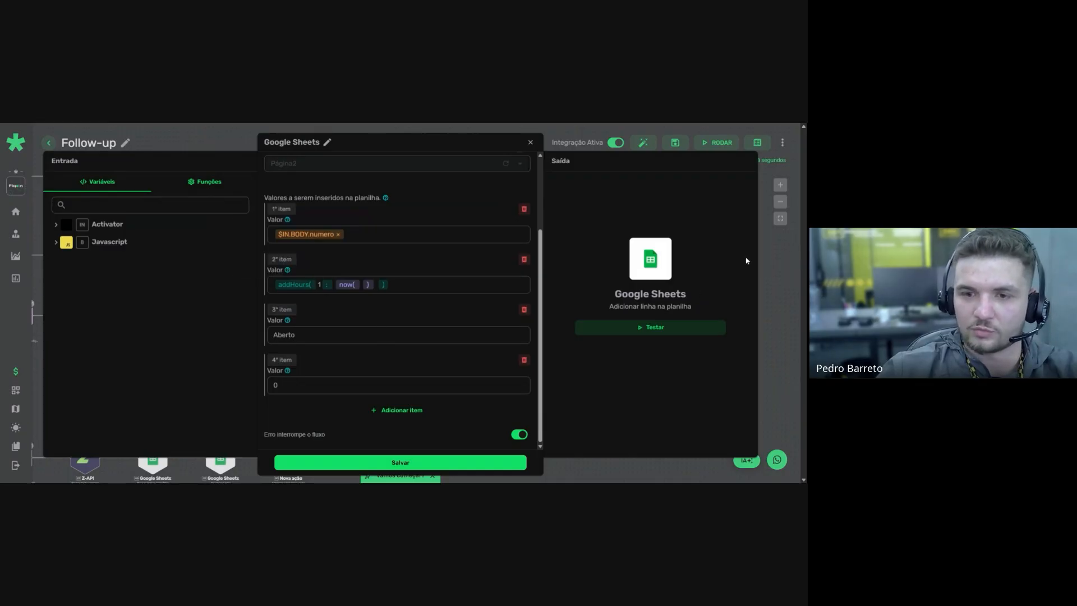
{"action": "scroll", "coordinate": [365, 314], "scroll_direction": "up", "scroll_amount": 2}
{"action": "scroll", "coordinate": [368, 325], "scroll_direction": "down", "scroll_amount": 2}
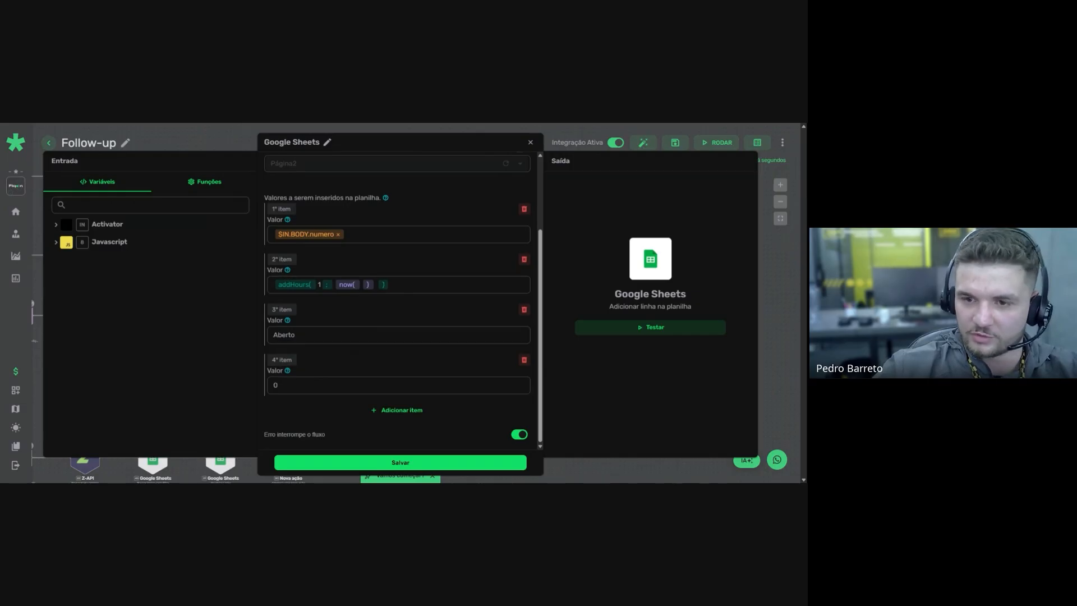
Switch to the Rudge spreadsheet and examine the Número, Data, Follow-up and Tentativas values in row 2 of Página2
{"action": "key", "text": "ctrl+Tab"}
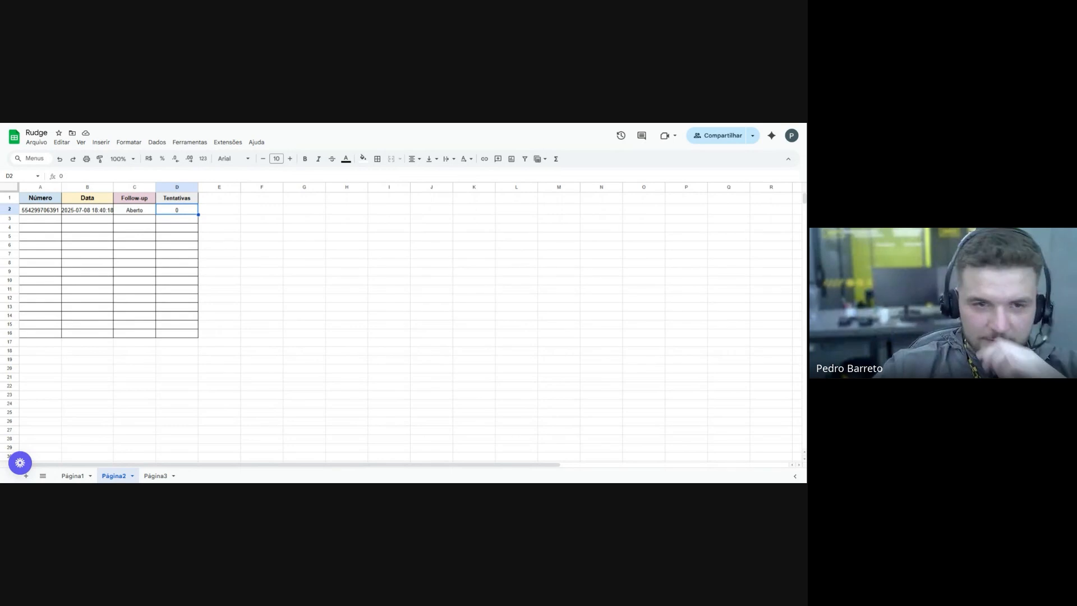
{"action": "left_click", "coordinate": [87, 228]}
{"action": "left_click_drag", "start_coordinate": [41, 211], "coordinate": [162, 210]}
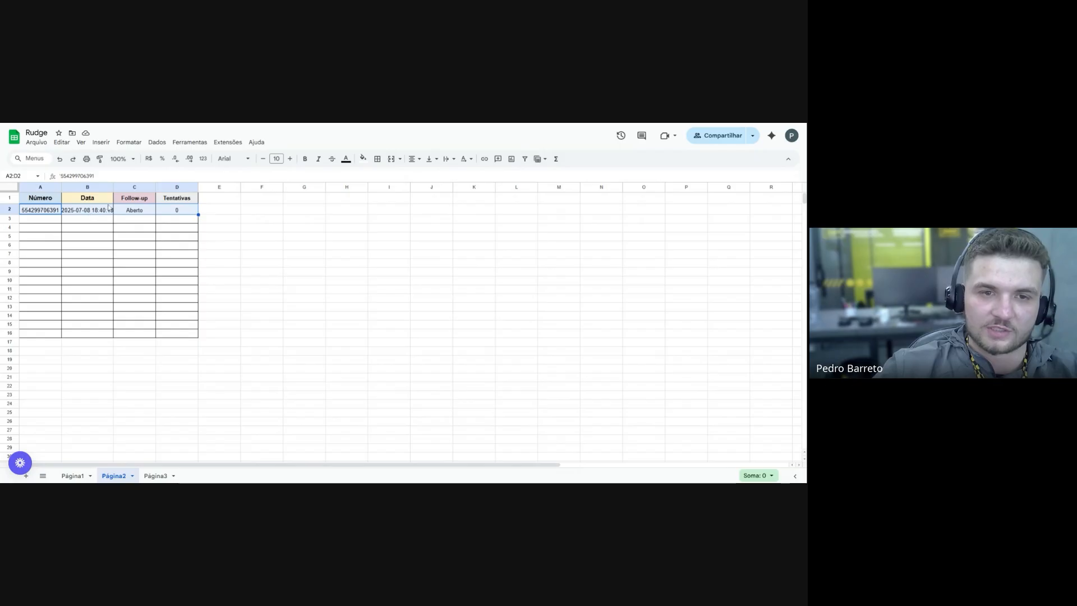
{"action": "left_click", "coordinate": [165, 219]}
{"action": "double_click", "coordinate": [85, 209]}
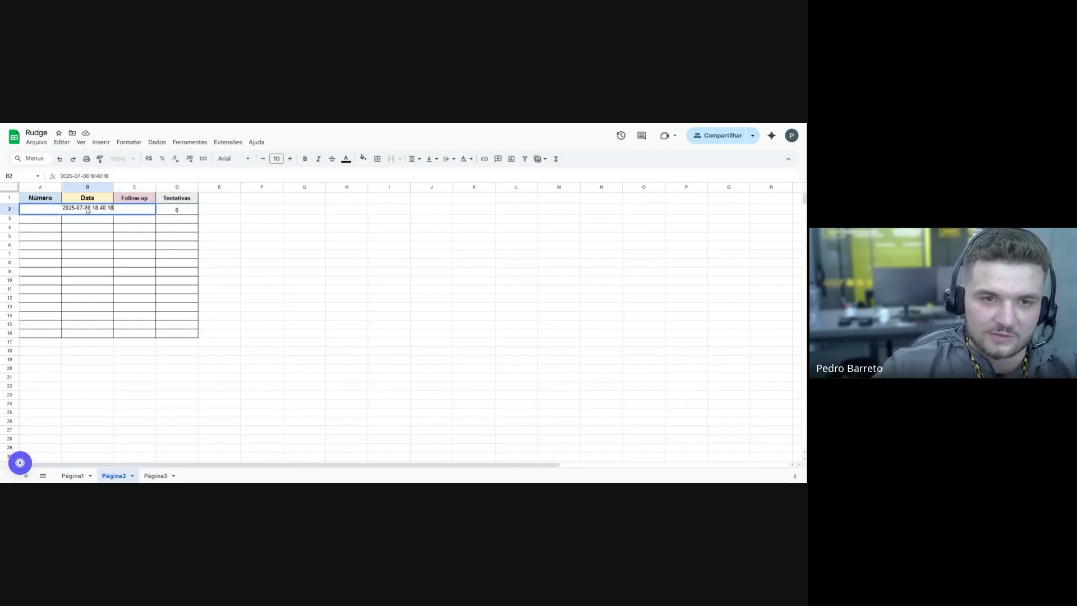
{"action": "left_click", "coordinate": [91, 237]}
{"action": "left_click_drag", "start_coordinate": [84, 212], "coordinate": [175, 211]}
{"action": "left_click", "coordinate": [144, 238]}
{"action": "double_click", "coordinate": [96, 210]}
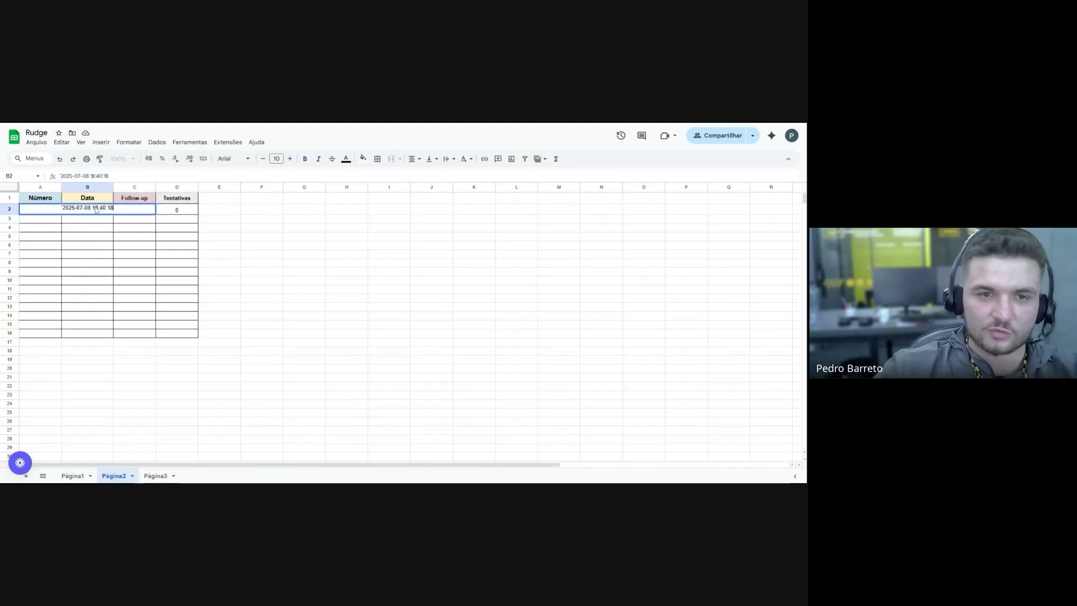
{"action": "left_click", "coordinate": [106, 231]}
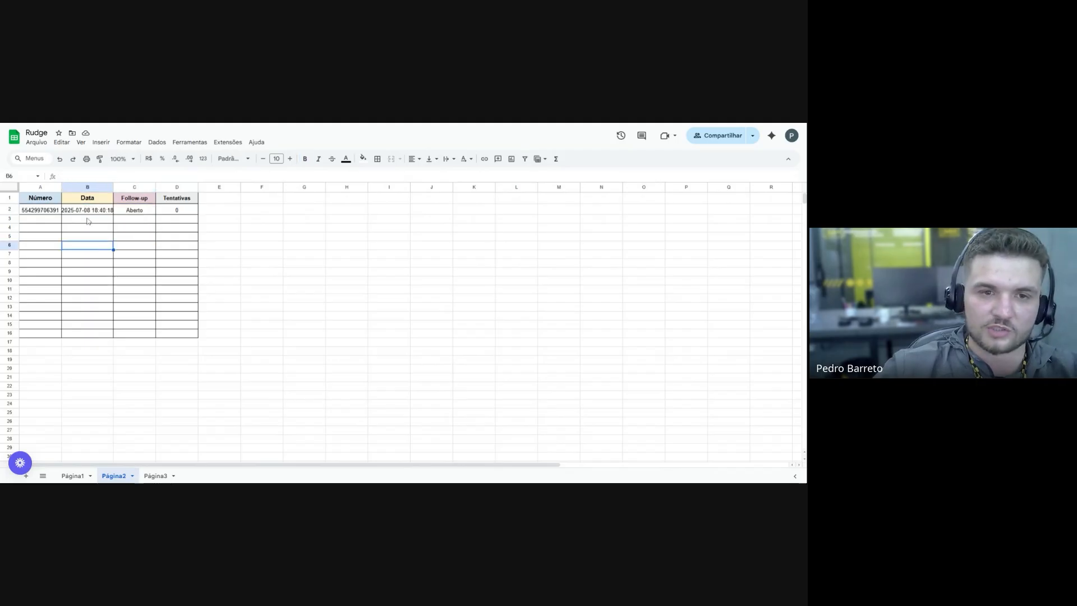
{"action": "double_click", "coordinate": [105, 210]}
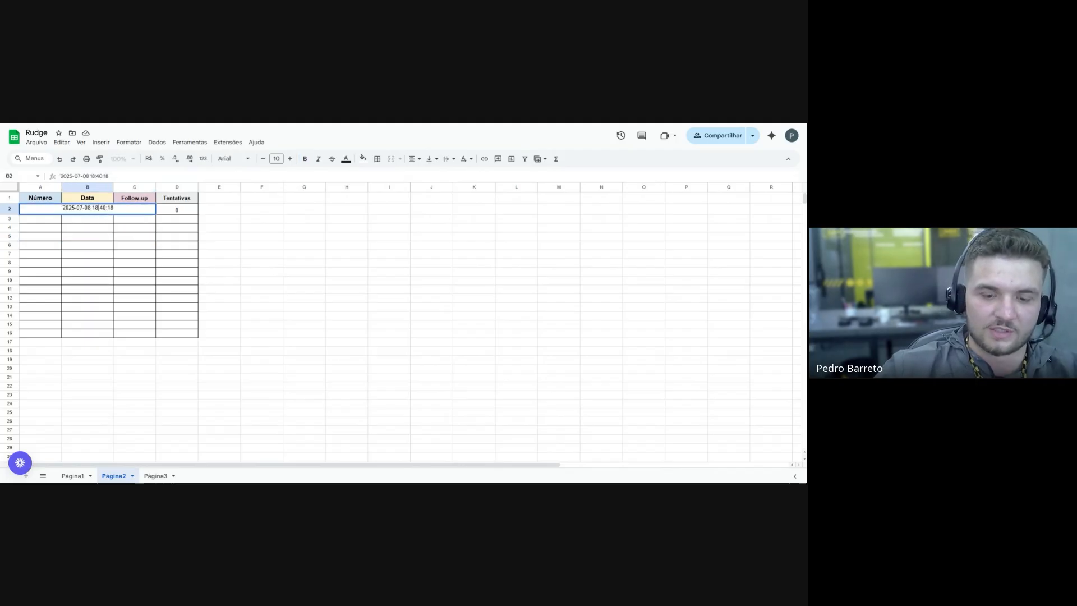
{"action": "key", "text": "BackSpace"}
{"action": "type", "text": "9"}
{"action": "key", "text": "Return"}
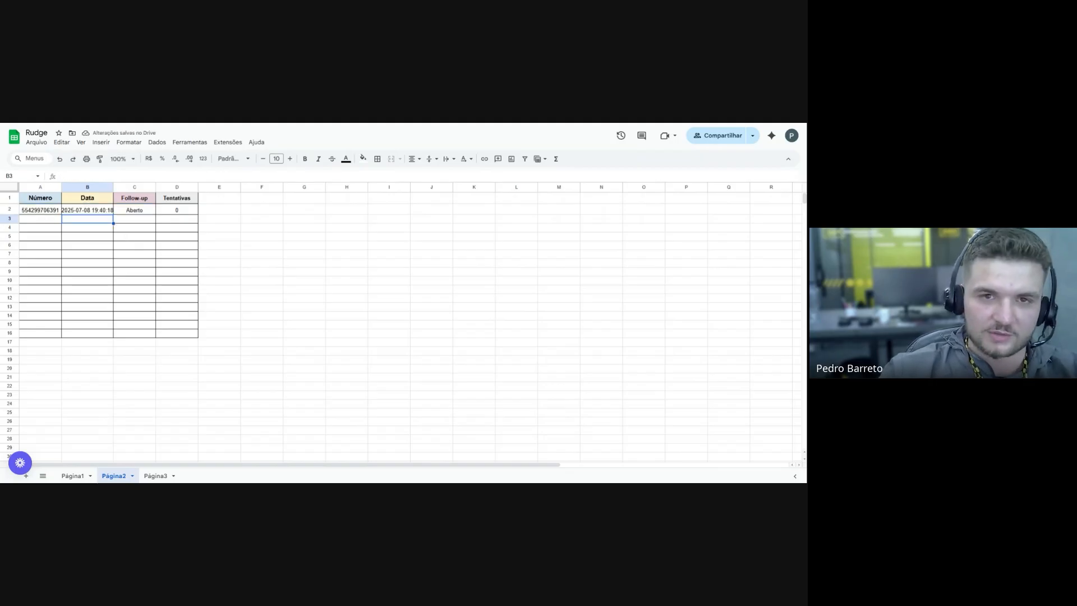
{"action": "left_click", "coordinate": [52, 210]}
{"action": "key", "text": "ctrl+shift+Right"}
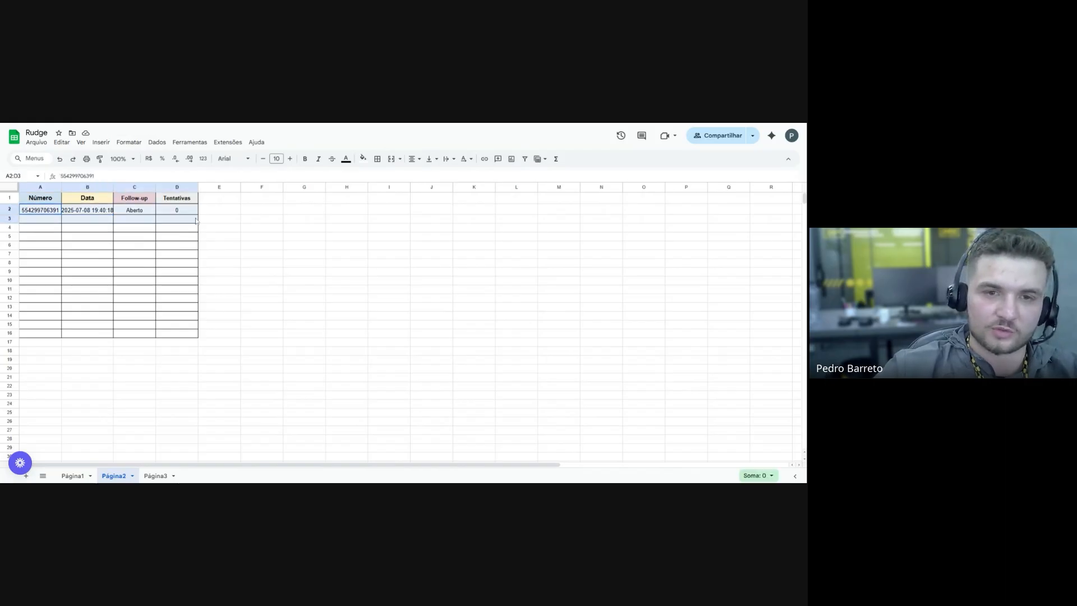
{"action": "double_click", "coordinate": [94, 210]}
{"action": "key", "text": "BackSpace"}
{"action": "type", "text": "20"}
{"action": "key", "text": "BackSpace"}
{"action": "key", "text": "BackSpace"}
{"action": "key", "text": "BackSpace"}
{"action": "type", "text": "20"}
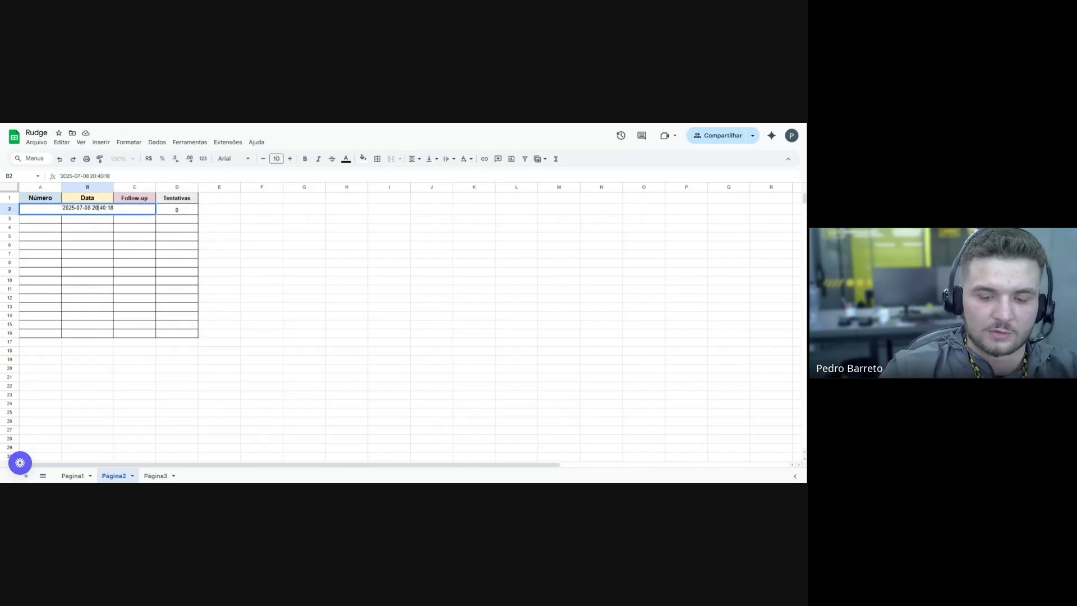
{"action": "key", "text": "Return"}
{"action": "left_click", "coordinate": [147, 236]}
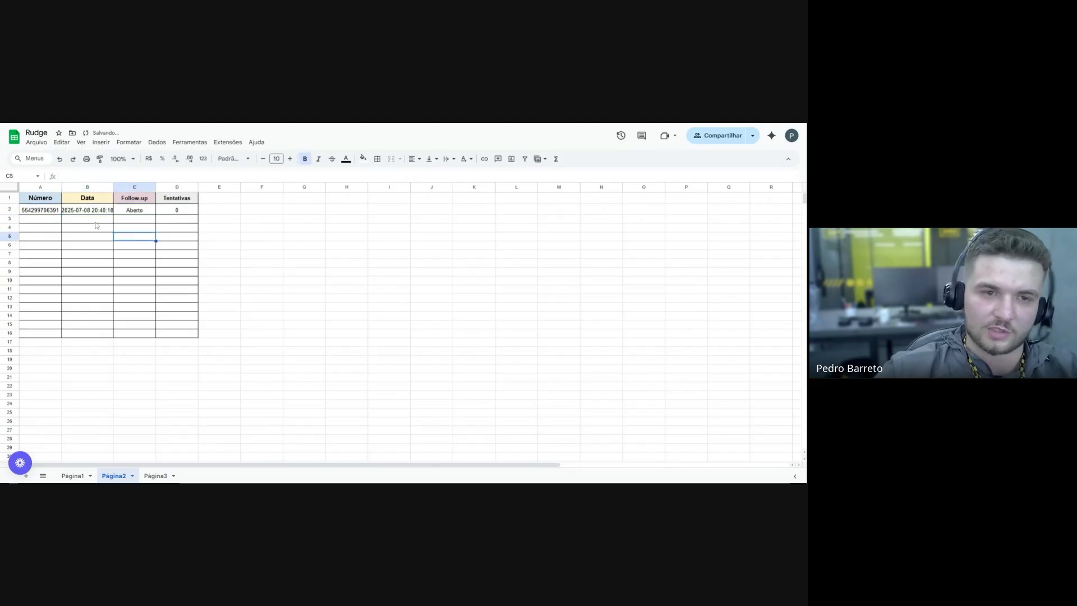
{"action": "left_click", "coordinate": [89, 209]}
{"action": "double_click", "coordinate": [89, 210]}
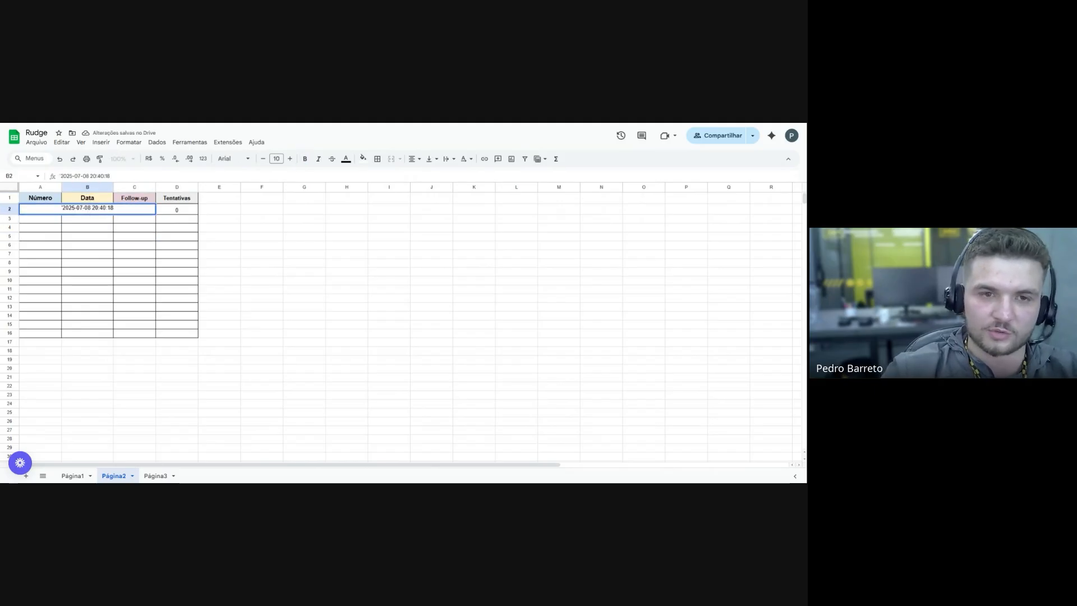
{"action": "key", "text": "BackSpace"}
{"action": "type", "text": "1"}
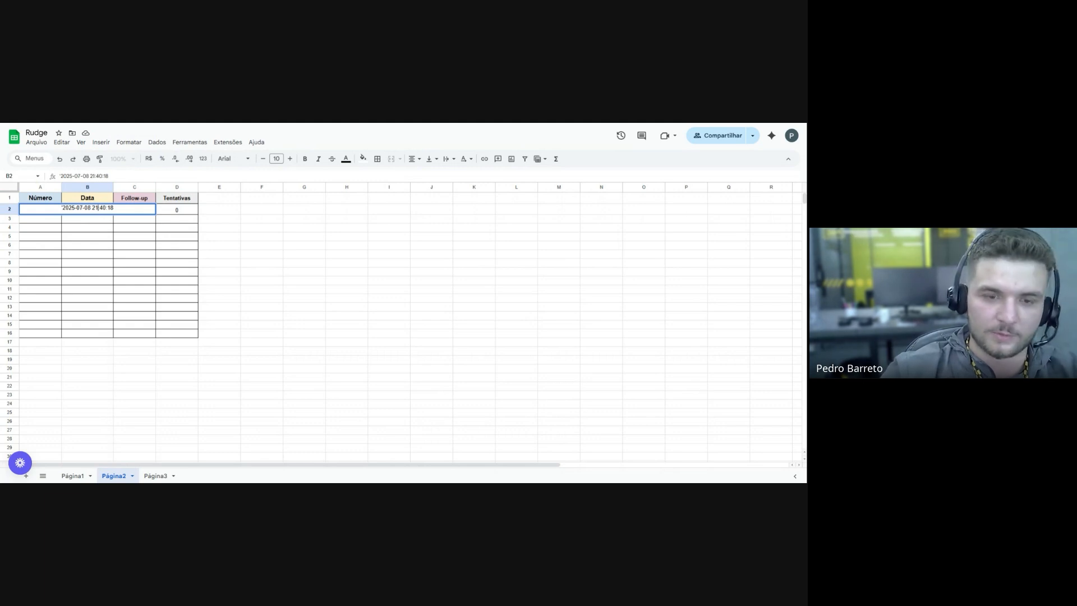
{"action": "key", "text": "Return"}
{"action": "left_click", "coordinate": [89, 210]}
Try setting the Follow-up status in cell C2 to Finalizado, and undo the change
{"action": "left_click_drag", "start_coordinate": [40, 209], "coordinate": [172, 213]}
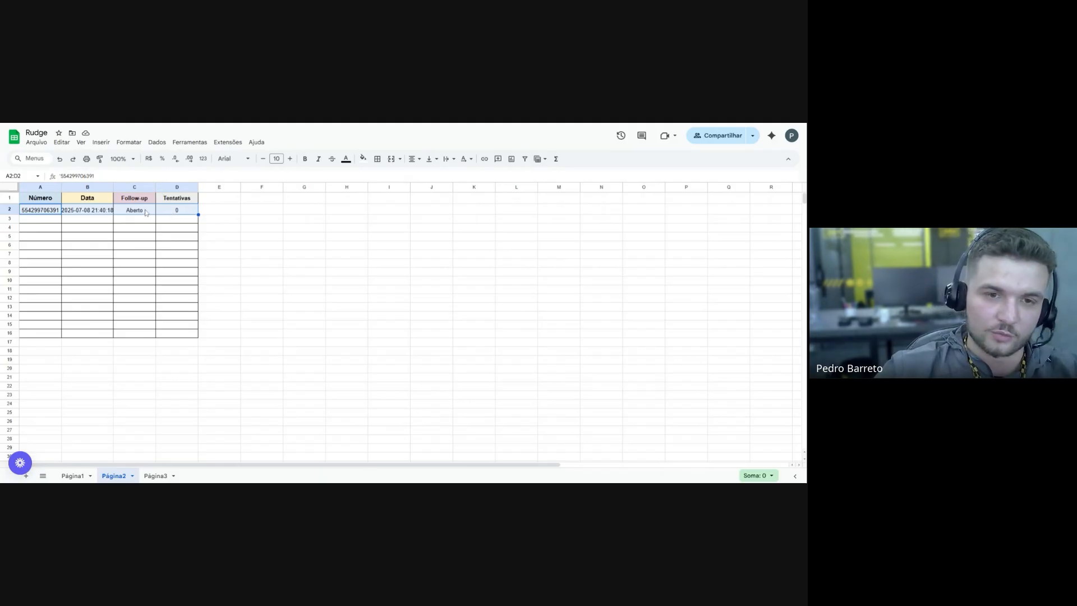
{"action": "double_click", "coordinate": [146, 213]}
{"action": "left_click_drag", "start_coordinate": [145, 211], "coordinate": [113, 212]}
{"action": "type", "text": "f"}
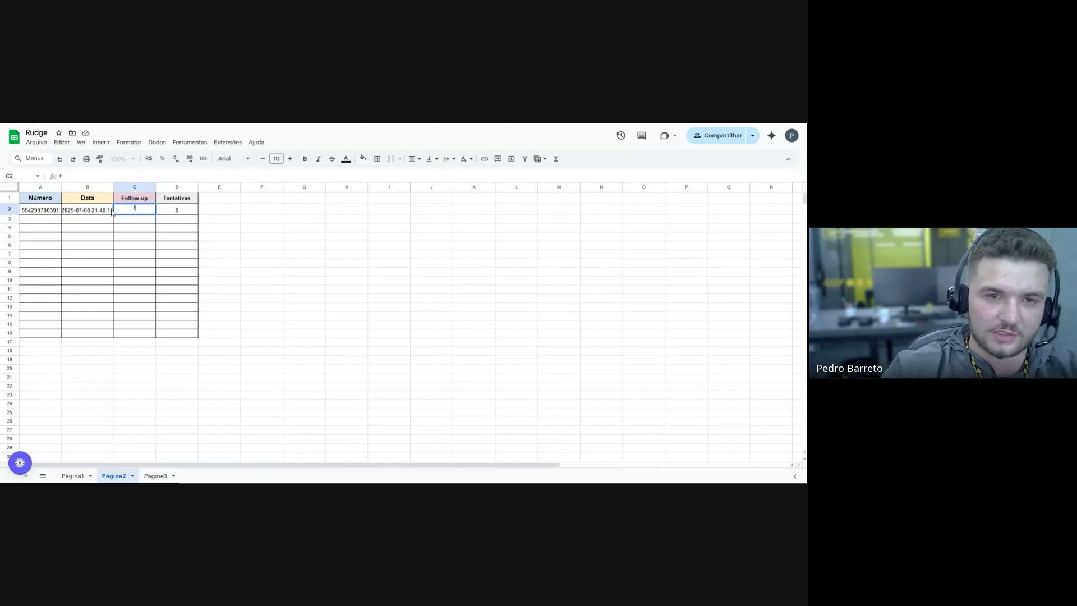
{"action": "type", "text": "ollow-up"}
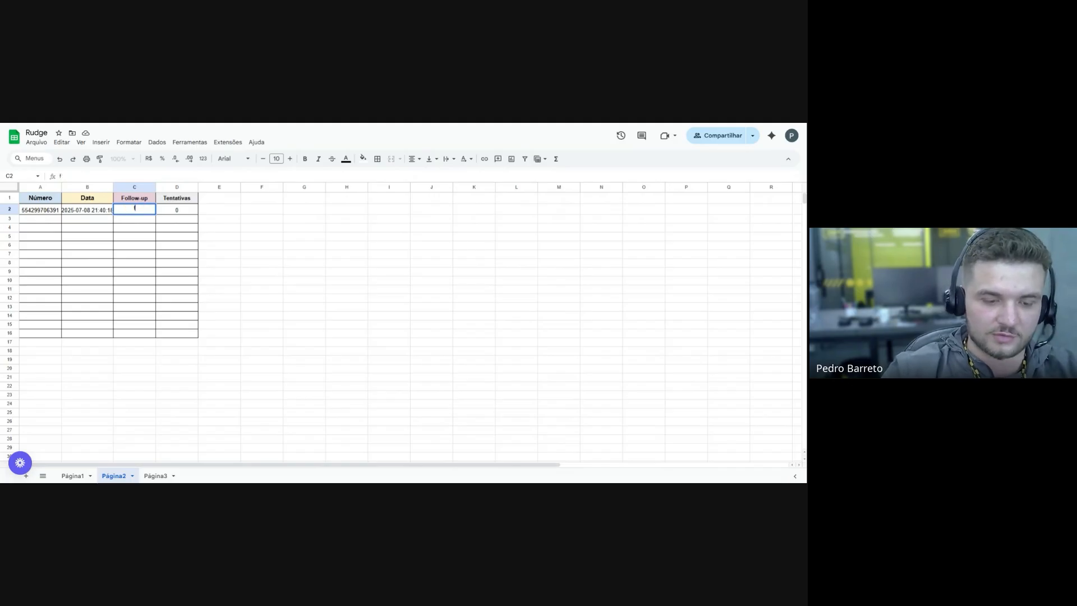
{"action": "type", "text": "Finalizado"}
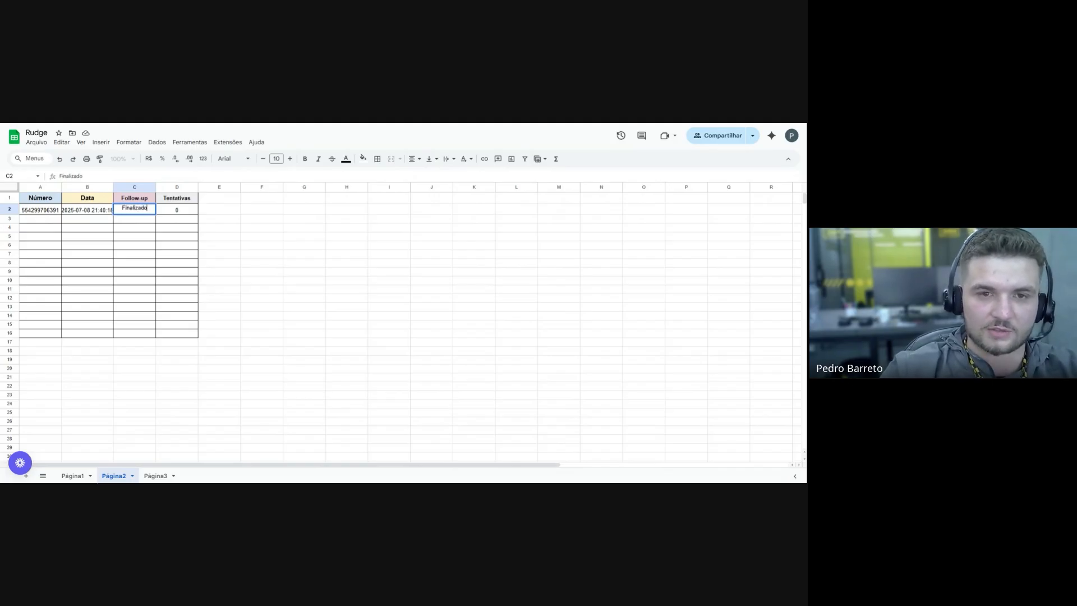
{"action": "key", "text": "Return"}
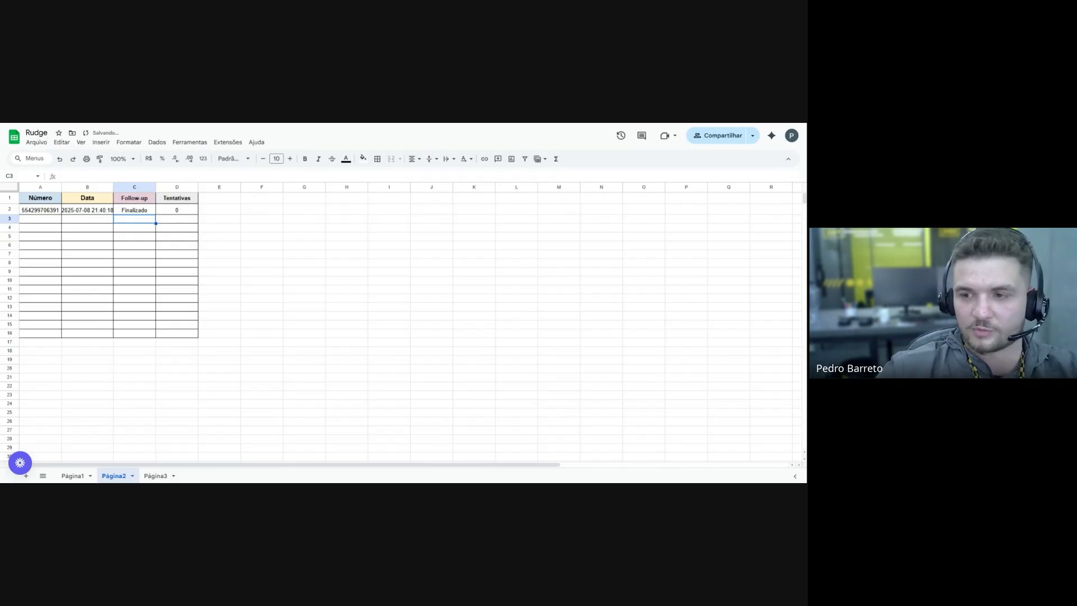
{"action": "left_click", "coordinate": [136, 211]}
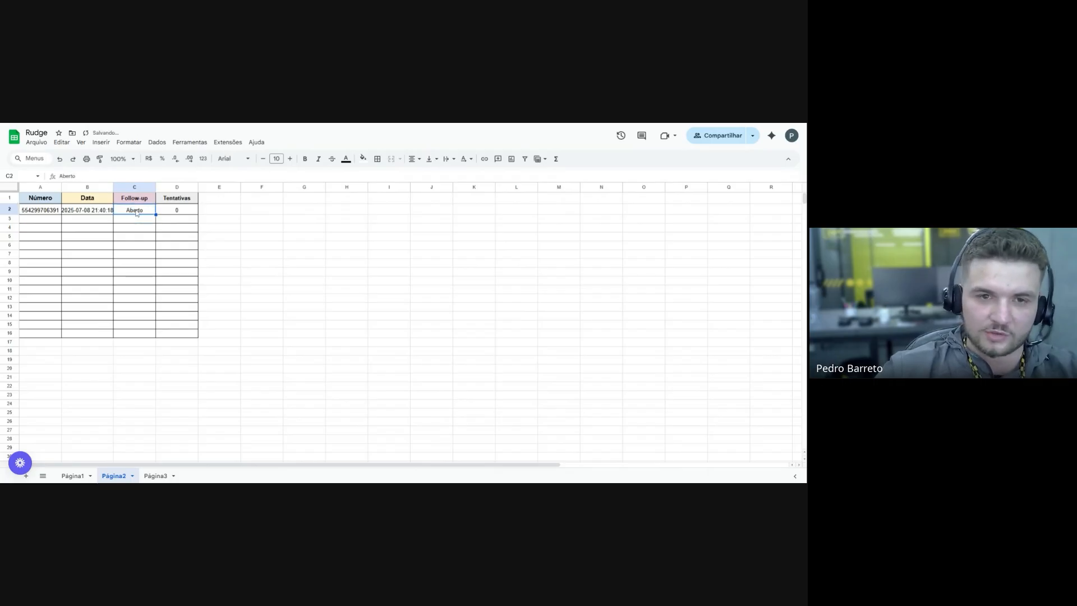
{"action": "left_click", "coordinate": [147, 238]}
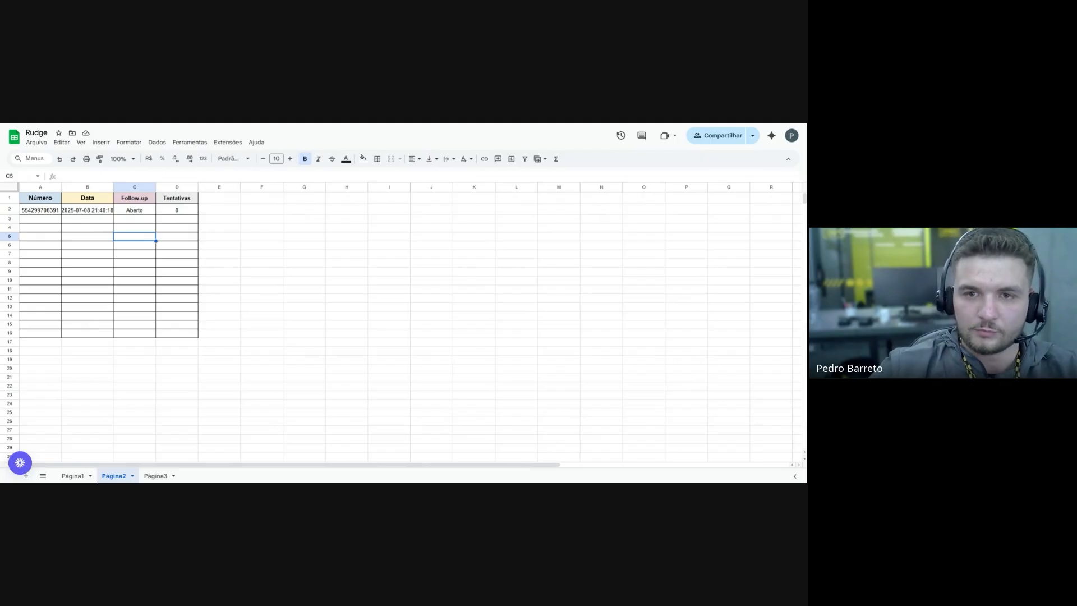
Switch back to the Follow-up flow and set the addHours amount in the second inserted value to 5
{"action": "key", "text": "ctrl+Tab"}
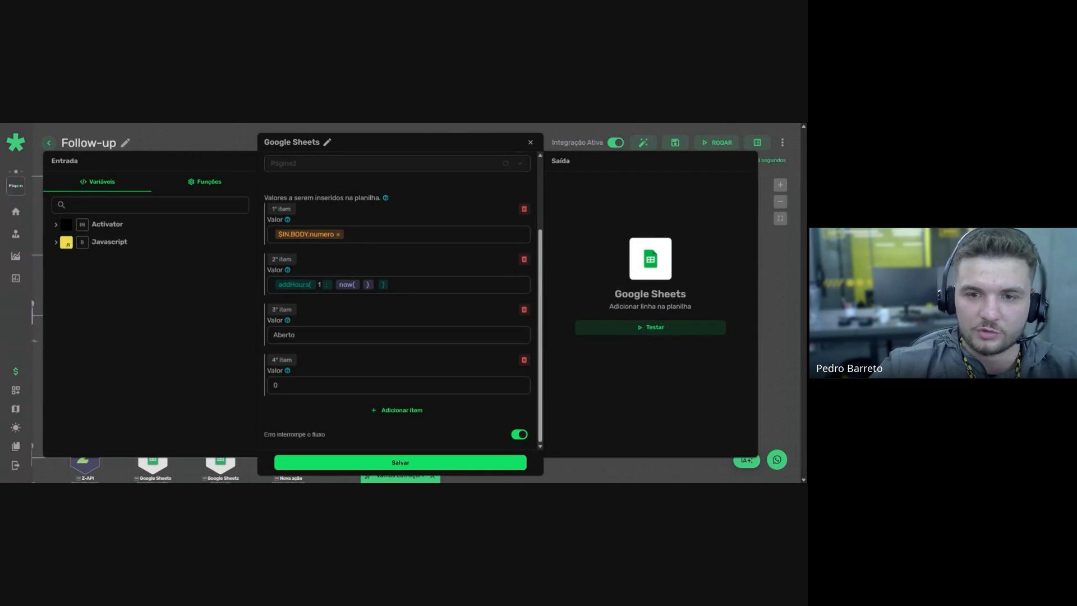
{"action": "mouse_move", "coordinate": [310, 282]}
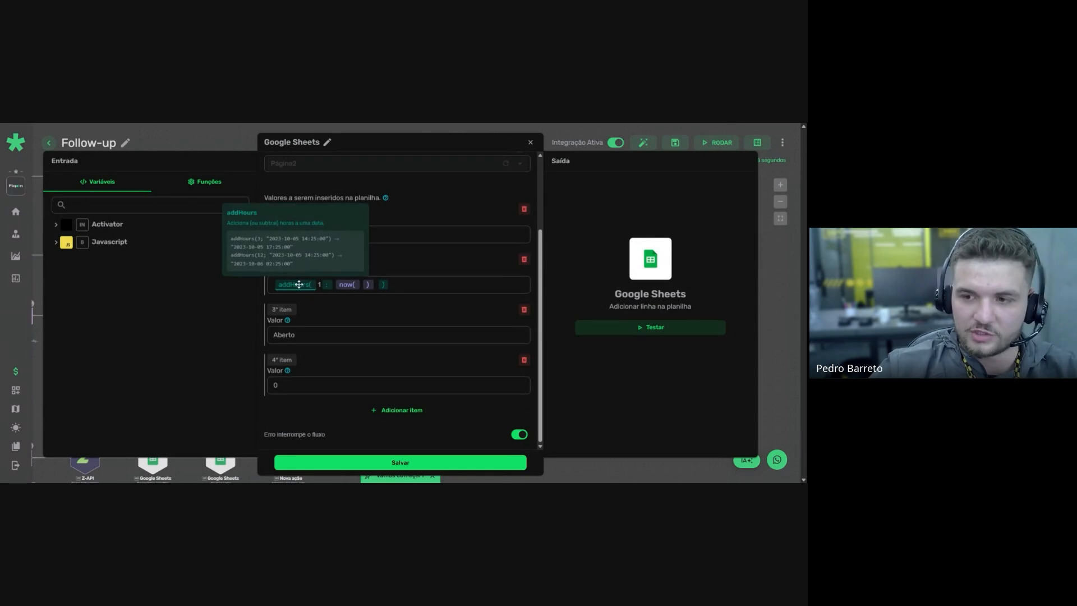
{"action": "left_click", "coordinate": [320, 284]}
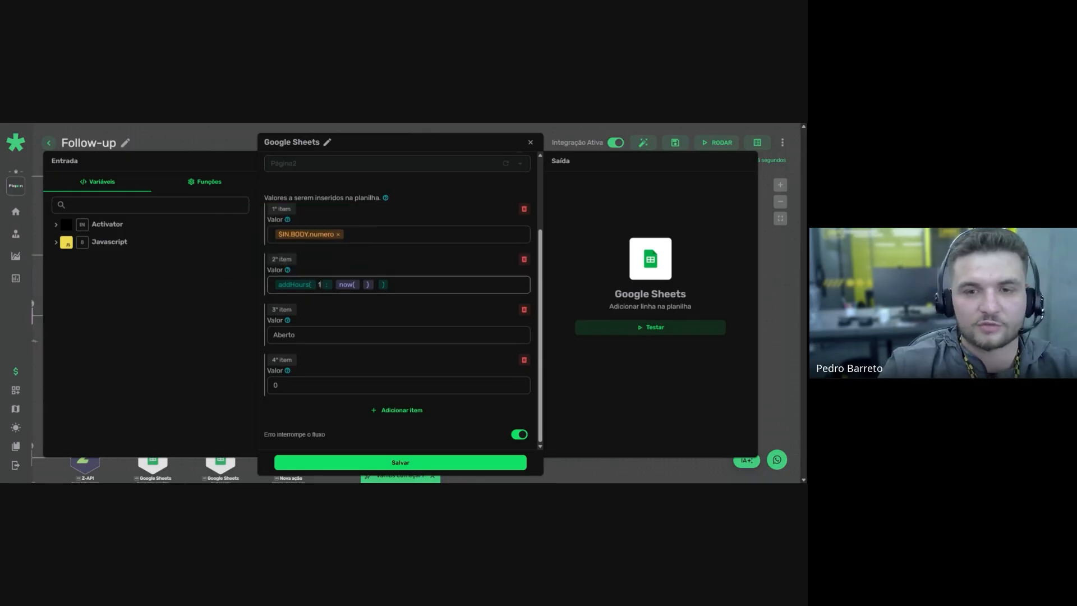
{"action": "key", "text": "BackSpace"}
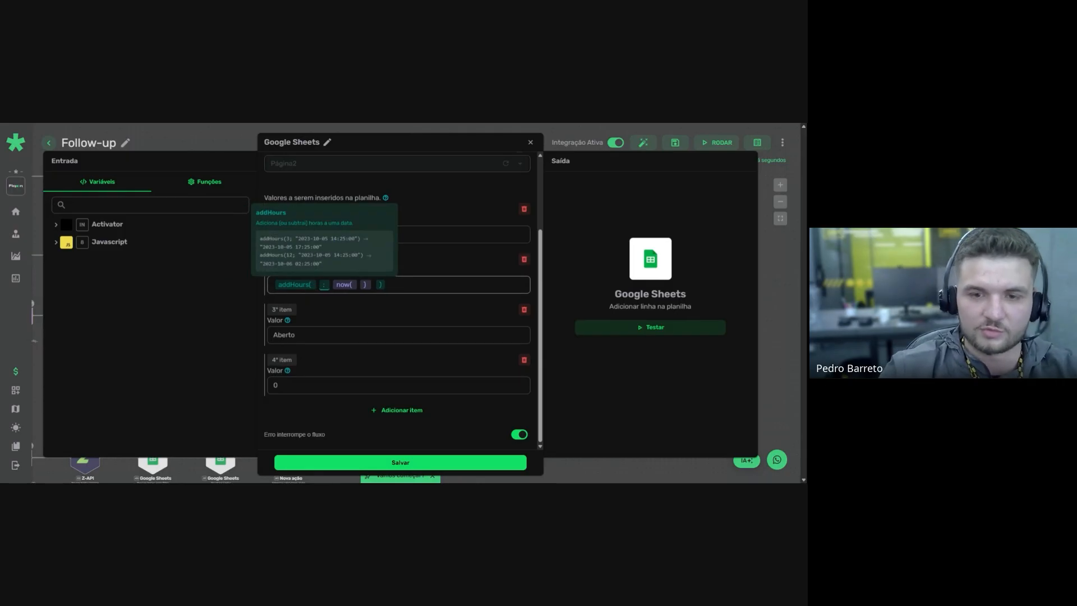
{"action": "type", "text": "5"}
{"action": "left_click", "coordinate": [335, 310]}
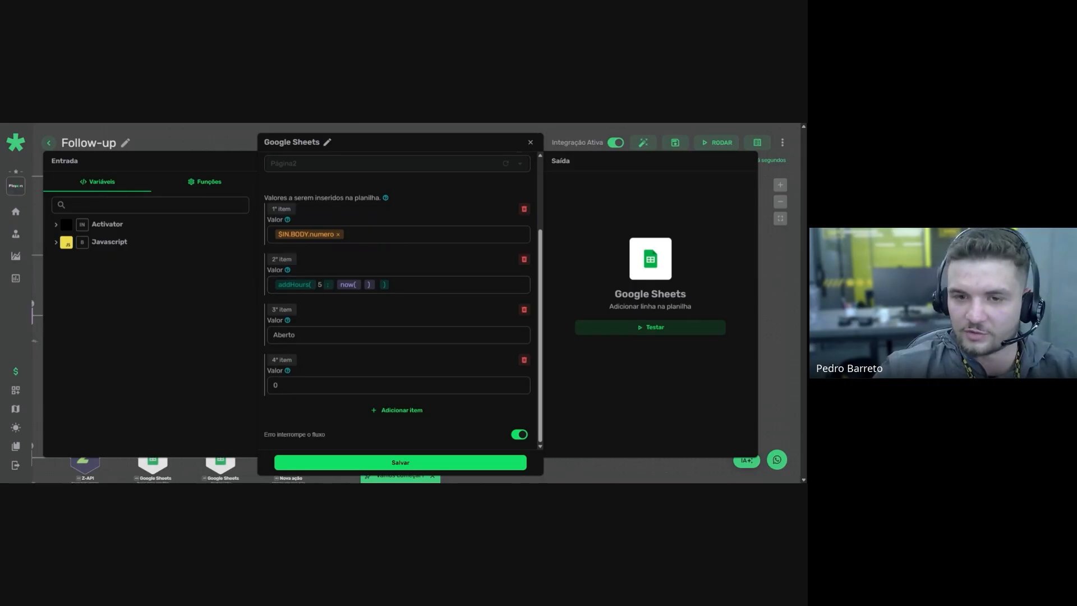
Set the second inserted value's addHours amount back to 1, check the fourth value, and save the Adicionar linha na planilha node
{"action": "left_click", "coordinate": [393, 289]}
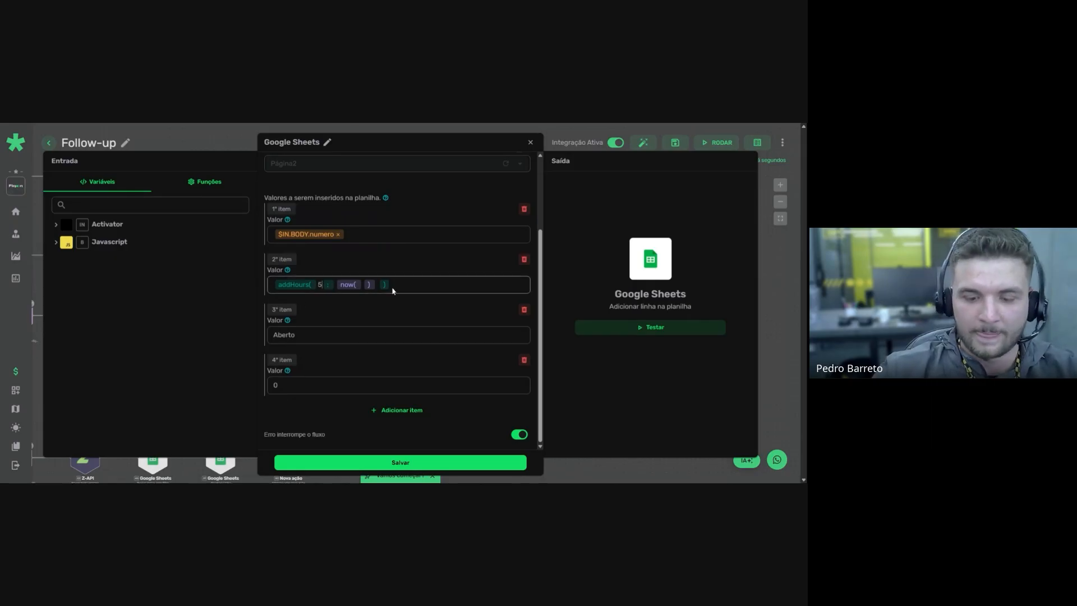
{"action": "key", "text": "BackSpace"}
{"action": "type", "text": "1"}
{"action": "left_click", "coordinate": [399, 307]}
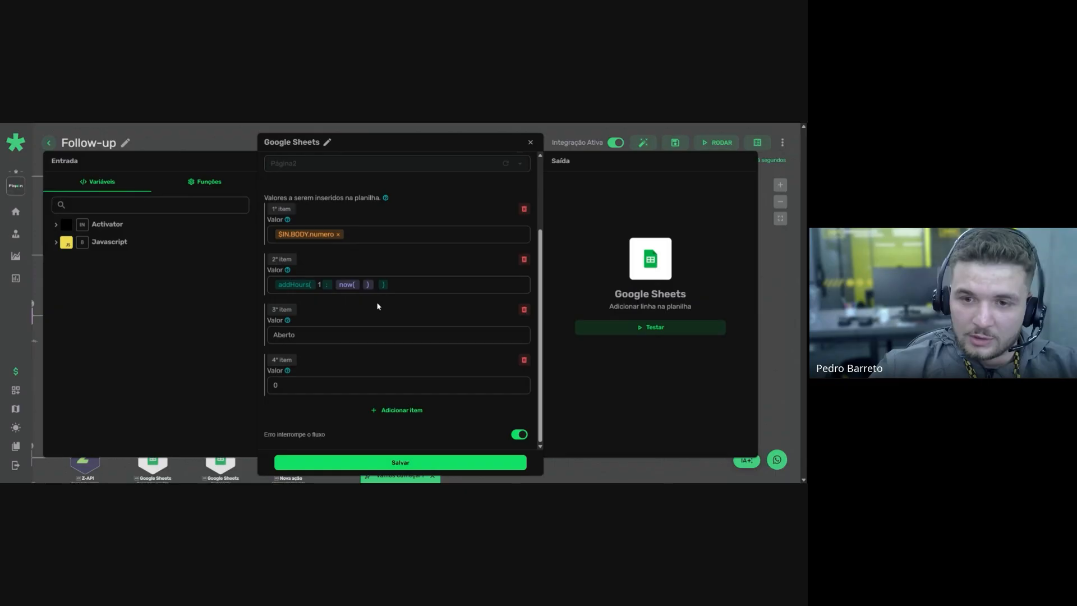
{"action": "mouse_move", "coordinate": [345, 286]}
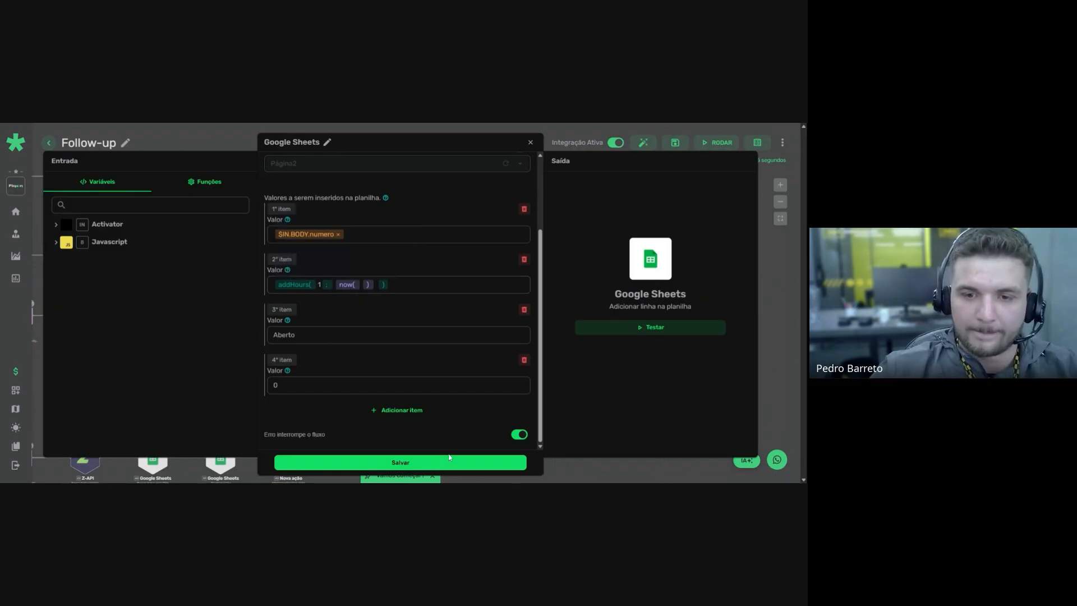
{"action": "double_click", "coordinate": [268, 384]}
{"action": "left_click", "coordinate": [275, 385]}
{"action": "left_click", "coordinate": [389, 464]}
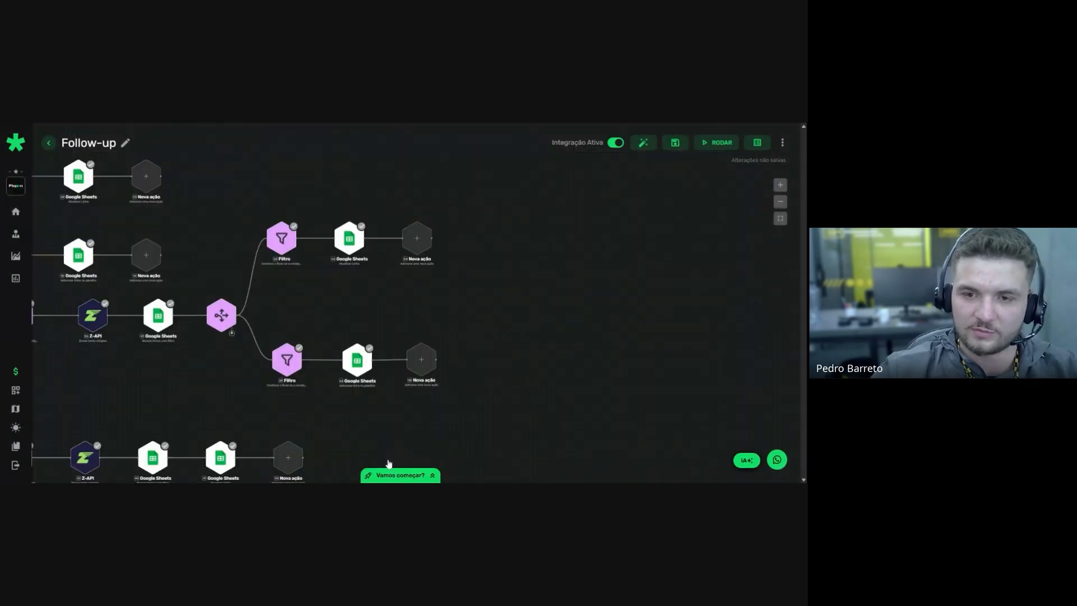
Review the row number and inserted values in the upper sub-branch's Atualizar Linha node, and save it
{"action": "scroll", "coordinate": [432, 414], "scroll_direction": "up", "scroll_amount": 2}
{"action": "left_click_drag", "start_coordinate": [493, 361], "coordinate": [494, 280]}
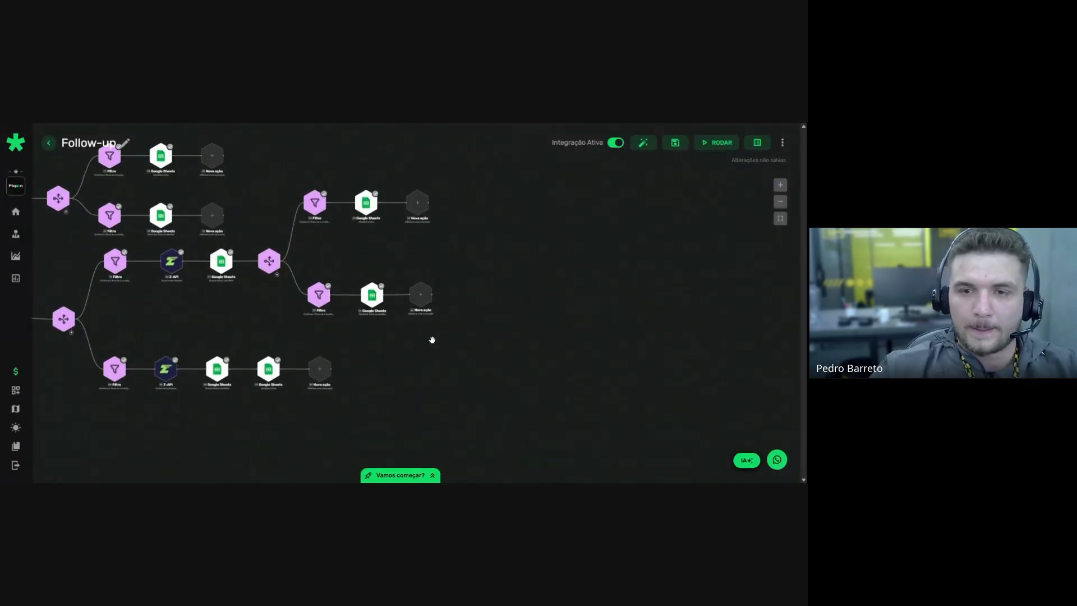
{"action": "left_click", "coordinate": [368, 206]}
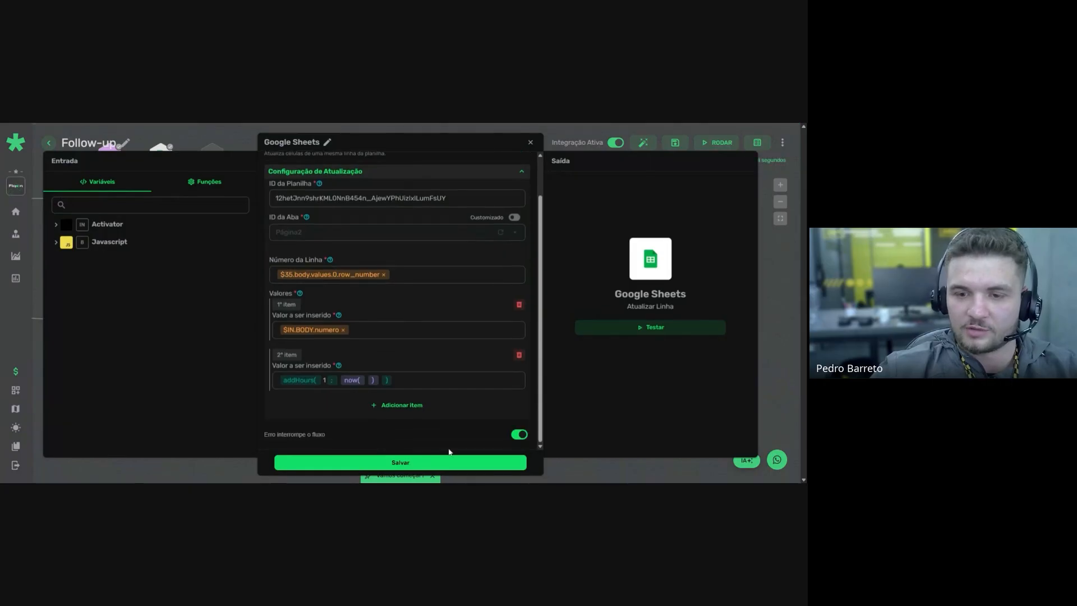
{"action": "left_click", "coordinate": [436, 462]}
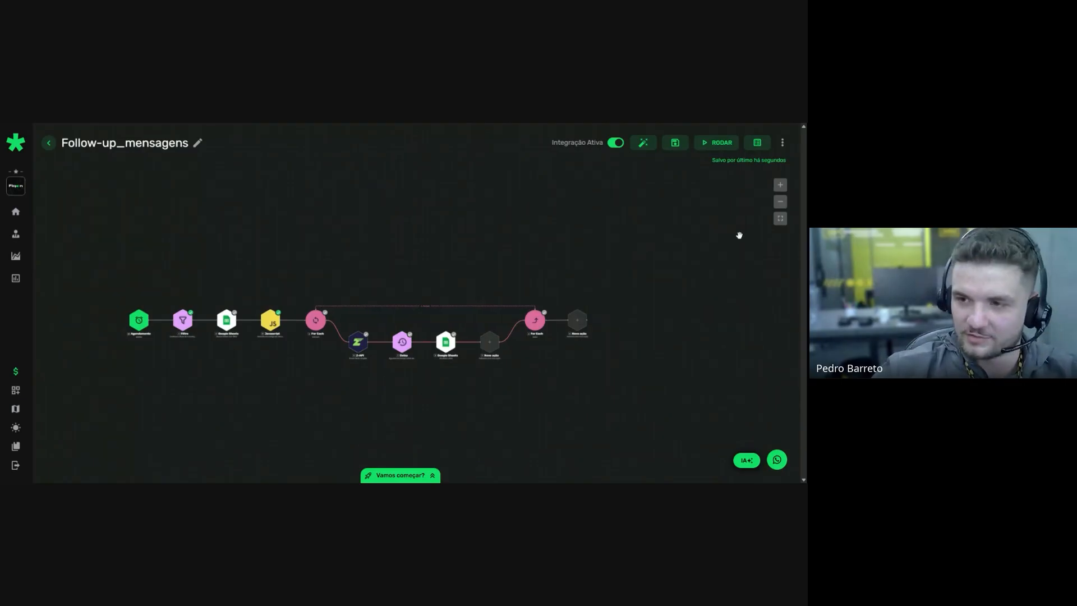
In the Follow-up_mensagens flow, review the Agendamento trigger's recurrence type, start date and interval, and save the schedule
{"action": "left_click_drag", "start_coordinate": [215, 394], "coordinate": [178, 354]}
{"action": "scroll", "coordinate": [270, 375], "scroll_direction": "up", "scroll_amount": 2}
{"action": "scroll", "coordinate": [264, 342], "scroll_direction": "down", "scroll_amount": 1}
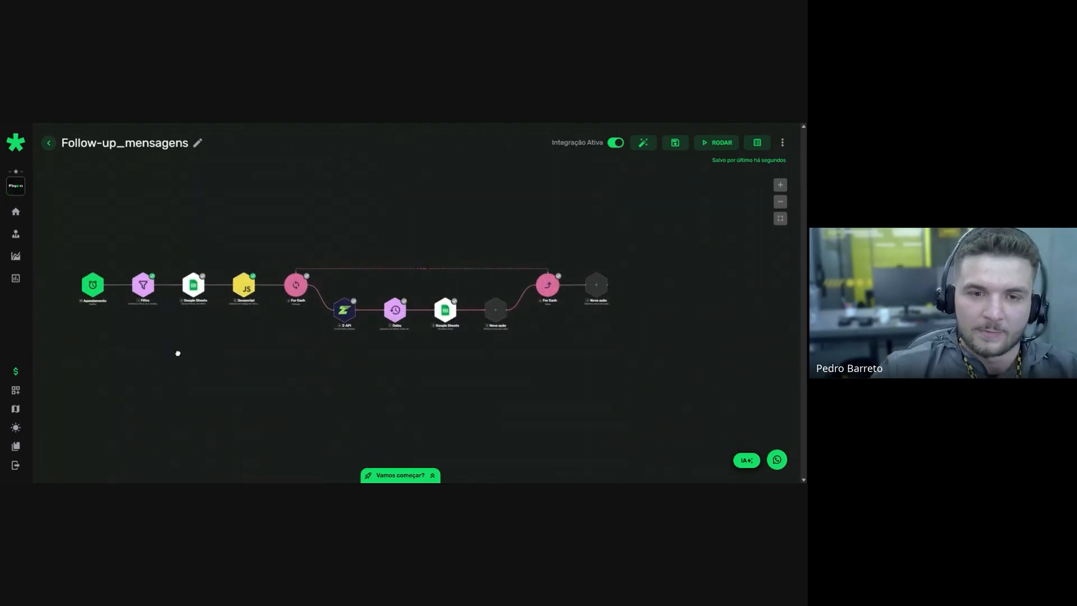
{"action": "left_click", "coordinate": [91, 288]}
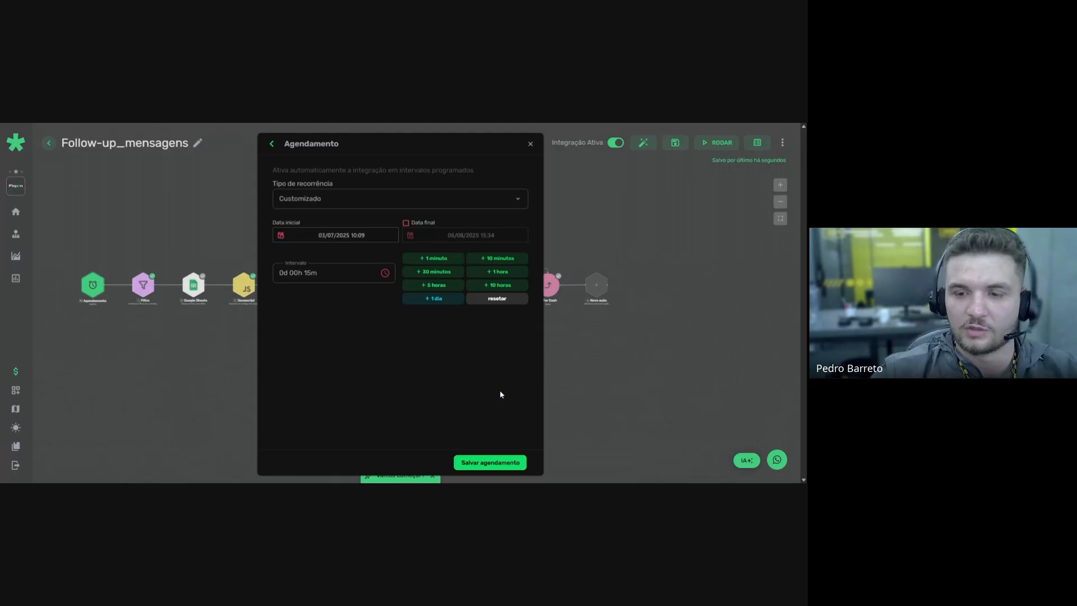
{"action": "left_click", "coordinate": [491, 469]}
Reopen the Agendamento trigger, check its custom recurrence and interval, and save the schedule
{"action": "scroll", "coordinate": [210, 310], "scroll_direction": "up", "scroll_amount": 2}
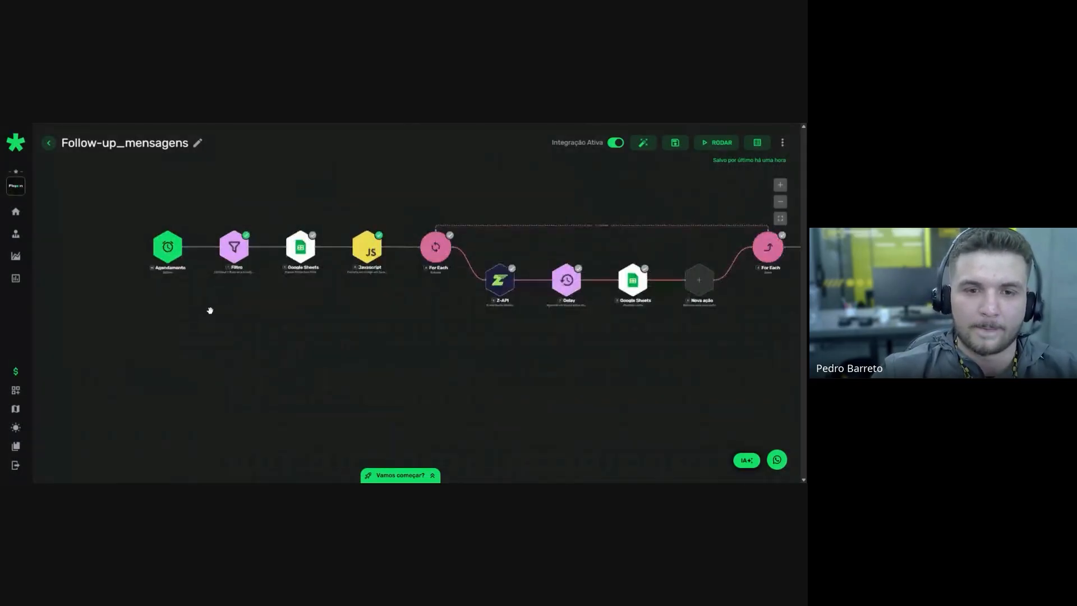
{"action": "left_click_drag", "start_coordinate": [210, 311], "coordinate": [229, 358]}
{"action": "left_click", "coordinate": [187, 296]}
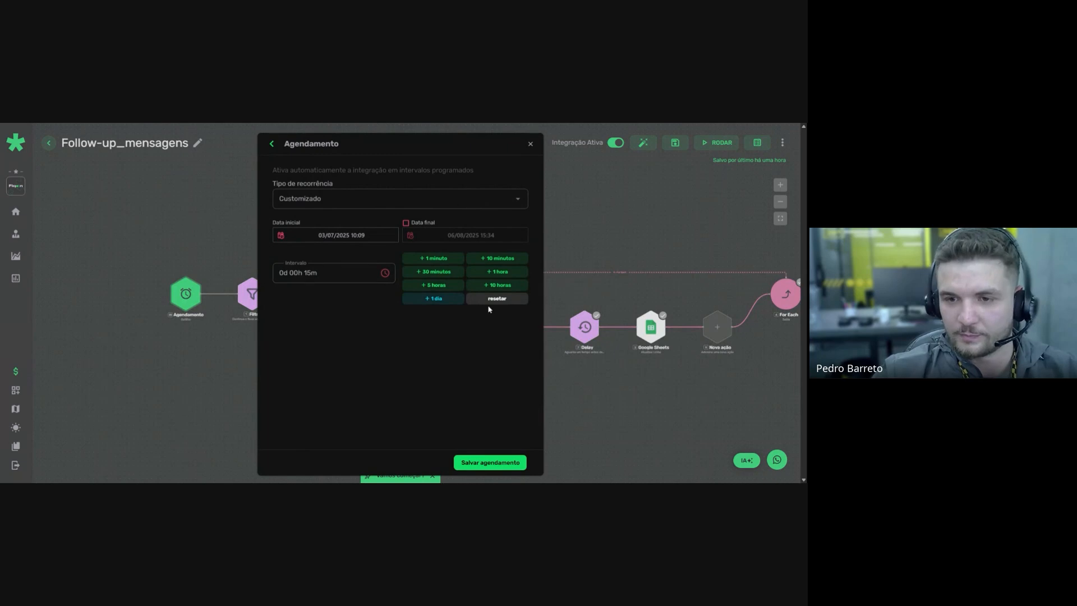
{"action": "left_click", "coordinate": [489, 468]}
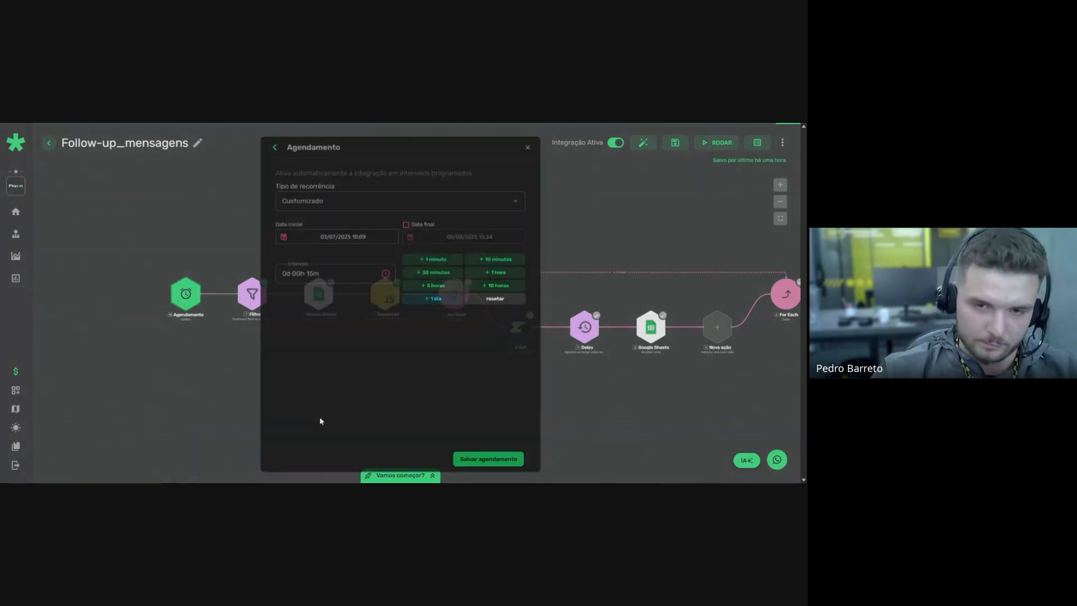
Open the Filtro node, look over its two time conditions, and save it
{"action": "mouse_move", "coordinate": [281, 363]}
{"action": "left_mouse_down"}
{"action": "mouse_move", "coordinate": [272, 378]}
{"action": "mouse_move", "coordinate": [262, 359]}
{"action": "left_mouse_up"}
{"action": "scroll", "coordinate": [262, 365], "scroll_direction": "up", "scroll_amount": 2}
{"action": "scroll", "coordinate": [262, 359], "scroll_direction": "down", "scroll_amount": 2}
{"action": "left_click_drag", "start_coordinate": [396, 357], "coordinate": [349, 341]}
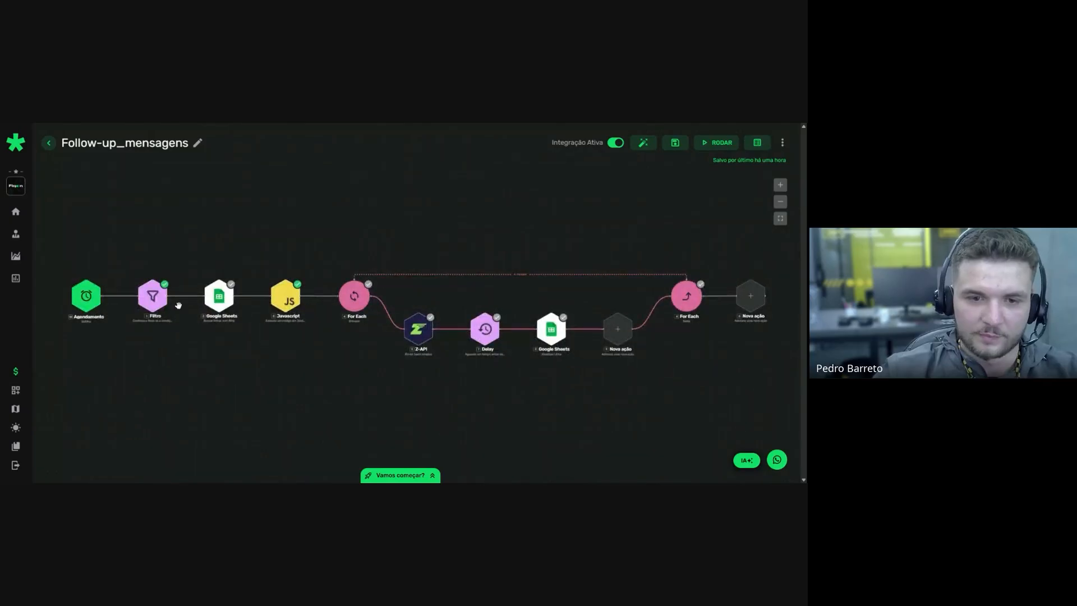
{"action": "left_click", "coordinate": [158, 300]}
{"action": "left_click", "coordinate": [413, 463]}
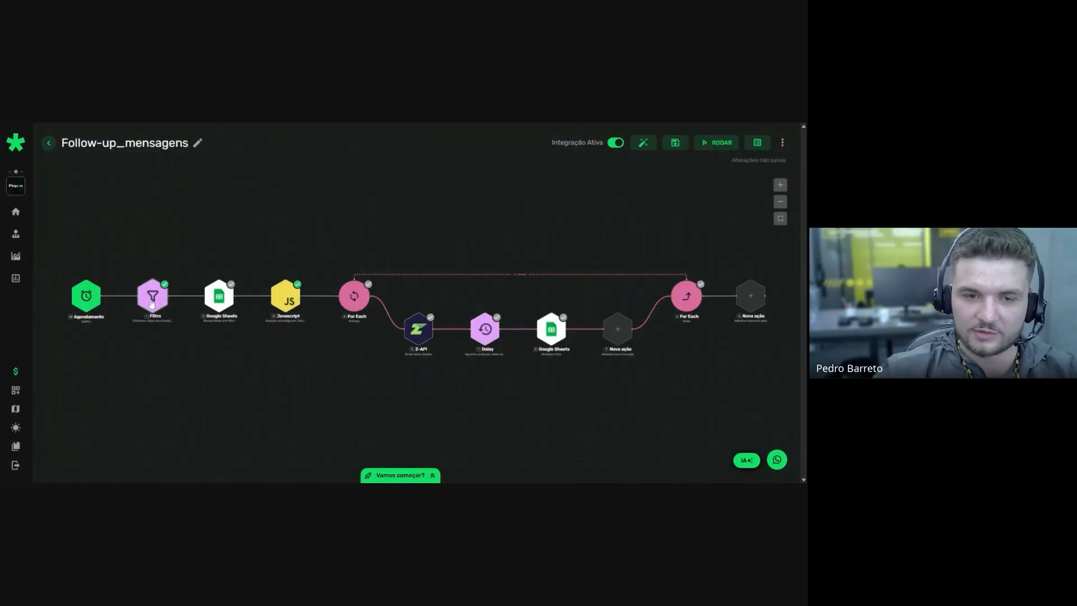
{"action": "left_click", "coordinate": [151, 303]}
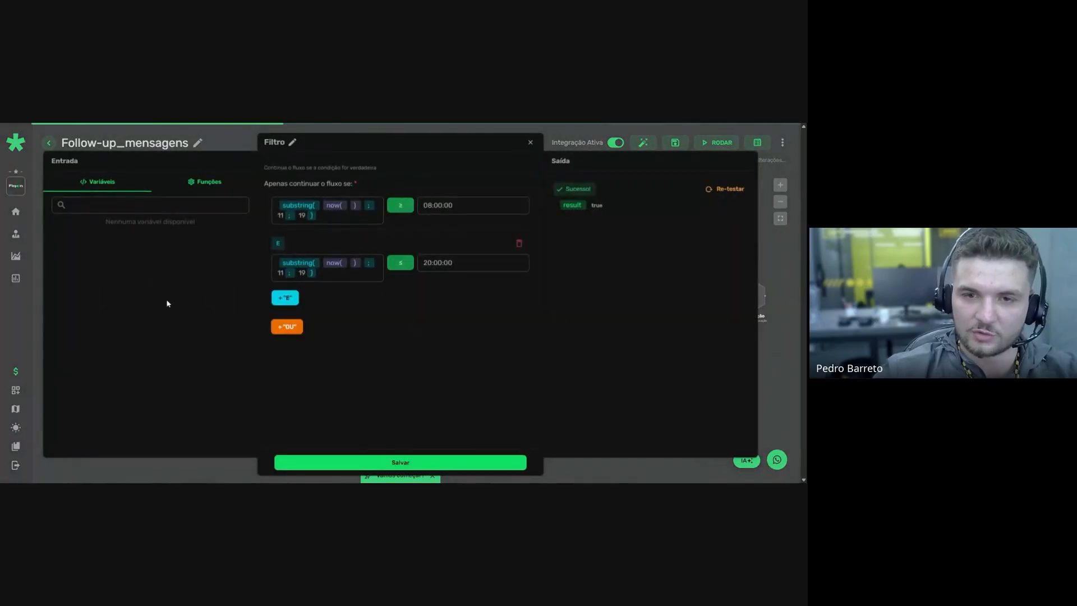
{"action": "left_click", "coordinate": [370, 461]}
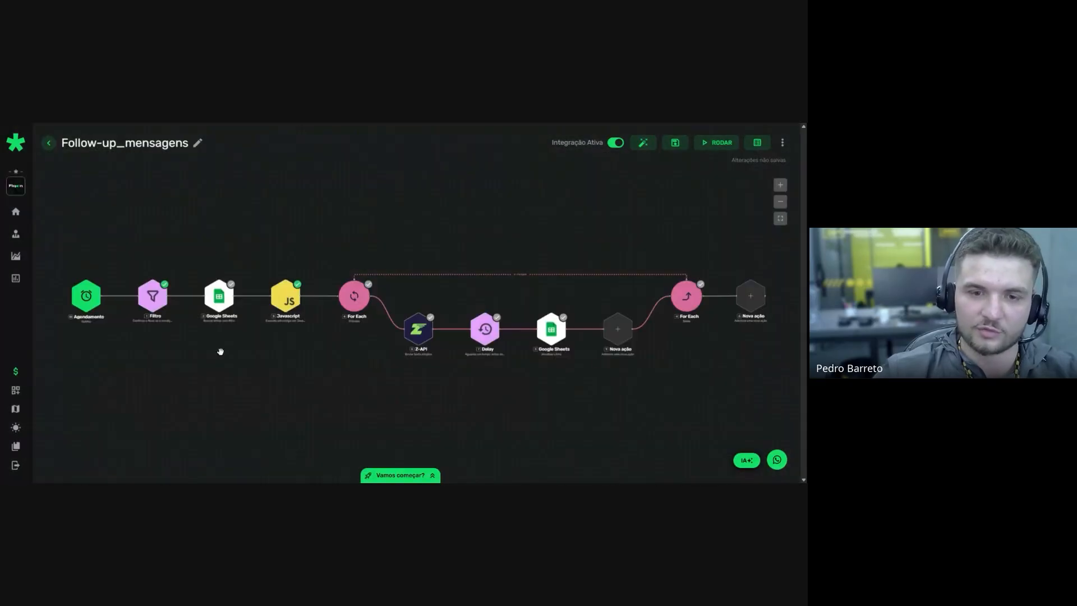
Examine the start time in the Filtro node's first condition and save the node
{"action": "left_click", "coordinate": [157, 300]}
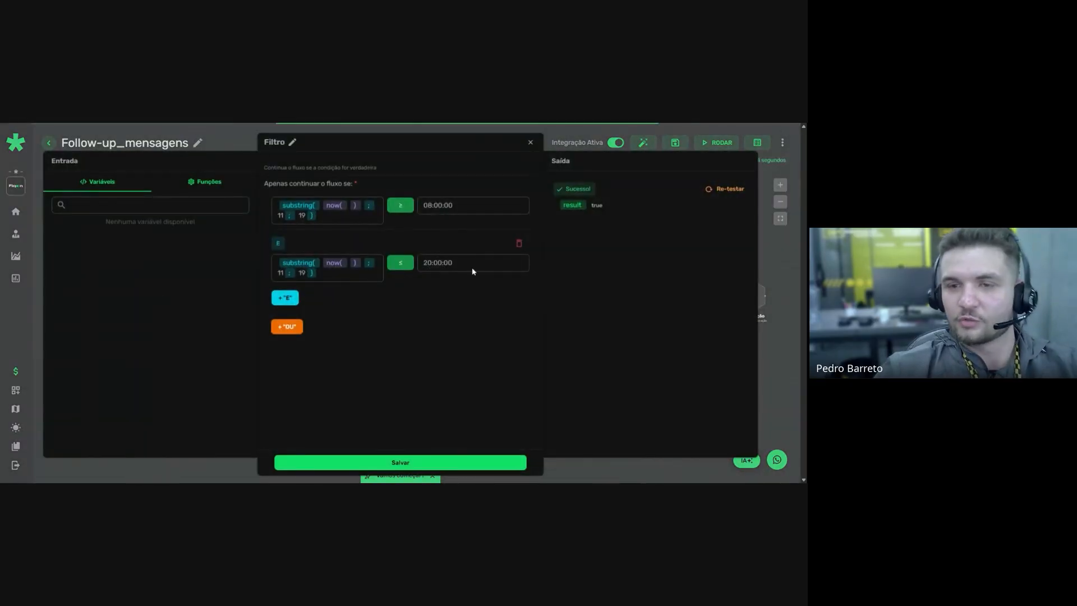
{"action": "left_click", "coordinate": [464, 205]}
{"action": "left_click", "coordinate": [445, 296]}
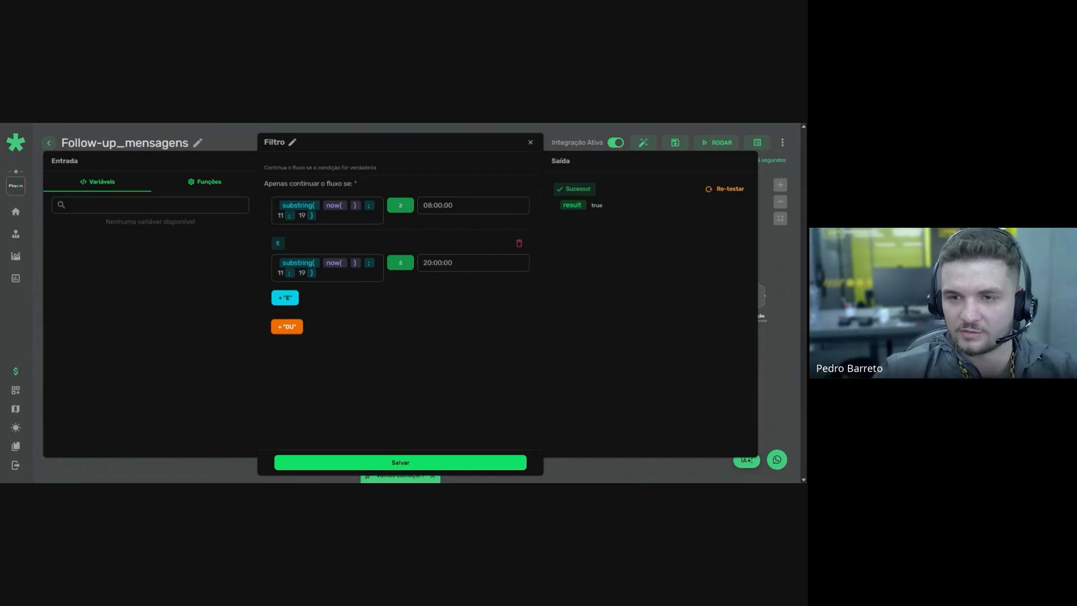
{"action": "triple_click", "coordinate": [438, 205]}
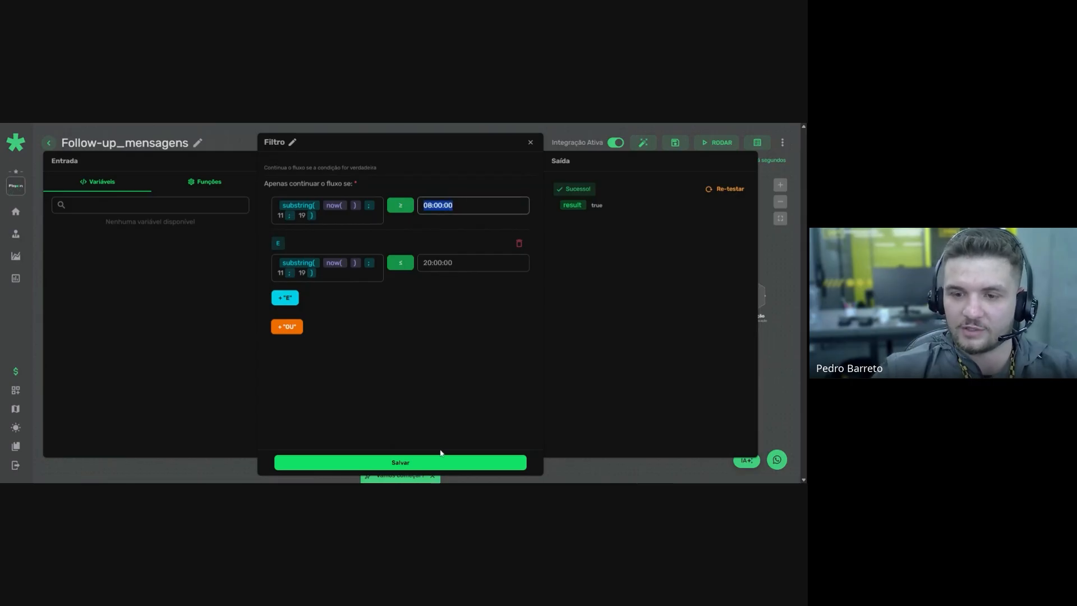
{"action": "left_click", "coordinate": [435, 464]}
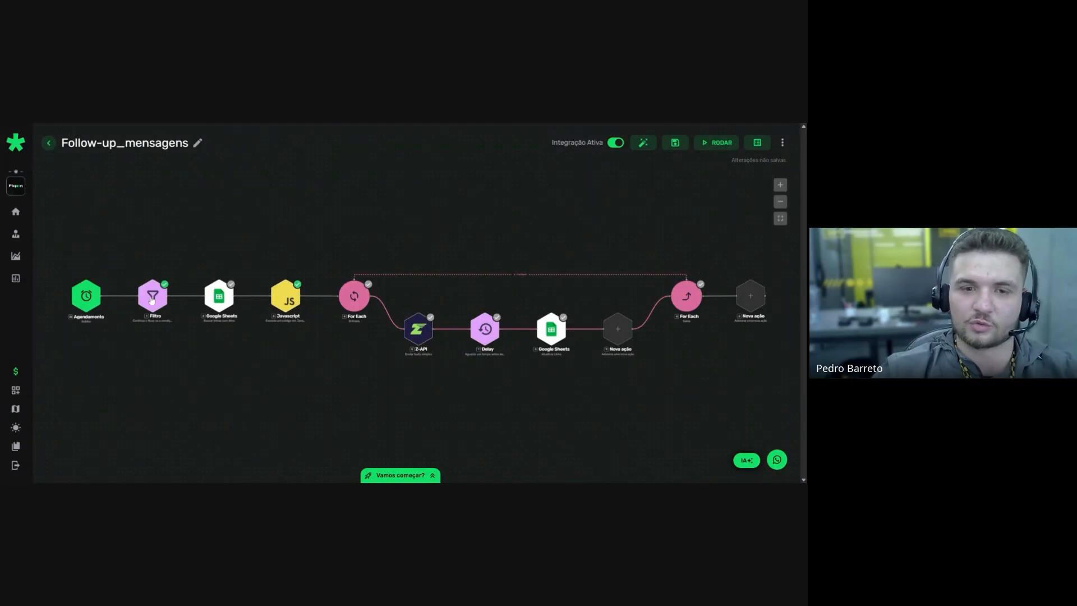
Compare the start and end times in the Filtro node's two conditions and save the node
{"action": "left_click", "coordinate": [159, 293]}
{"action": "left_click_drag", "start_coordinate": [453, 205], "coordinate": [422, 206]}
{"action": "left_click", "coordinate": [453, 206]}
{"action": "left_click_drag", "start_coordinate": [454, 264], "coordinate": [421, 263]}
{"action": "left_click", "coordinate": [440, 289]}
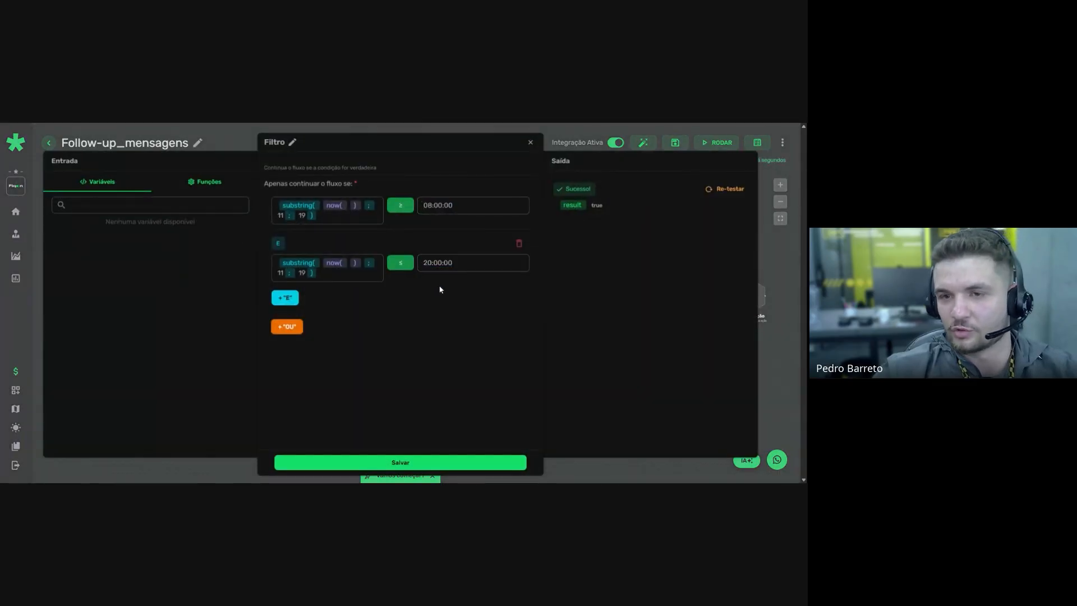
{"action": "left_click", "coordinate": [463, 462]}
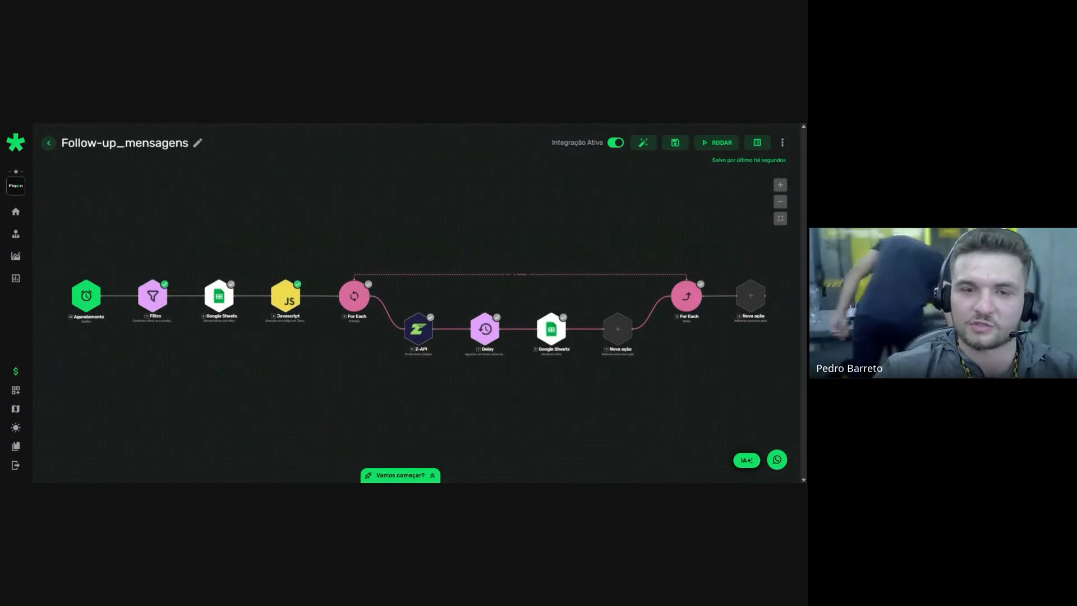
In the Filtro node, set the start time to 09:00:00 and the end time to 22:00:00
{"action": "left_click_drag", "start_coordinate": [250, 390], "coordinate": [294, 391]}
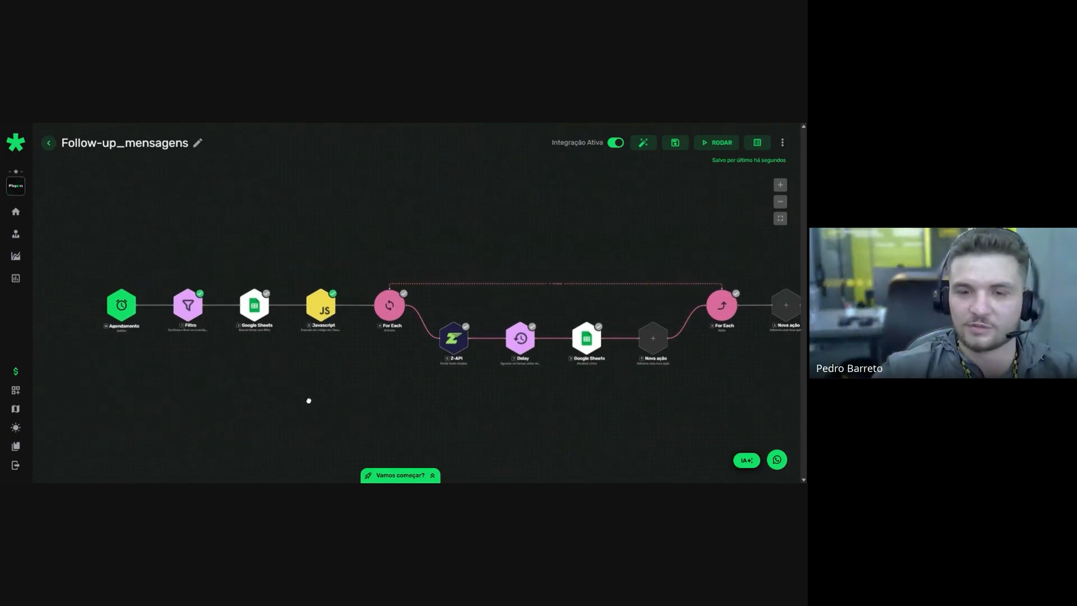
{"action": "scroll", "coordinate": [295, 391], "scroll_direction": "up", "scroll_amount": 3}
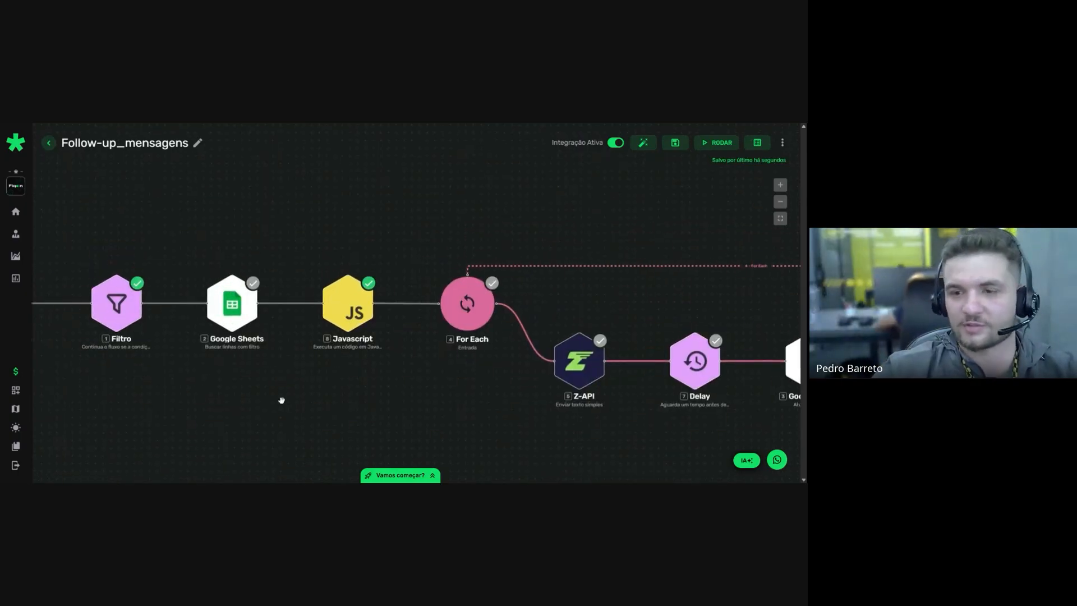
{"action": "scroll", "coordinate": [279, 394], "scroll_direction": "down", "scroll_amount": 3}
{"action": "left_click_drag", "start_coordinate": [205, 398], "coordinate": [263, 402]}
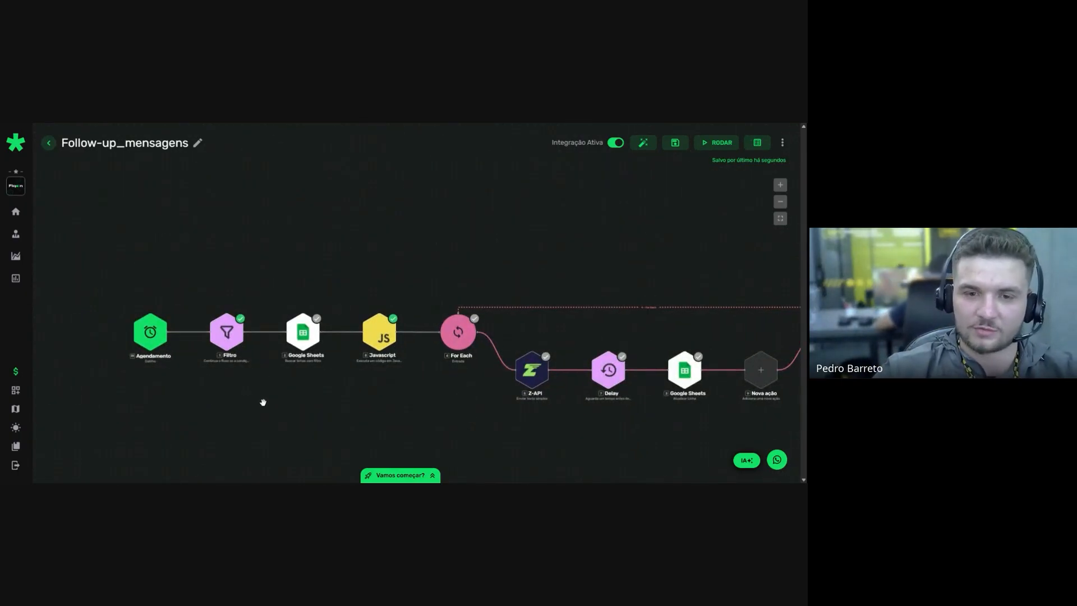
{"action": "left_click", "coordinate": [232, 340]}
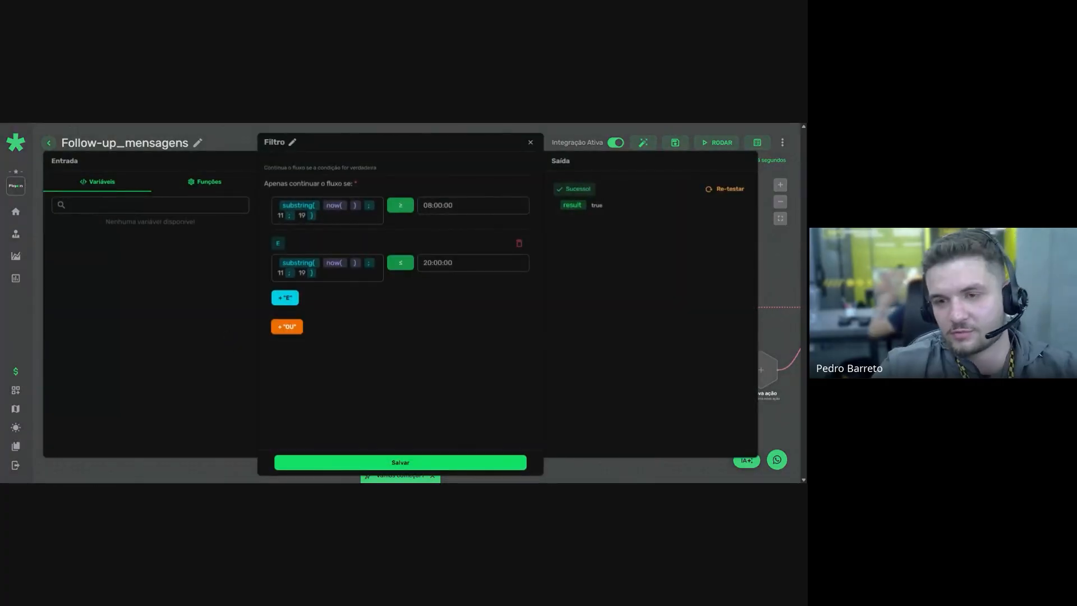
{"action": "left_click", "coordinate": [428, 206]}
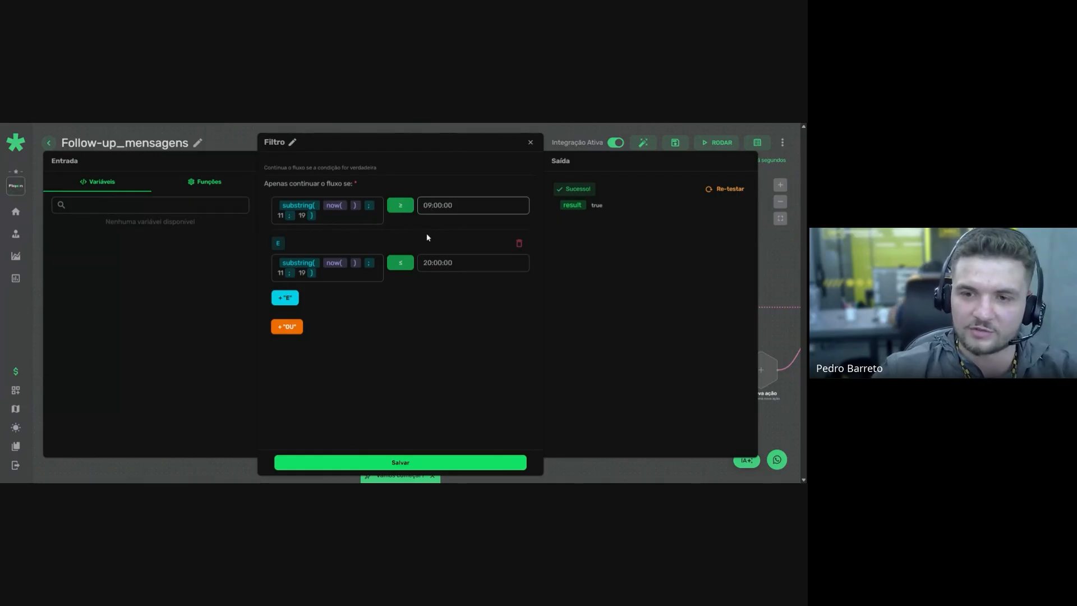
{"action": "left_click", "coordinate": [431, 263]}
{"action": "key", "text": "BackSpace"}
{"action": "type", "text": "2"}
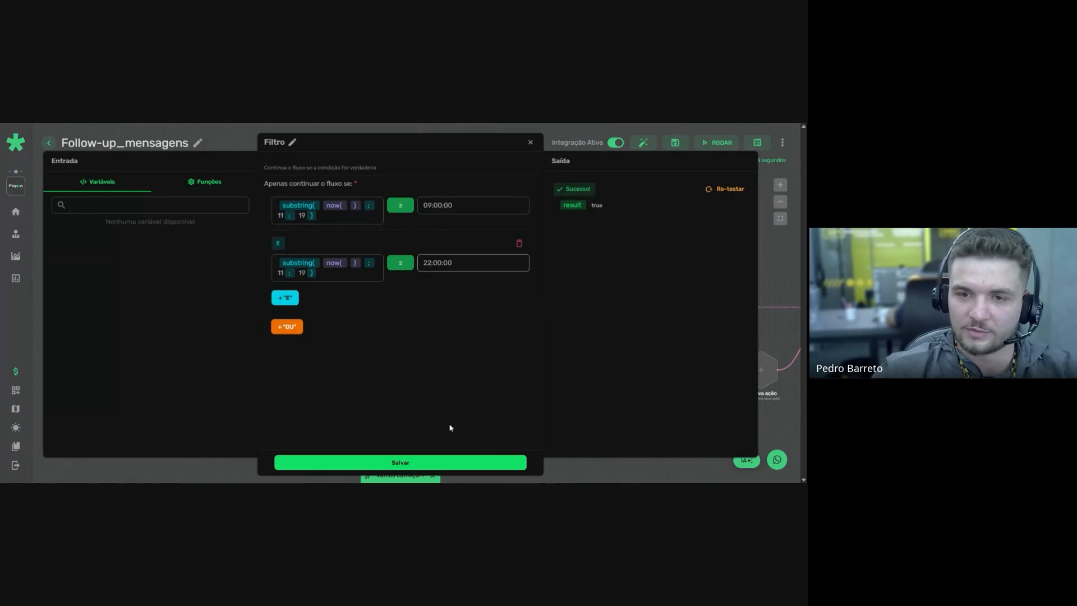
{"action": "mouse_move", "coordinate": [303, 214]}
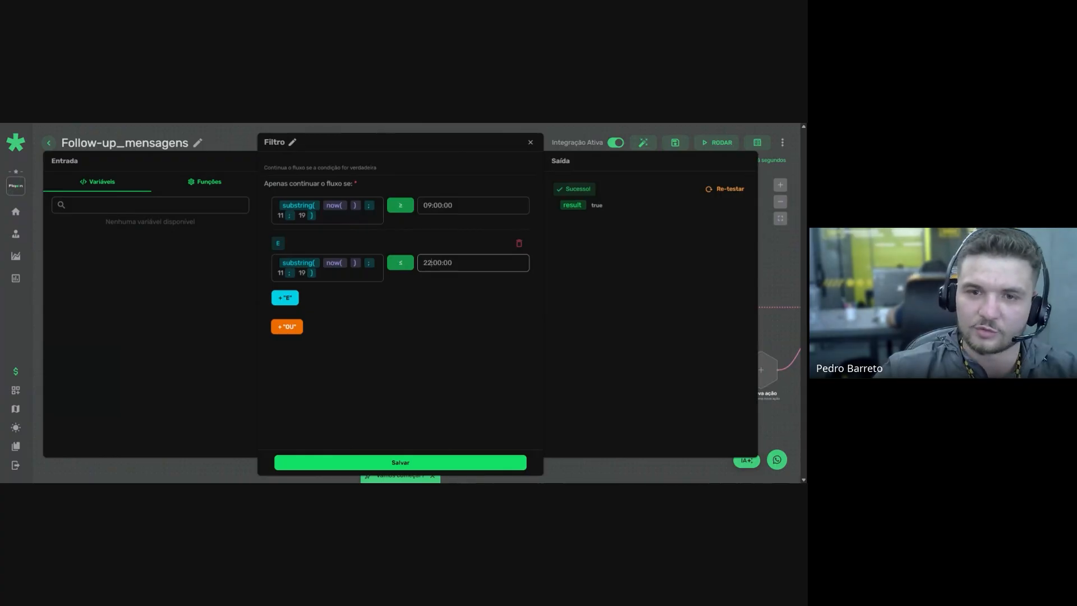
{"action": "left_click", "coordinate": [285, 298]}
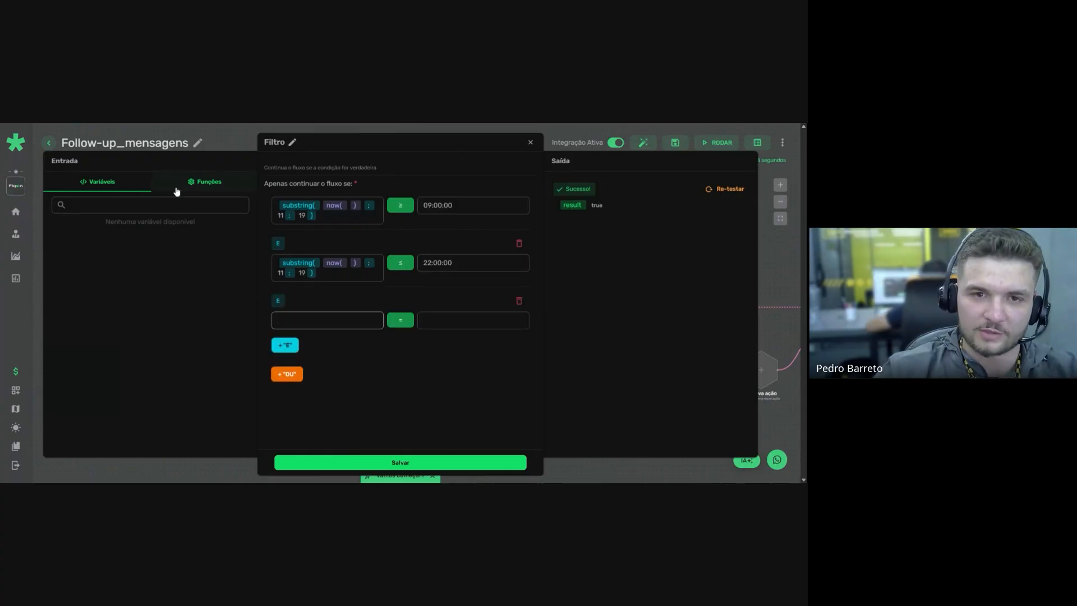
{"action": "left_click", "coordinate": [211, 182]}
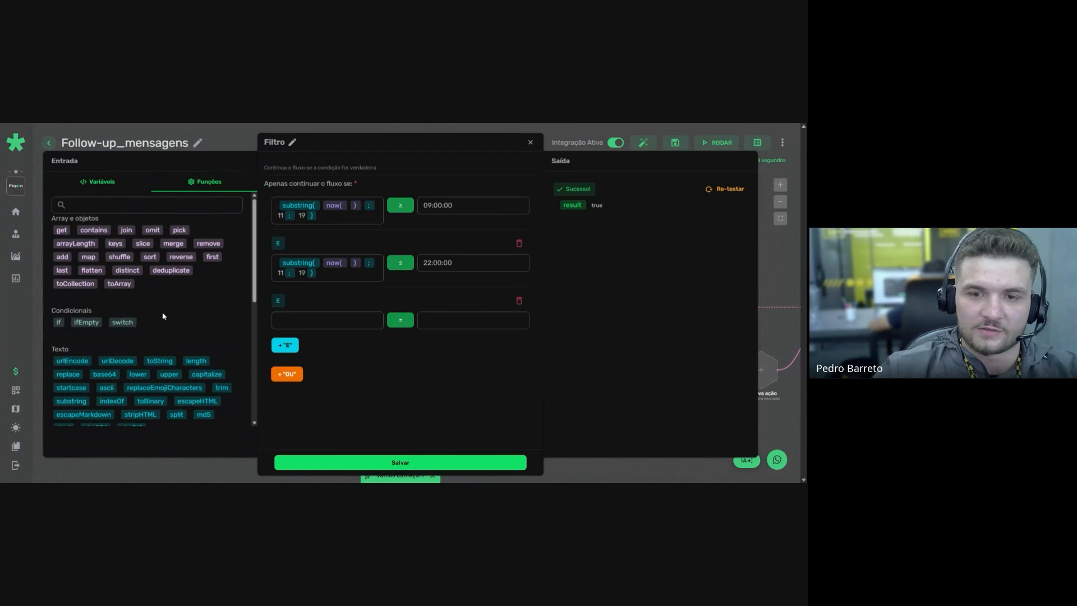
{"action": "scroll", "coordinate": [156, 315], "scroll_direction": "down", "scroll_amount": 3}
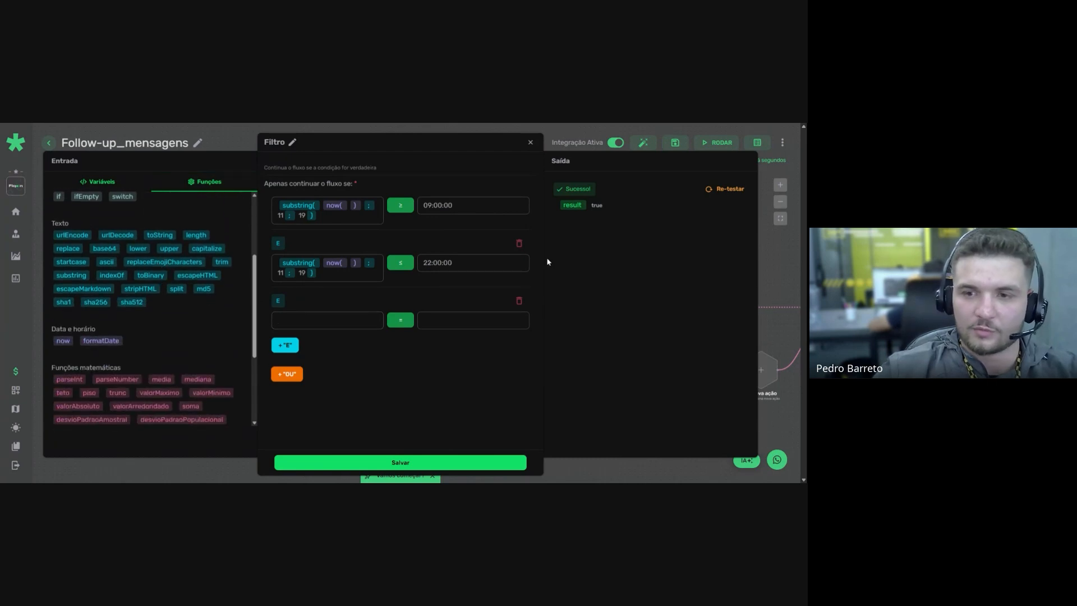
{"action": "left_click", "coordinate": [519, 302]}
Save the Filtro node and insert a Definir variáveis component between Agendamento and Filtro
{"action": "left_click", "coordinate": [433, 461]}
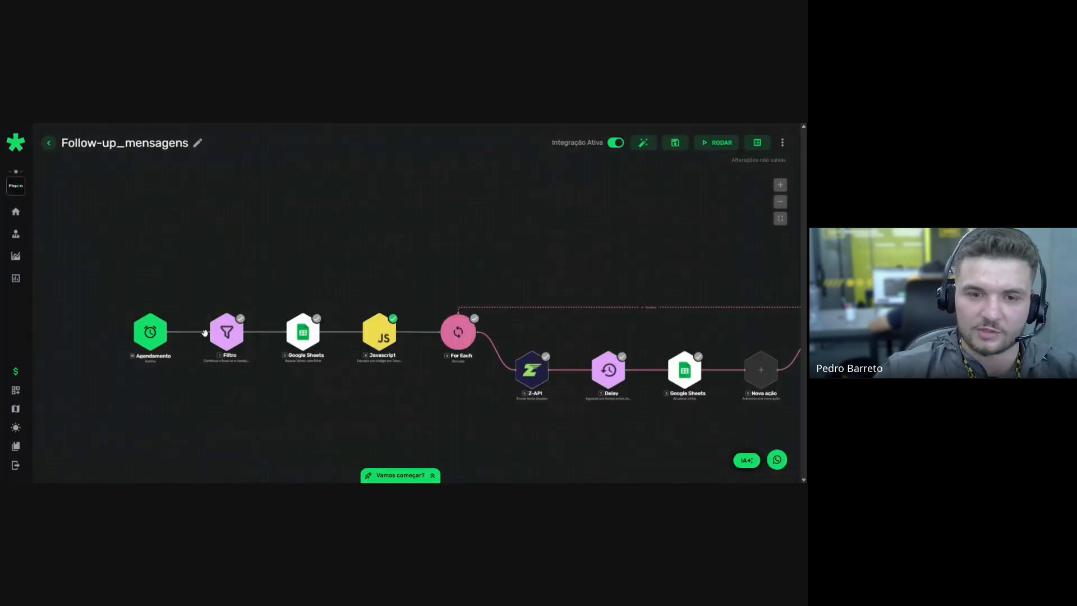
{"action": "left_click", "coordinate": [191, 333]}
{"action": "left_click", "coordinate": [344, 220]}
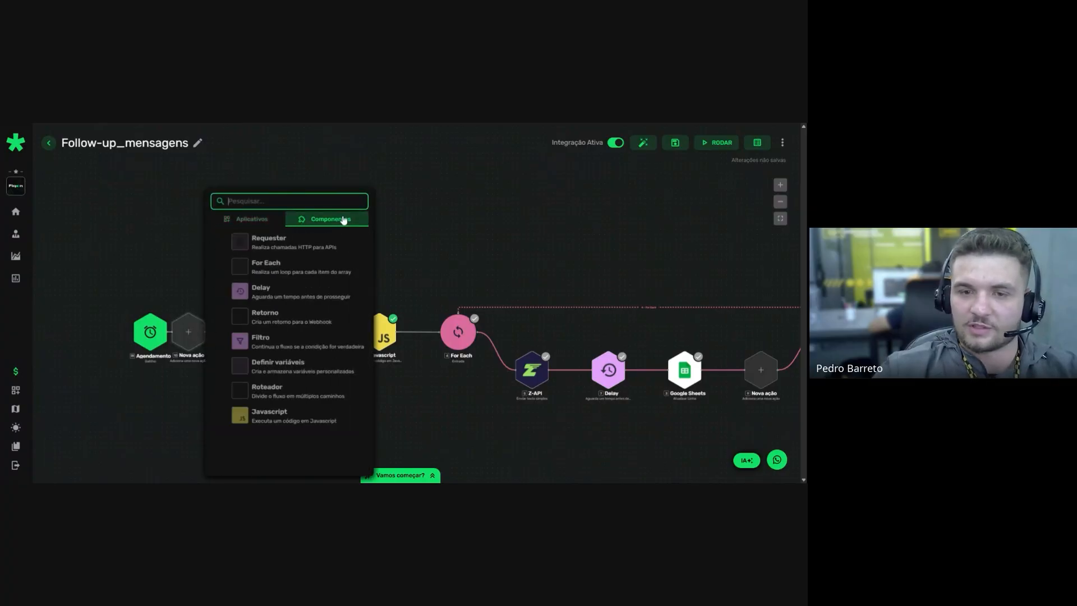
{"action": "left_click", "coordinate": [263, 364]}
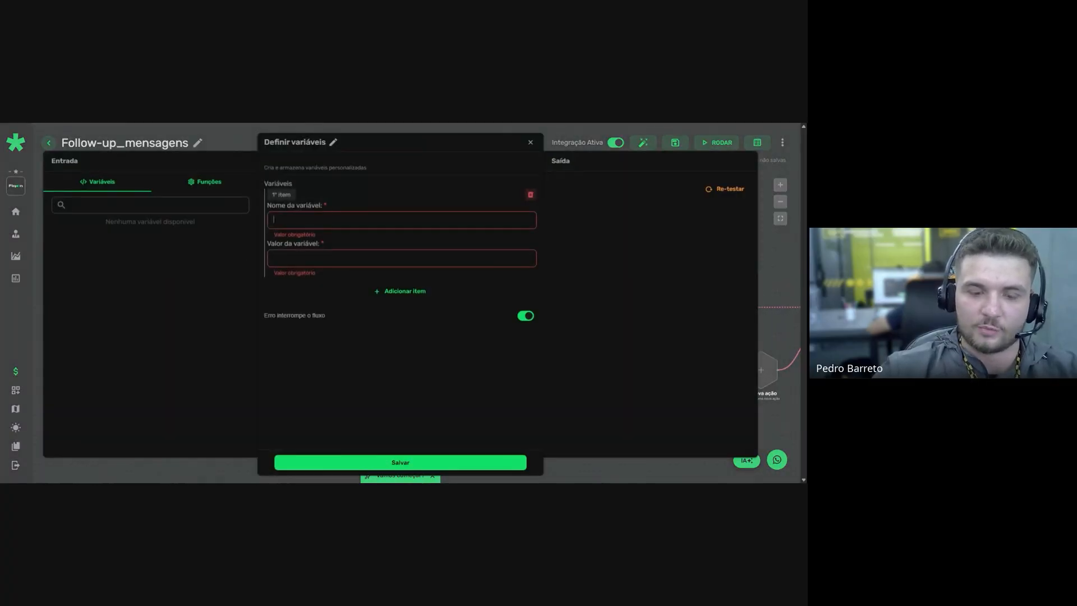
Define a variable named agora with the now function as its value, test the node, and save it
{"action": "type", "text": "agora"}
{"action": "left_click", "coordinate": [202, 182]}
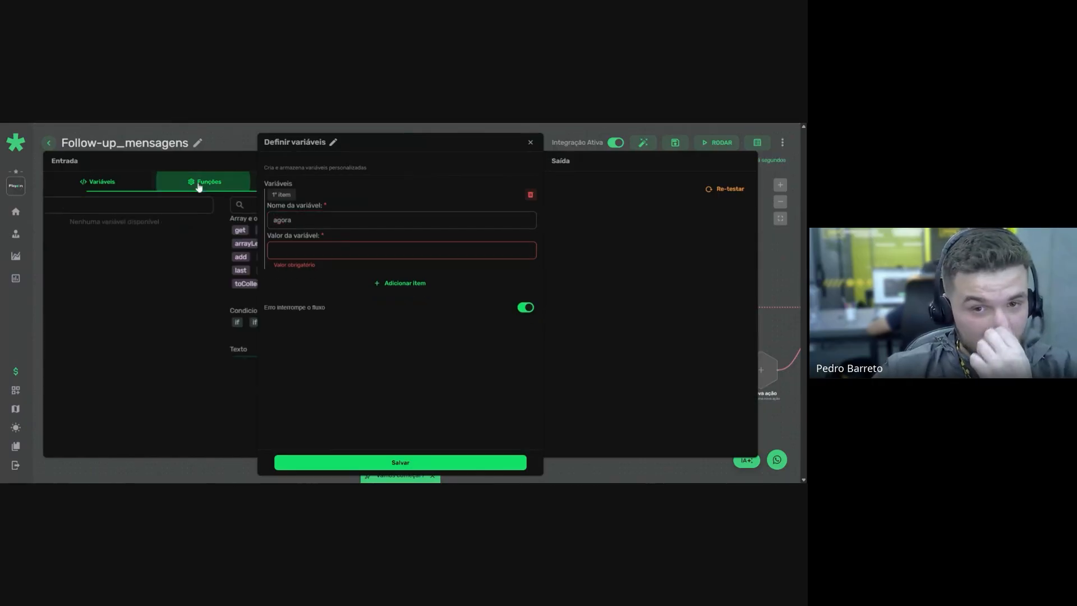
{"action": "scroll", "coordinate": [54, 344], "scroll_direction": "down", "scroll_amount": 3}
{"action": "scroll", "coordinate": [53, 344], "scroll_direction": "down", "scroll_amount": 2}
{"action": "left_click", "coordinate": [62, 299]}
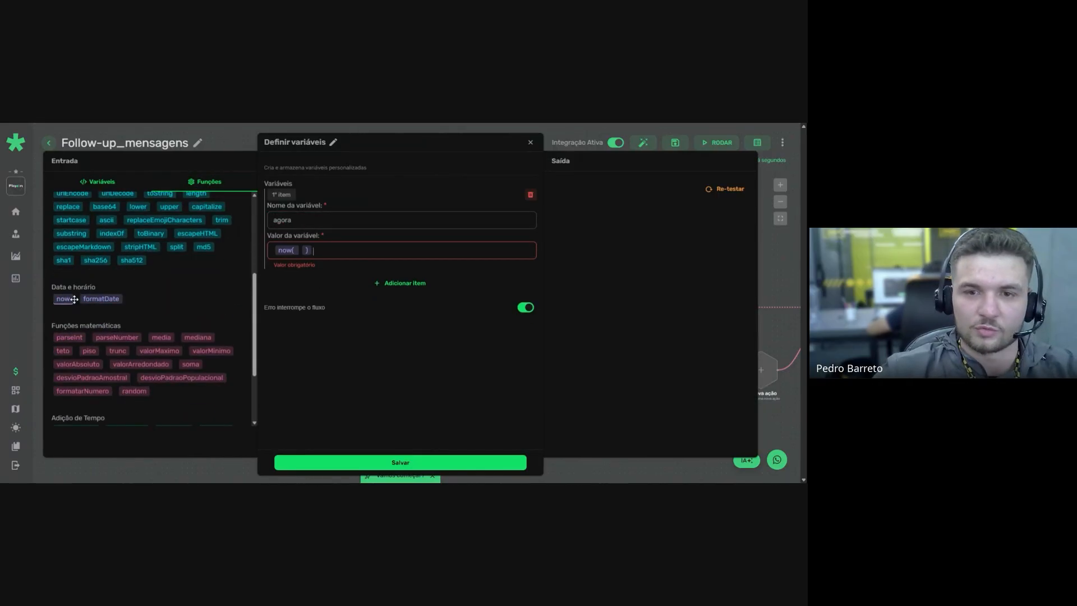
{"action": "left_click", "coordinate": [726, 189]}
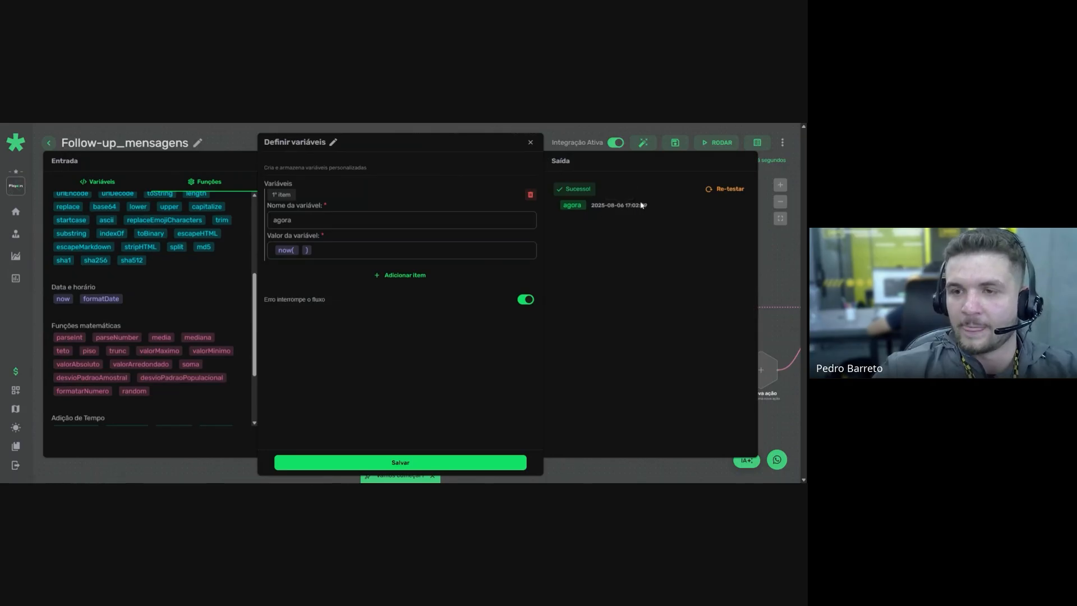
{"action": "left_click", "coordinate": [440, 463]}
Review the Filtro node's substring conditions, save it, and retest the Definir variáveis node
{"action": "left_click", "coordinate": [228, 337]}
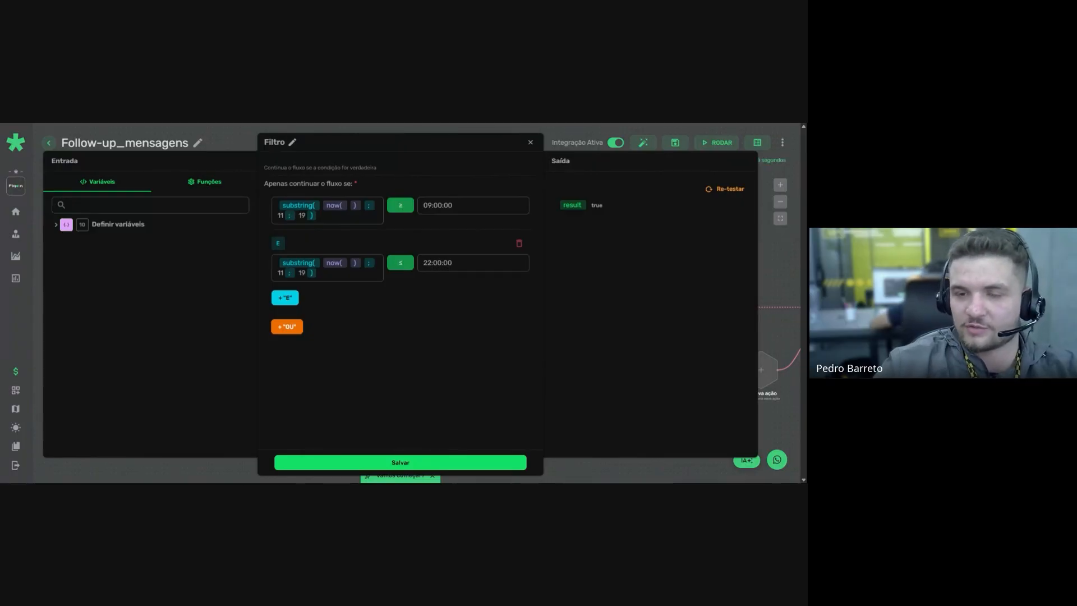
{"action": "left_click", "coordinate": [398, 261]}
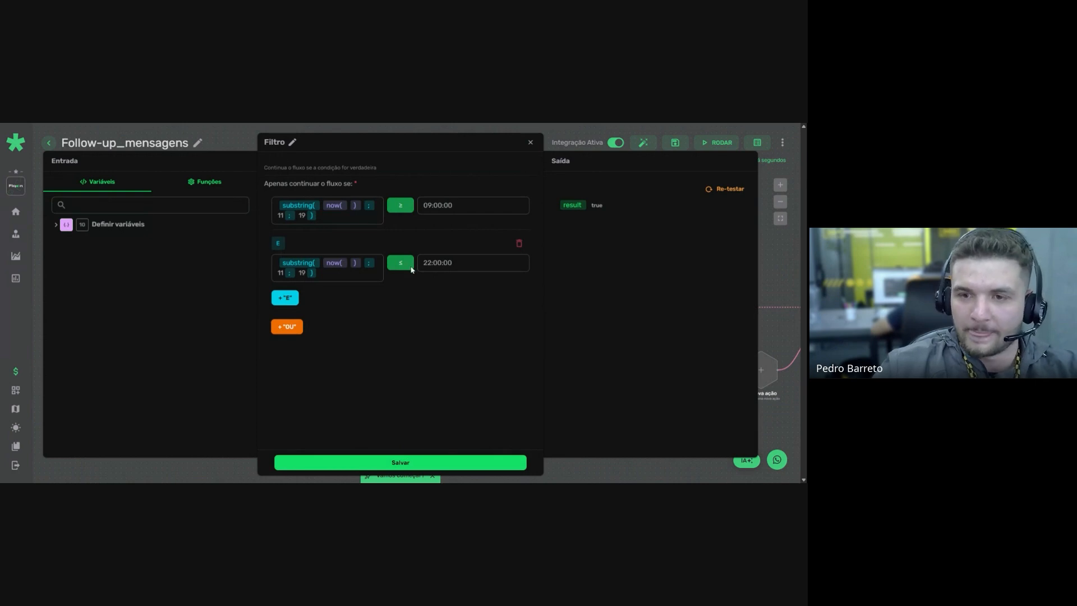
{"action": "left_click", "coordinate": [420, 463]}
{"action": "left_click", "coordinate": [193, 341]}
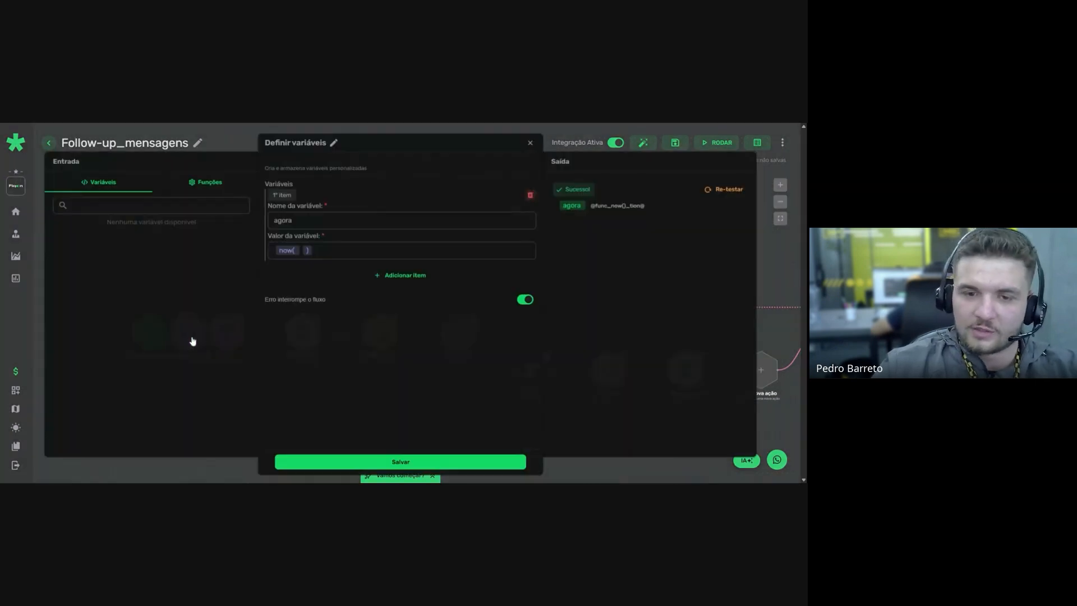
{"action": "left_click", "coordinate": [720, 188]}
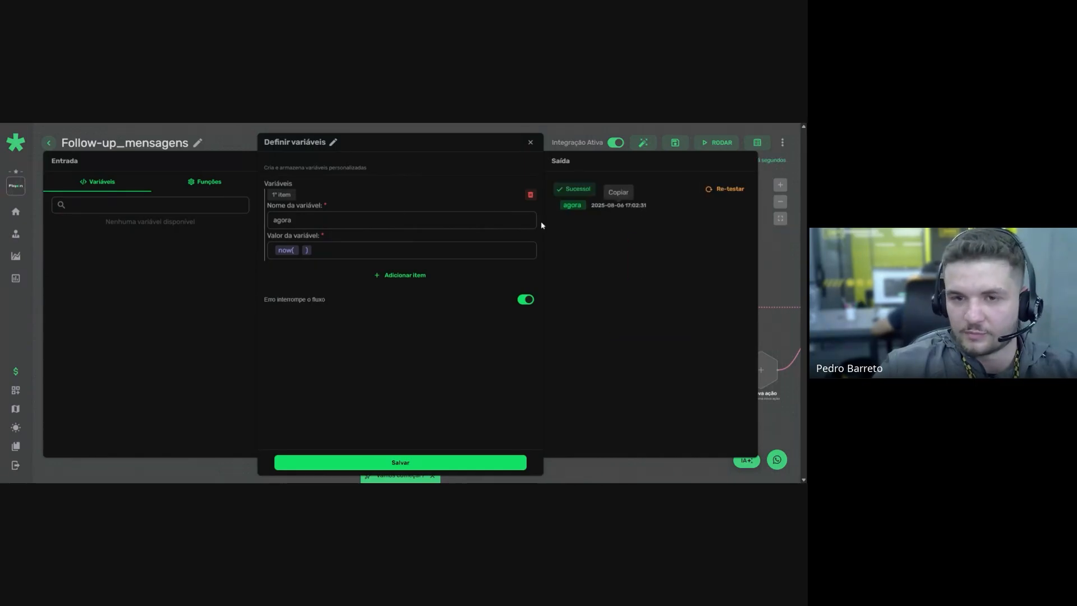
Replace the value of the agora variable with the substring function
{"action": "left_click", "coordinate": [351, 251]}
{"action": "key", "text": "BackSpace"}
{"action": "key", "text": "BackSpace"}
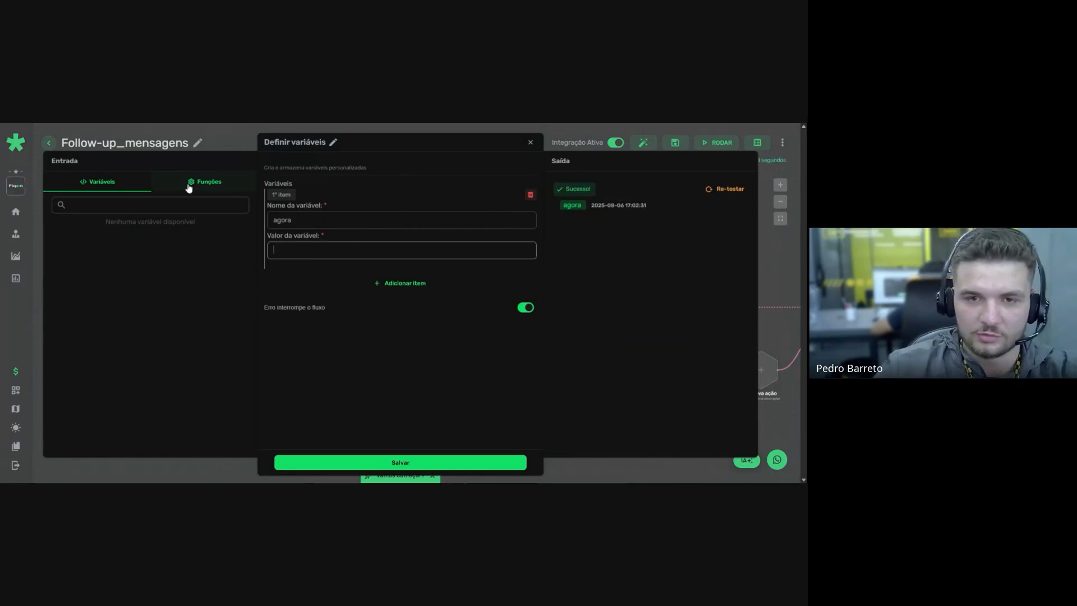
{"action": "left_click", "coordinate": [210, 182]}
{"action": "scroll", "coordinate": [74, 313], "scroll_direction": "down", "scroll_amount": 3}
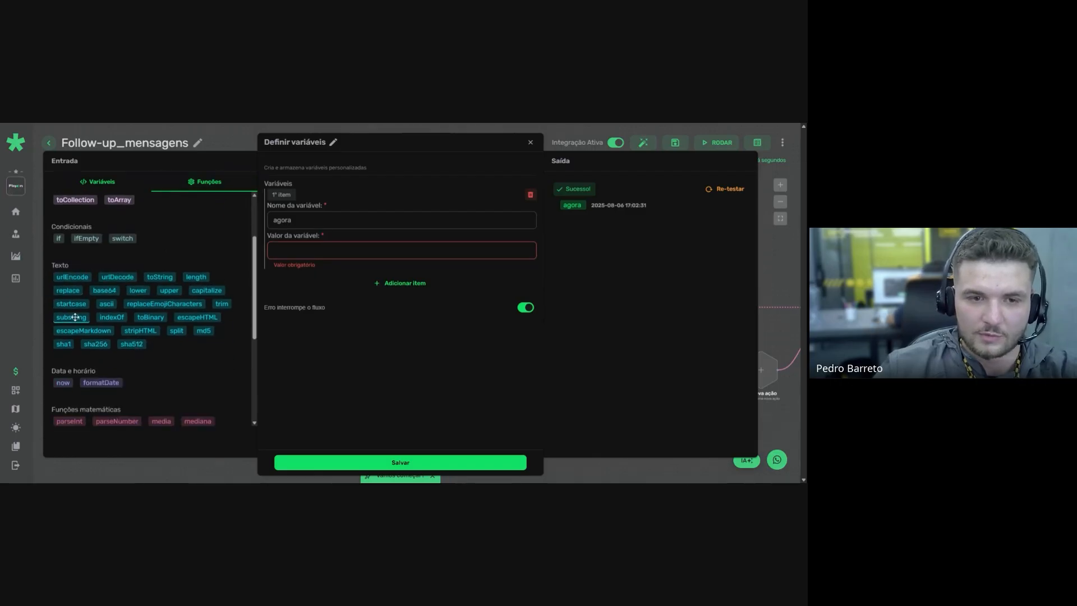
{"action": "left_click", "coordinate": [88, 317]}
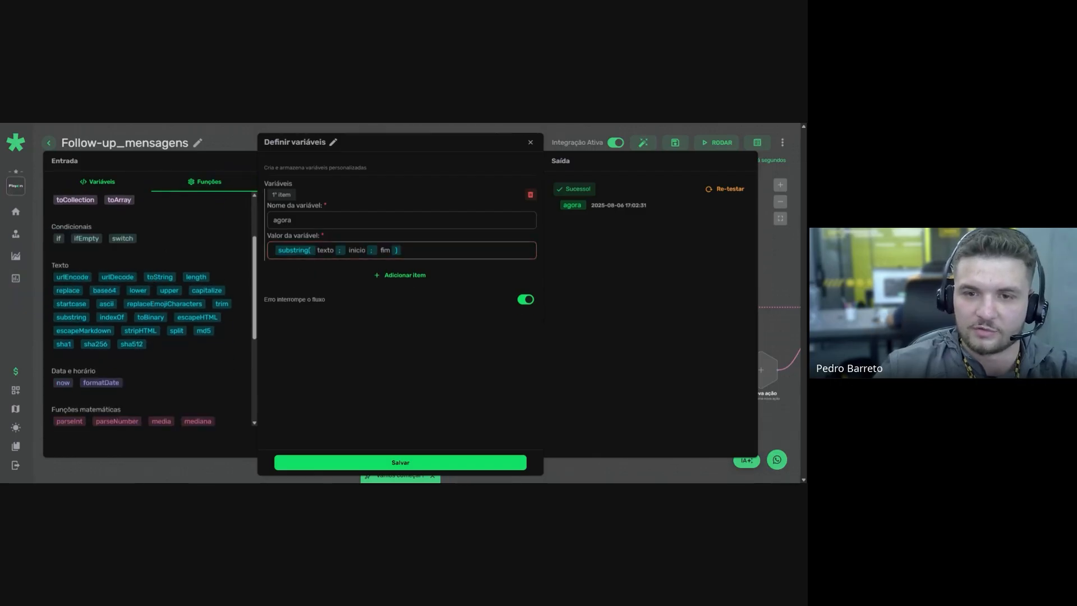
Fill the substring function with a sample first name, start 0 and end 2, and retest the node
{"action": "double_click", "coordinate": [321, 250]}
{"action": "type", "text": "Pedro ; "}
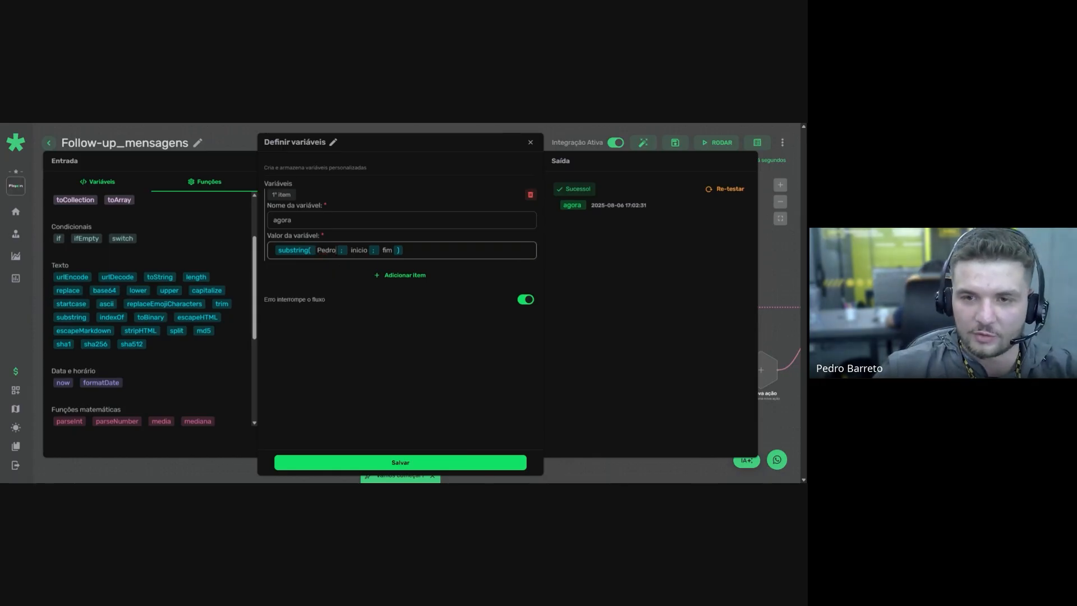
{"action": "type", "text": "0 ; "}
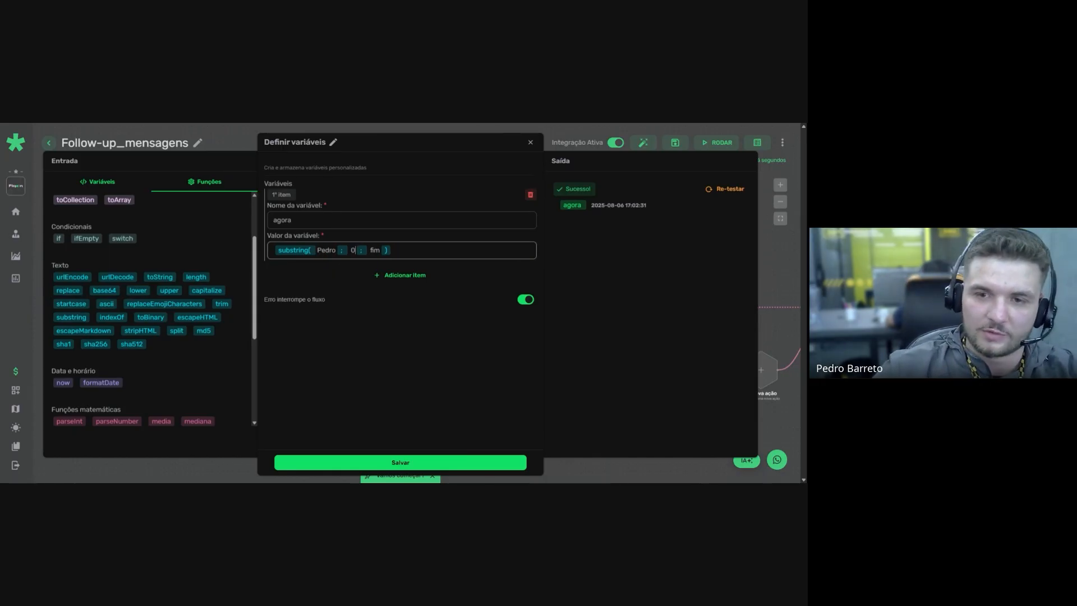
{"action": "type", "text": "2"}
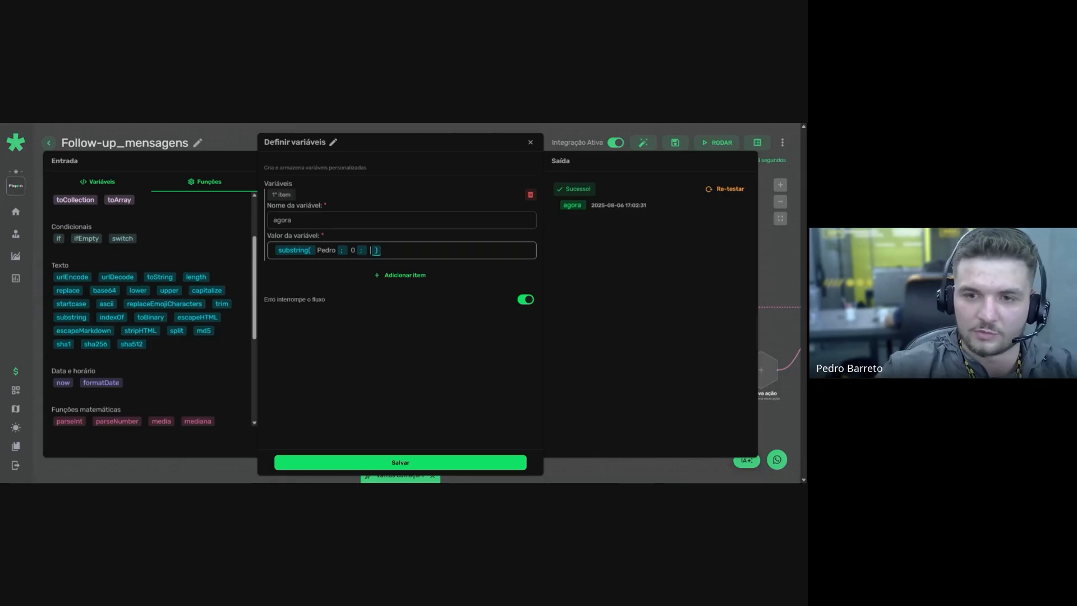
{"action": "left_click", "coordinate": [729, 189]}
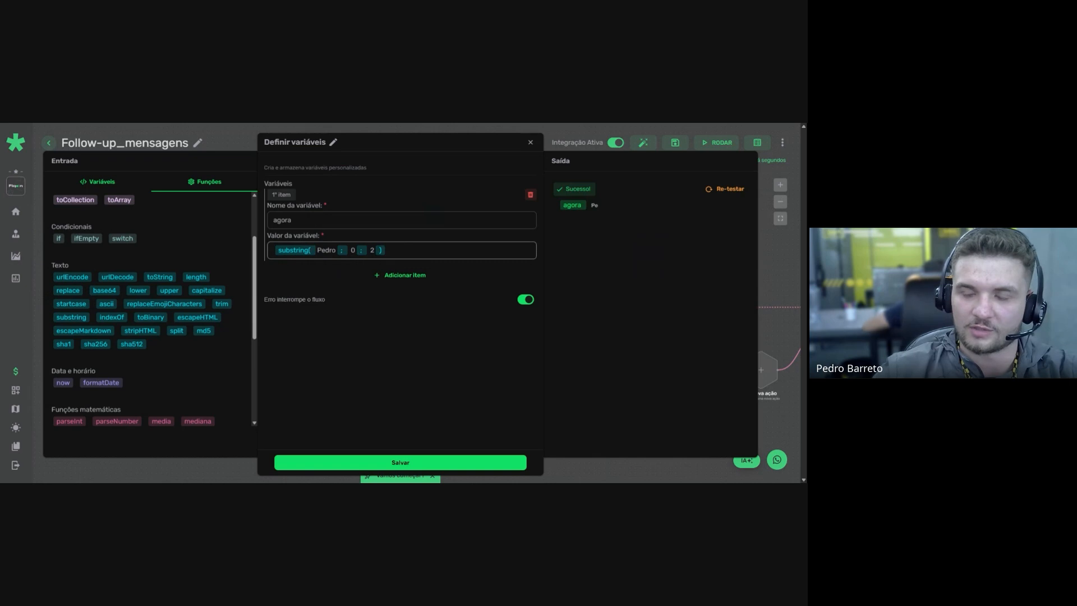
Clear the substring's end argument, add a second variable named teste with the now function as its value, and retest the node
{"action": "key", "text": "BackSpace"}
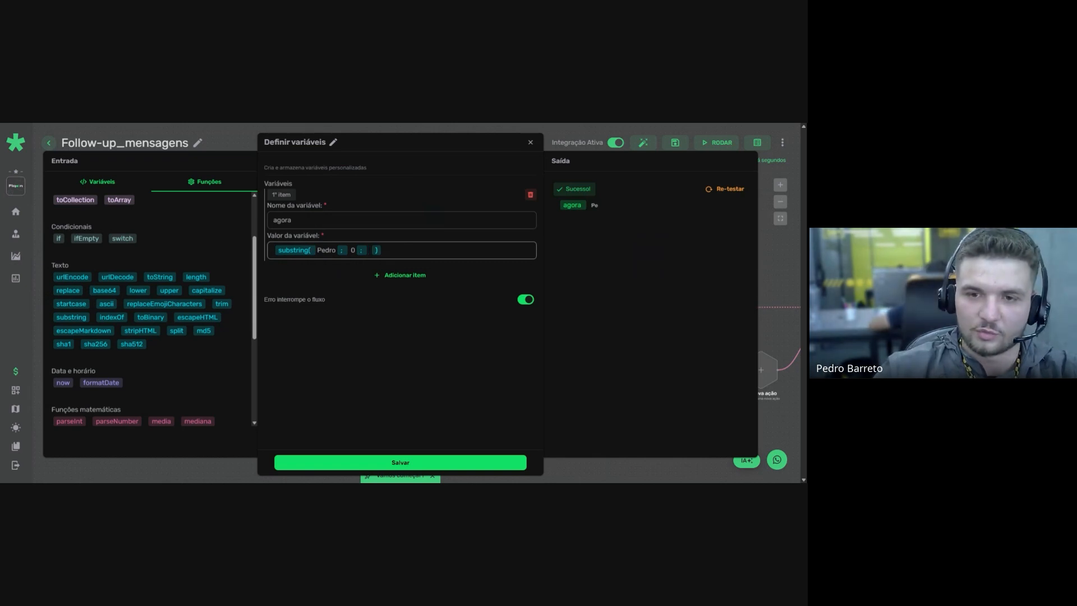
{"action": "left_click", "coordinate": [405, 276]}
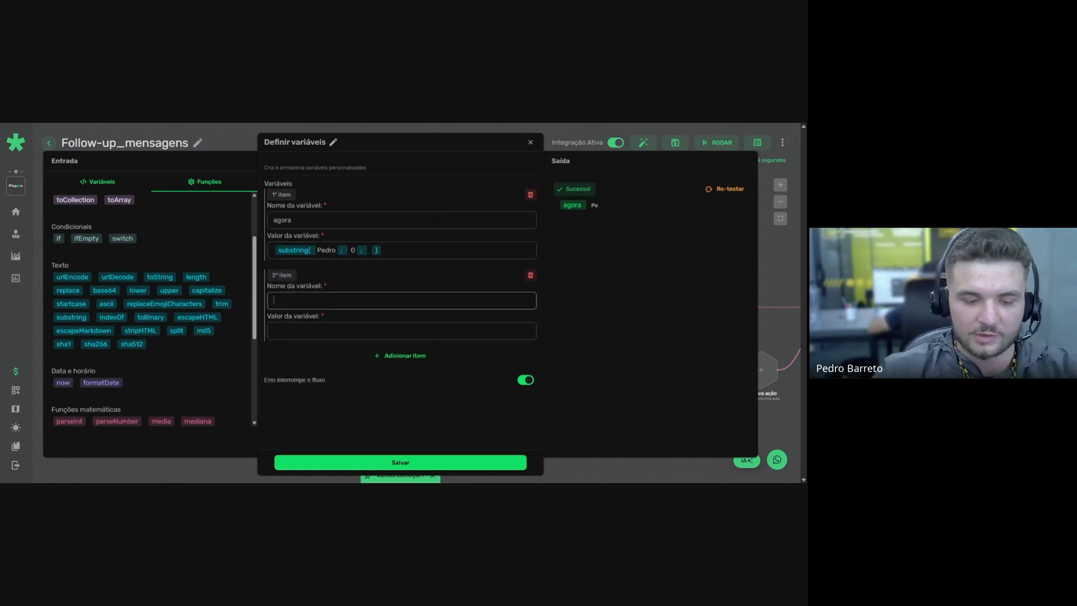
{"action": "type", "text": "teste"}
{"action": "left_click", "coordinate": [374, 326]}
{"action": "left_click", "coordinate": [68, 383]}
{"action": "left_click", "coordinate": [744, 191]}
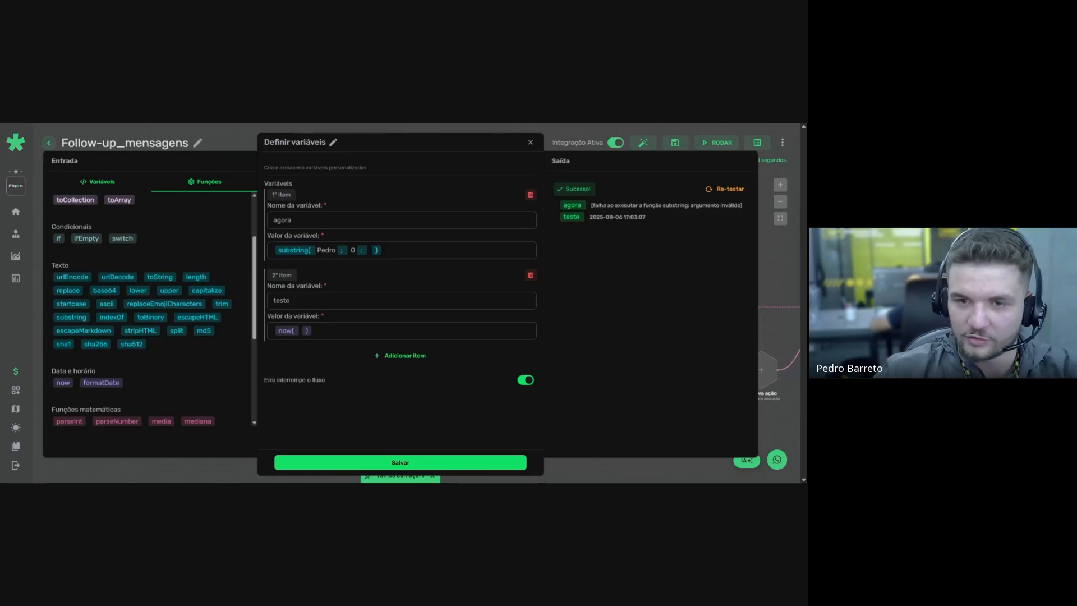
Set agora's substring arguments to the now function, start 11 and end 19, and retest the node
{"action": "left_click_drag", "start_coordinate": [336, 250], "coordinate": [322, 250]}
{"action": "key", "text": "BackSpace"}
{"action": "key", "text": "BackSpace"}
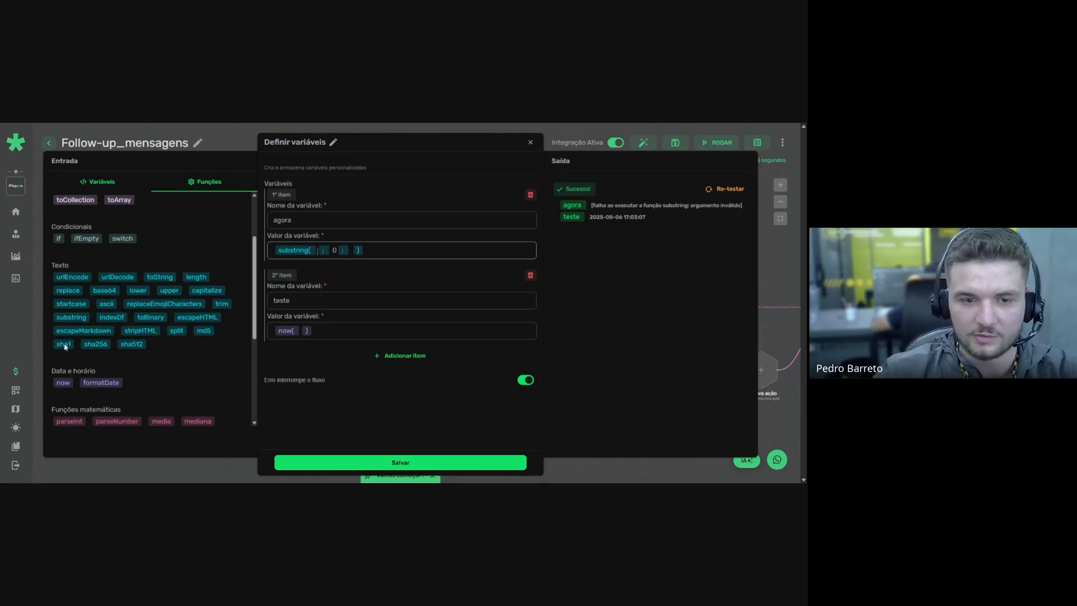
{"action": "left_click", "coordinate": [62, 382]}
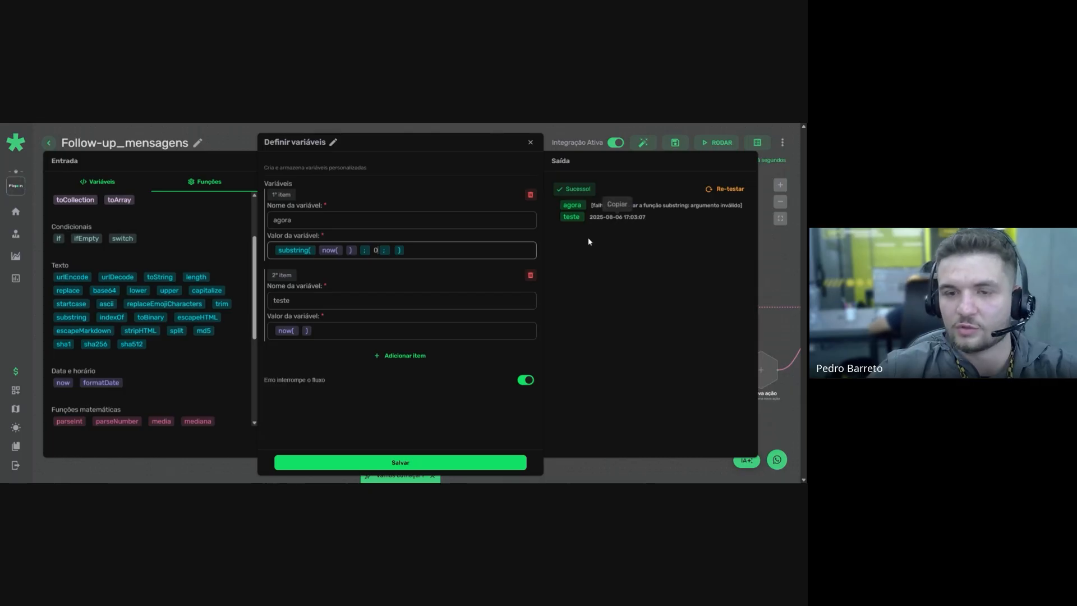
{"action": "key", "text": "BackSpace"}
{"action": "type", "text": "11"}
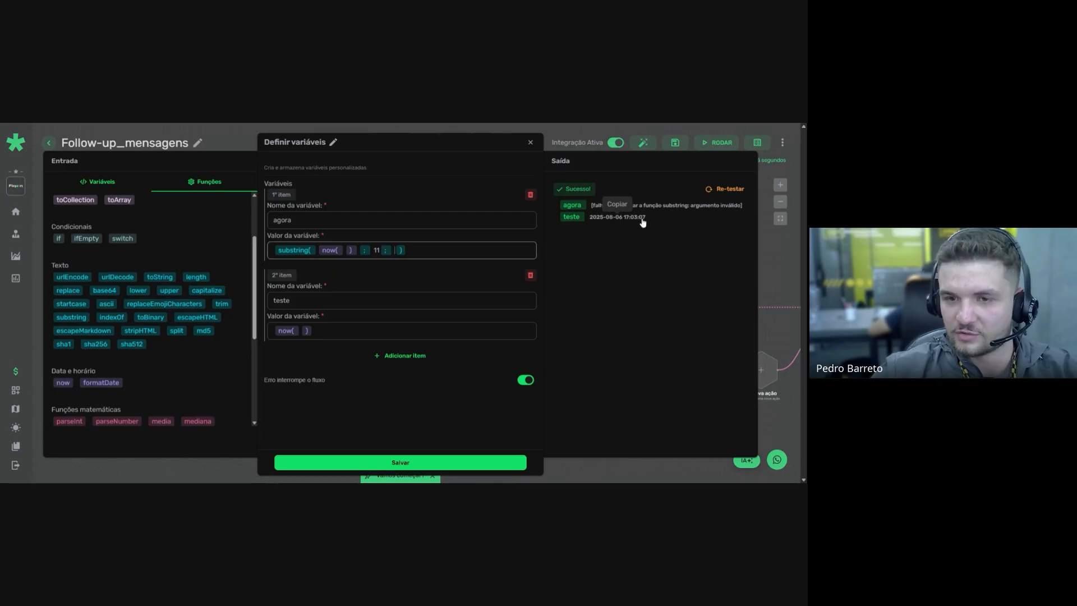
{"action": "type", "text": "19"}
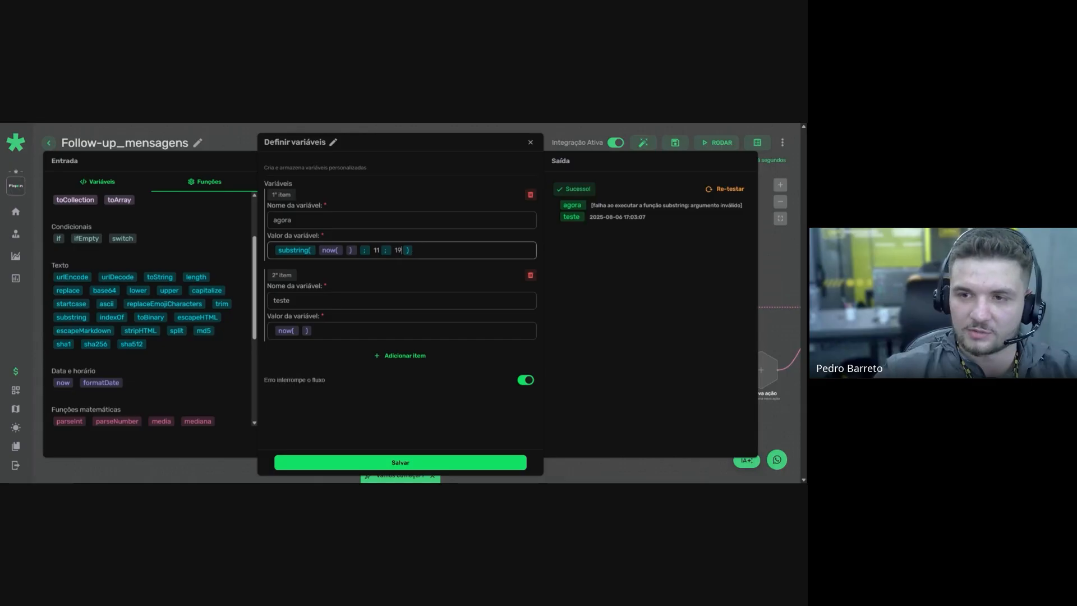
{"action": "left_click", "coordinate": [727, 189]}
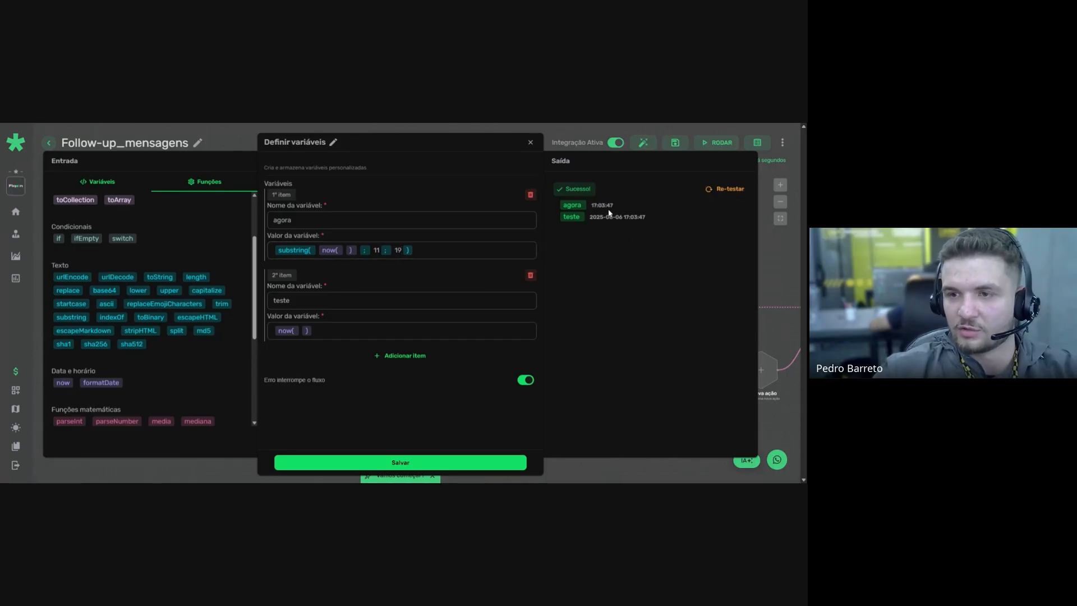
Save the Definir variáveis node and delete it from the flow
{"action": "left_click", "coordinate": [423, 248]}
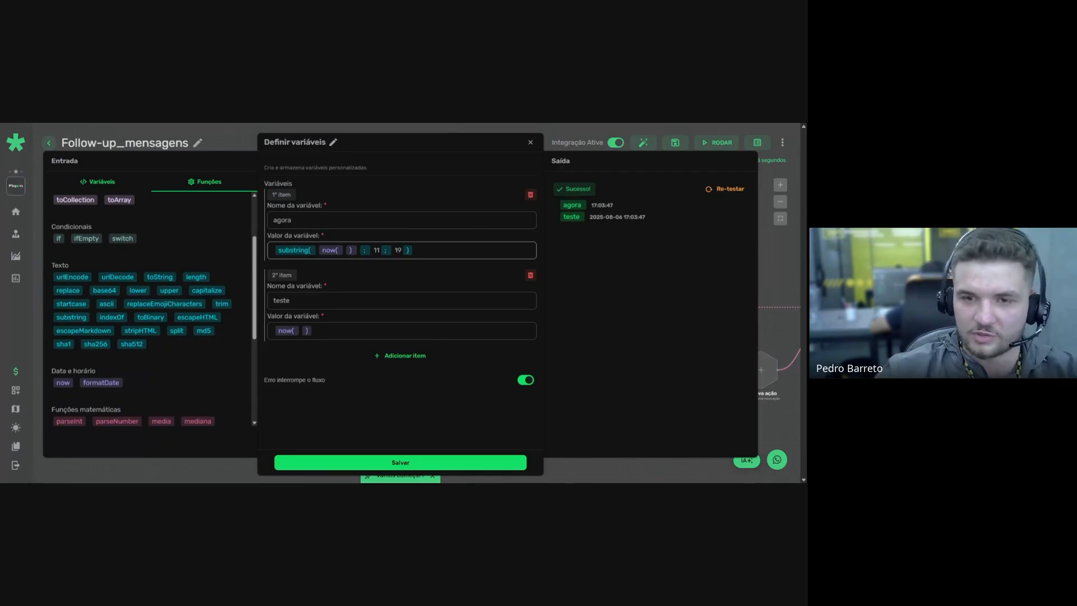
{"action": "left_click", "coordinate": [412, 465]}
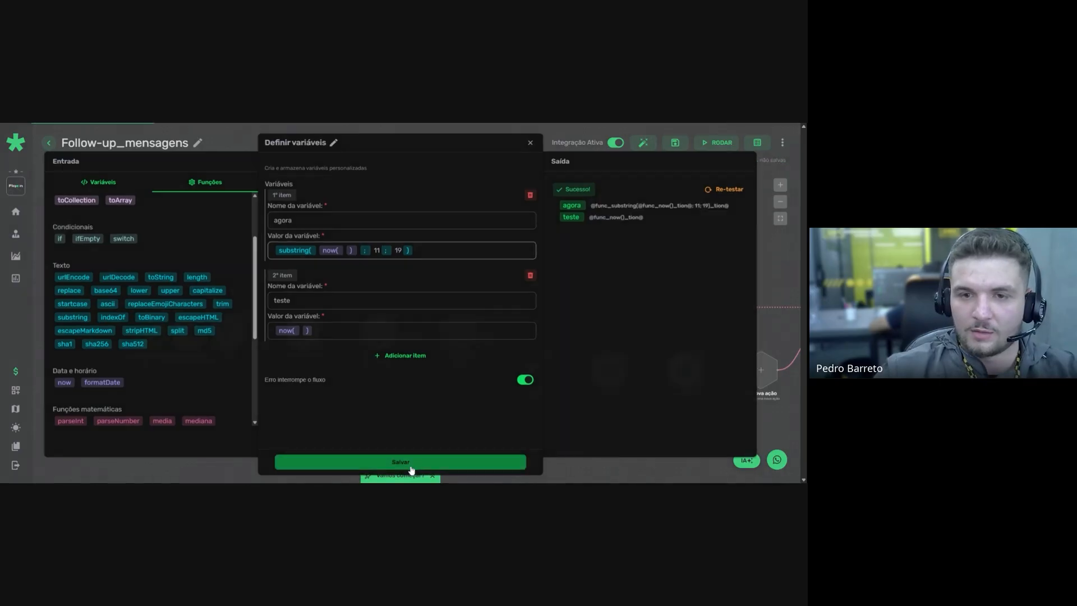
{"action": "right_click", "coordinate": [191, 332]}
{"action": "left_click", "coordinate": [228, 398]}
Review and save the Filtro node, and open the Google Sheets node that searches rows with a filter
{"action": "left_click", "coordinate": [226, 332]}
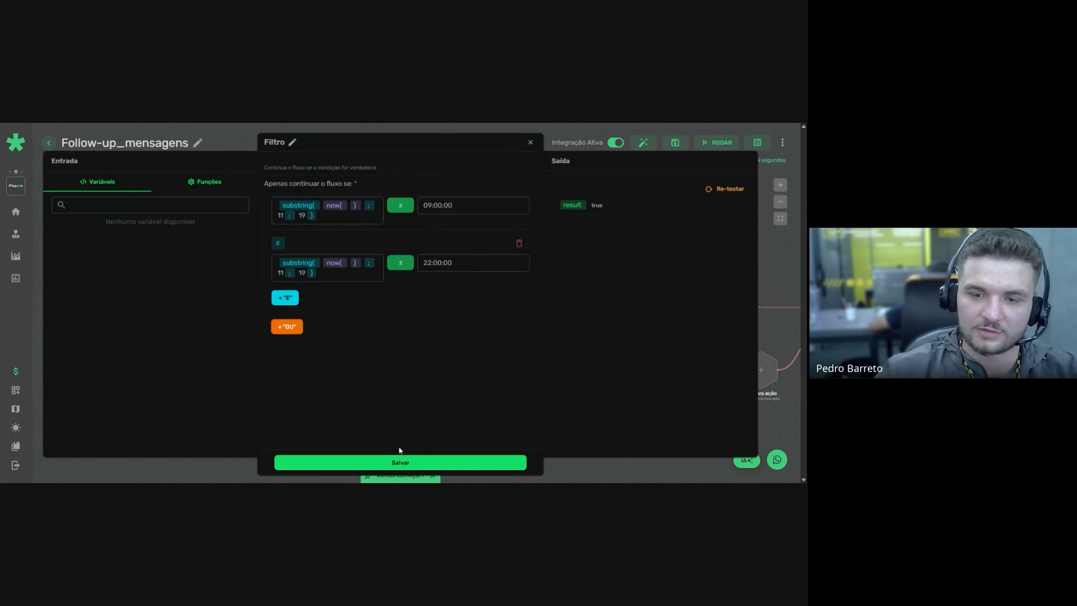
{"action": "left_click", "coordinate": [400, 461]}
{"action": "left_click_drag", "start_coordinate": [325, 405], "coordinate": [233, 371]}
{"action": "scroll", "coordinate": [214, 395], "scroll_direction": "up", "scroll_amount": 2}
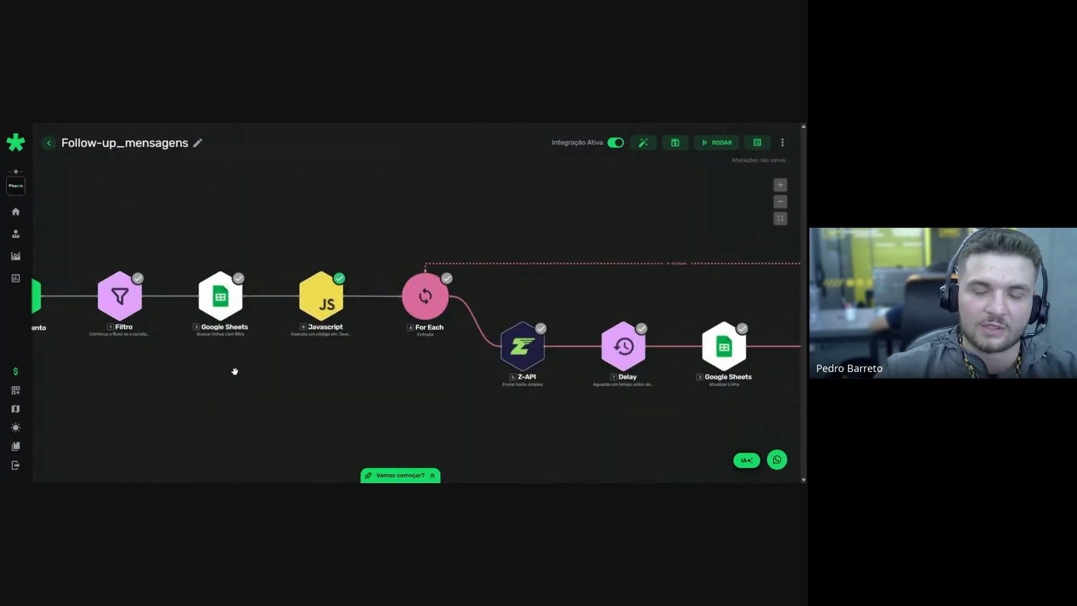
{"action": "left_click", "coordinate": [223, 285]}
{"action": "left_click", "coordinate": [408, 464]}
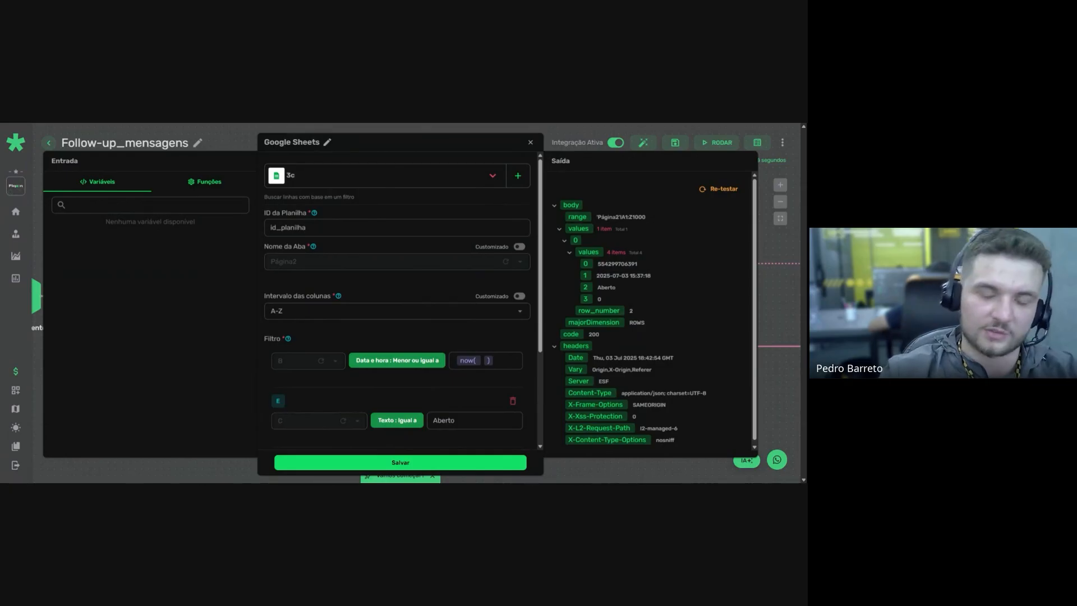
Examine the Google Sheets node's filter conditions for date and time, the Aberto text, and the number limit
{"action": "scroll", "coordinate": [481, 222], "scroll_direction": "down", "scroll_amount": 3}
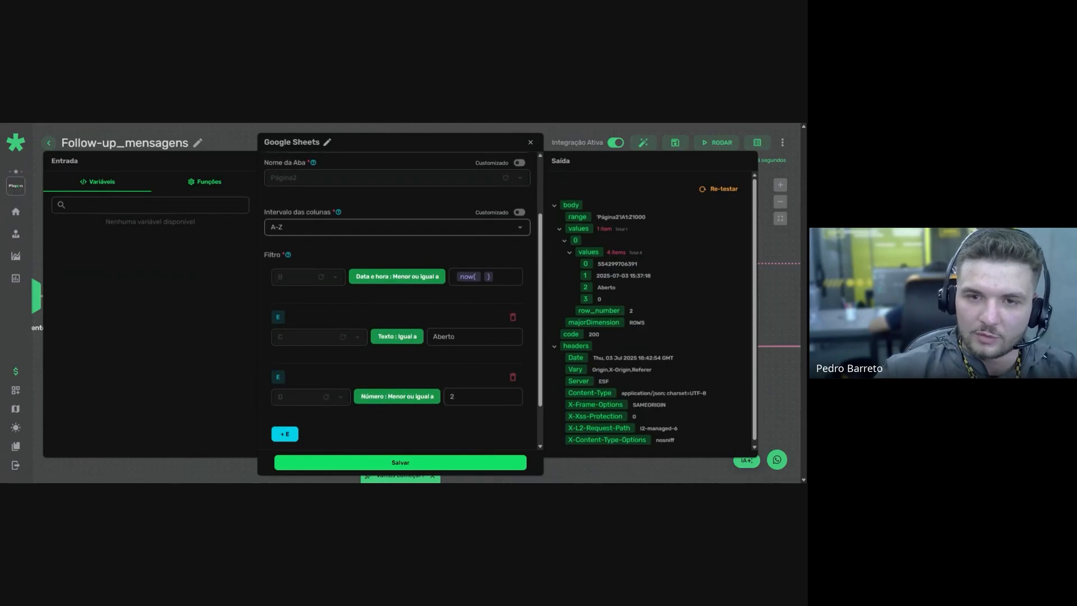
{"action": "scroll", "coordinate": [397, 227], "scroll_direction": "down", "scroll_amount": 2}
{"action": "scroll", "coordinate": [443, 252], "scroll_direction": "up", "scroll_amount": 2}
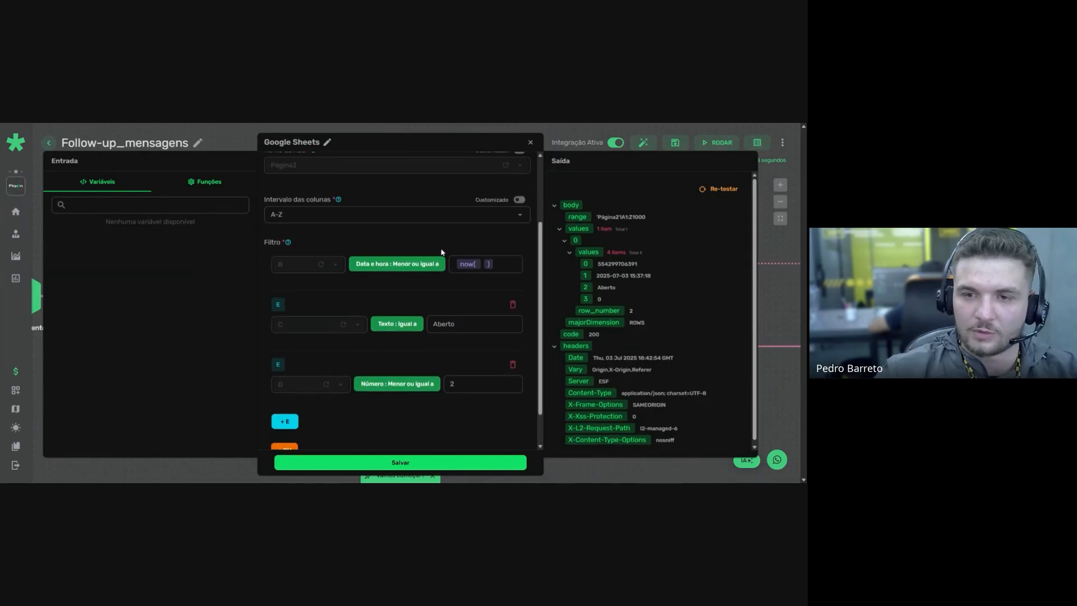
{"action": "scroll", "coordinate": [424, 250], "scroll_direction": "up", "scroll_amount": 3}
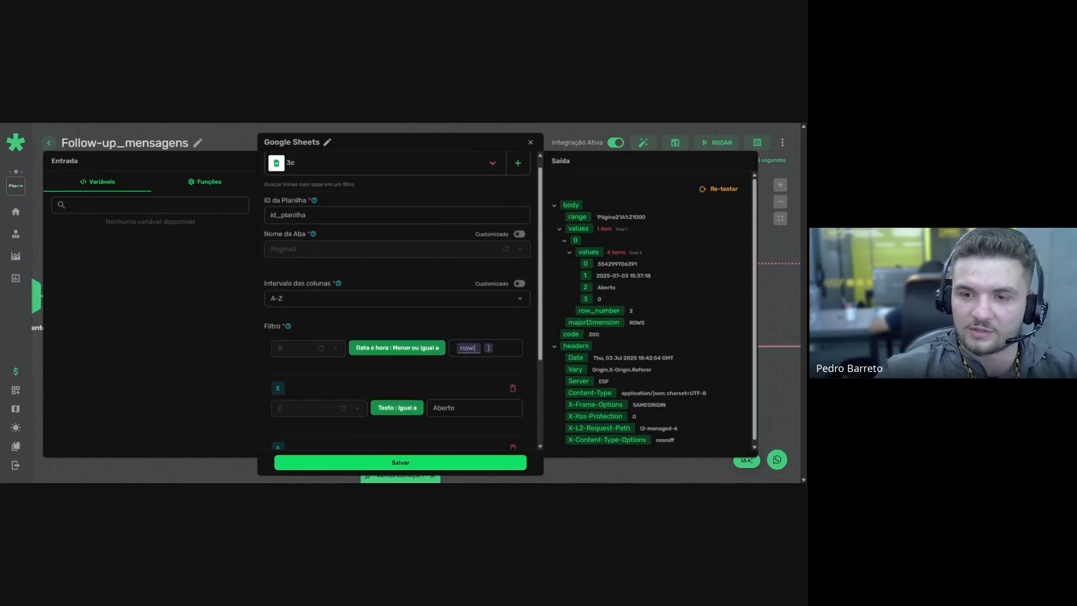
{"action": "mouse_move", "coordinate": [466, 350]}
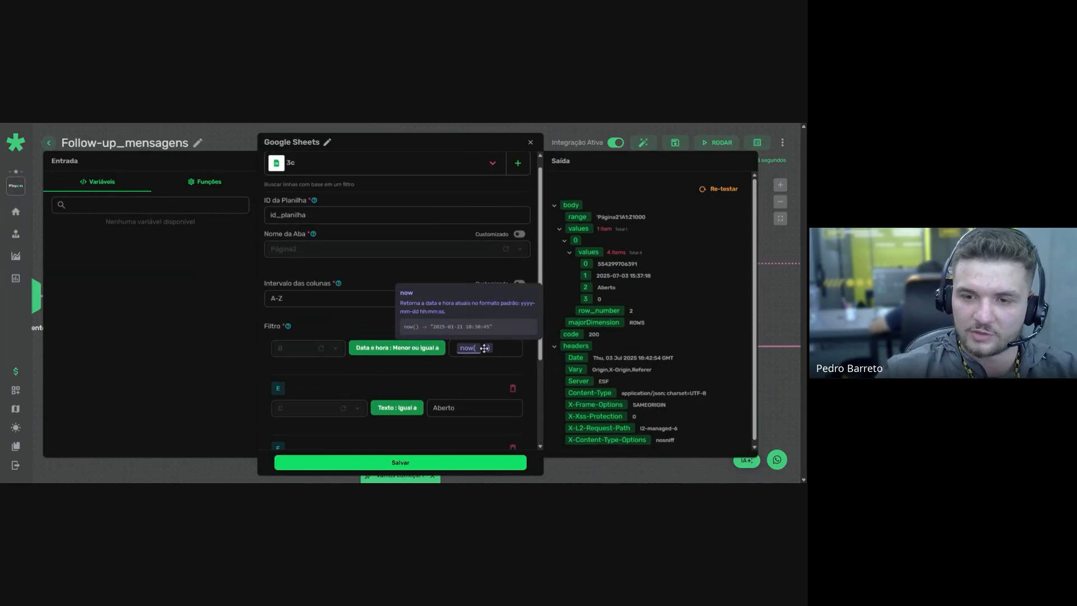
{"action": "scroll", "coordinate": [448, 366], "scroll_direction": "down", "scroll_amount": 1}
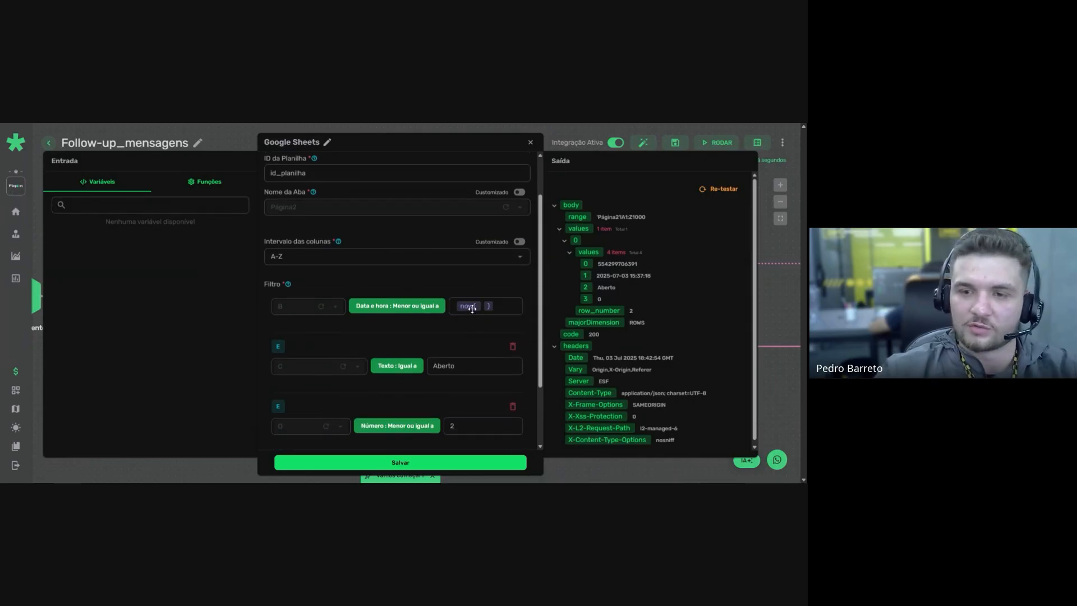
{"action": "mouse_move", "coordinate": [470, 307]}
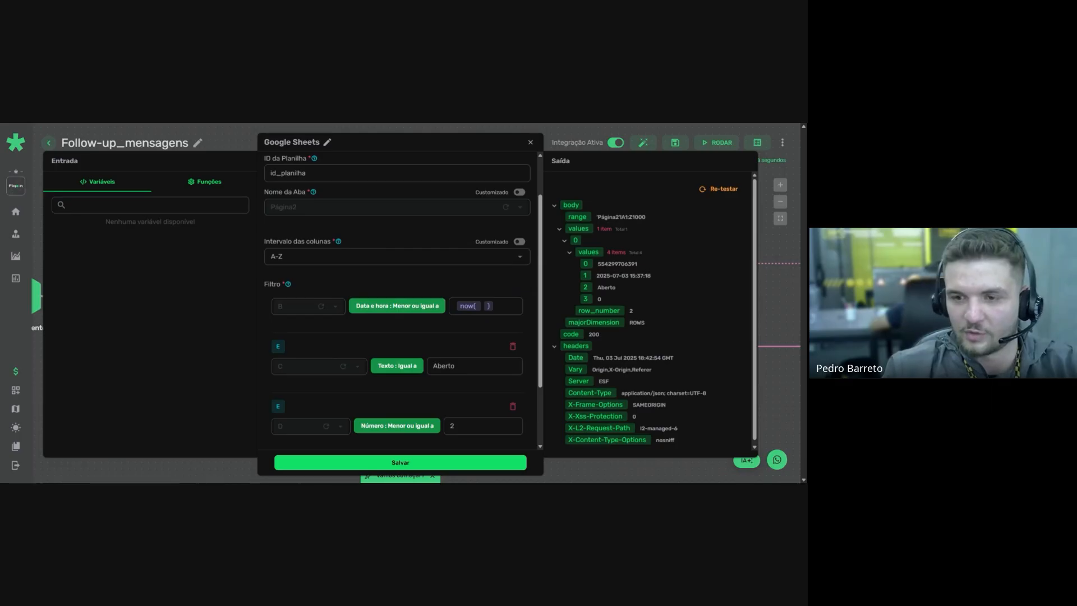
{"action": "scroll", "coordinate": [398, 297], "scroll_direction": "down", "scroll_amount": 2}
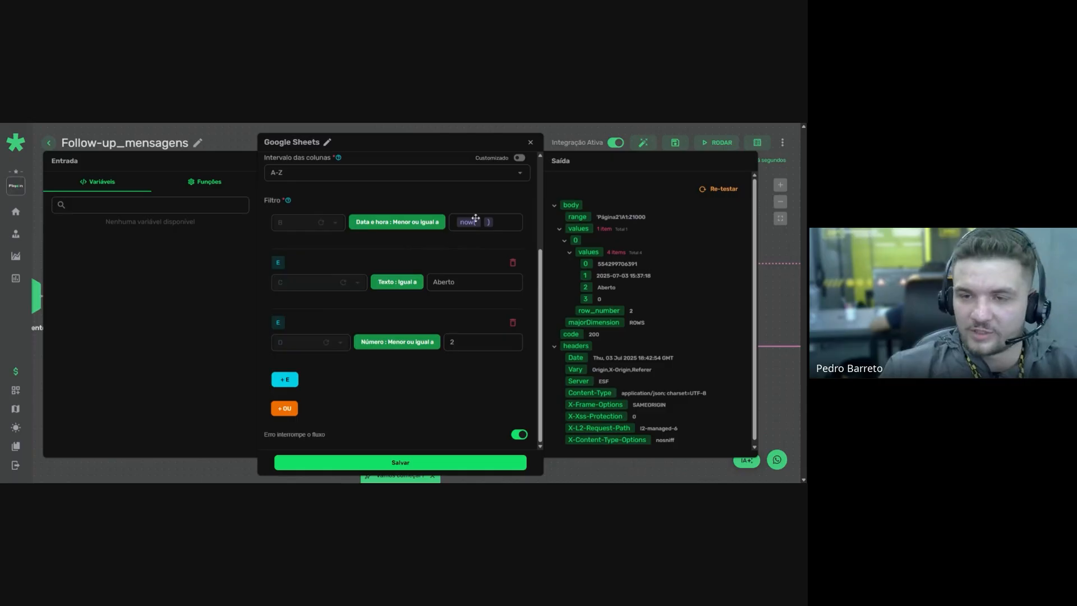
{"action": "mouse_move", "coordinate": [463, 223]}
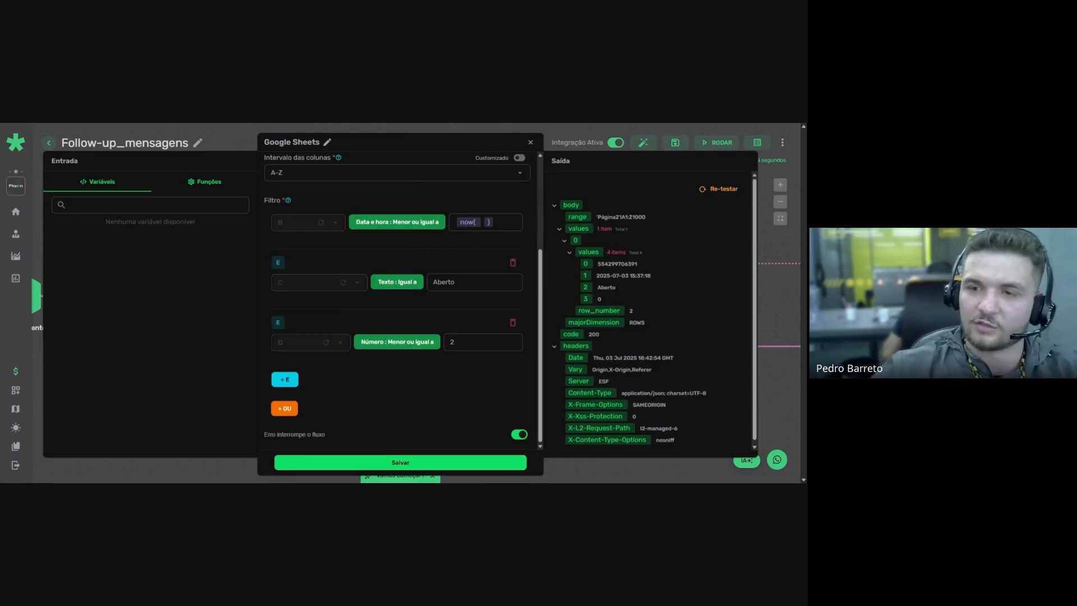
{"action": "double_click", "coordinate": [444, 282]}
{"action": "left_click", "coordinate": [456, 283]}
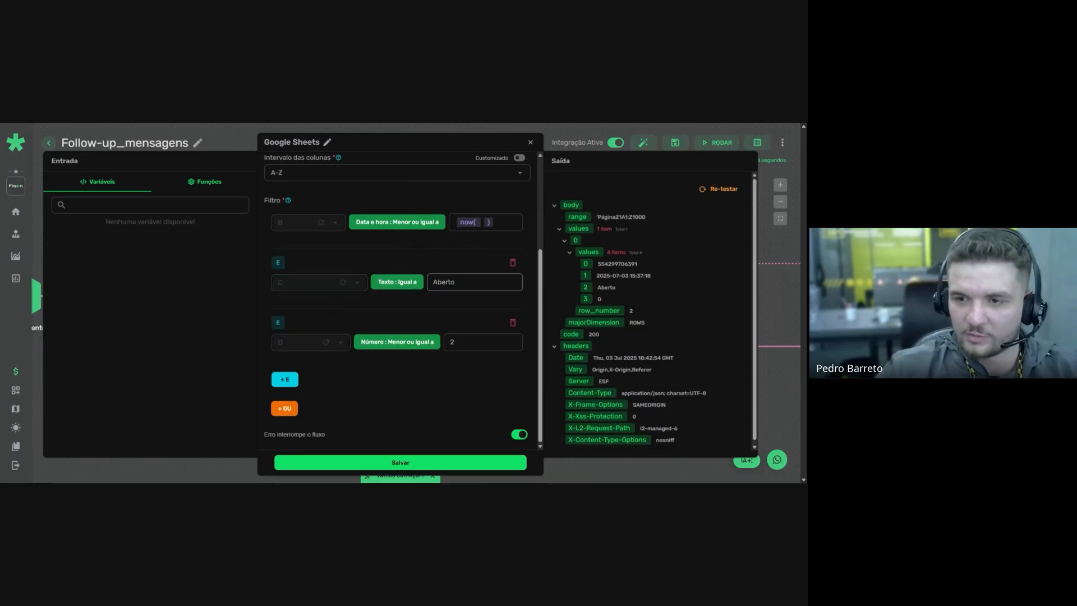
{"action": "double_click", "coordinate": [444, 282]}
{"action": "left_click", "coordinate": [435, 307]}
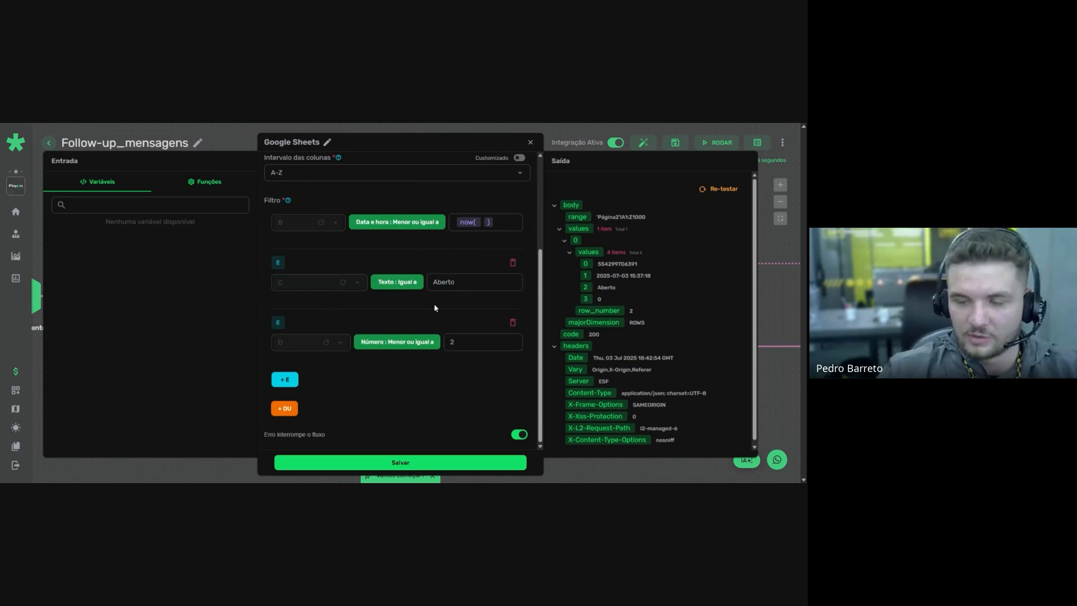
{"action": "double_click", "coordinate": [425, 286]}
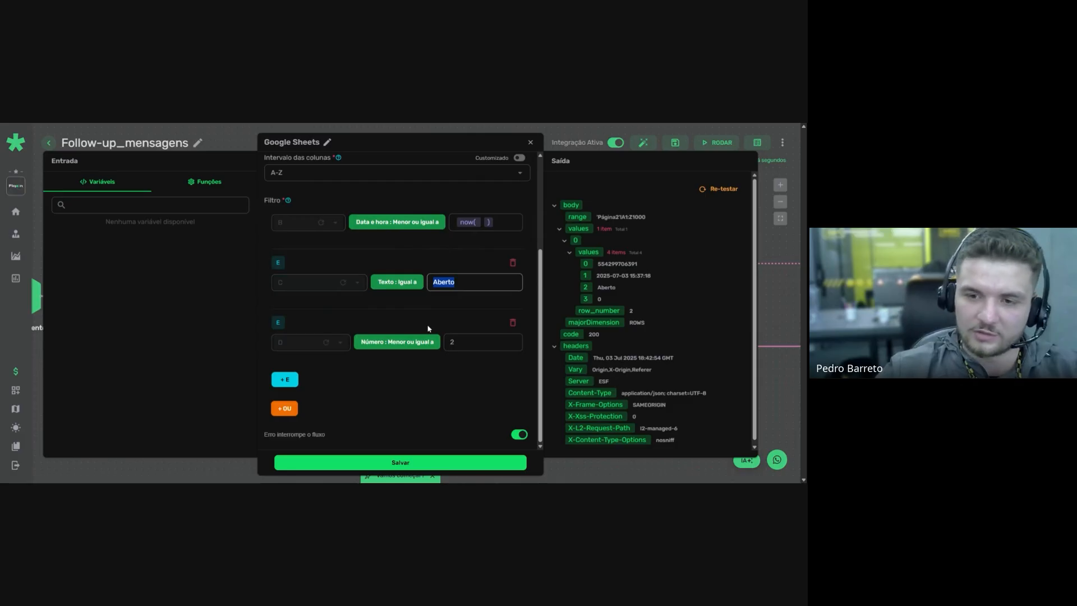
{"action": "left_click", "coordinate": [439, 387]}
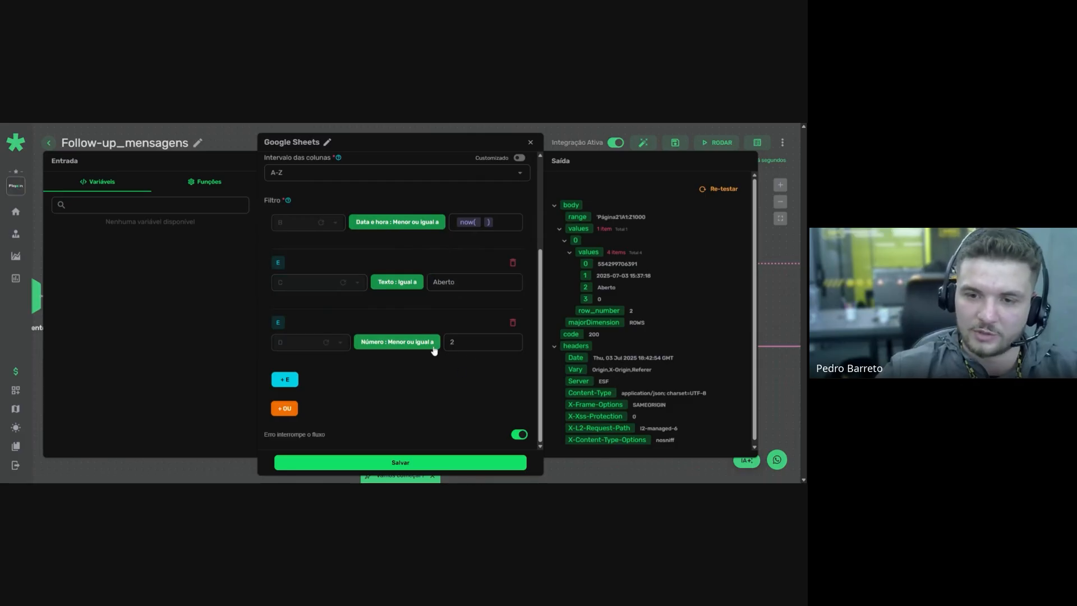
Set the filter's less-than-or-equal number condition to 2 and save the Google Sheets node
{"action": "double_click", "coordinate": [452, 342]}
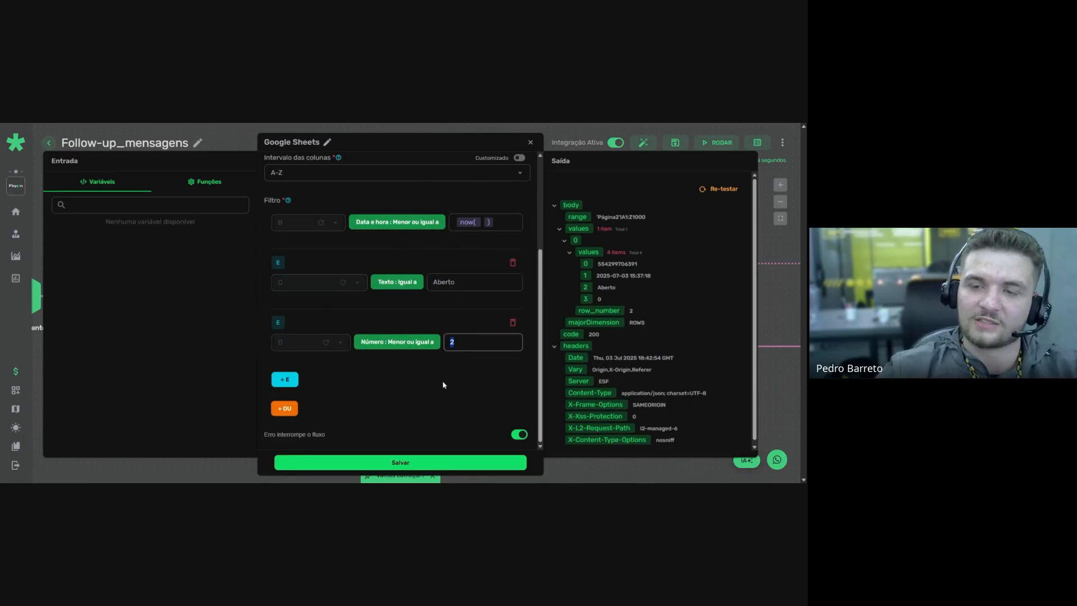
{"action": "type", "text": "2"}
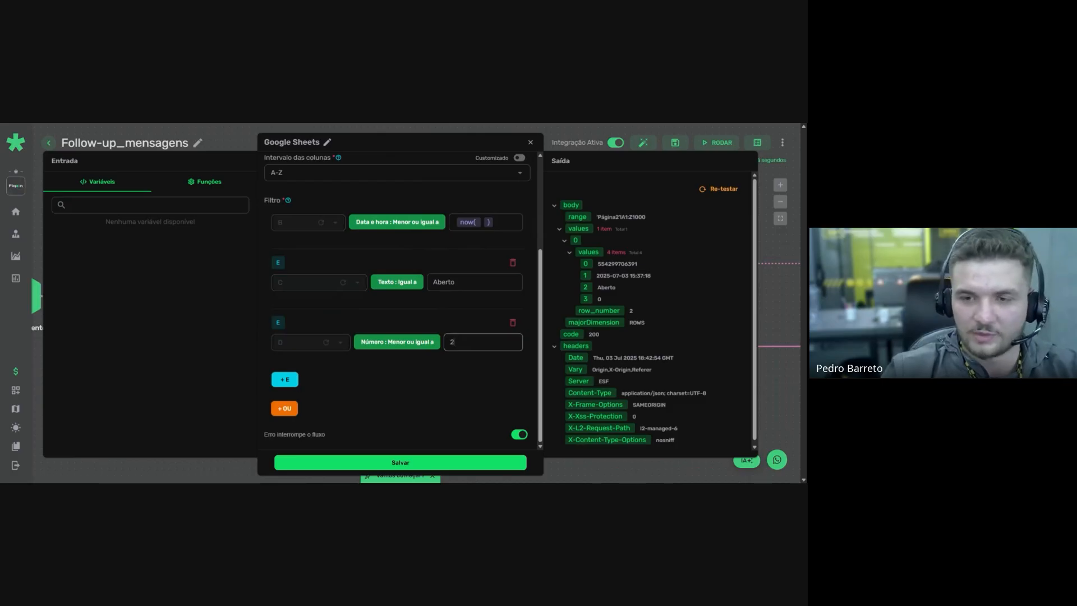
{"action": "key", "text": "BackSpace"}
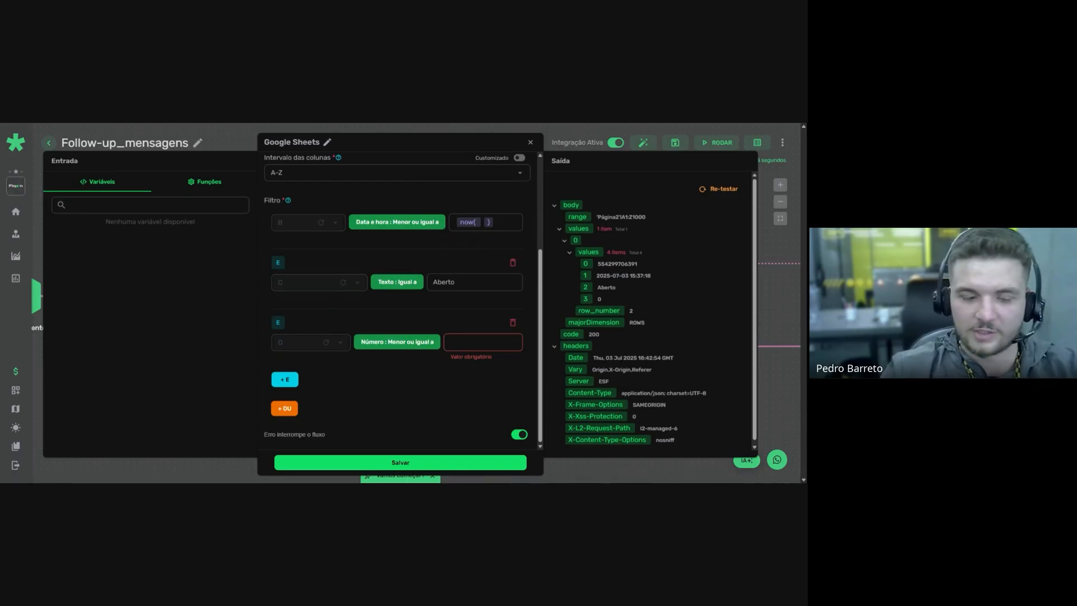
{"action": "type", "text": "2"}
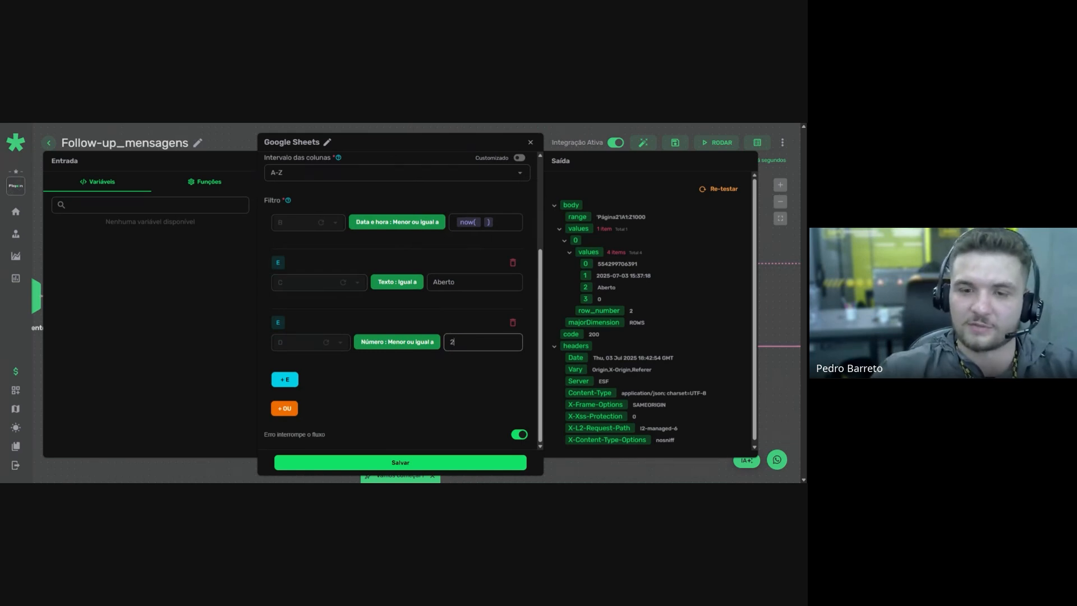
{"action": "key", "text": "ctrl+a"}
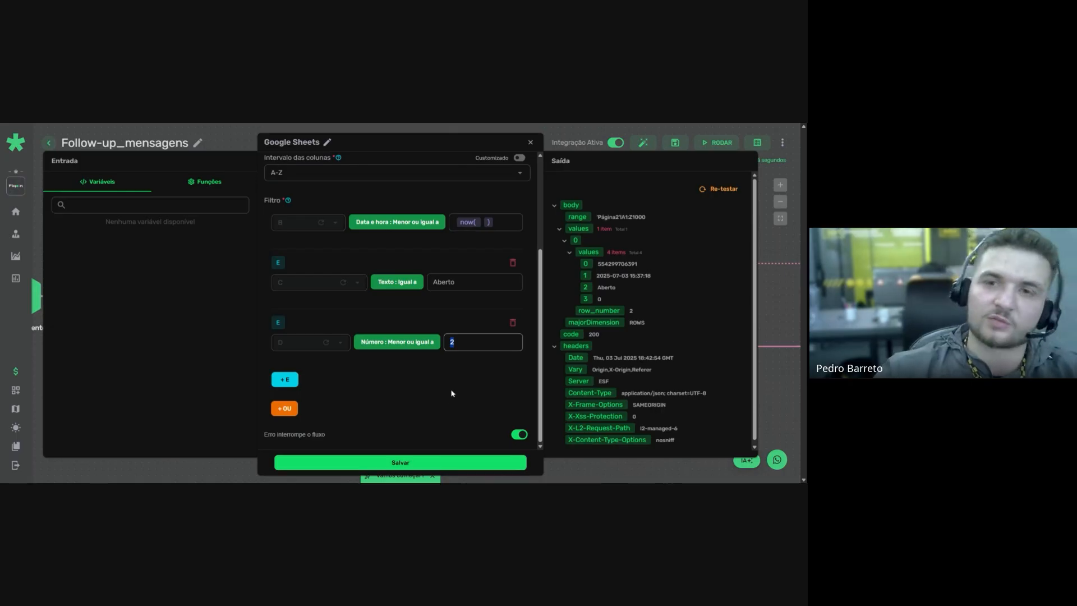
{"action": "left_click", "coordinate": [456, 342]}
{"action": "key", "text": "ctrl+a"}
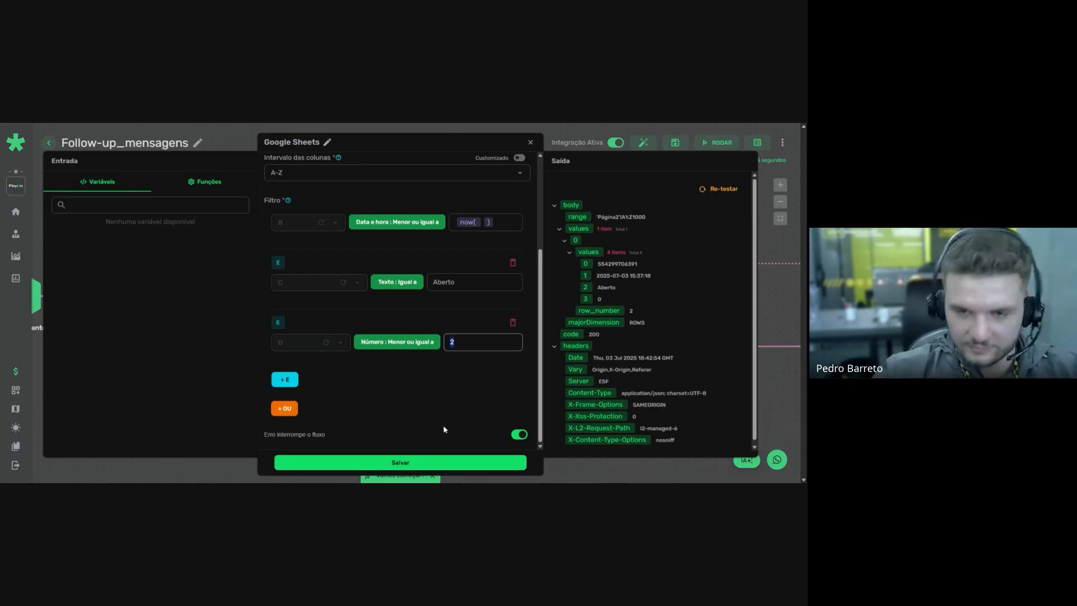
{"action": "left_click", "coordinate": [453, 343]}
{"action": "key", "text": "ctrl+a"}
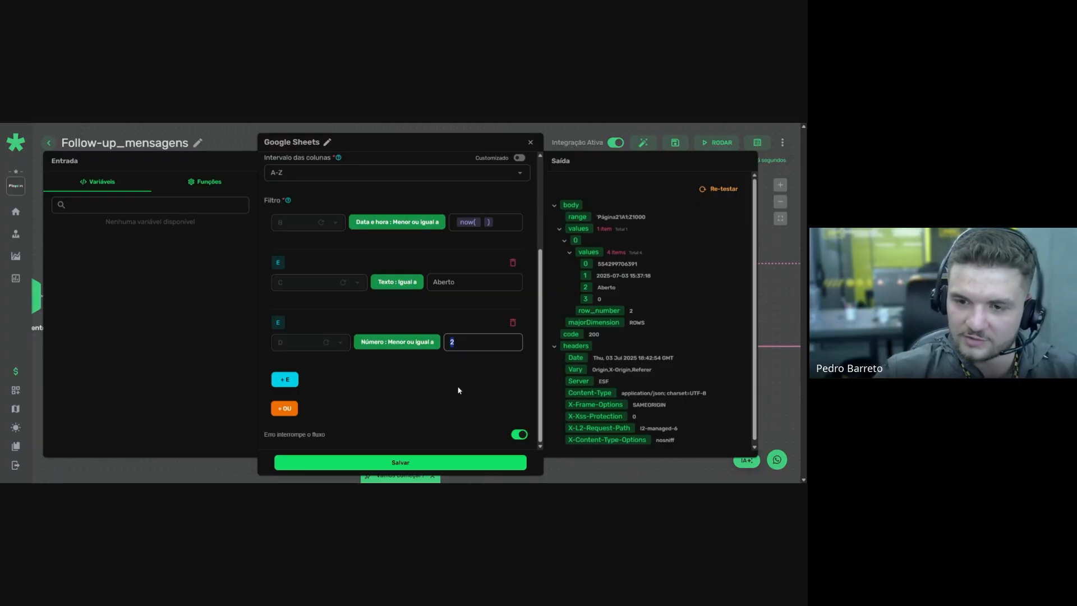
{"action": "left_click", "coordinate": [455, 462]}
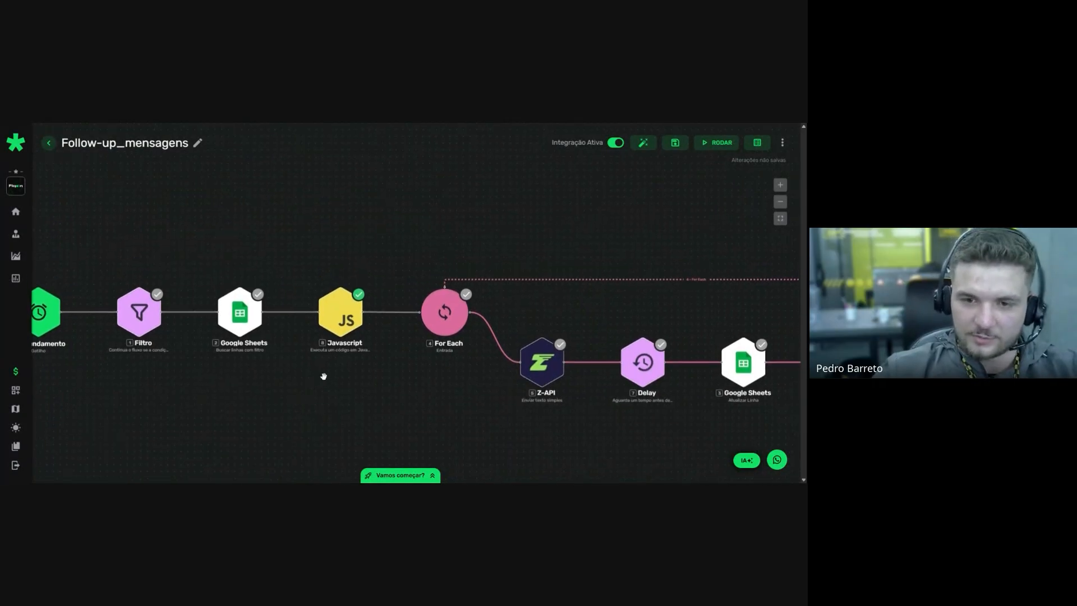
Open the Javascript node, review the script that builds the proximos list, and save the node
{"action": "left_click", "coordinate": [340, 335]}
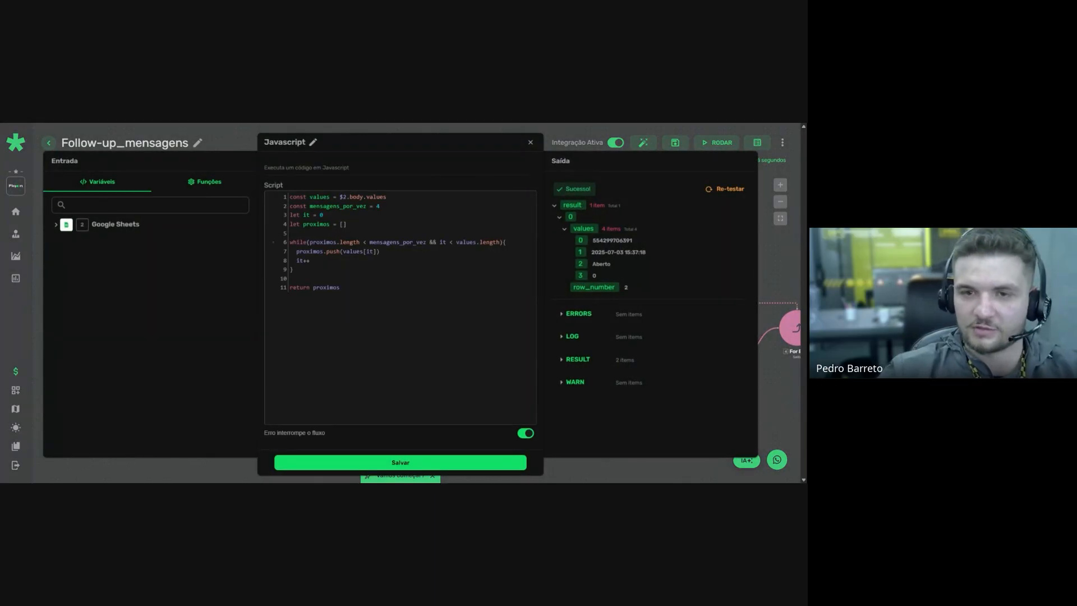
{"action": "key", "text": "ctrl+a"}
{"action": "left_click", "coordinate": [387, 351]}
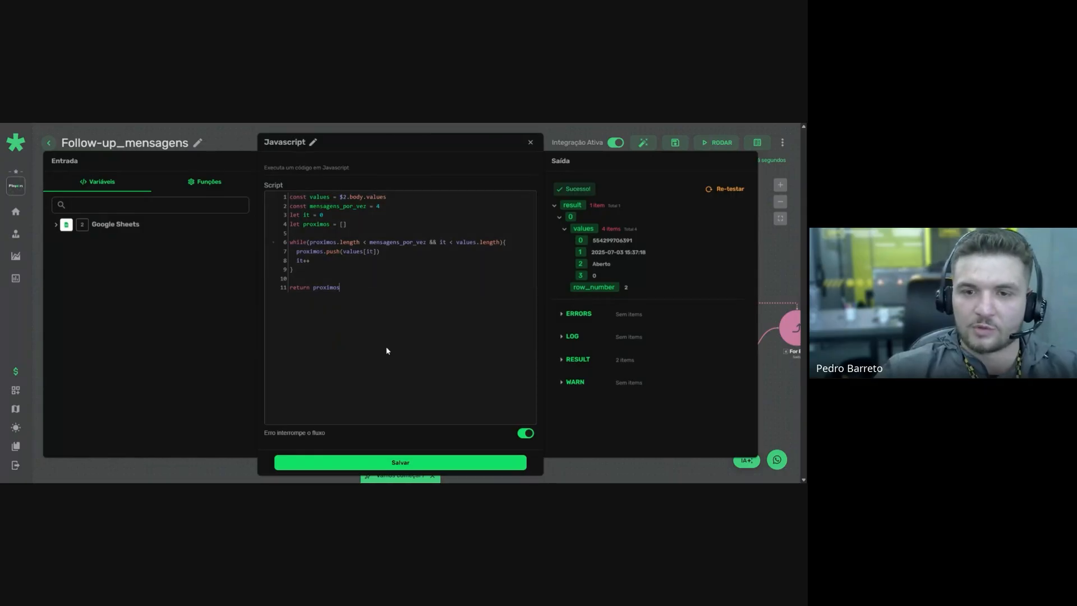
{"action": "left_click", "coordinate": [381, 462]}
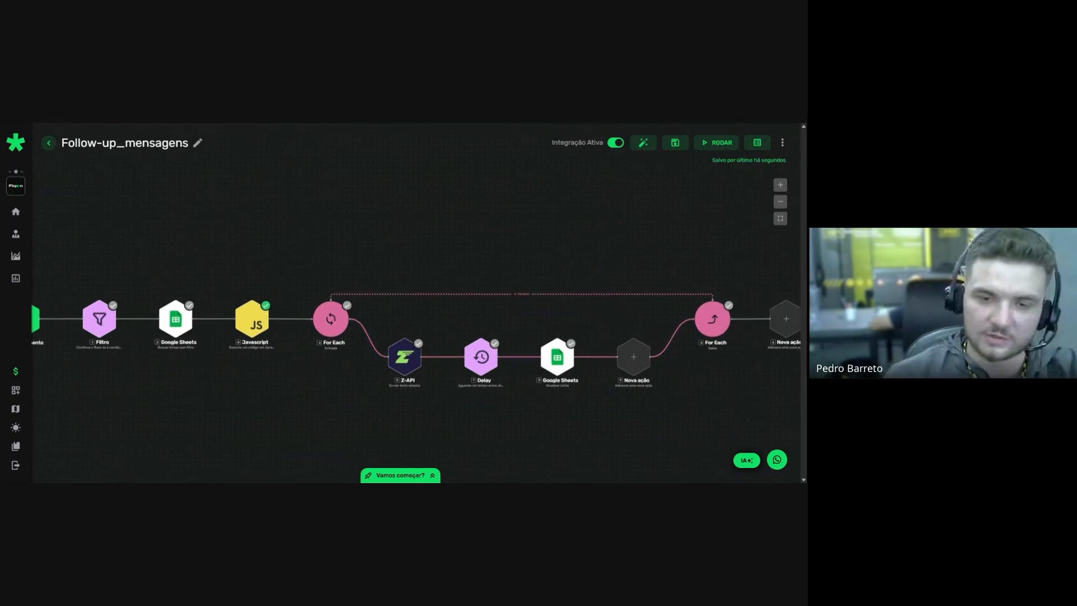
Set the mensagens_por_vez constant to 4 in the Javascript node's script and save the node
{"action": "scroll", "coordinate": [248, 354], "scroll_direction": "up", "scroll_amount": 2}
{"action": "left_click", "coordinate": [260, 292]}
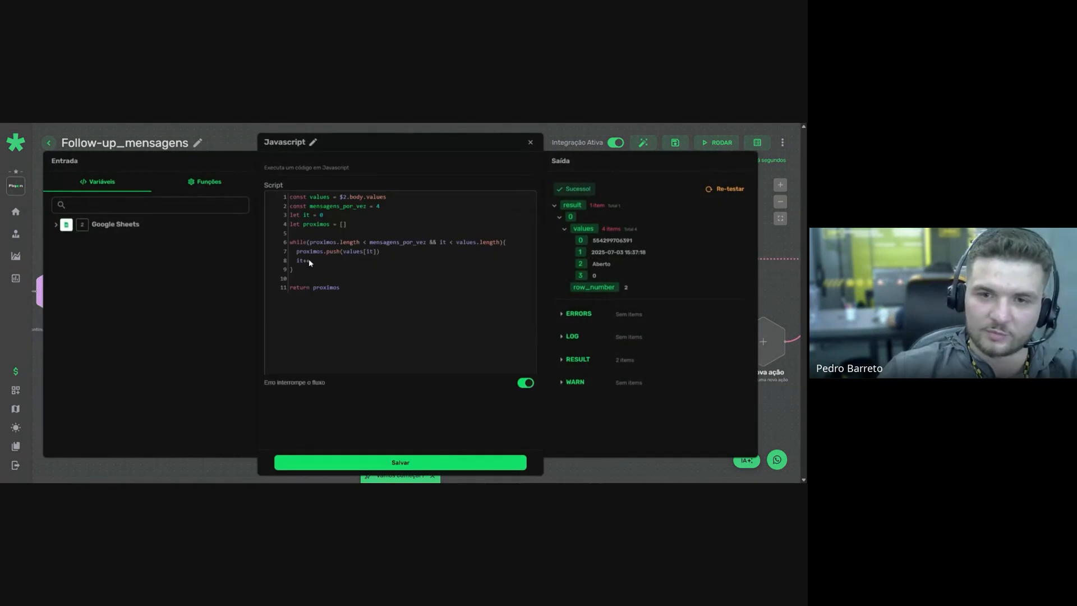
{"action": "left_click", "coordinate": [380, 207]}
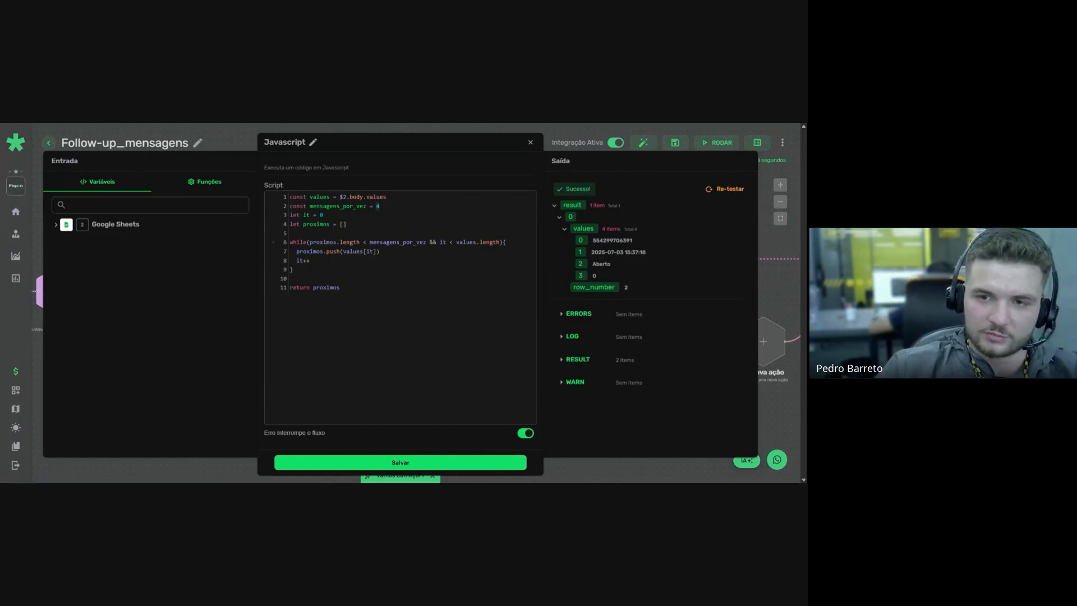
{"action": "key", "text": "BackSpace"}
{"action": "type", "text": "4"}
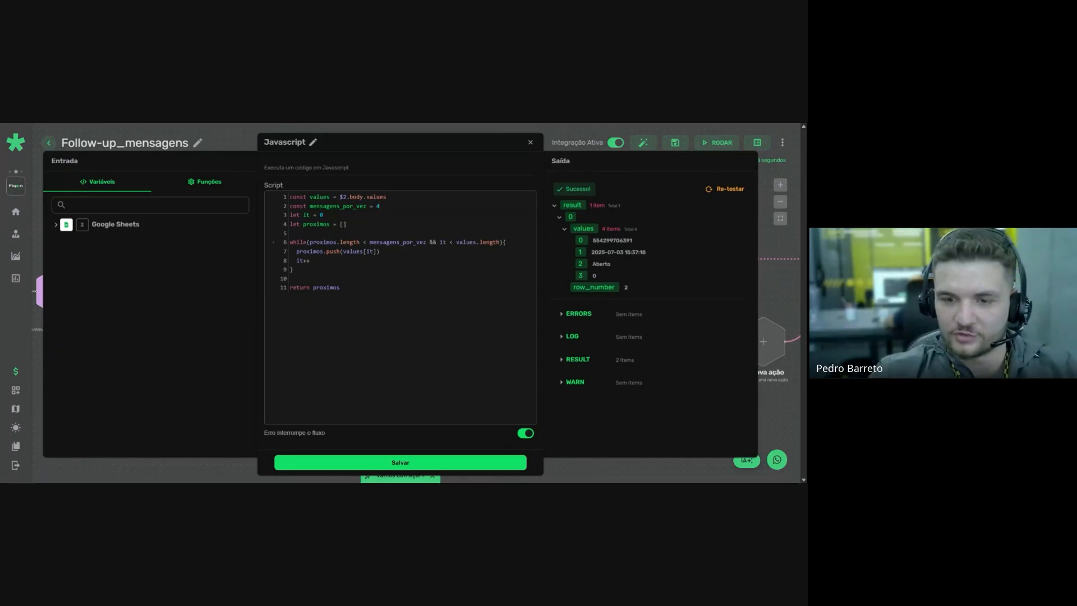
{"action": "left_click", "coordinate": [431, 470]}
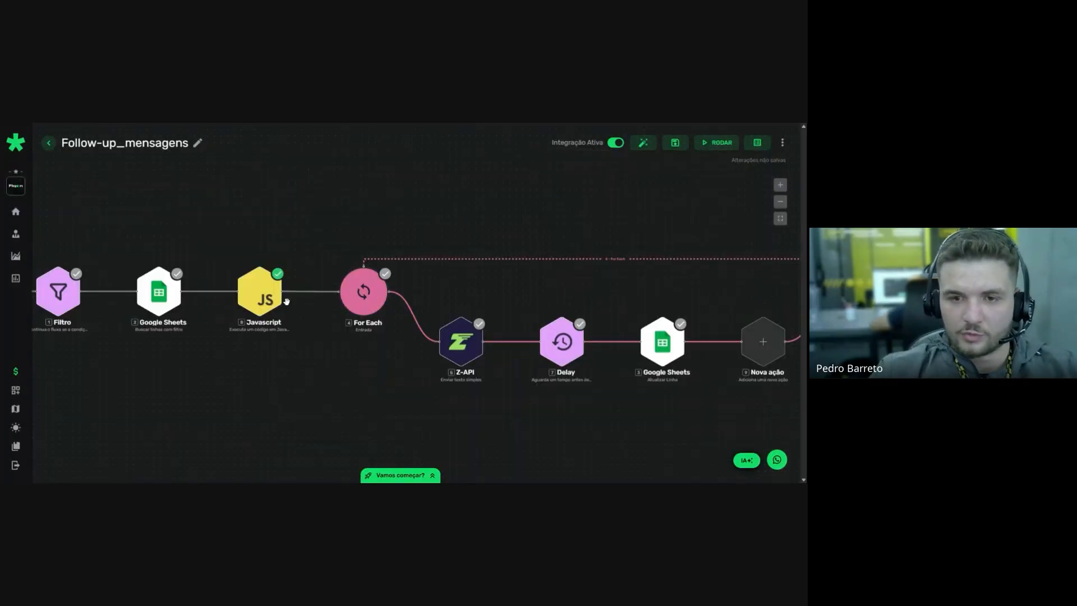
Reopen the Javascript node and examine its whole script, from the values constant to the returned proximos list
{"action": "left_click", "coordinate": [269, 294]}
{"action": "left_click", "coordinate": [414, 462]}
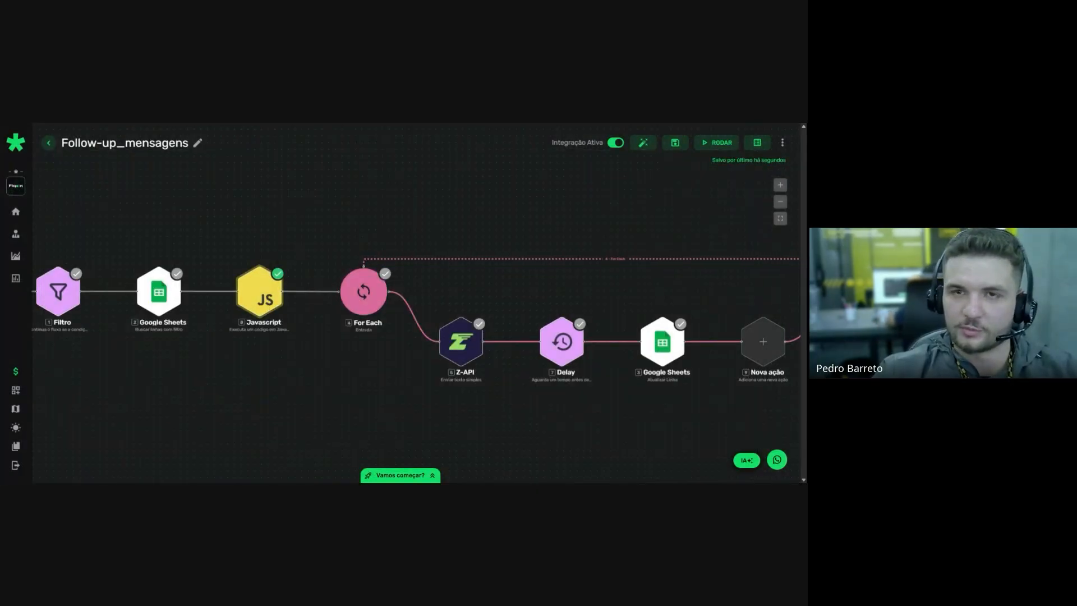
{"action": "left_click", "coordinate": [260, 292]}
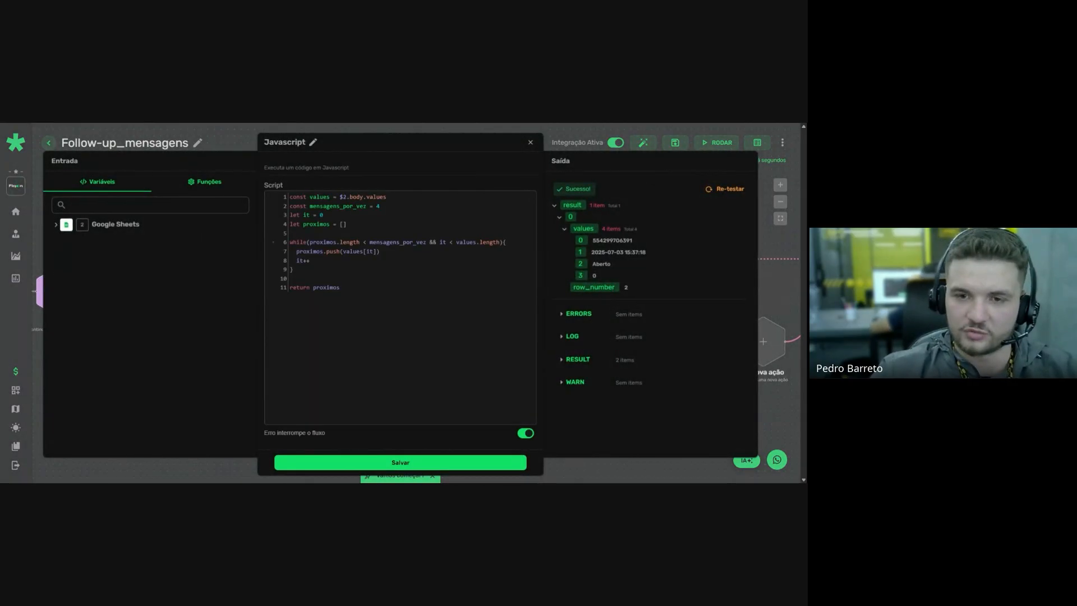
{"action": "left_click_drag", "start_coordinate": [325, 279], "coordinate": [277, 178]}
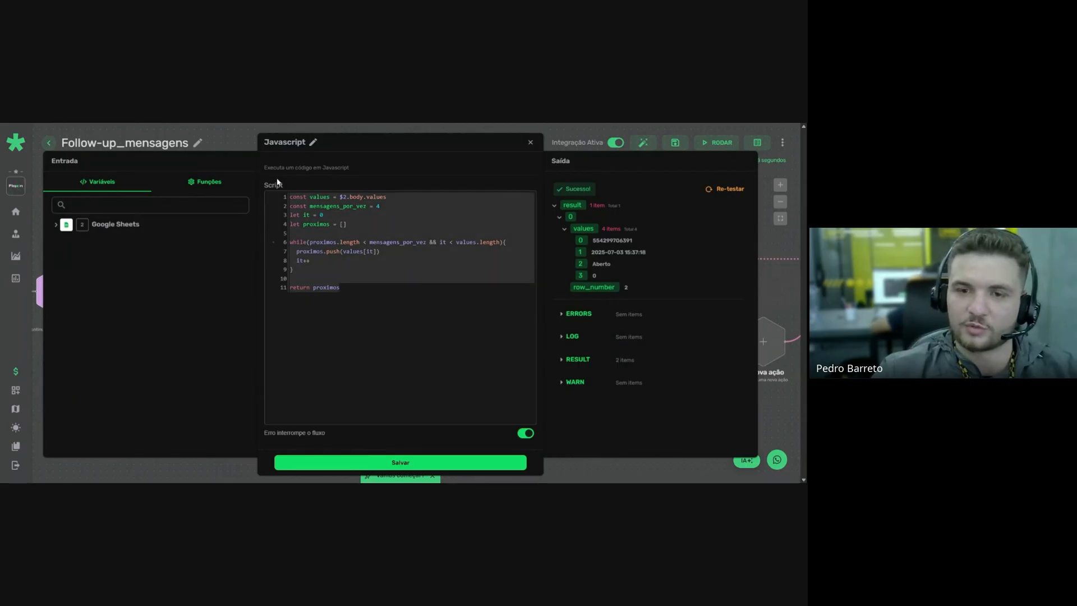
{"action": "left_click", "coordinate": [368, 298]}
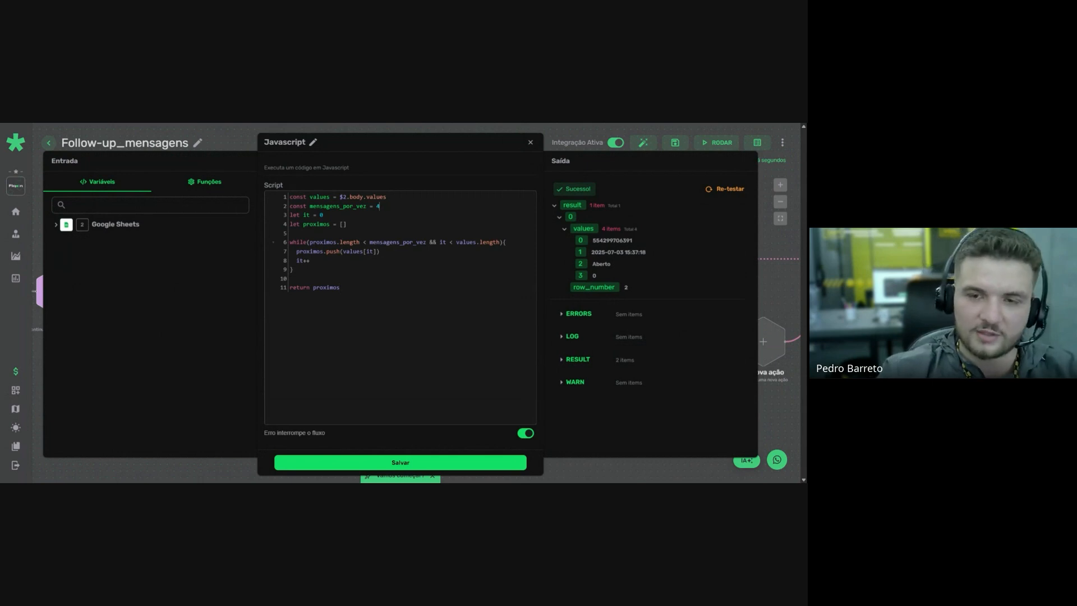
Set mensagens_por_vez to 4 in the Javascript action's script and save the action
{"action": "left_click", "coordinate": [263, 300]}
{"action": "left_click", "coordinate": [422, 463]}
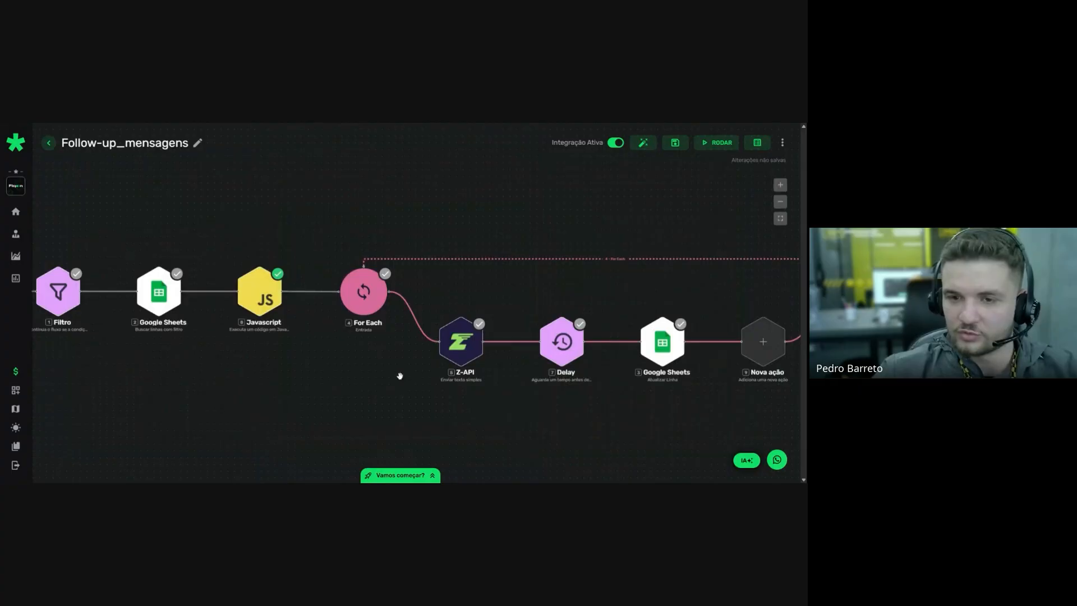
{"action": "scroll", "coordinate": [506, 393], "scroll_direction": "down", "scroll_amount": 3}
{"action": "left_click", "coordinate": [344, 336]}
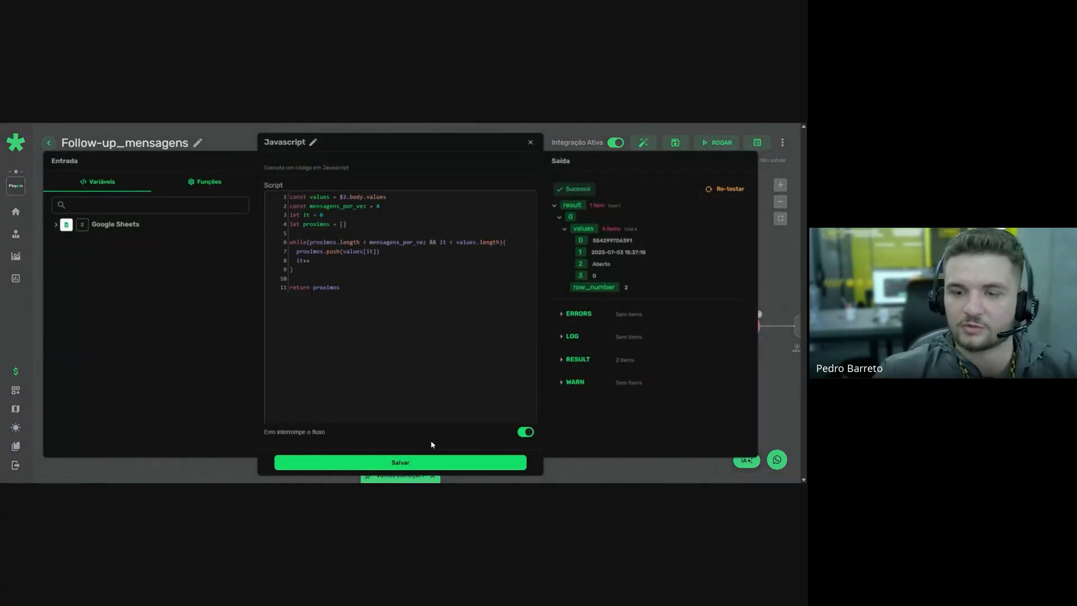
{"action": "key", "text": "BackSpace"}
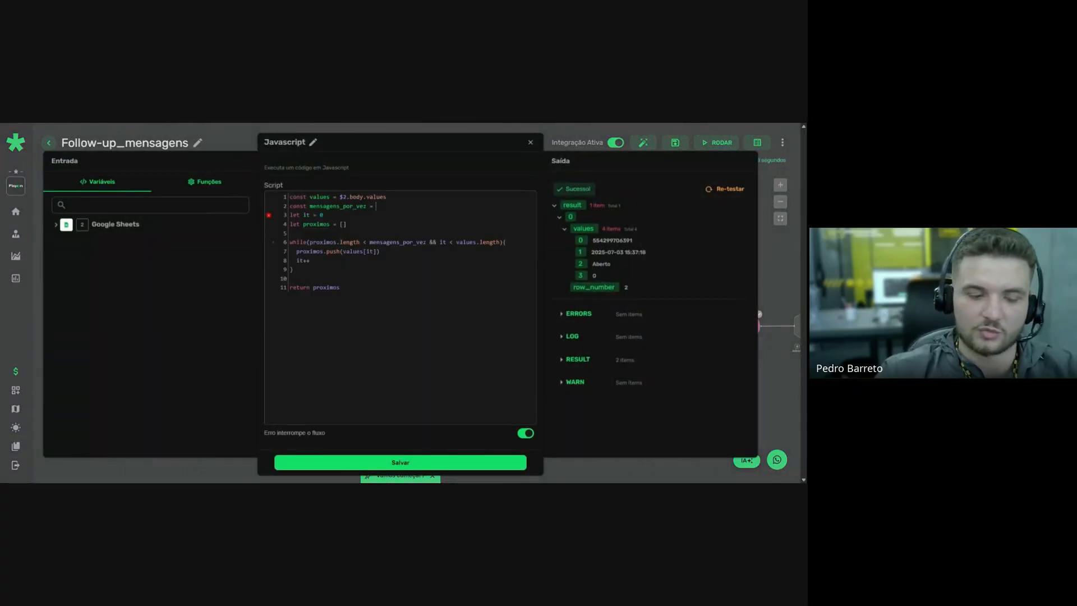
{"action": "type", "text": "1"}
{"action": "key", "text": "BackSpace"}
{"action": "type", "text": "4"}
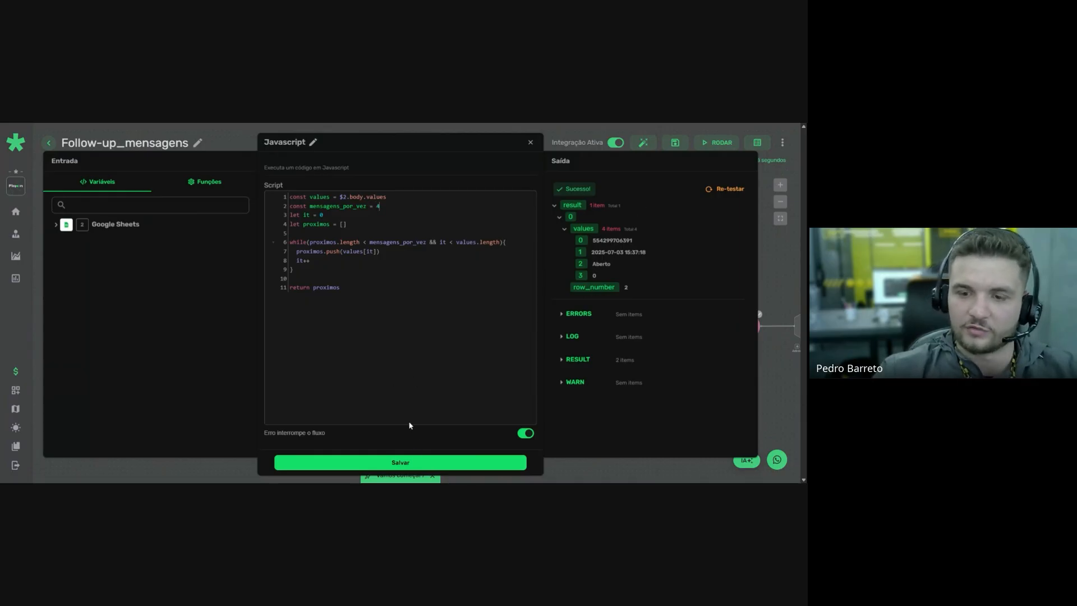
{"action": "left_click", "coordinate": [418, 459]}
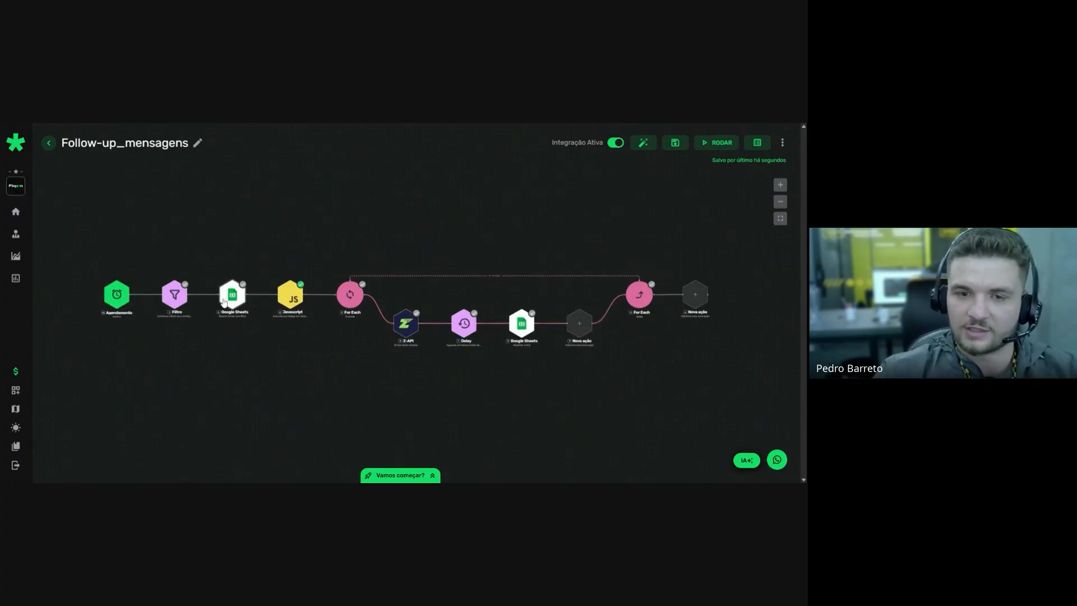
Review the Javascript action's script and the For Each action's list and output values
{"action": "scroll", "coordinate": [233, 301], "scroll_direction": "up", "scroll_amount": 2}
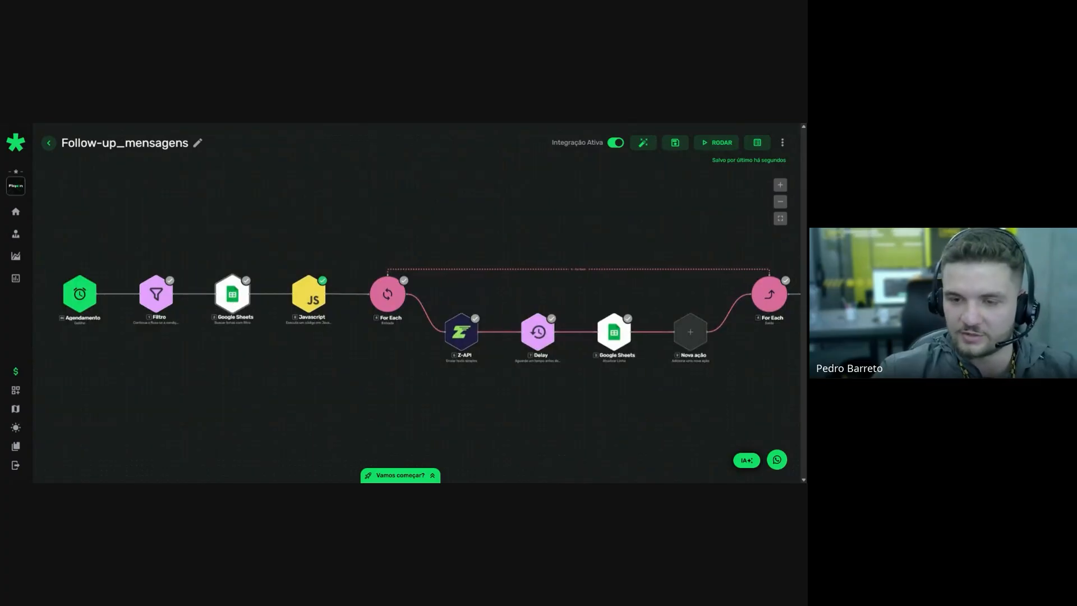
{"action": "left_click", "coordinate": [312, 301]}
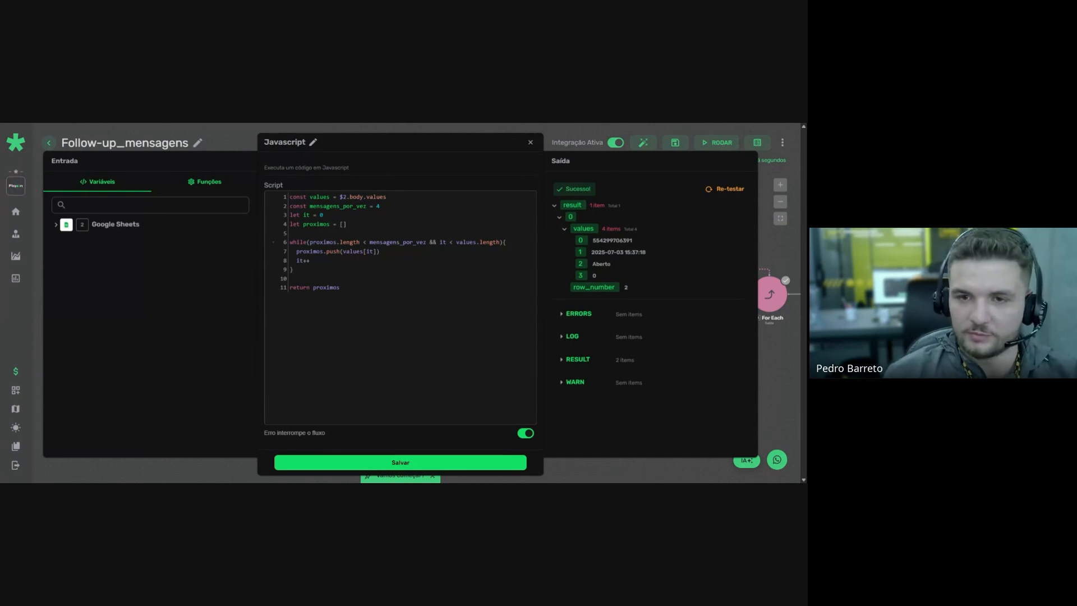
{"action": "left_click", "coordinate": [401, 461]}
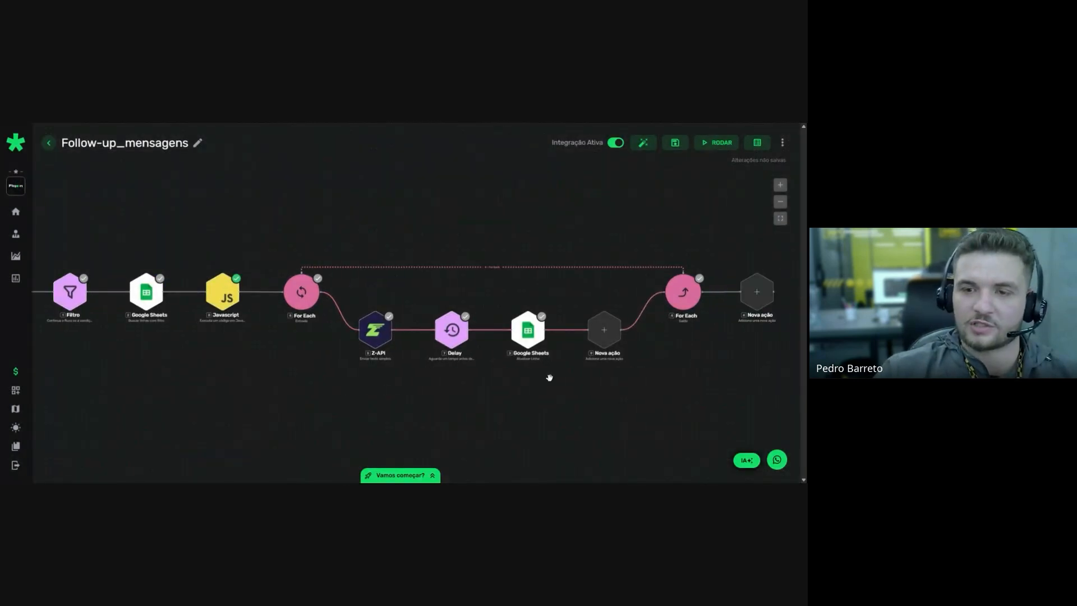
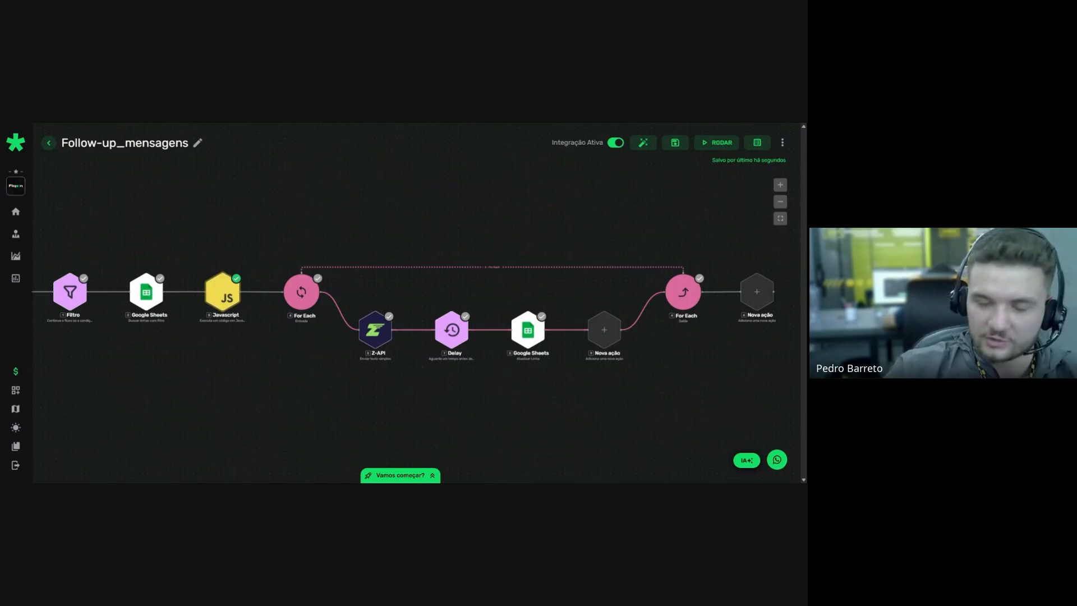
{"action": "left_click_drag", "start_coordinate": [253, 340], "coordinate": [149, 340]}
{"action": "left_click", "coordinate": [197, 296]}
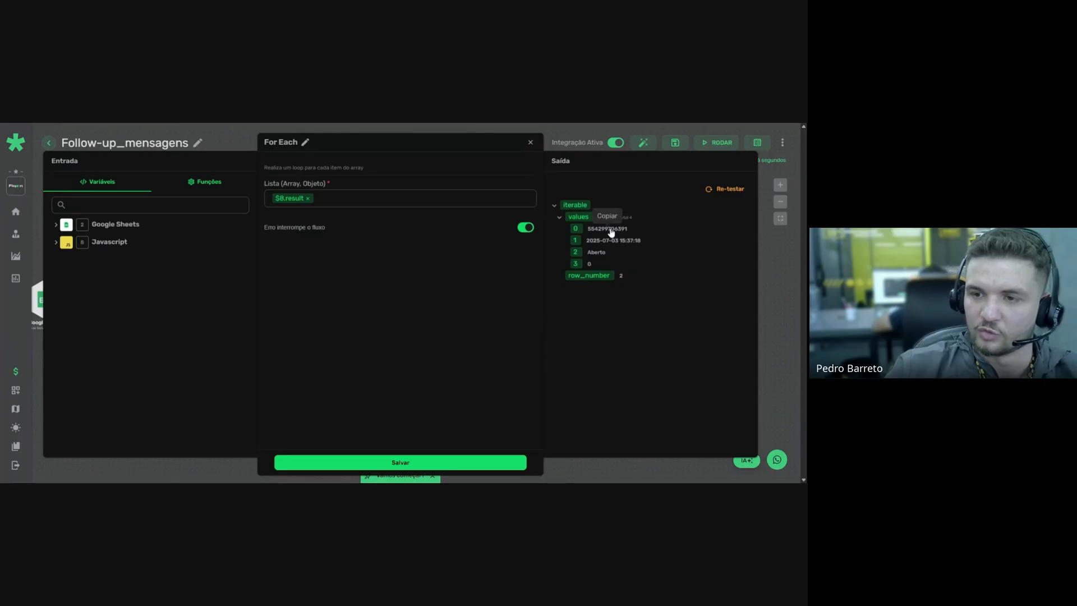
{"action": "left_click", "coordinate": [378, 462]}
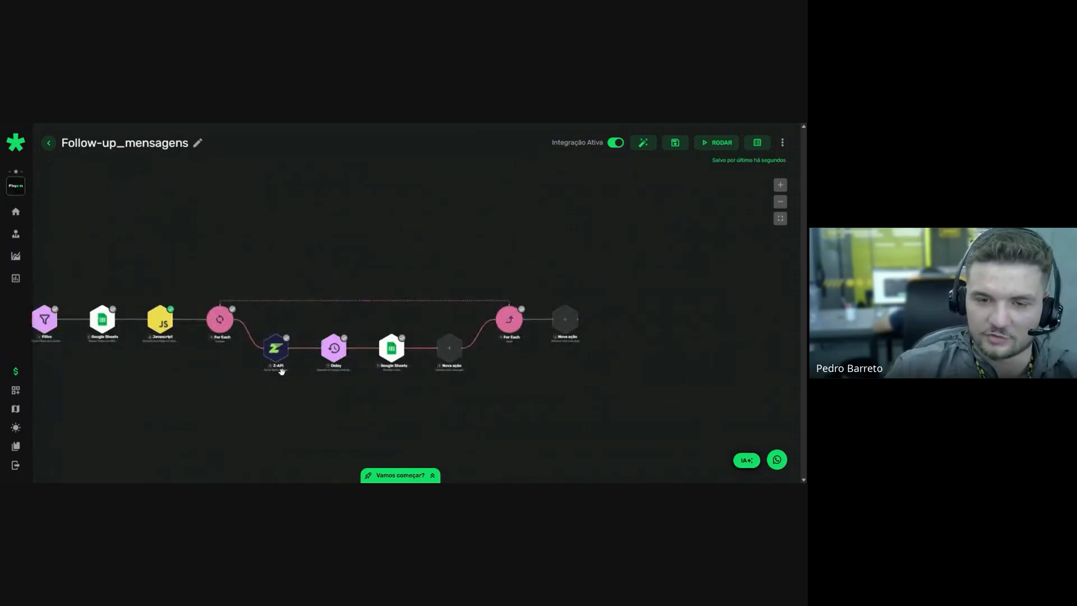
Examine the Z-API action's contact number variable, the For Each values available to it, and its message text
{"action": "left_click", "coordinate": [273, 335]}
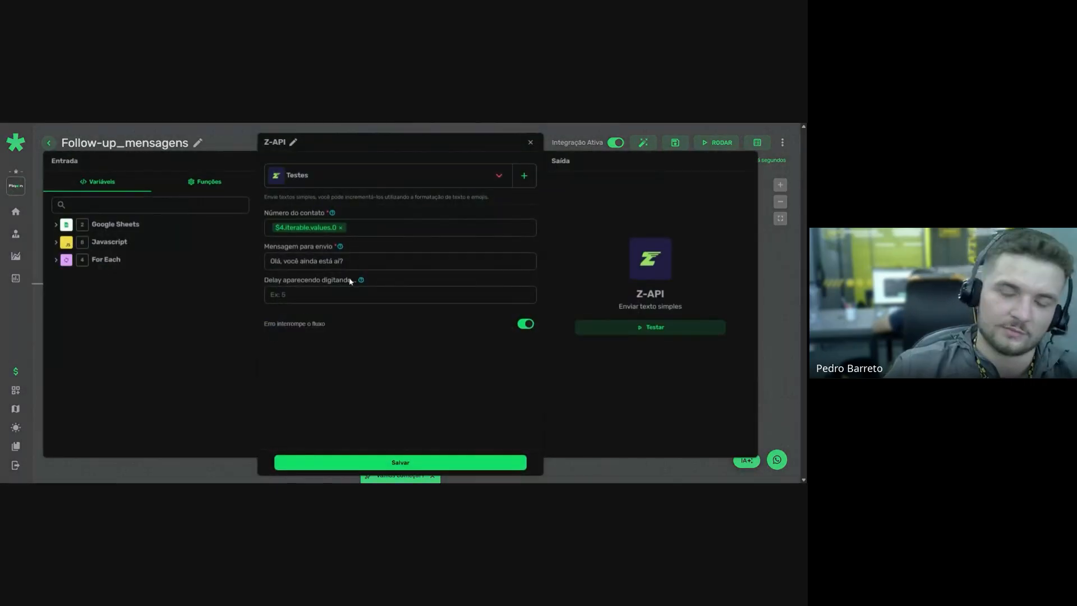
{"action": "left_click", "coordinate": [349, 463]}
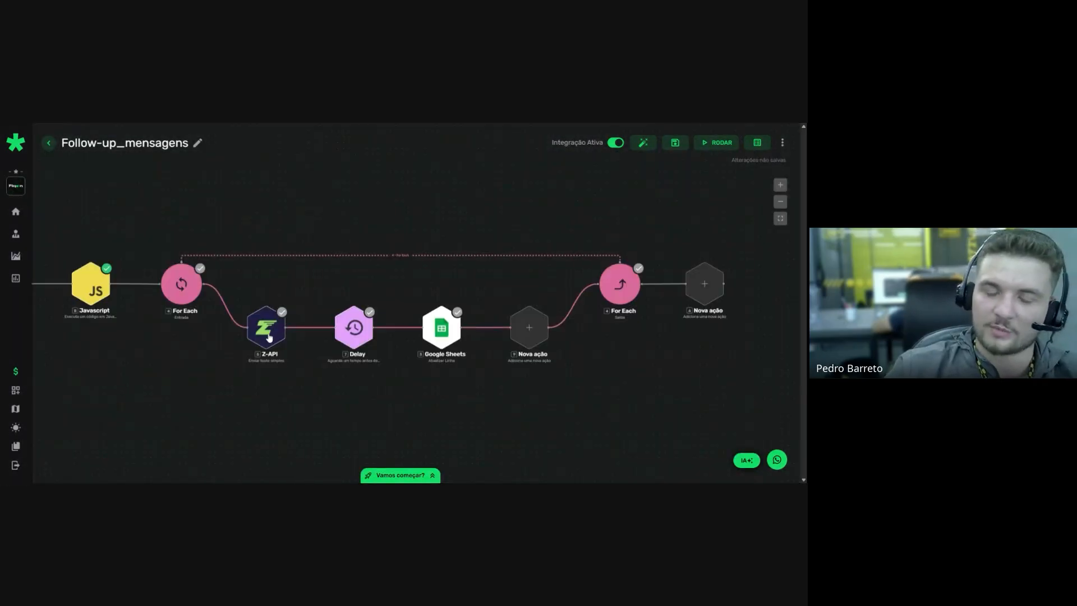
{"action": "left_click", "coordinate": [269, 337]}
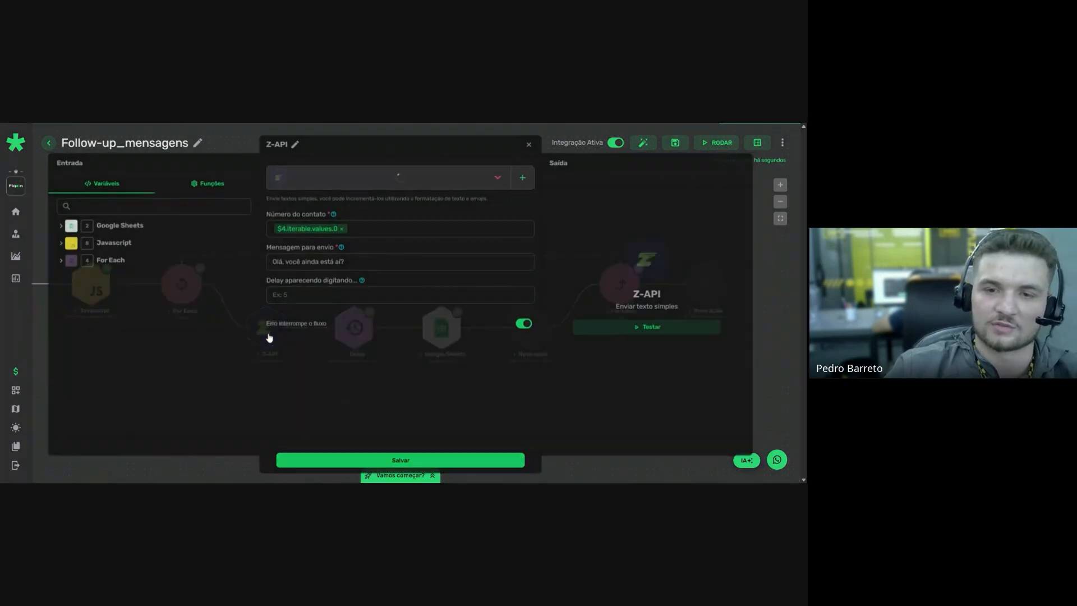
{"action": "mouse_move", "coordinate": [287, 228]}
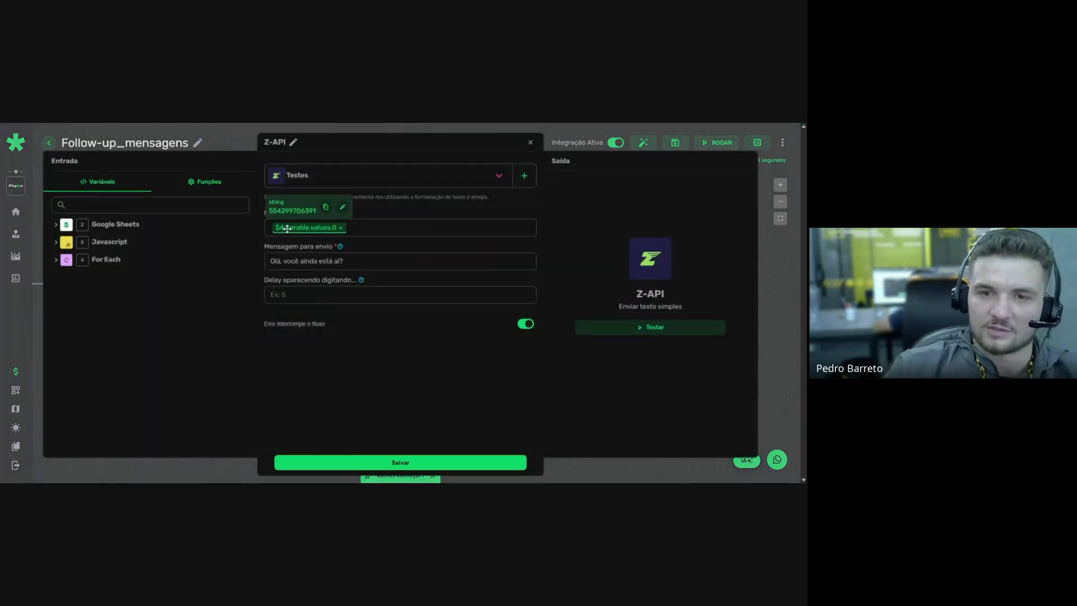
{"action": "left_click", "coordinate": [98, 260]}
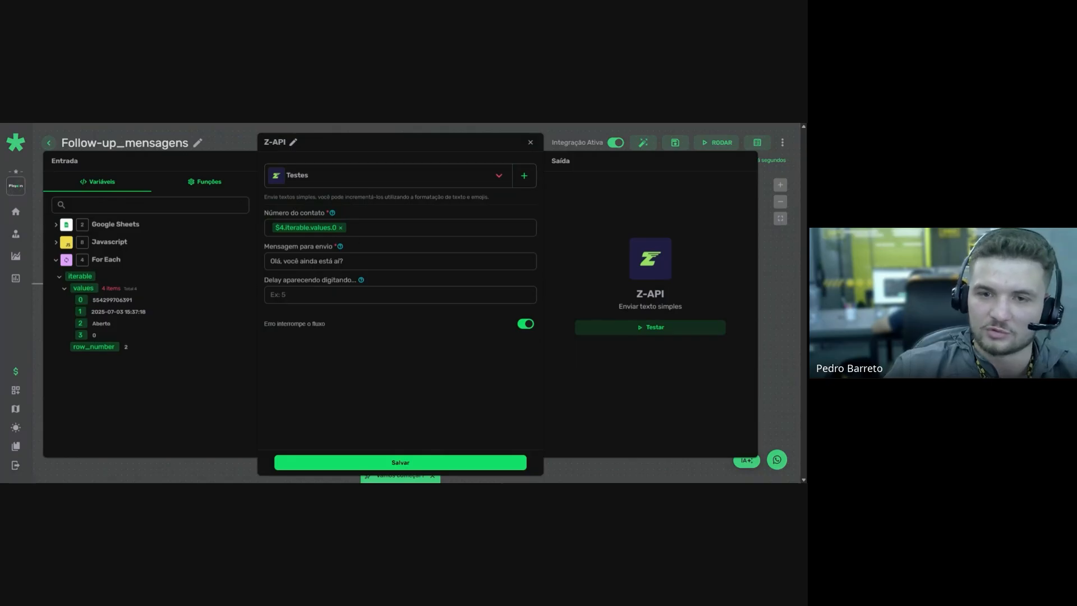
{"action": "left_click_drag", "start_coordinate": [359, 261], "coordinate": [287, 261]}
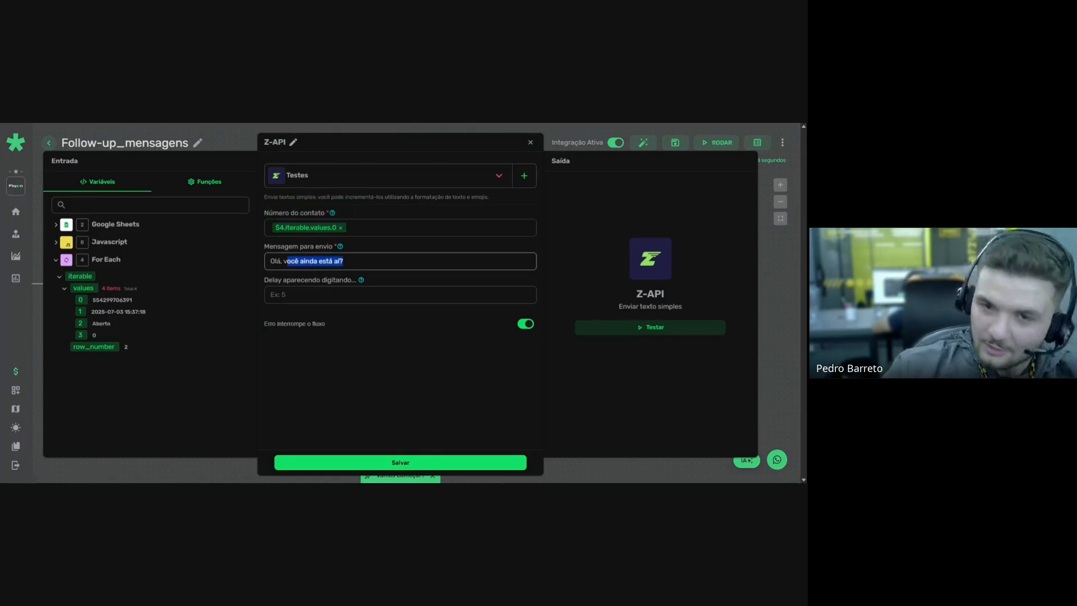
{"action": "left_click", "coordinate": [357, 380]}
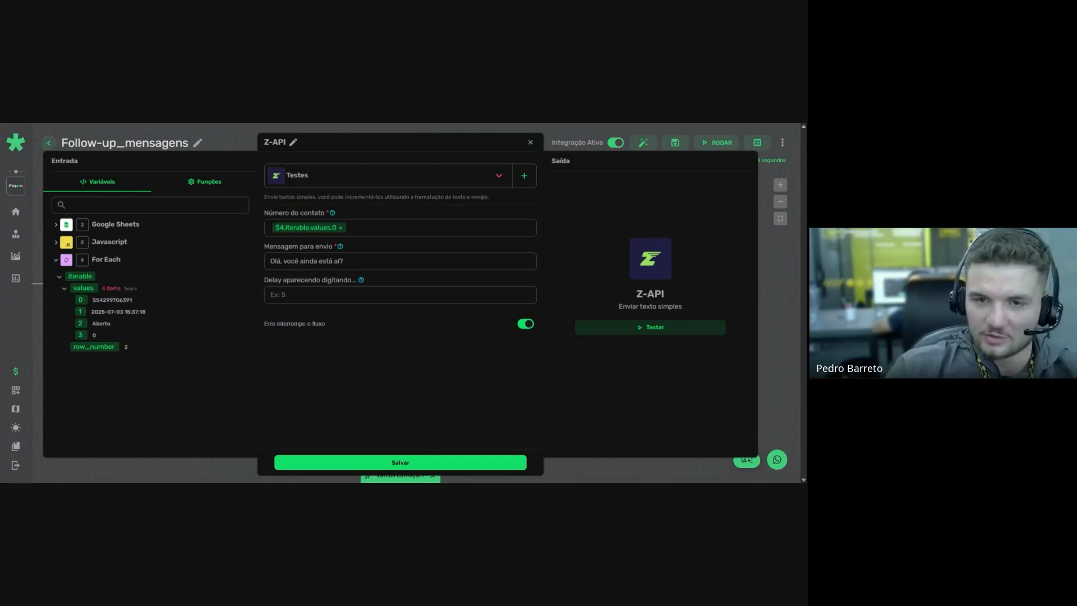
{"action": "left_click_drag", "start_coordinate": [347, 261], "coordinate": [244, 262]}
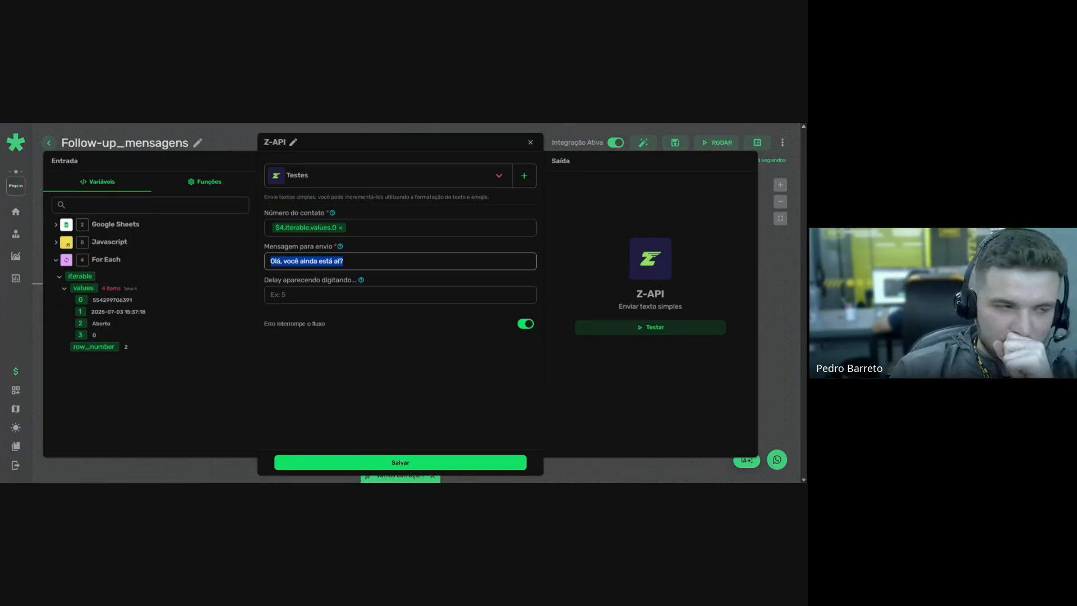
{"action": "left_click", "coordinate": [344, 262]}
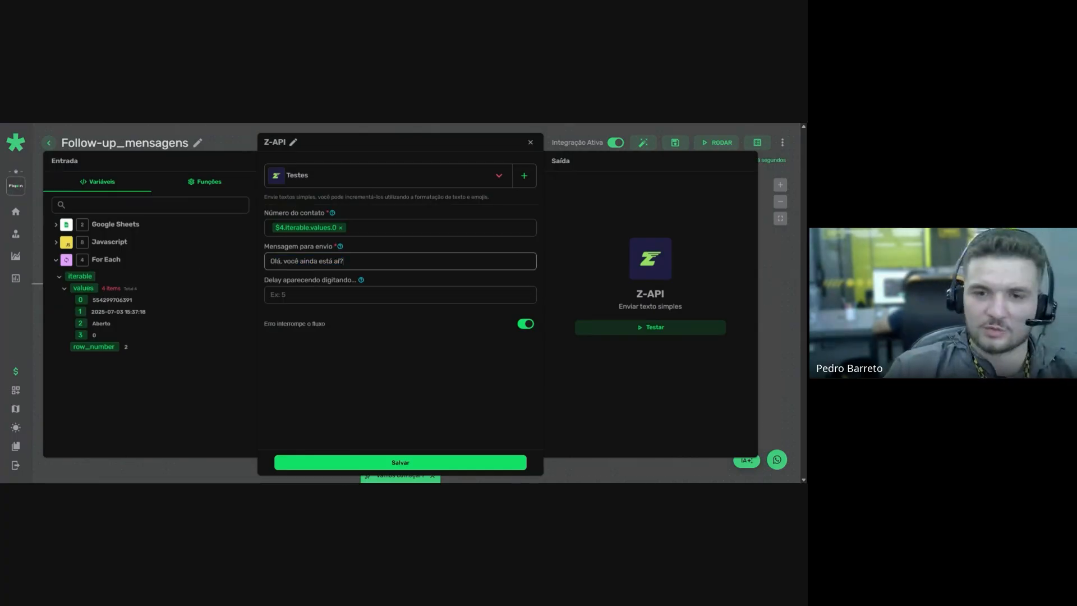
Re-enter "Olá, você ainda está aí?" as the Z-API action's message and save the action
{"action": "key", "text": "ctrl+a"}
{"action": "key", "text": "ctrl+x"}
{"action": "key", "text": "ctrl+v"}
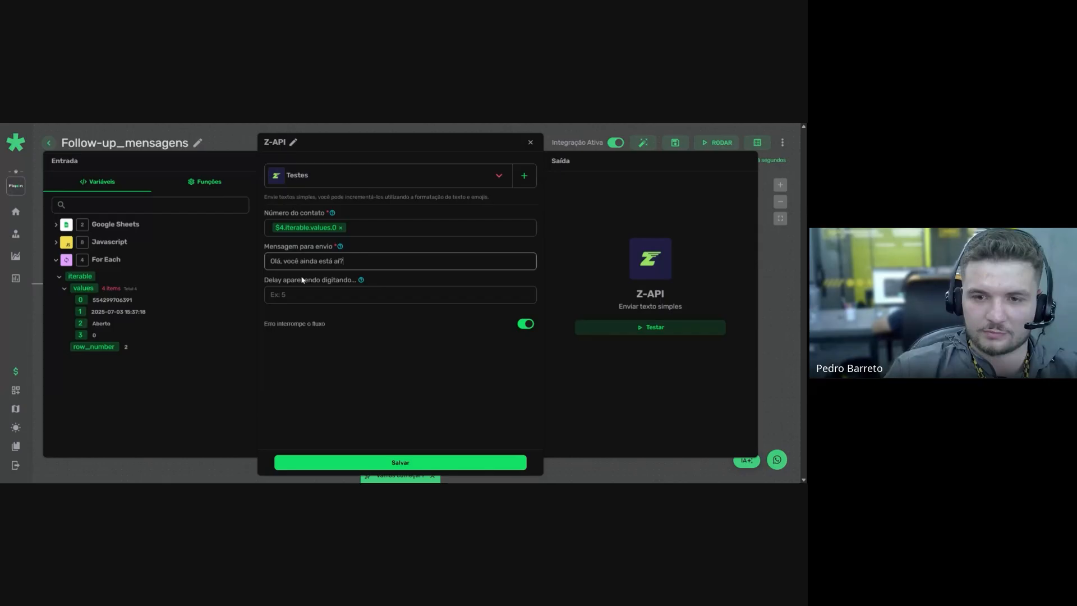
{"action": "left_click", "coordinate": [388, 463]}
{"action": "left_click", "coordinate": [266, 331]}
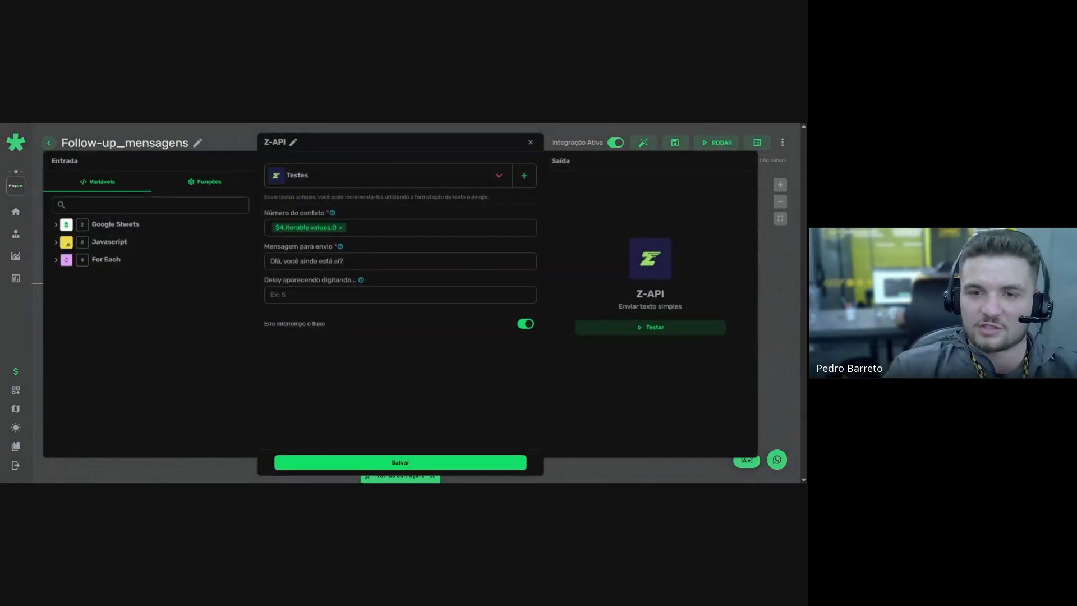
{"action": "left_click", "coordinate": [409, 463]}
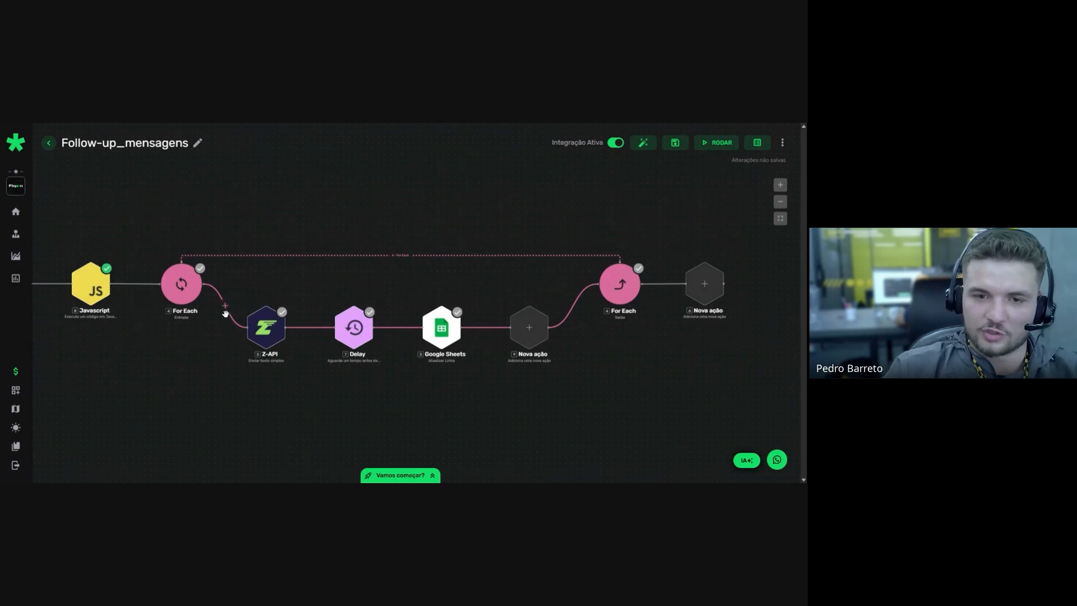
Insert a ChatGPT "Enviar um Prompt" action between the For Each and Z-API actions
{"action": "left_click", "coordinate": [224, 306]}
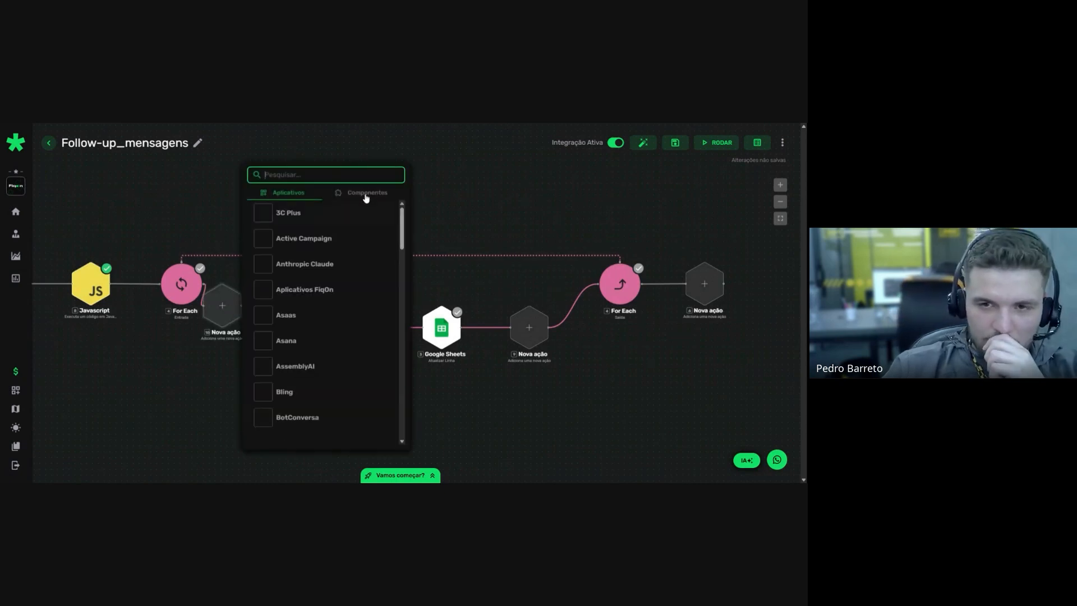
{"action": "scroll", "coordinate": [312, 339], "scroll_direction": "down", "scroll_amount": 5}
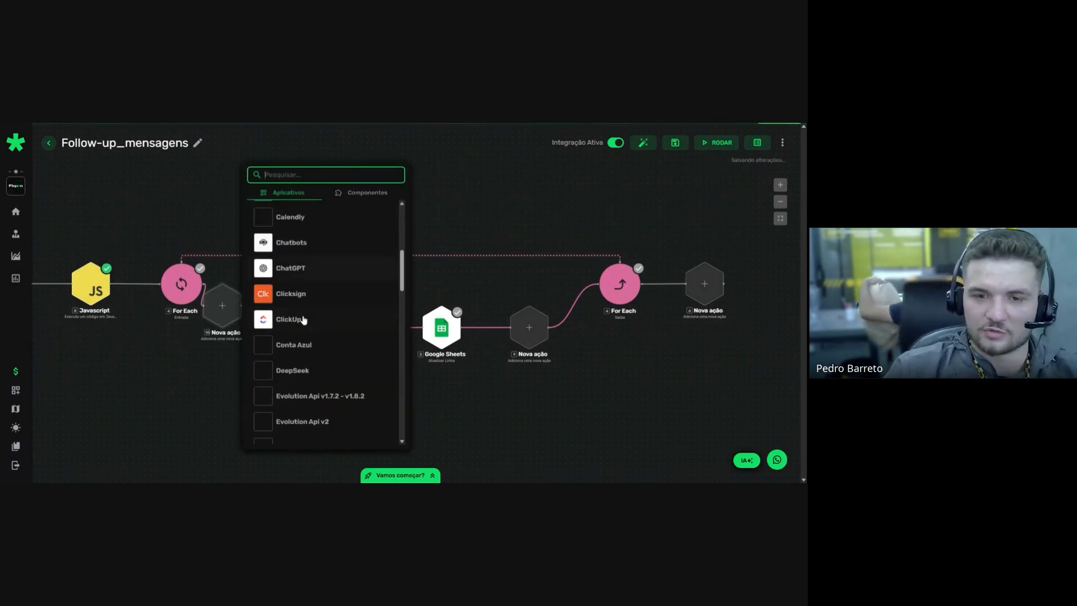
{"action": "left_click", "coordinate": [301, 268]}
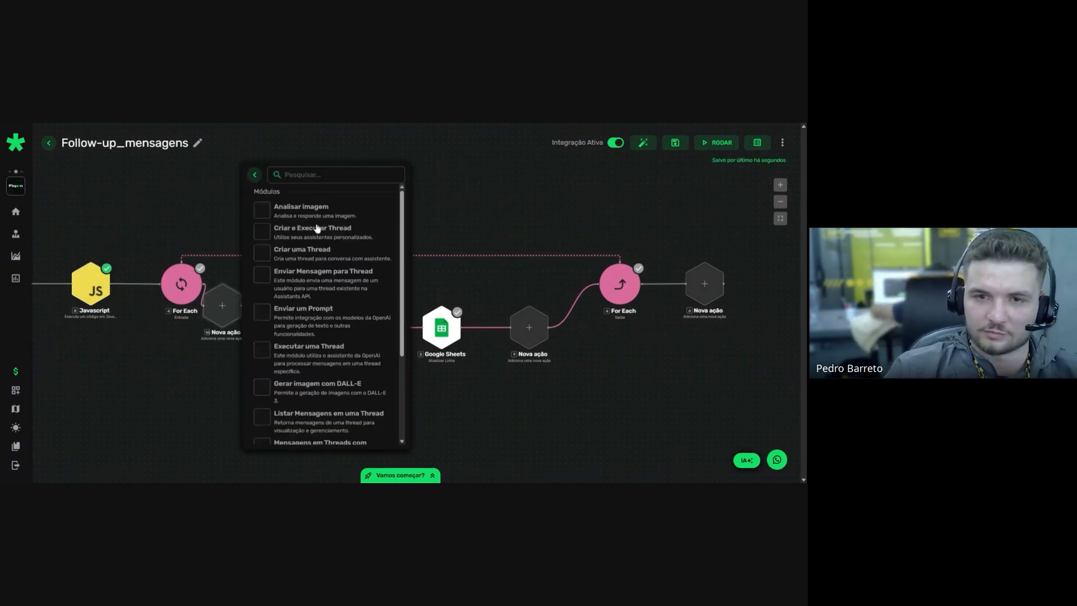
{"action": "left_click", "coordinate": [325, 317]}
Choose the 3C connection and the gpt-4o-mini model for the ChatGPT action
{"action": "left_click", "coordinate": [335, 178]}
{"action": "left_click", "coordinate": [330, 203]}
{"action": "left_click", "coordinate": [332, 240]}
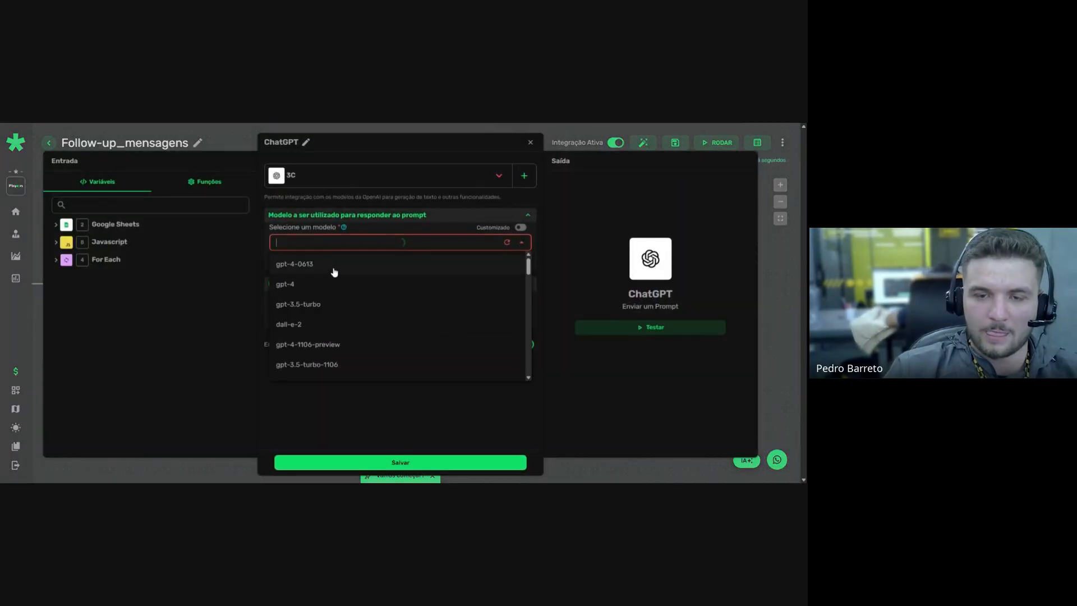
{"action": "scroll", "coordinate": [327, 298], "scroll_direction": "down", "scroll_amount": 5}
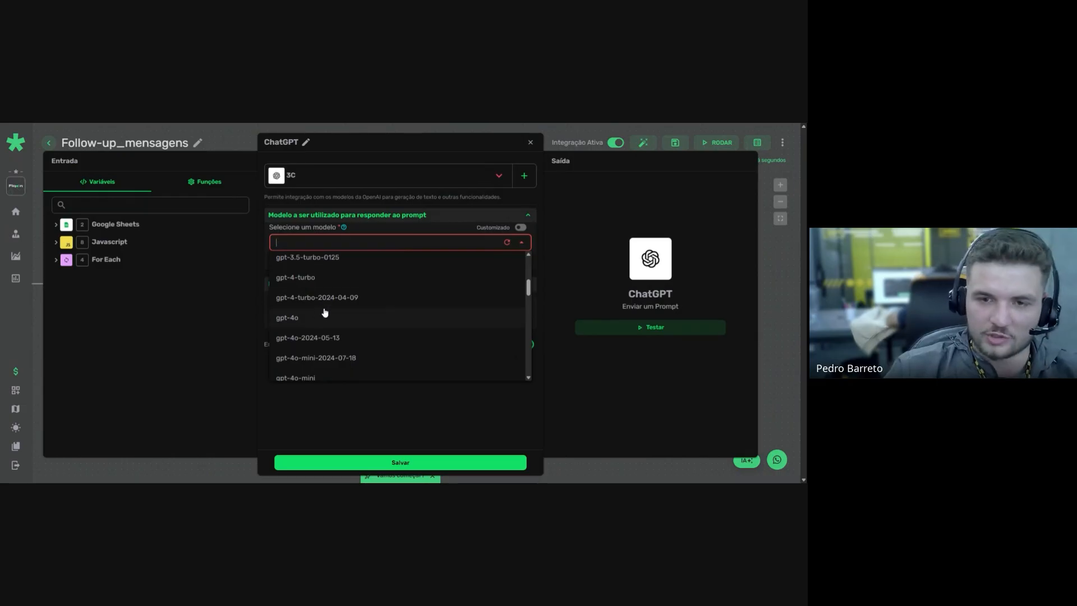
{"action": "scroll", "coordinate": [326, 313], "scroll_direction": "down", "scroll_amount": 2}
{"action": "left_click", "coordinate": [329, 294]}
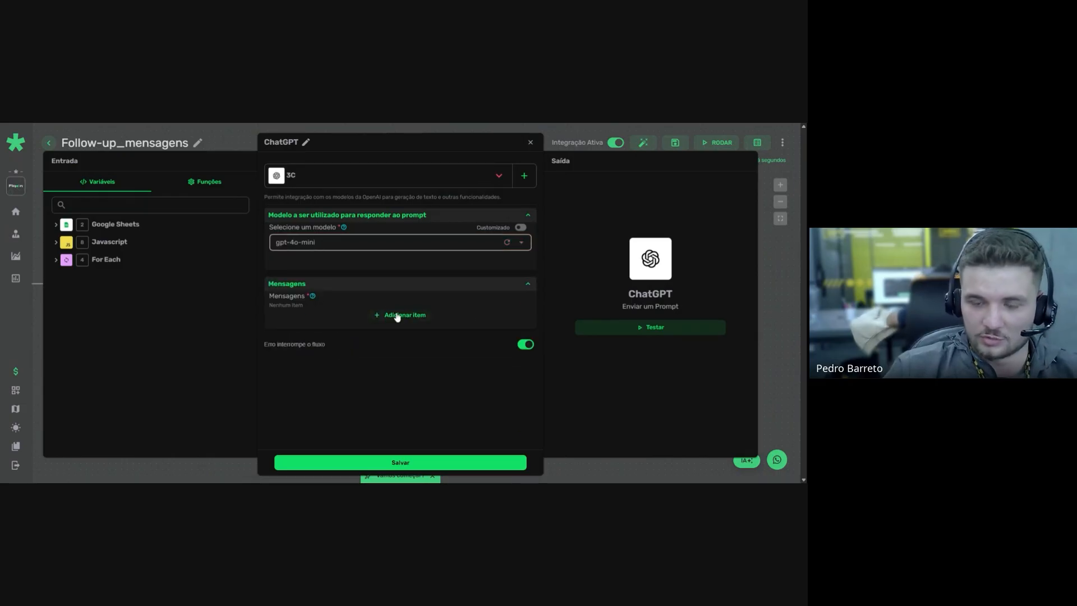
Add a ChatGPT message with the Usuário role and the content "Faça uma mensagem para uma", and save the action
{"action": "left_click", "coordinate": [397, 315]}
{"action": "left_click", "coordinate": [339, 334]}
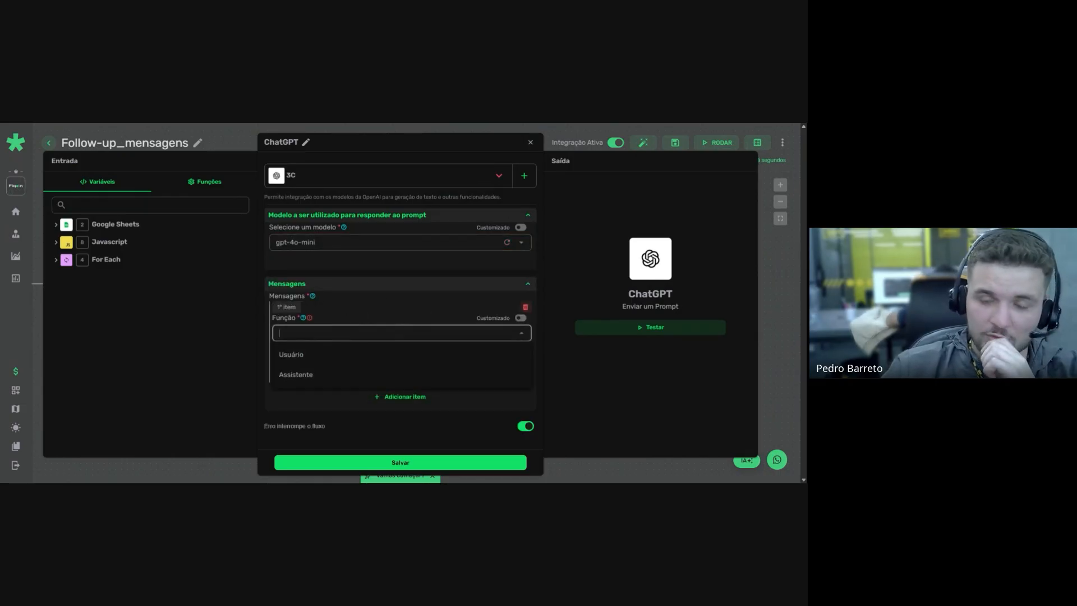
{"action": "left_click", "coordinate": [316, 361]}
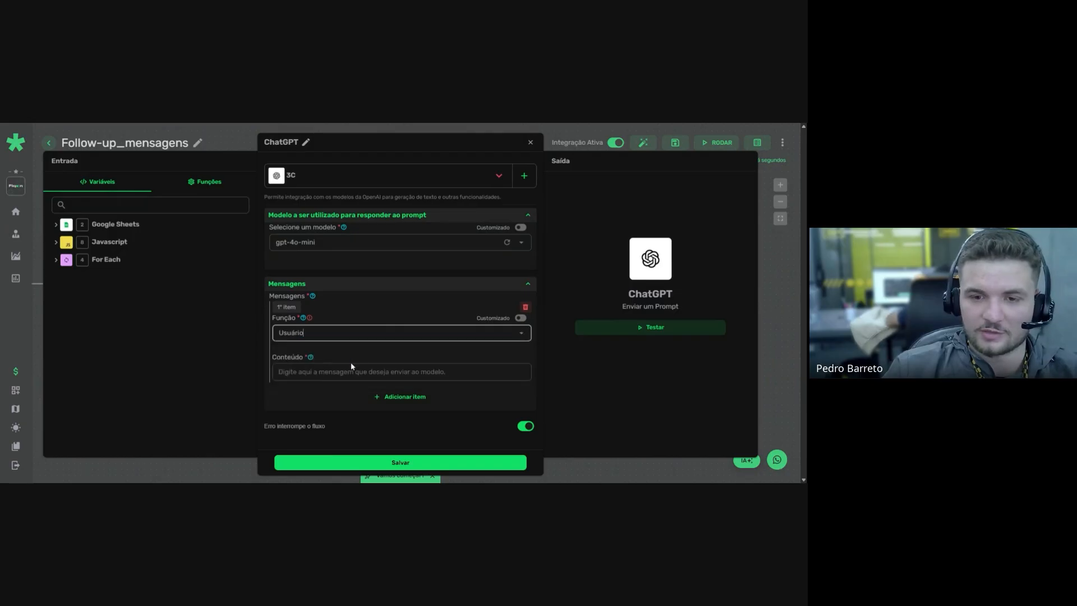
{"action": "left_click", "coordinate": [380, 366]}
{"action": "type", "text": "O"}
{"action": "key", "text": "BackSpace"}
{"action": "type", "text": "Faça uma mensagem para uma"}
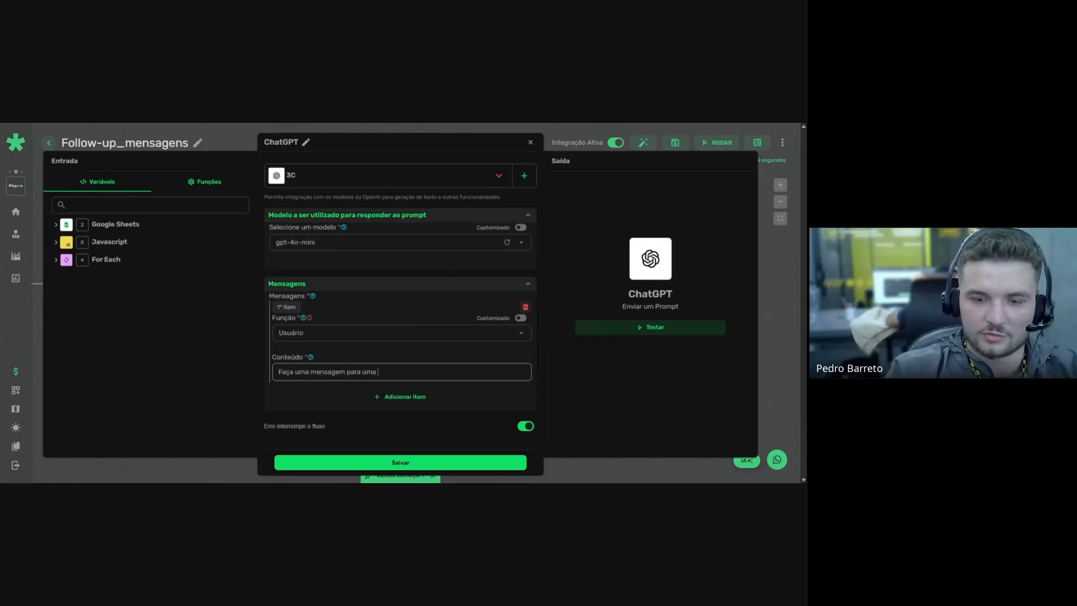
{"action": "left_click", "coordinate": [378, 469]}
Check the Z-API action's message settings and delete the ChatGPT action after For Each
{"action": "left_click", "coordinate": [265, 328]}
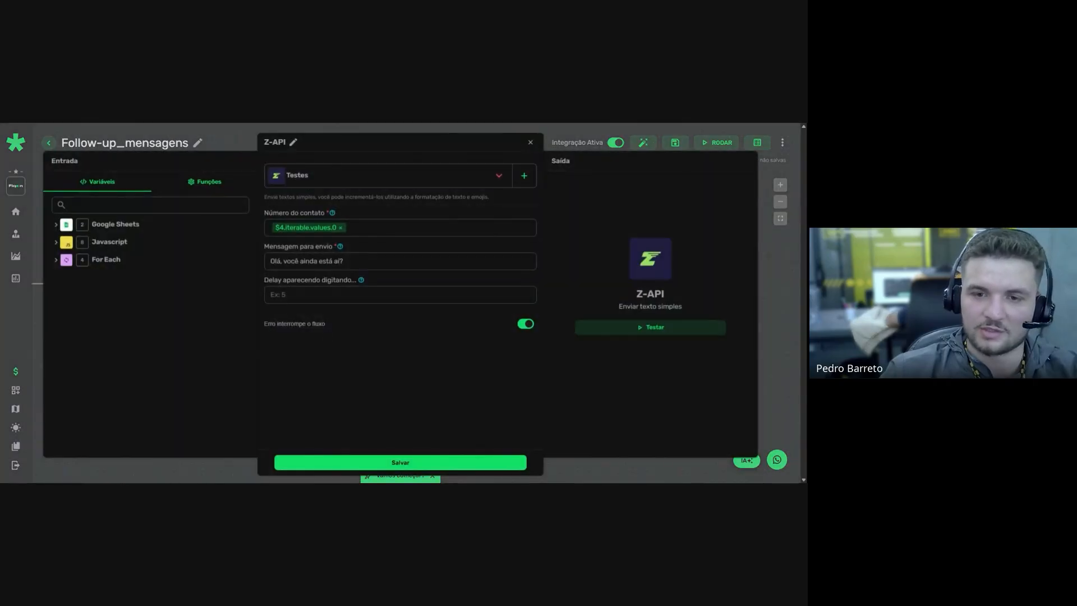
{"action": "left_click", "coordinate": [400, 463]}
{"action": "right_click", "coordinate": [265, 321]}
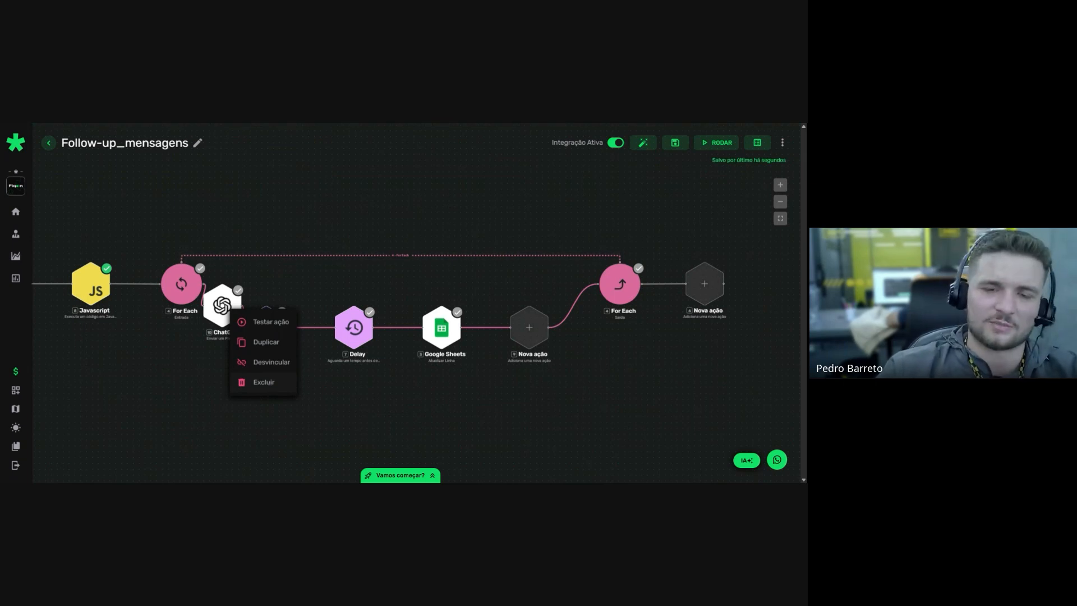
{"action": "left_click", "coordinate": [263, 382]}
Review the Z-API action's message text inside the For Each loop and save the action
{"action": "left_click_drag", "start_coordinate": [325, 394], "coordinate": [275, 364]}
{"action": "left_click", "coordinate": [219, 293]}
{"action": "left_click_drag", "start_coordinate": [346, 262], "coordinate": [252, 263]}
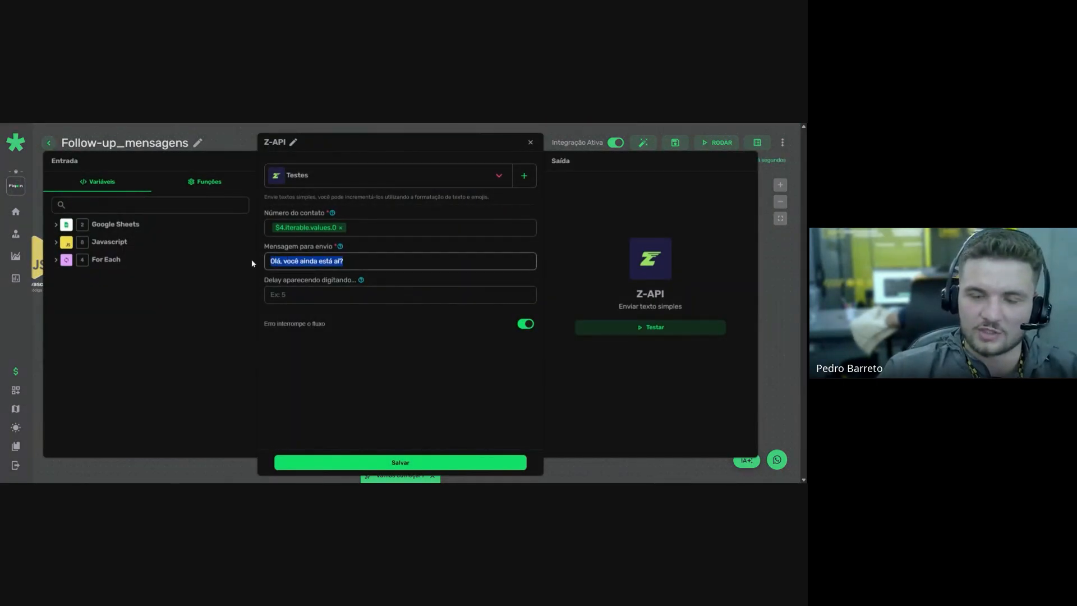
{"action": "left_click", "coordinate": [418, 463]}
Check the Delay action's wait time inside the loop and save the action
{"action": "left_click_drag", "start_coordinate": [332, 378], "coordinate": [247, 387]}
{"action": "left_click", "coordinate": [236, 353]}
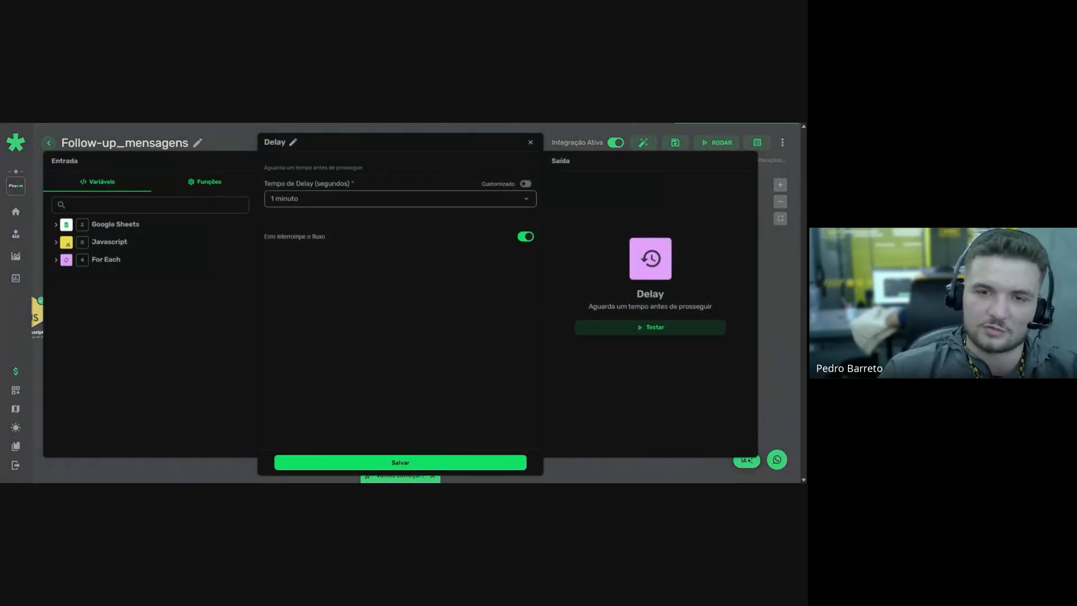
{"action": "left_click", "coordinate": [404, 463]}
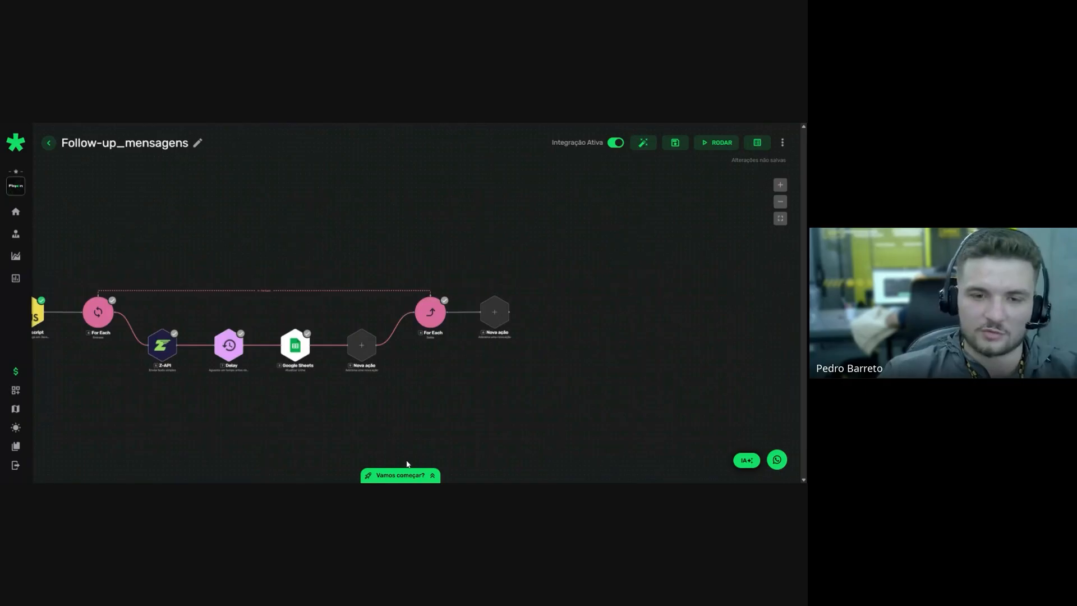
{"action": "left_click", "coordinate": [225, 350]}
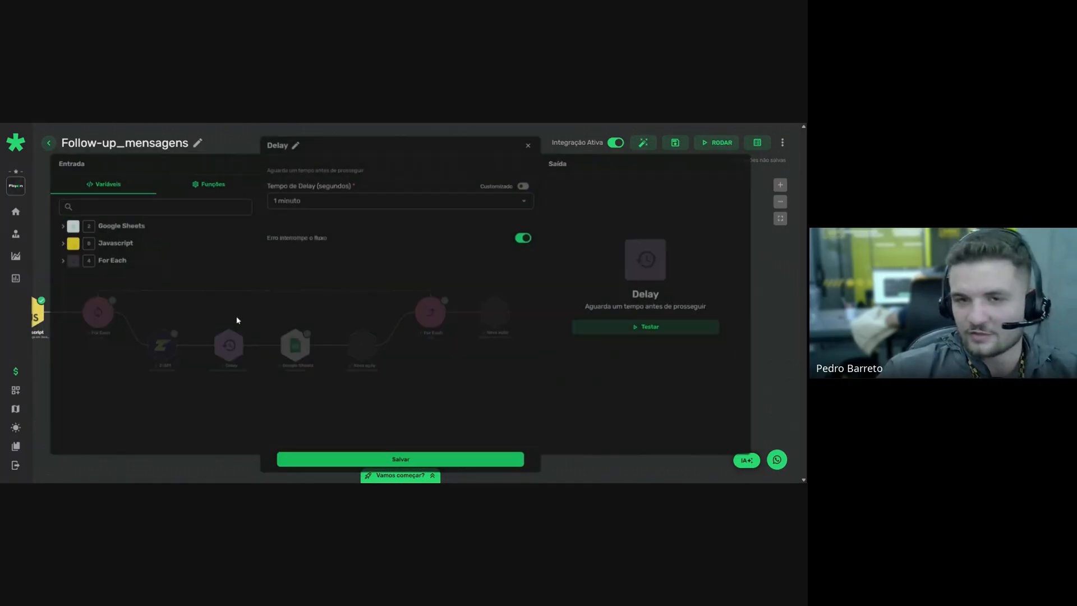
{"action": "left_click", "coordinate": [427, 466]}
Recheck the Z-API action's contact number, message and typing-delay settings and save the action
{"action": "scroll", "coordinate": [251, 431], "scroll_direction": "left", "scroll_amount": 3}
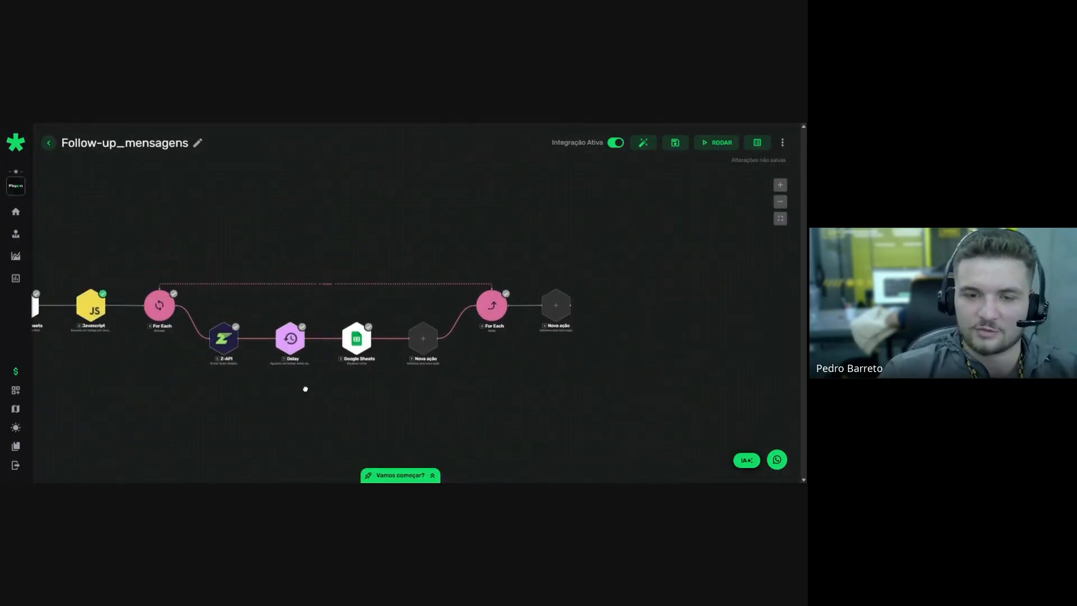
{"action": "scroll", "coordinate": [291, 392], "scroll_direction": "down", "scroll_amount": 1}
{"action": "left_click", "coordinate": [259, 343]}
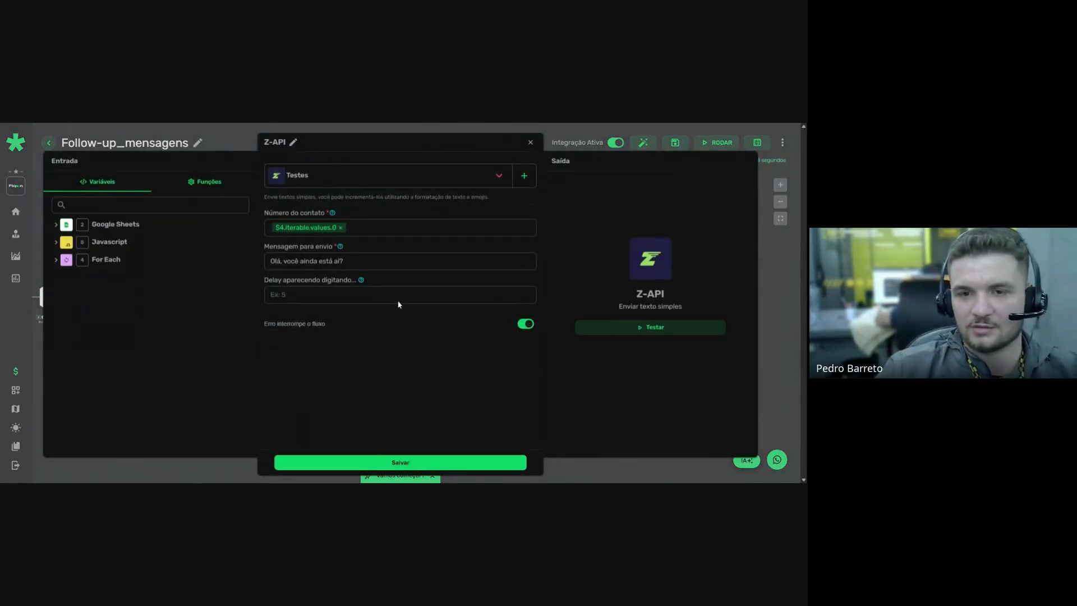
{"action": "left_click", "coordinate": [404, 463]}
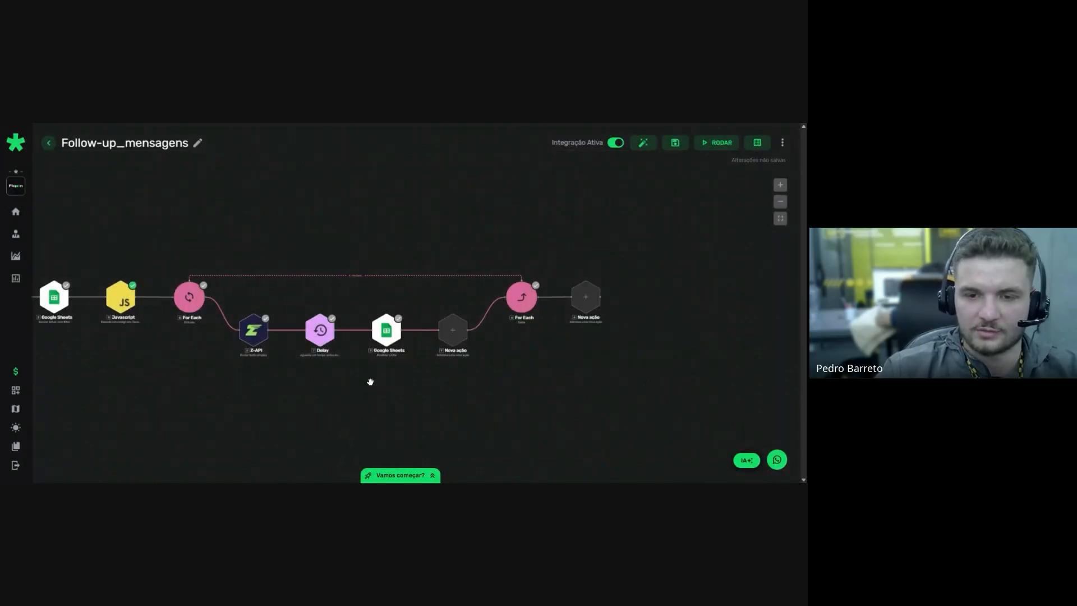
Look over the Google Sheets action after the Delay, save it, and view its place in the loop
{"action": "scroll", "coordinate": [370, 382], "scroll_direction": "right", "scroll_amount": 5}
{"action": "scroll", "coordinate": [334, 389], "scroll_direction": "up", "scroll_amount": 3}
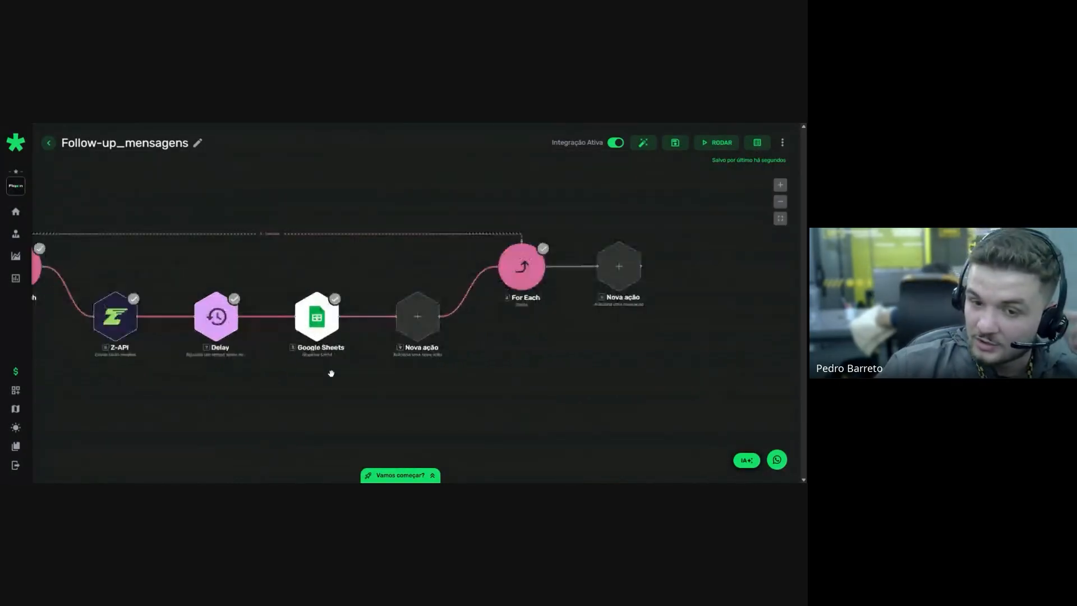
{"action": "left_click", "coordinate": [317, 317]}
{"action": "left_click", "coordinate": [382, 461]}
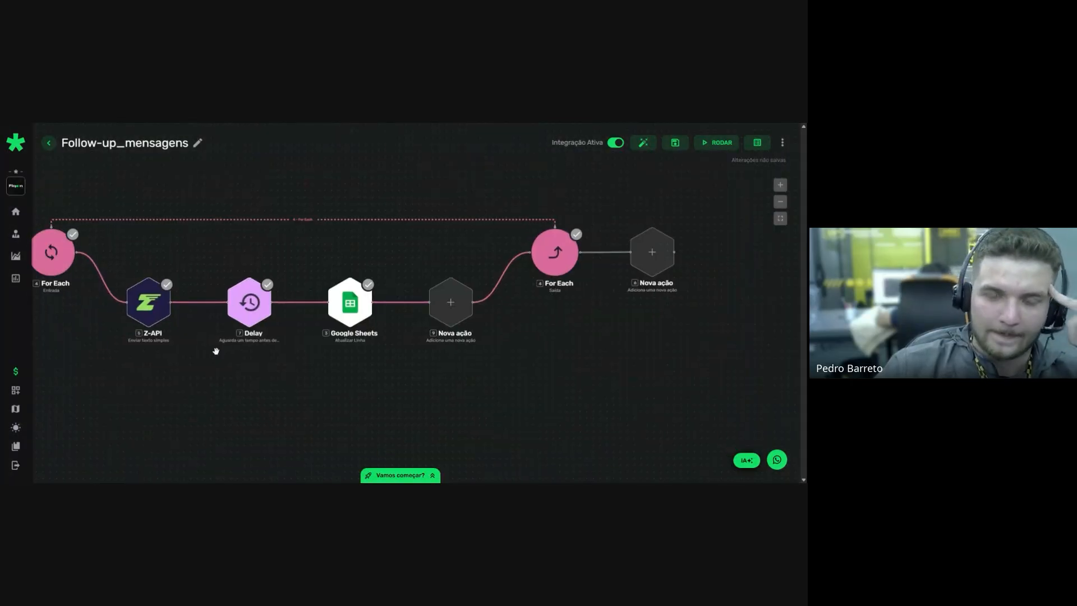
{"action": "scroll", "coordinate": [315, 380], "scroll_direction": "down", "scroll_amount": 3}
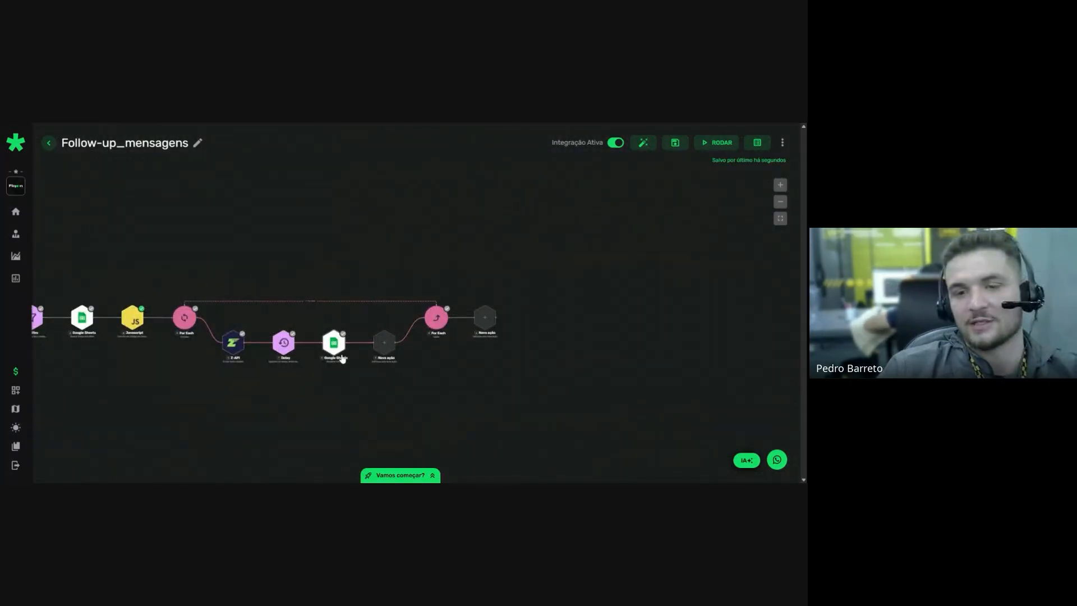
{"action": "scroll", "coordinate": [337, 342], "scroll_direction": "up", "scroll_amount": 3}
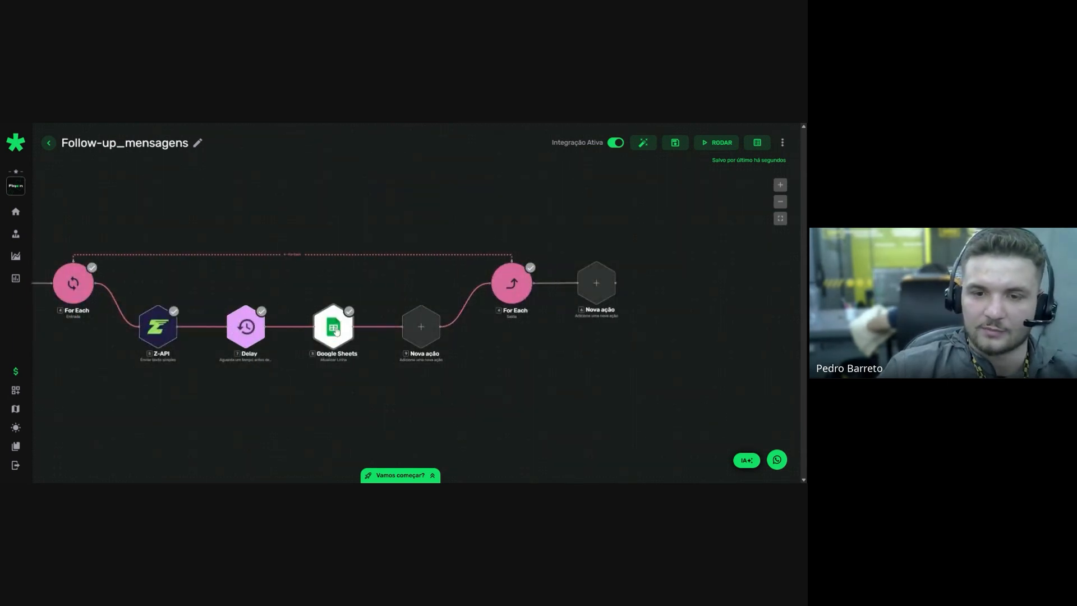
Examine the spreadsheet, tab, row number and values settings of the loop's Google Sheets "Atualizar Linha" action
{"action": "left_click", "coordinate": [336, 331]}
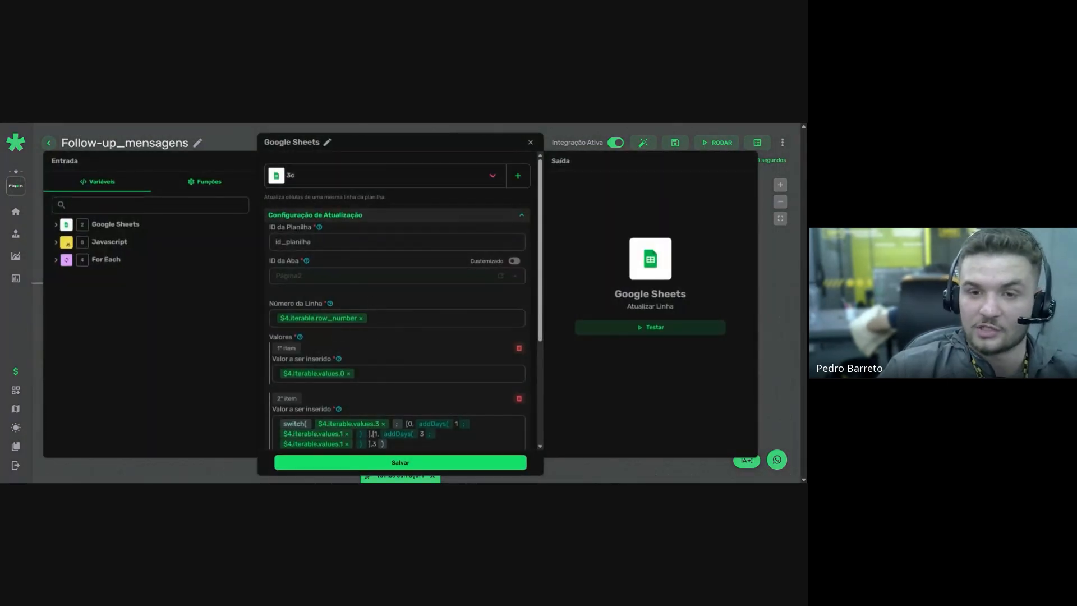
{"action": "scroll", "coordinate": [392, 305], "scroll_direction": "down", "scroll_amount": 5}
{"action": "scroll", "coordinate": [392, 300], "scroll_direction": "up", "scroll_amount": 5}
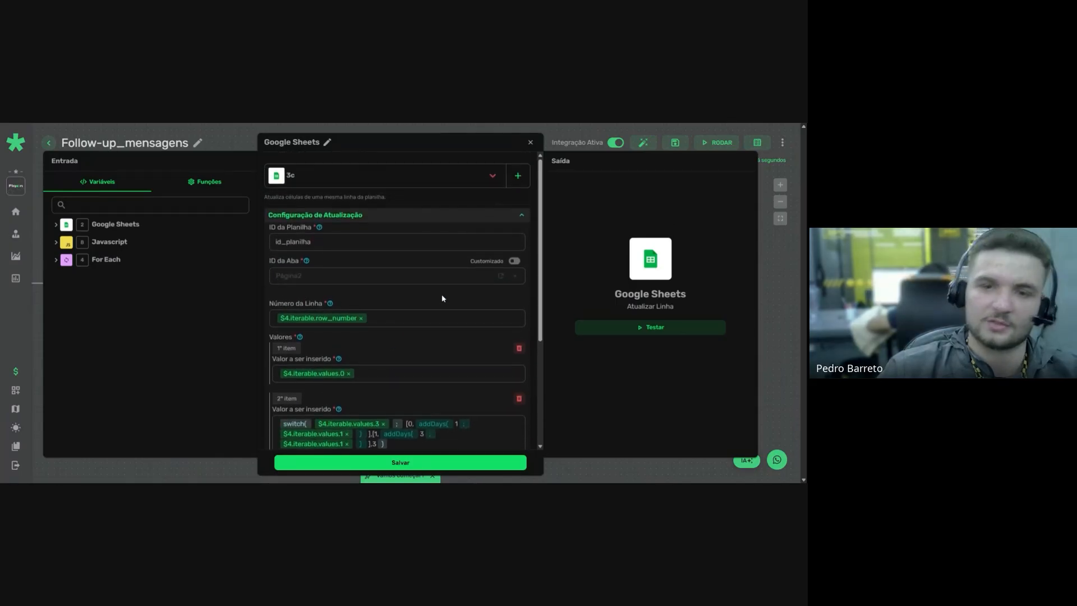
{"action": "scroll", "coordinate": [442, 298], "scroll_direction": "down", "scroll_amount": 1}
{"action": "scroll", "coordinate": [438, 301], "scroll_direction": "down", "scroll_amount": 3}
{"action": "scroll", "coordinate": [391, 338], "scroll_direction": "up", "scroll_amount": 3}
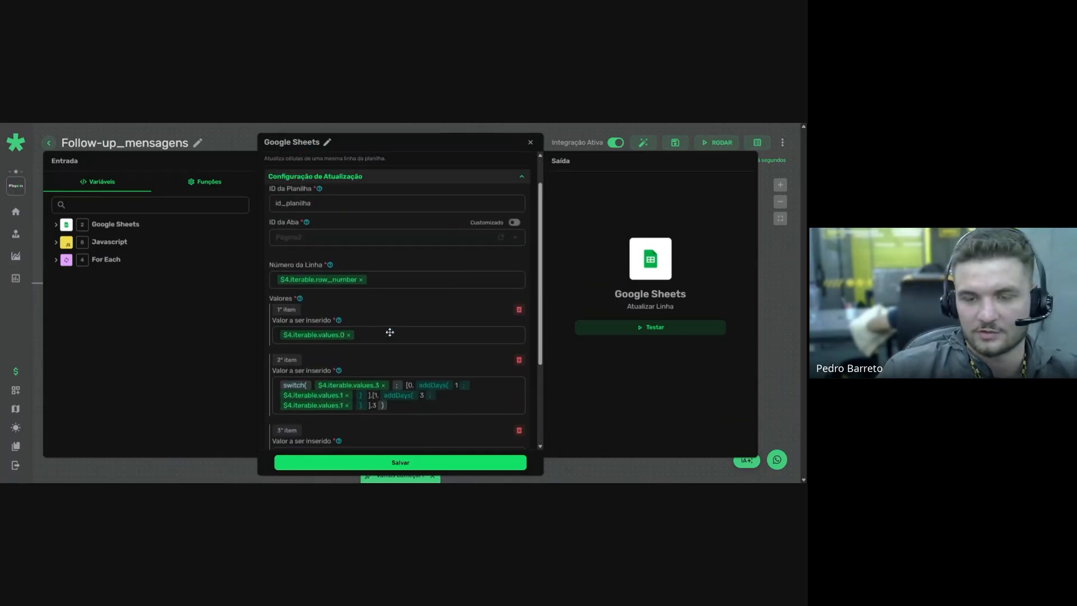
{"action": "mouse_move", "coordinate": [292, 283]}
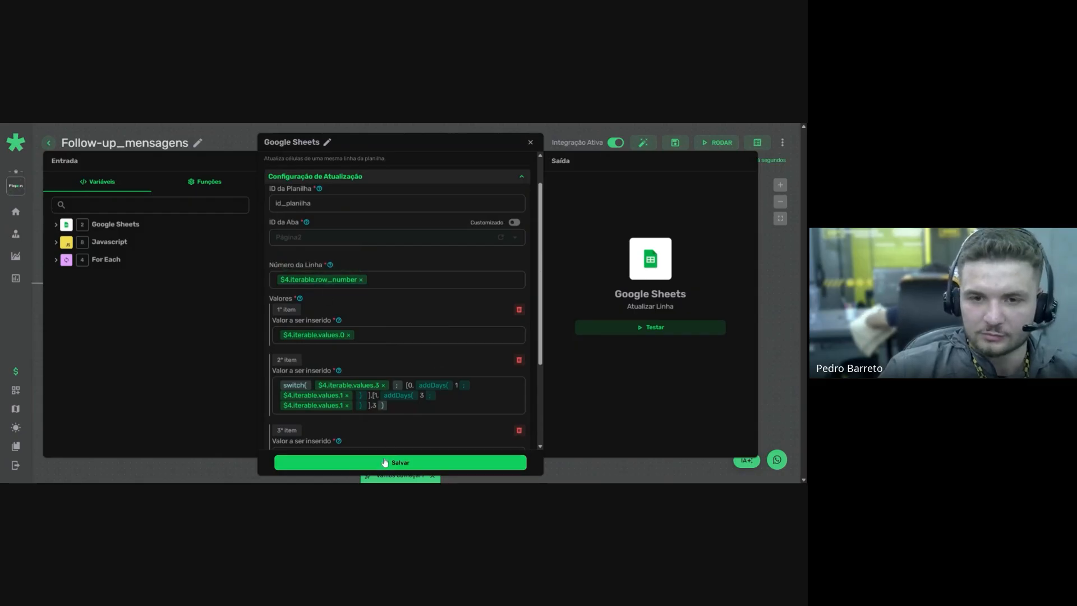
Expand the For Each variables and compare them with the row number and values used in the row update
{"action": "left_click", "coordinate": [114, 263]}
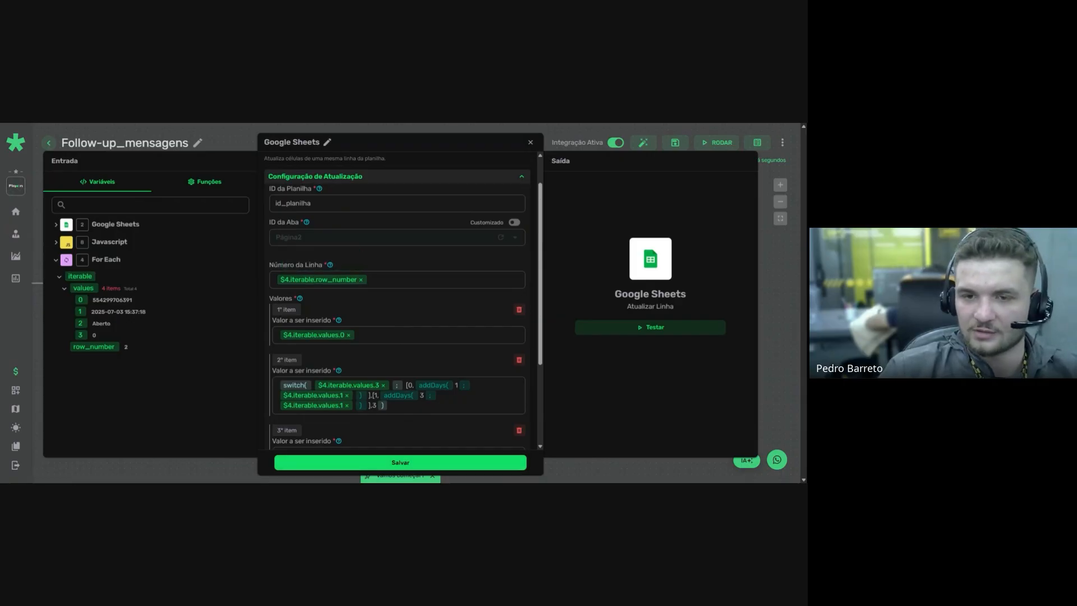
{"action": "scroll", "coordinate": [421, 320], "scroll_direction": "down", "scroll_amount": 3}
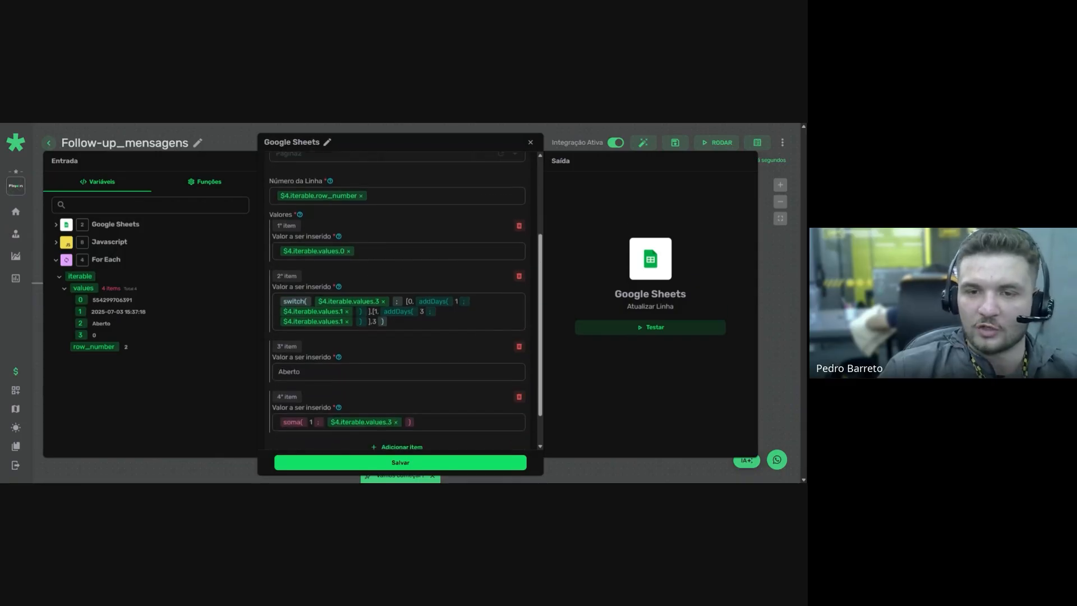
{"action": "mouse_move", "coordinate": [323, 250]}
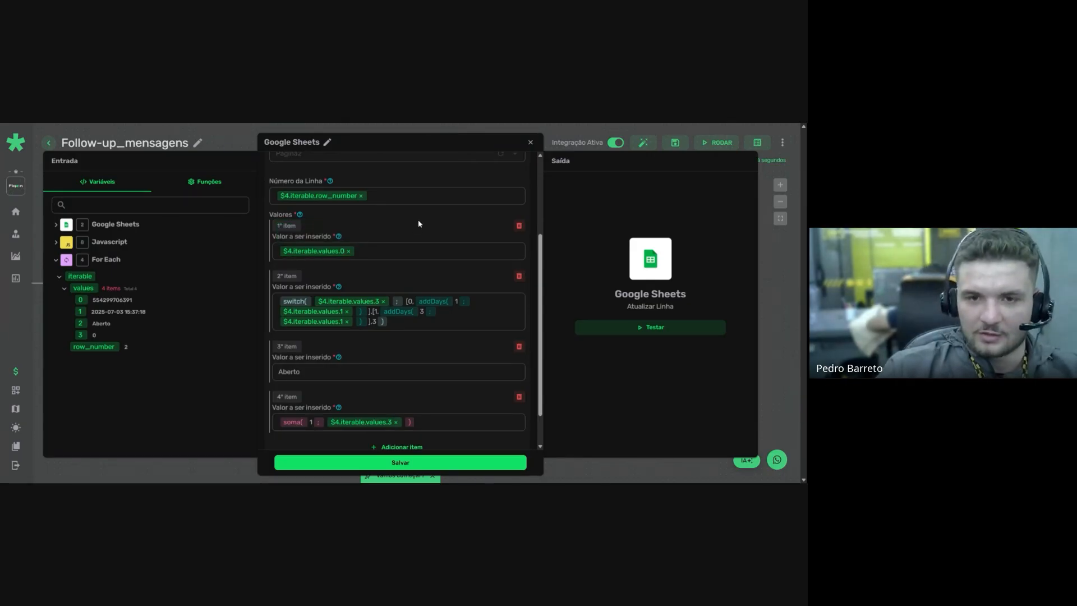
{"action": "scroll", "coordinate": [419, 222], "scroll_direction": "up", "scroll_amount": 3}
{"action": "scroll", "coordinate": [419, 222], "scroll_direction": "down", "scroll_amount": 3}
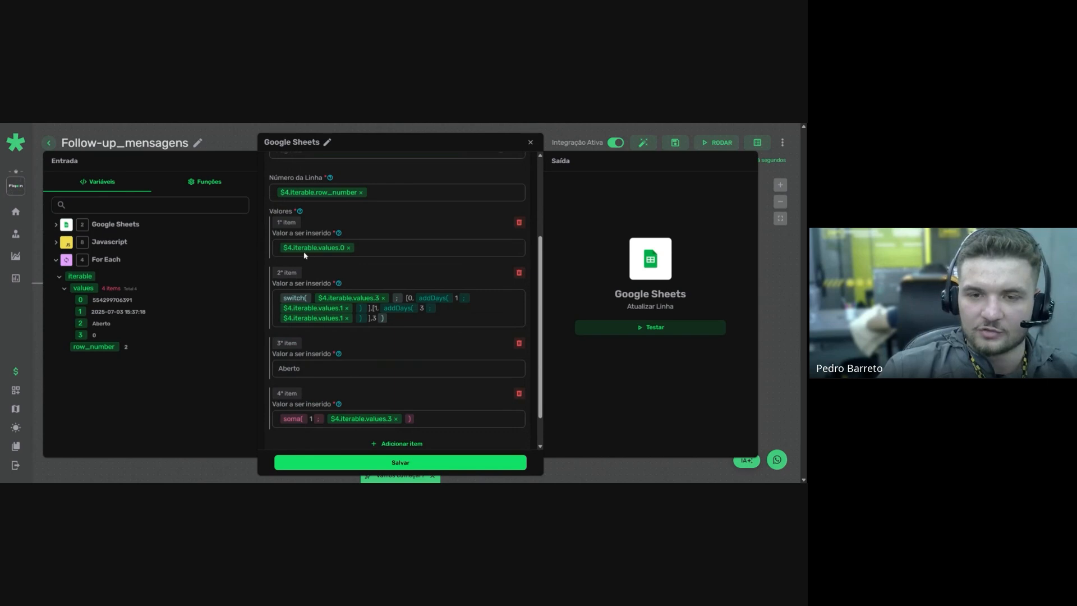
{"action": "scroll", "coordinate": [394, 243], "scroll_direction": "up", "scroll_amount": 3}
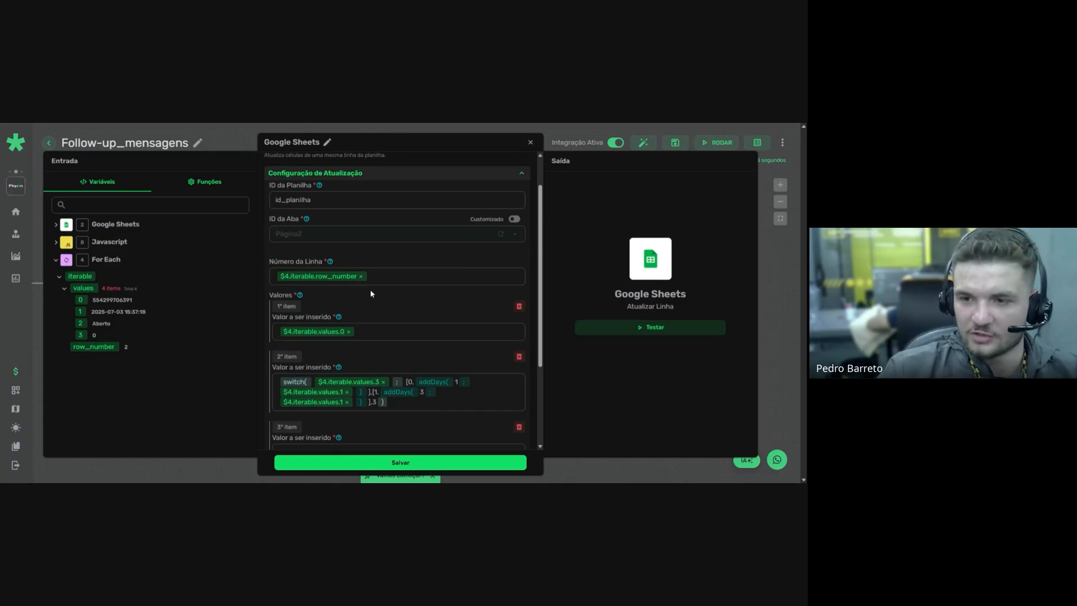
Inspect the "Atualizar Linha" operation and the variable inserted as the first item of the row
{"action": "left_click_drag", "start_coordinate": [627, 306], "coordinate": [670, 306]}
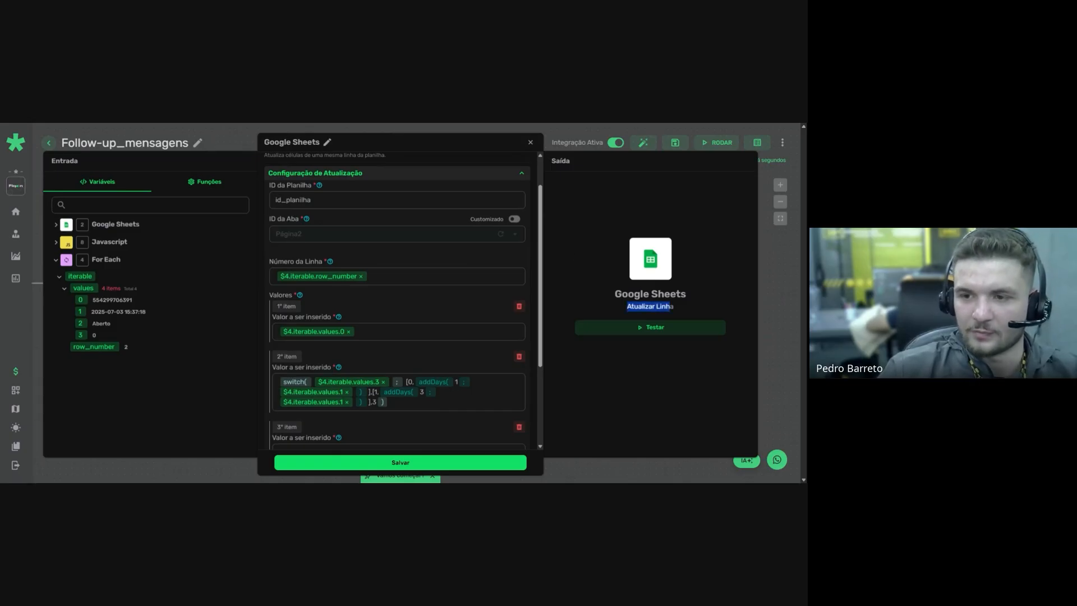
{"action": "left_click", "coordinate": [678, 310]}
{"action": "scroll", "coordinate": [329, 286], "scroll_direction": "down", "scroll_amount": 1}
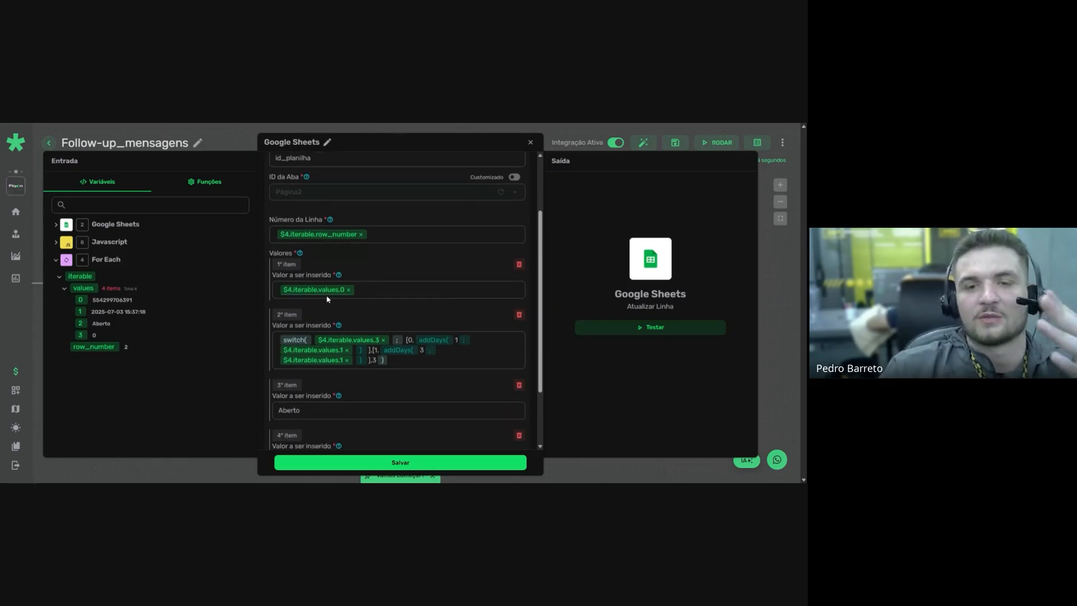
{"action": "mouse_move", "coordinate": [327, 293]}
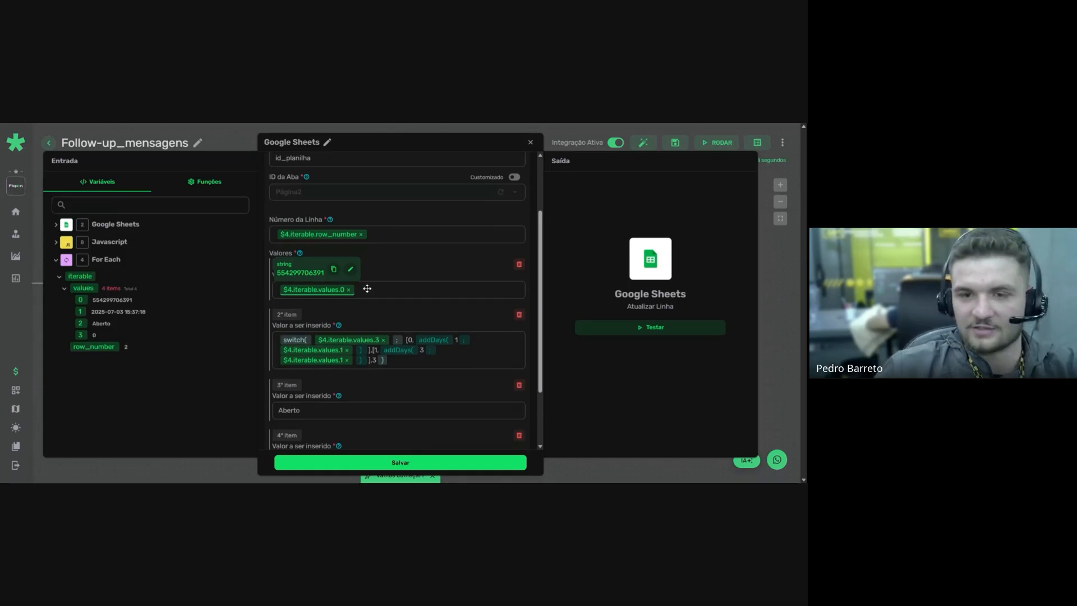
{"action": "scroll", "coordinate": [367, 288], "scroll_direction": "down", "scroll_amount": 2}
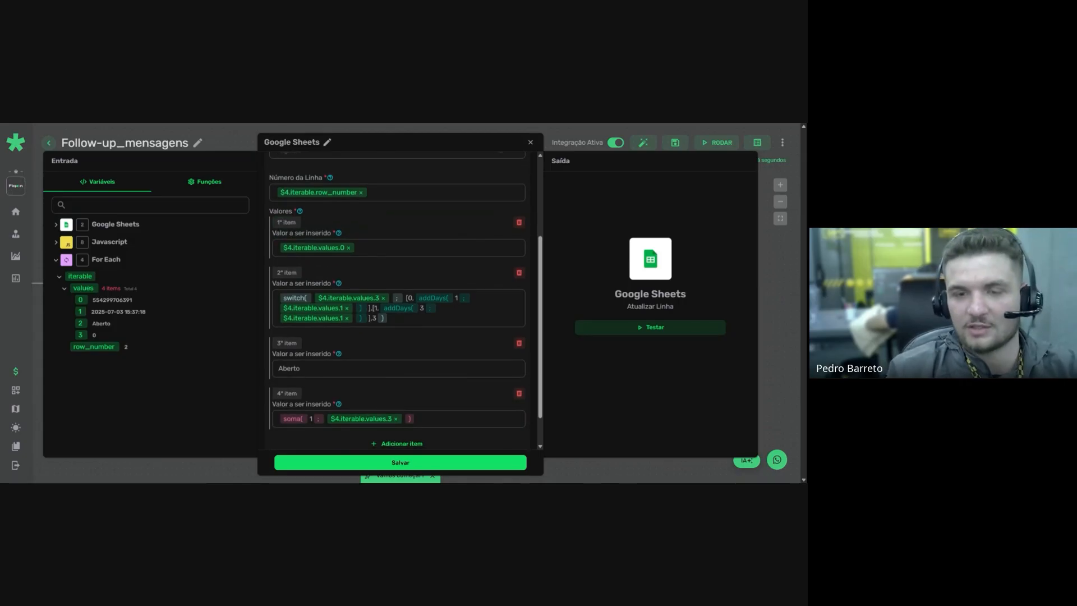
Review the four values the row update inserts, including the switch and soma formulas, and save the action
{"action": "left_click", "coordinate": [280, 248]}
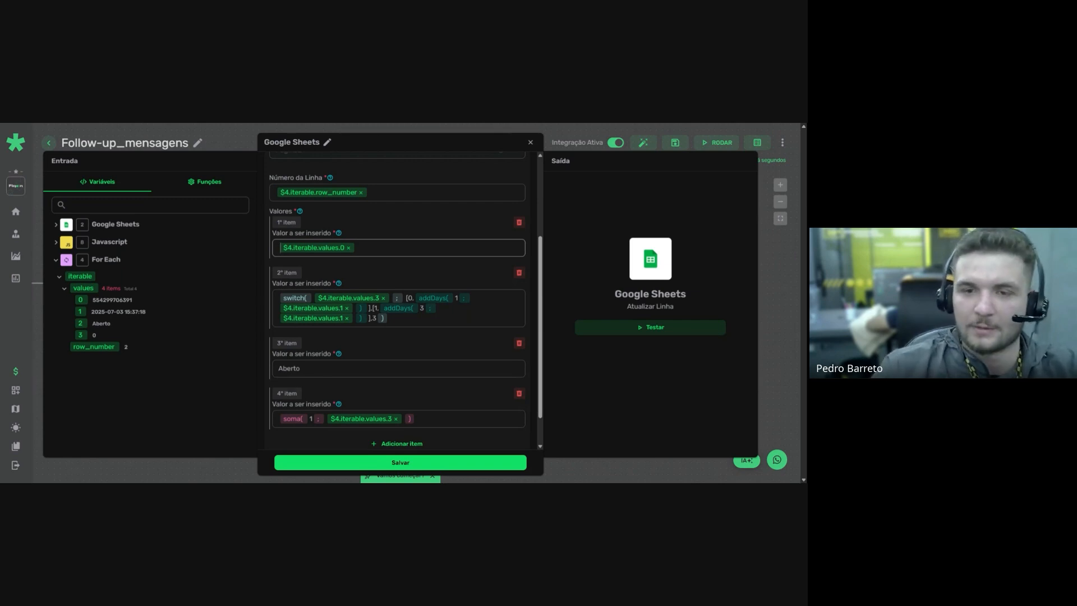
{"action": "scroll", "coordinate": [372, 240], "scroll_direction": "up", "scroll_amount": 2}
{"action": "scroll", "coordinate": [372, 240], "scroll_direction": "down", "scroll_amount": 2}
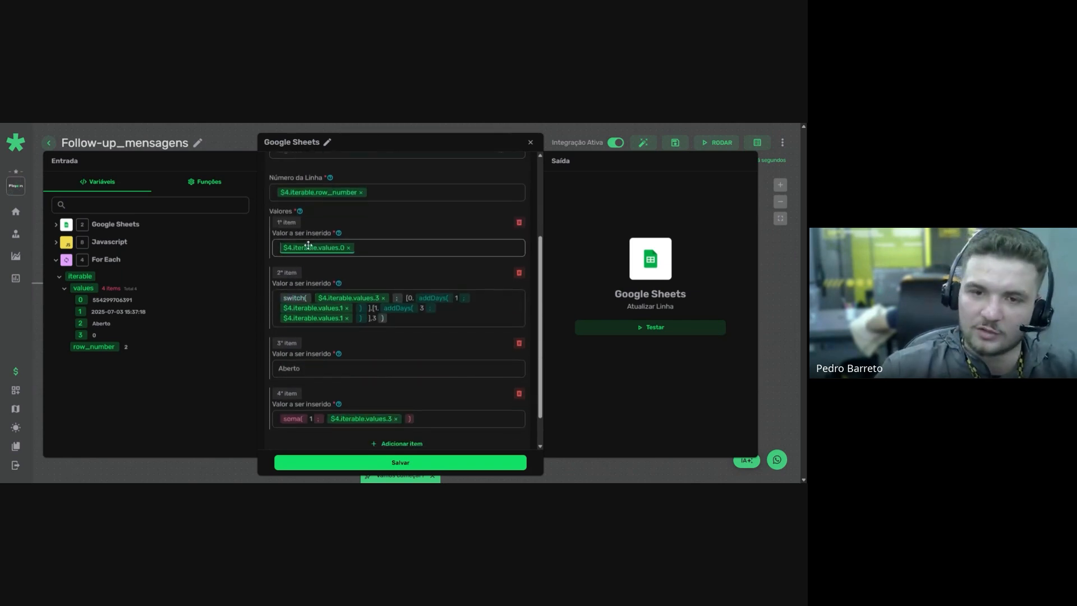
{"action": "mouse_move", "coordinate": [308, 245]}
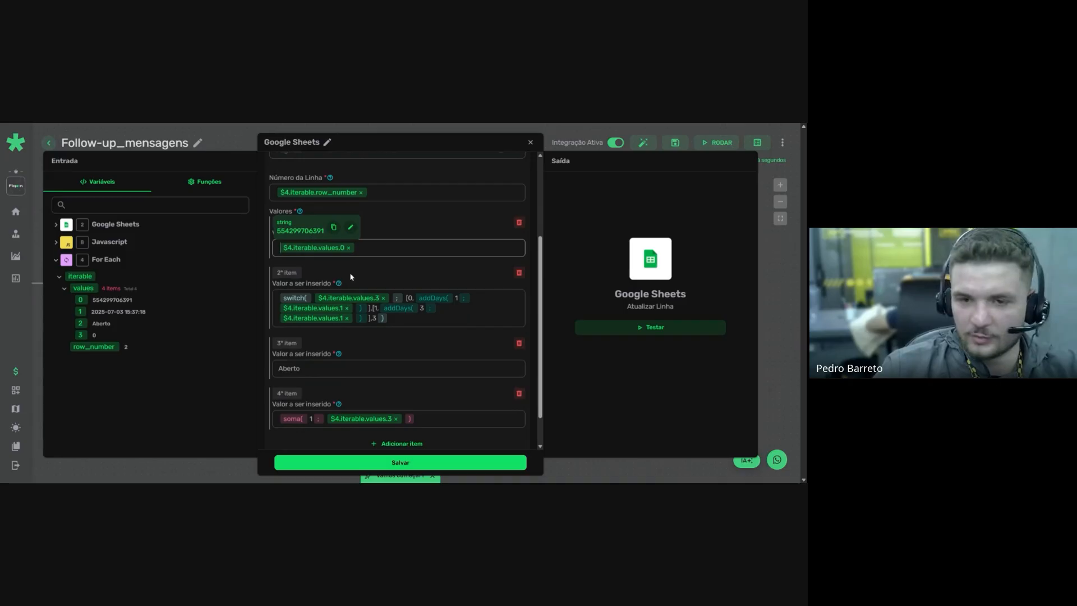
{"action": "scroll", "coordinate": [314, 235], "scroll_direction": "down", "scroll_amount": 1}
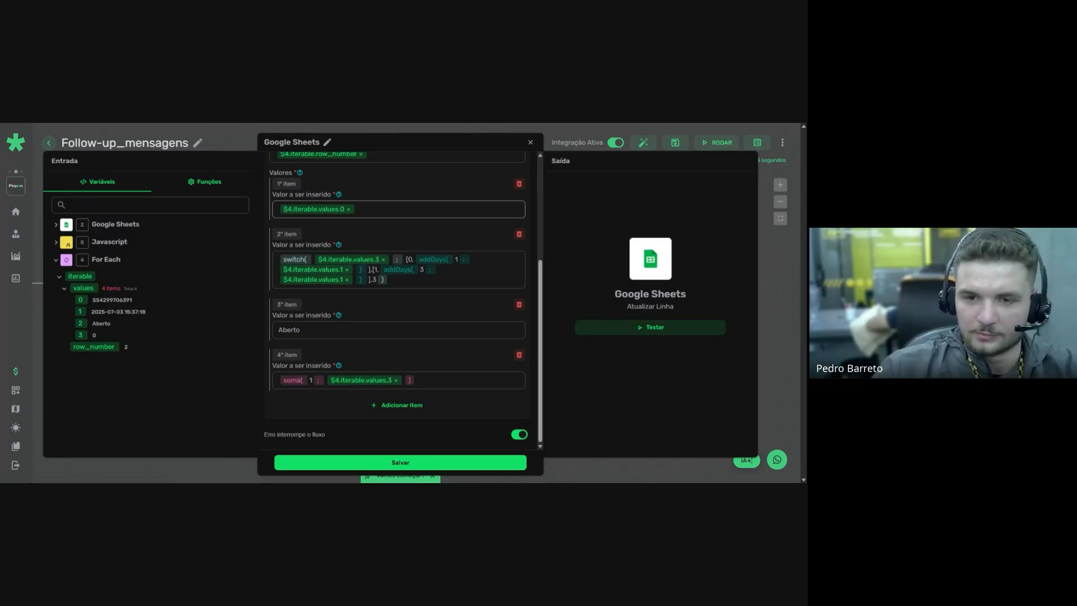
{"action": "scroll", "coordinate": [380, 276], "scroll_direction": "up", "scroll_amount": 1}
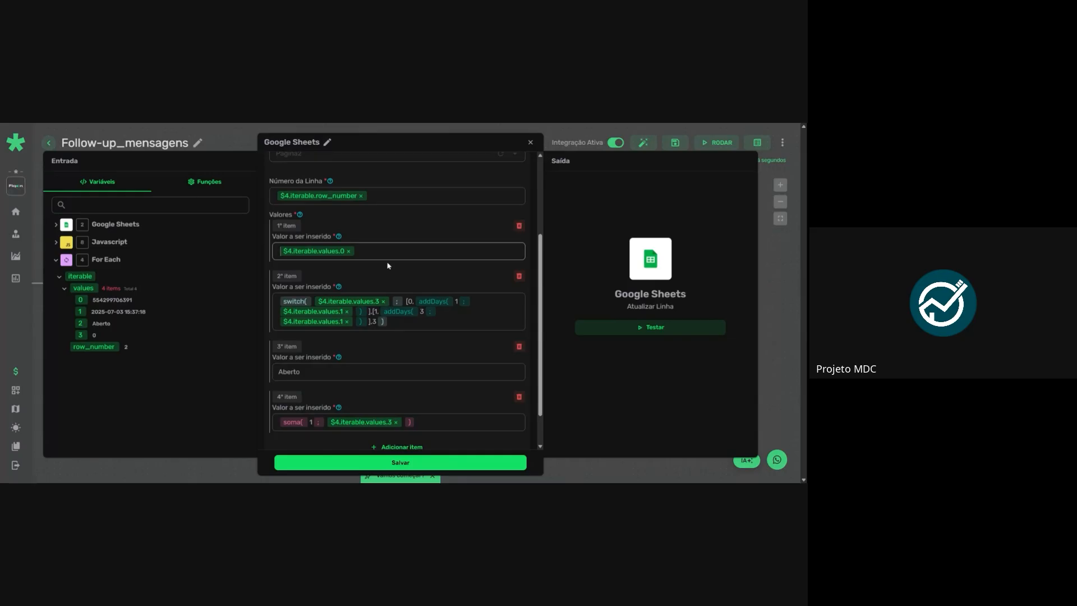
{"action": "scroll", "coordinate": [388, 266], "scroll_direction": "up", "scroll_amount": 1}
{"action": "left_click", "coordinate": [380, 463]}
Examine the date, status and number filters of the Google Sheets search action before Javascript
{"action": "scroll", "coordinate": [323, 391], "scroll_direction": "left", "scroll_amount": 5}
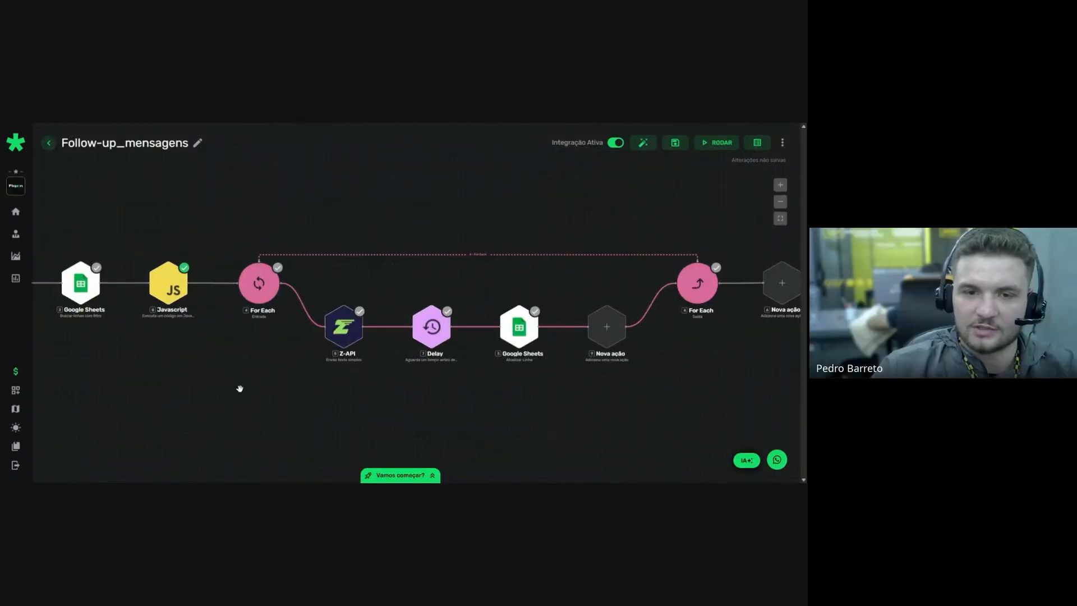
{"action": "left_click", "coordinate": [246, 278]}
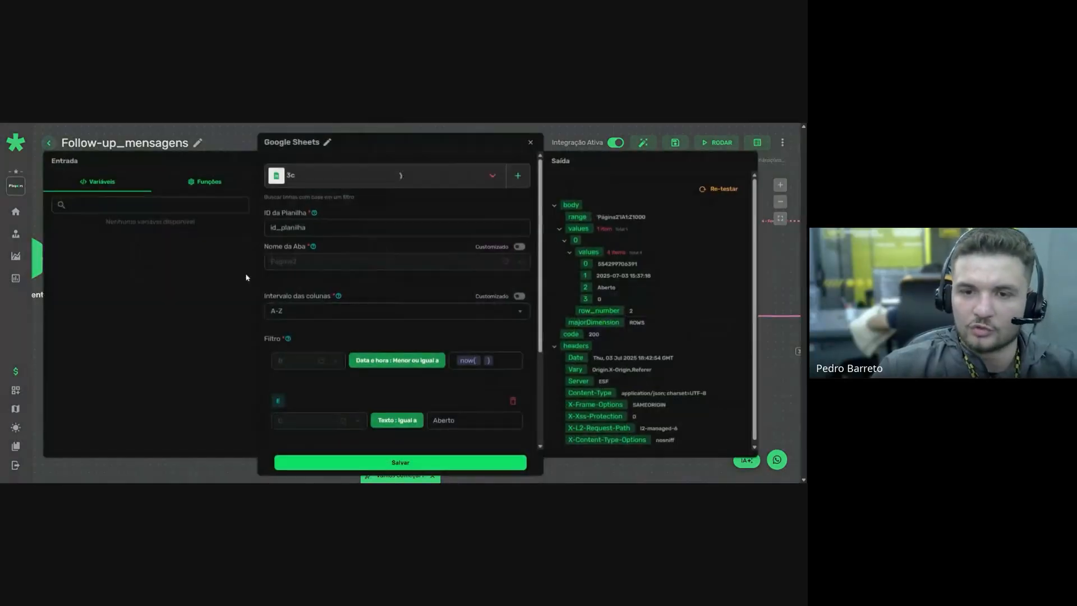
{"action": "left_click", "coordinate": [371, 463]}
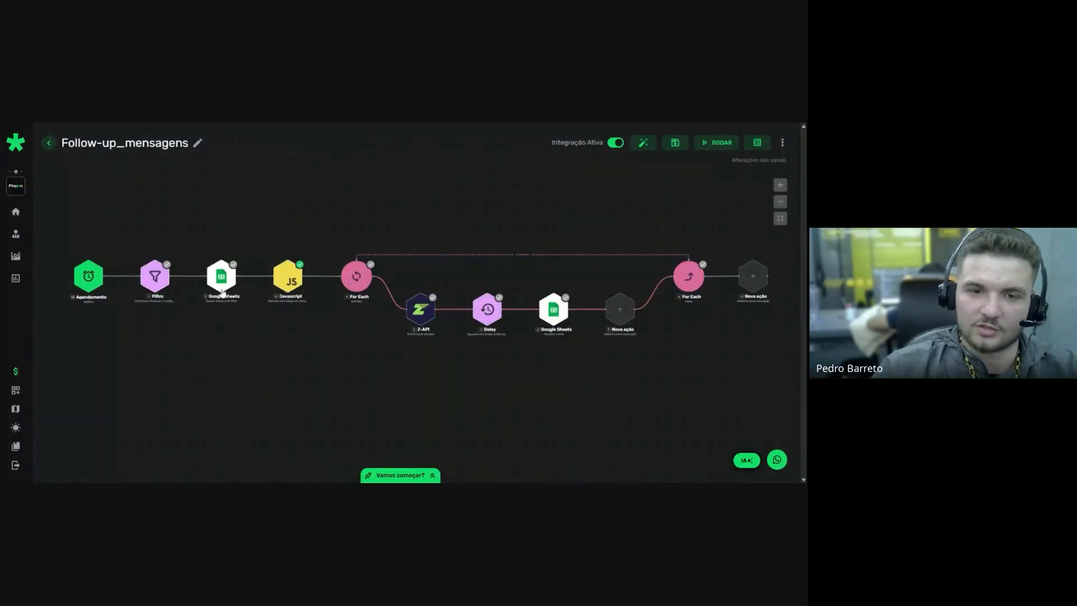
{"action": "left_click", "coordinate": [222, 286]}
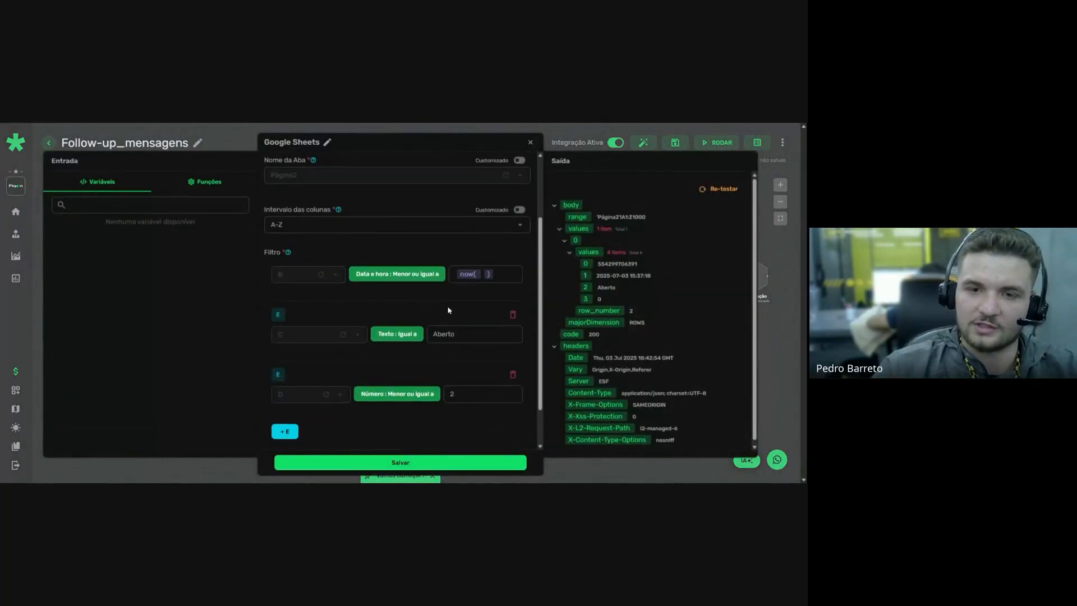
{"action": "scroll", "coordinate": [456, 322], "scroll_direction": "down", "scroll_amount": 1}
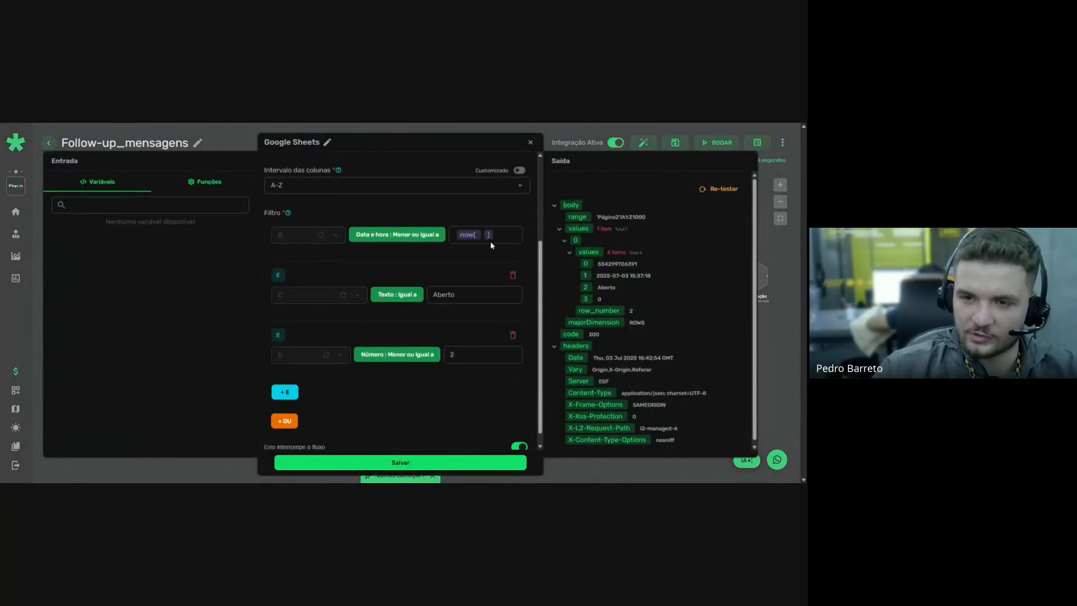
{"action": "scroll", "coordinate": [466, 340], "scroll_direction": "down", "scroll_amount": 1}
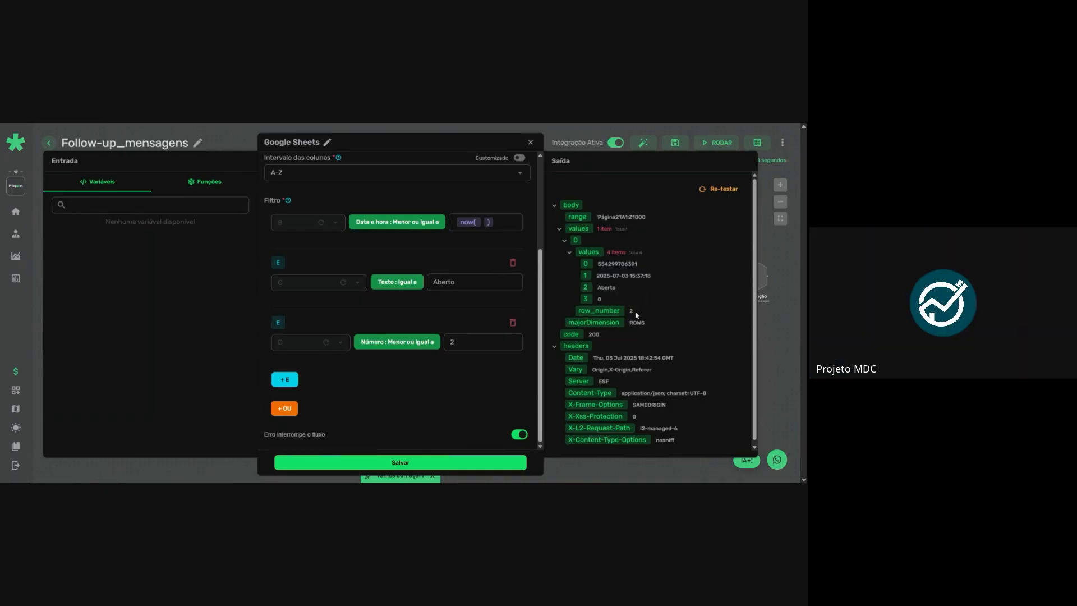
Inspect the nested values list in the Google Sheets search output by collapsing and expanding it, and save the action
{"action": "left_click", "coordinate": [560, 230]}
{"action": "left_click", "coordinate": [561, 230]}
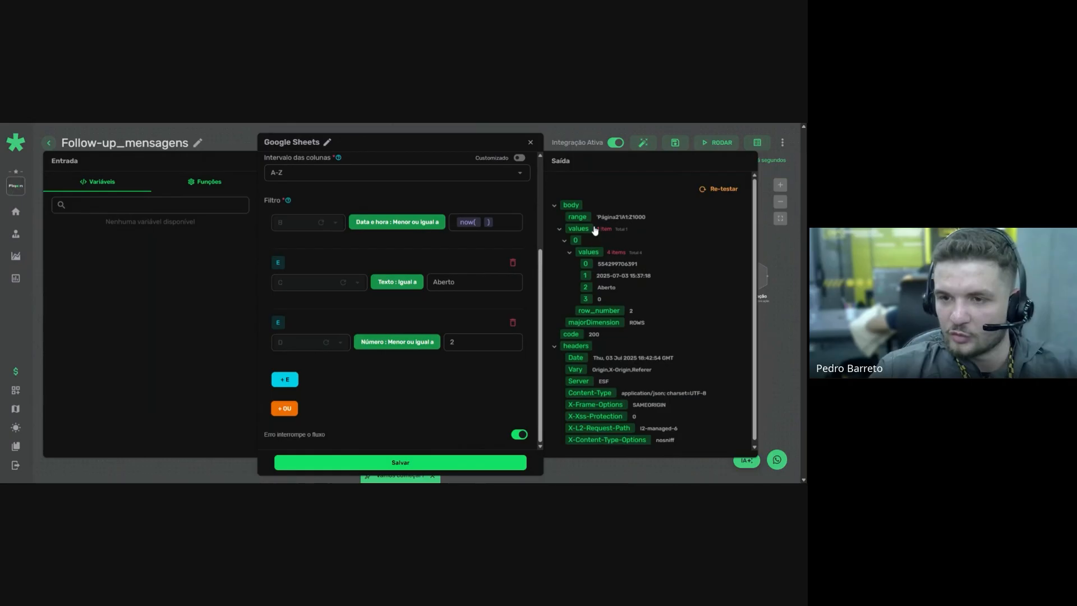
{"action": "left_click", "coordinate": [560, 230]}
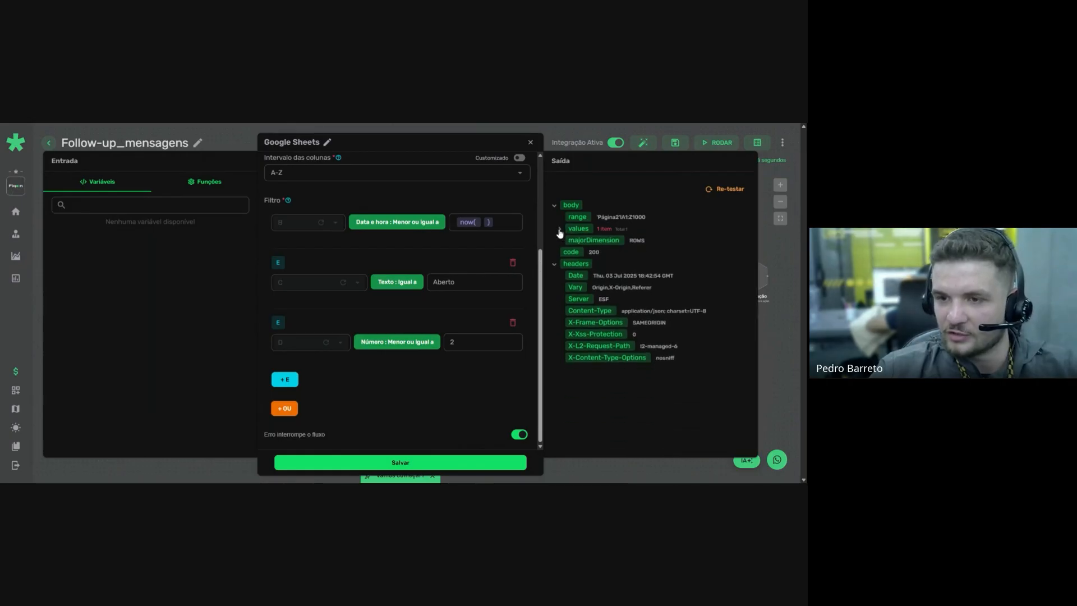
{"action": "left_click", "coordinate": [560, 230]}
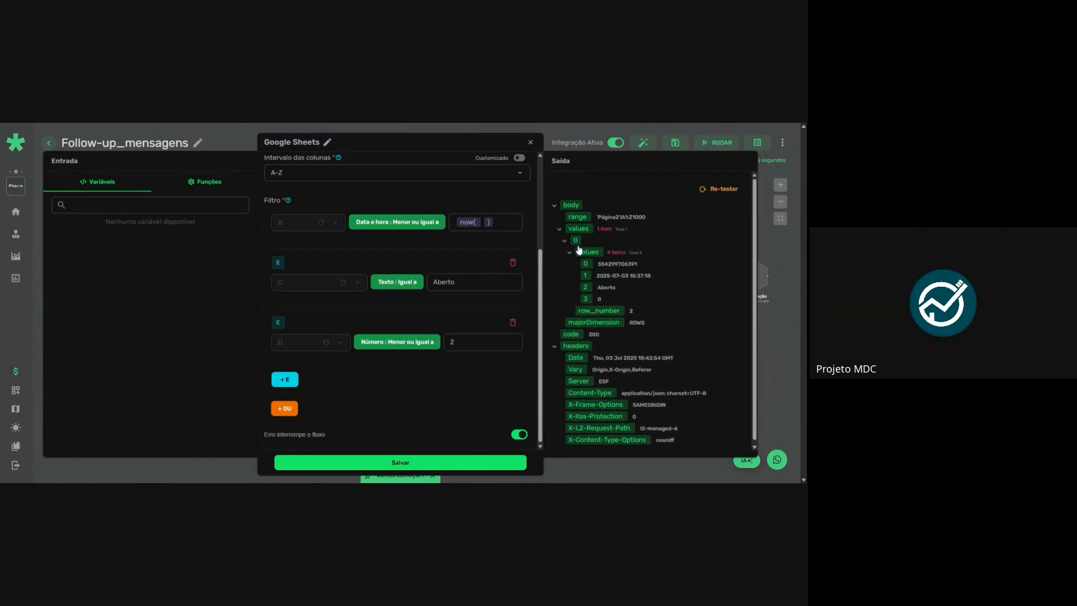
{"action": "left_click", "coordinate": [561, 232]}
{"action": "left_click", "coordinate": [469, 461]}
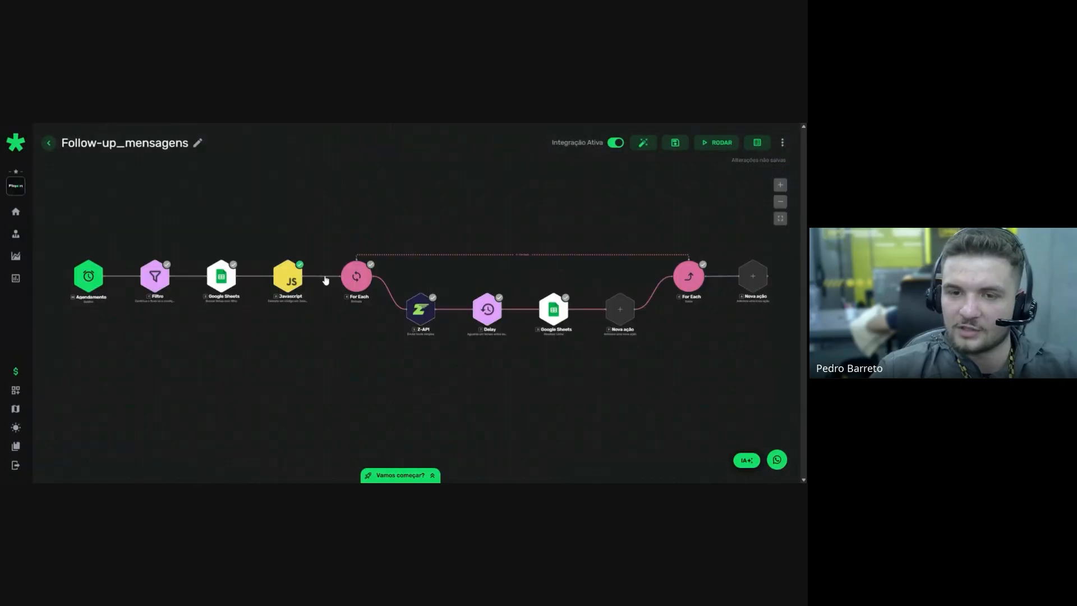
Examine the list and output of the For Each entry and compare them with the expanded Google Sheets search variables
{"action": "left_click", "coordinate": [356, 277]}
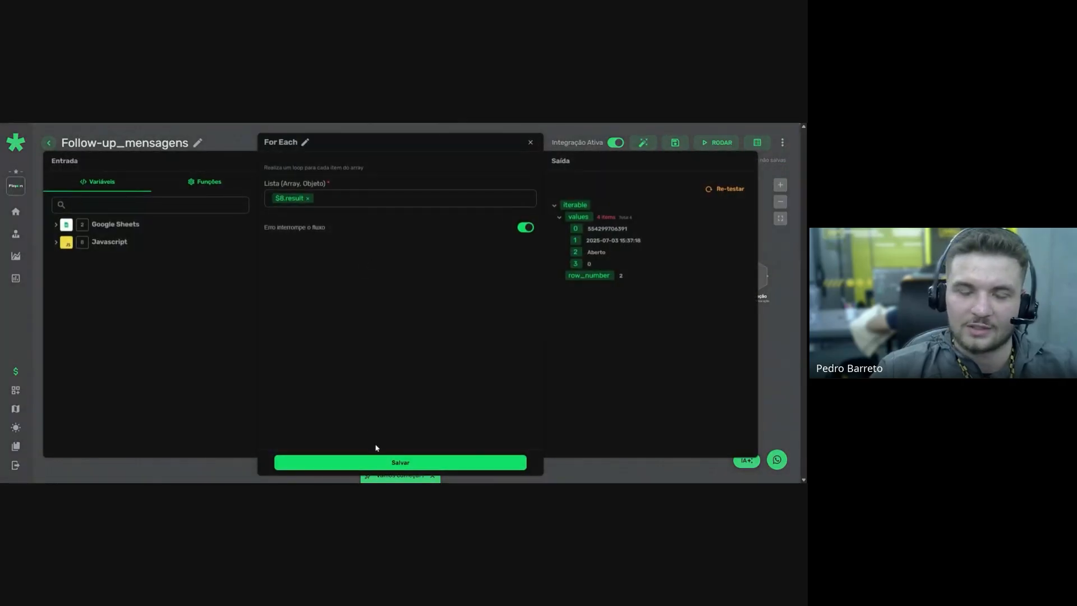
{"action": "left_click", "coordinate": [377, 461]}
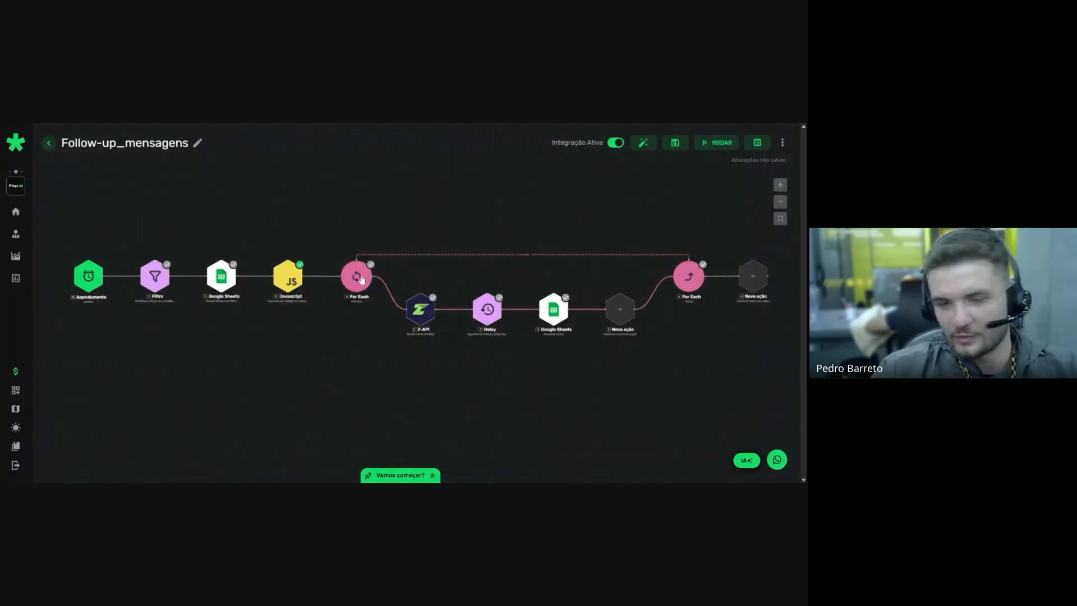
{"action": "left_click", "coordinate": [362, 279]}
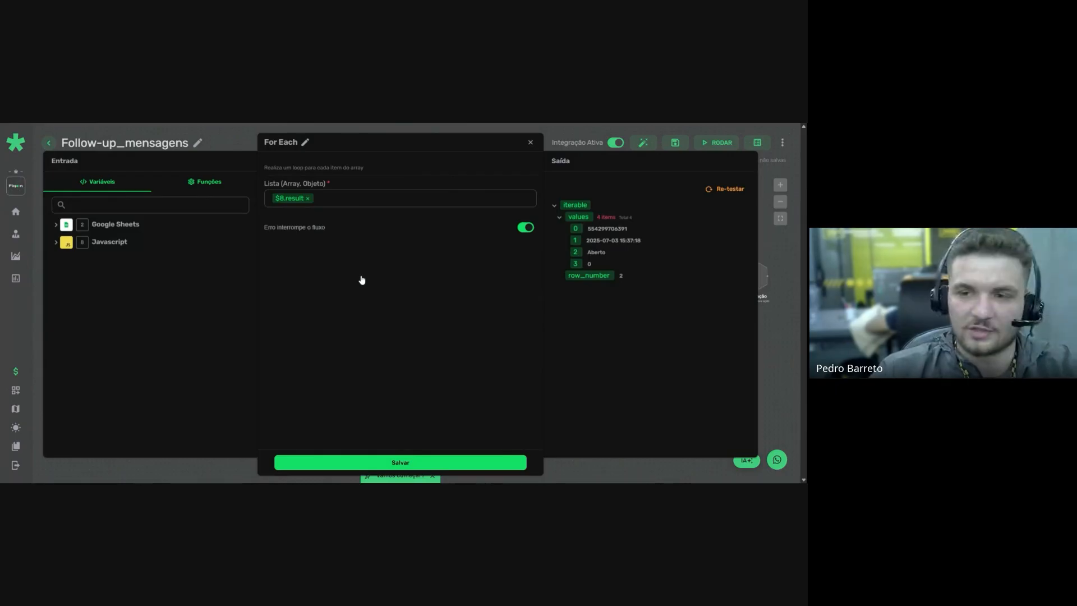
{"action": "left_click", "coordinate": [113, 228]}
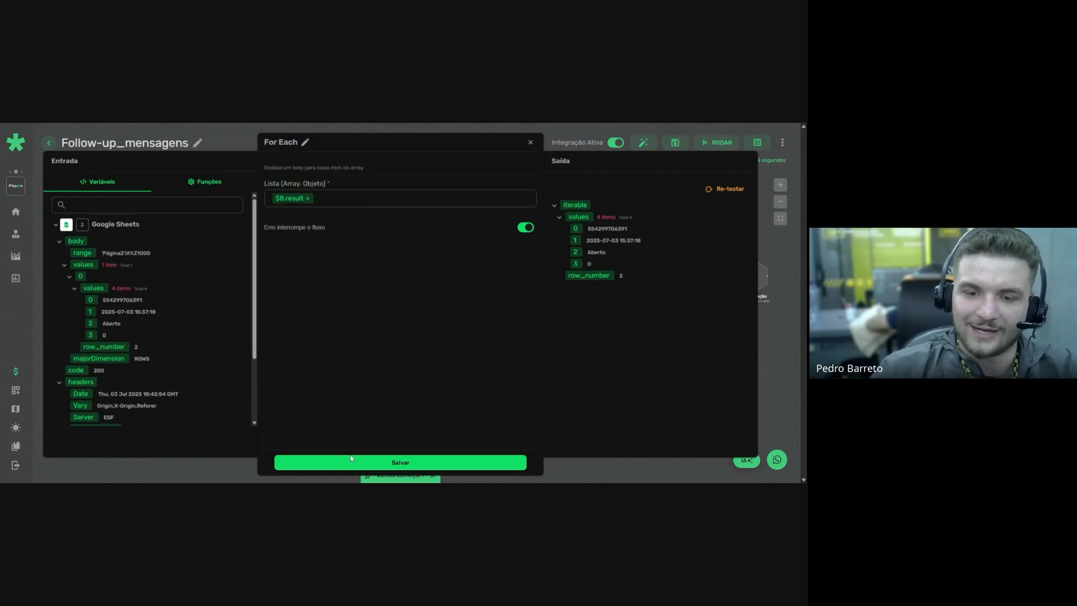
{"action": "left_click", "coordinate": [399, 462]}
{"action": "scroll", "coordinate": [292, 387], "scroll_direction": "right", "scroll_amount": 3}
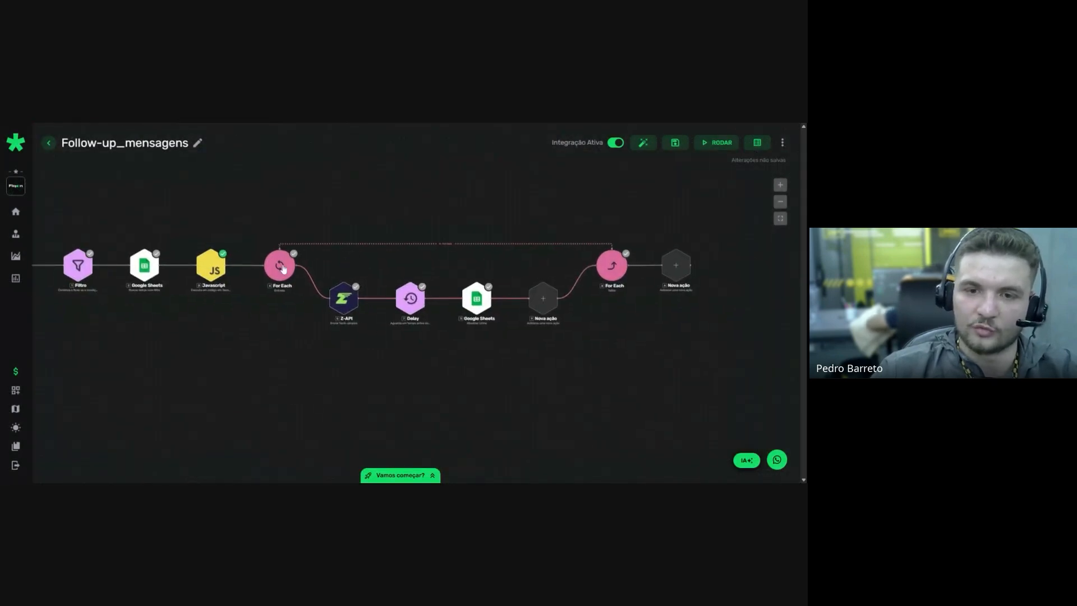
{"action": "scroll", "coordinate": [307, 347], "scroll_direction": "up", "scroll_amount": 2}
{"action": "scroll", "coordinate": [308, 347], "scroll_direction": "right", "scroll_amount": 3}
{"action": "scroll", "coordinate": [308, 348], "scroll_direction": "up", "scroll_amount": 1}
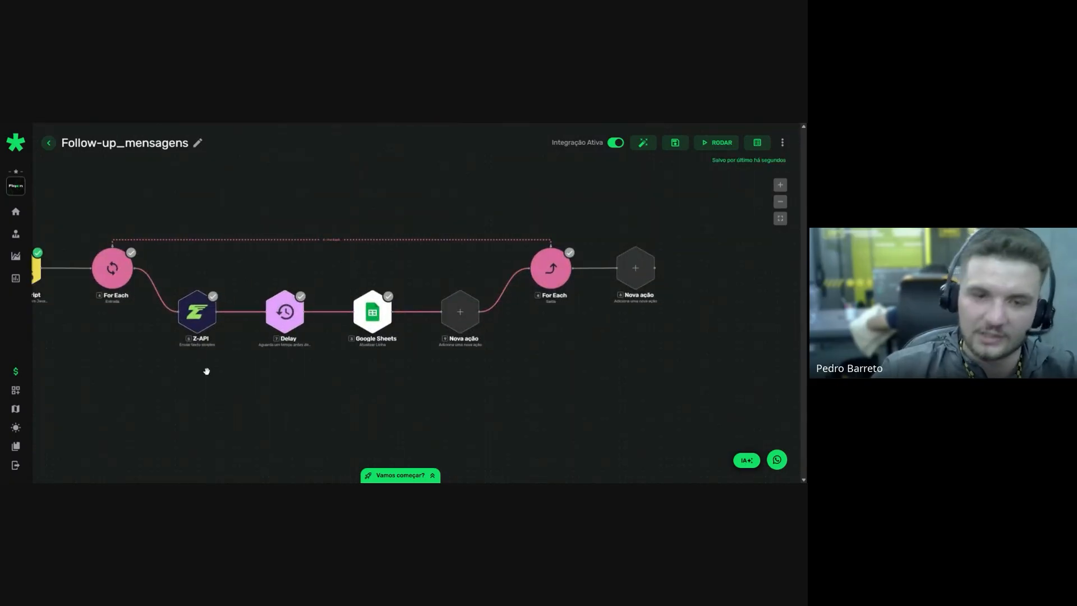
{"action": "left_click", "coordinate": [120, 285]}
{"action": "left_click", "coordinate": [107, 225]}
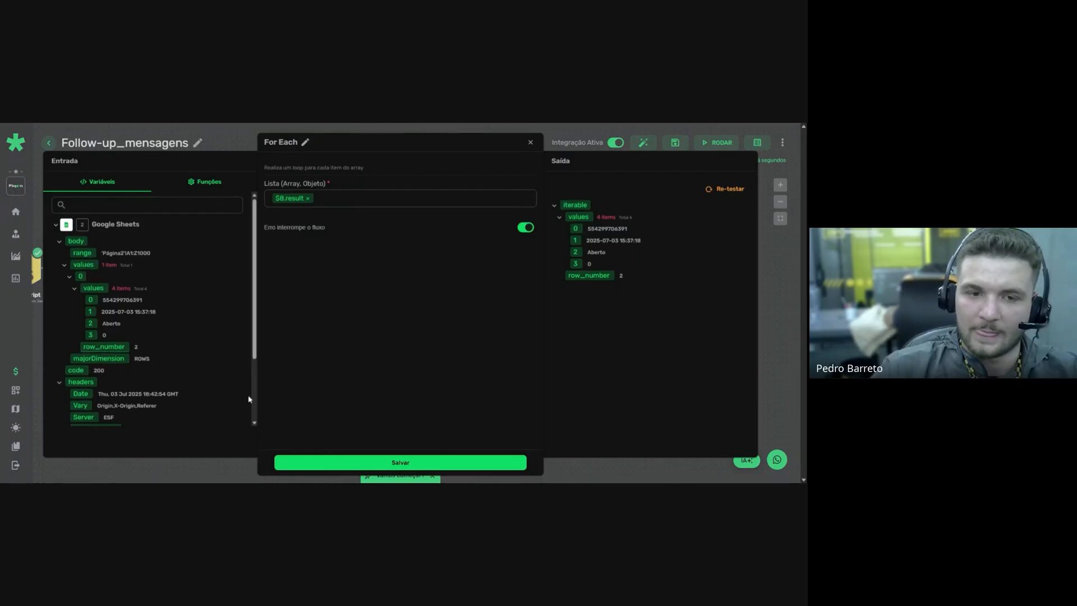
{"action": "left_click", "coordinate": [330, 456]}
Review the sheet name, column range and filters of the Google Sheets search action before Javascript, and save it
{"action": "left_click_drag", "start_coordinate": [189, 361], "coordinate": [457, 362]}
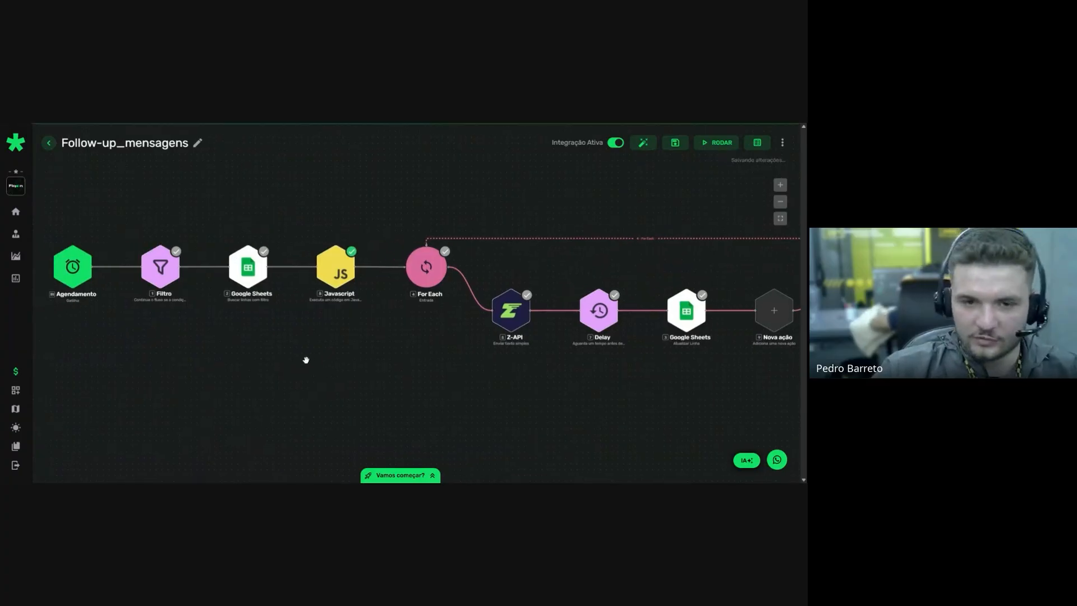
{"action": "left_click", "coordinate": [234, 270]}
{"action": "scroll", "coordinate": [397, 303], "scroll_direction": "down", "scroll_amount": 2}
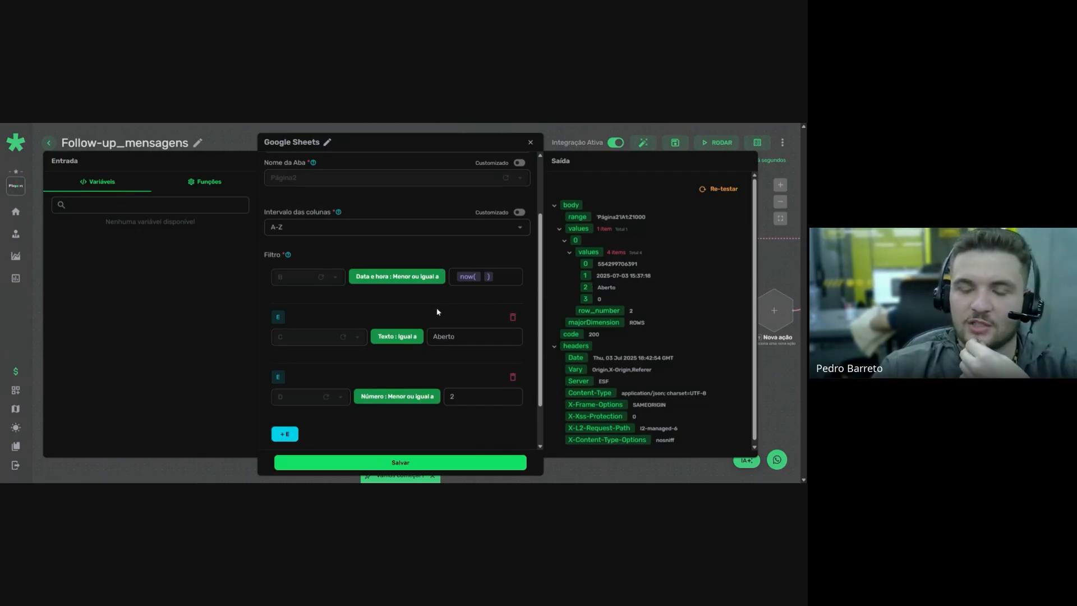
{"action": "scroll", "coordinate": [435, 311], "scroll_direction": "up", "scroll_amount": 3}
{"action": "scroll", "coordinate": [436, 310], "scroll_direction": "down", "scroll_amount": 3}
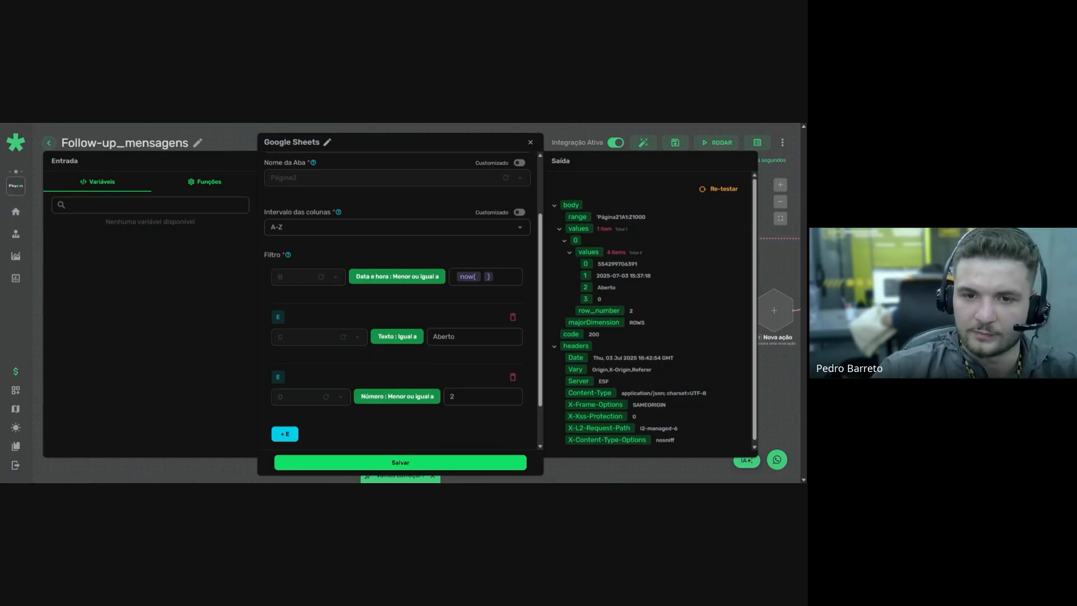
{"action": "key", "text": "ctrl+Tab"}
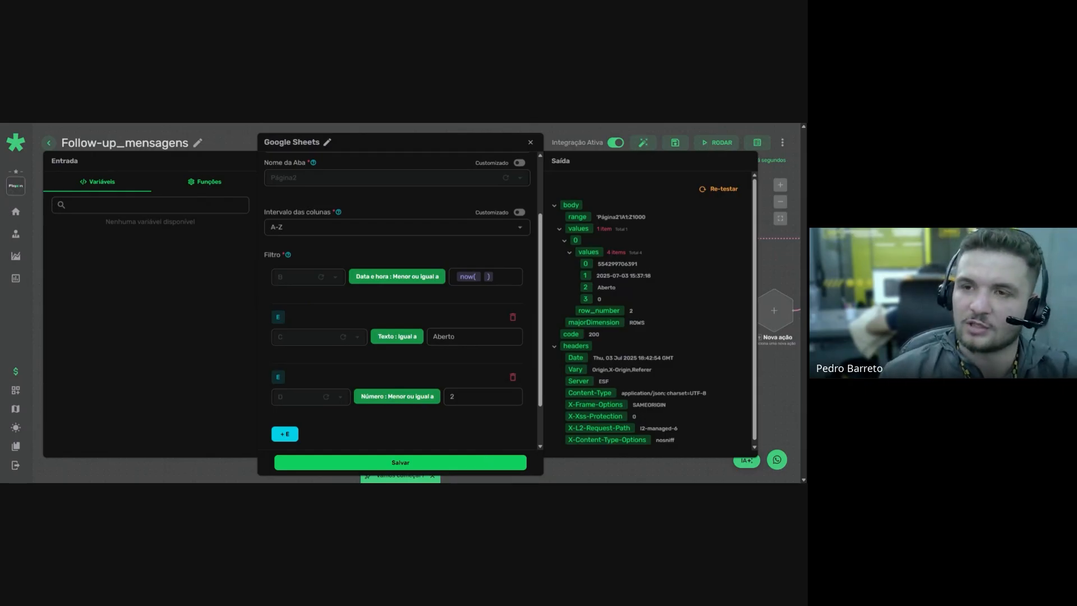
{"action": "left_click", "coordinate": [490, 462]}
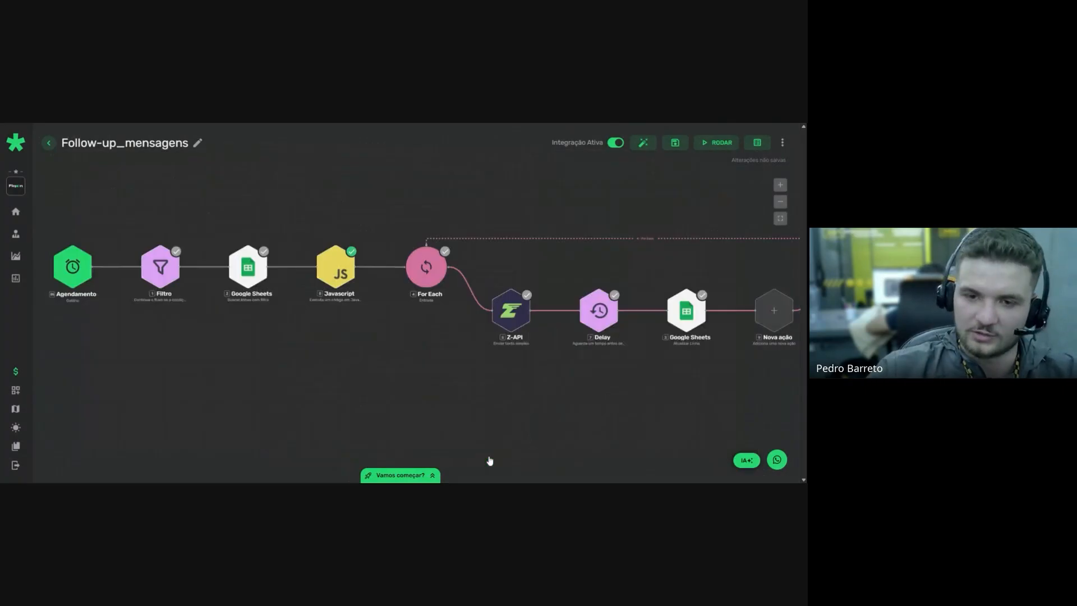
Compare the Javascript action's script and result with the list and iterable output of the For Each loop
{"action": "scroll", "coordinate": [281, 335], "scroll_direction": "up", "scroll_amount": 2}
{"action": "left_click", "coordinate": [286, 272]}
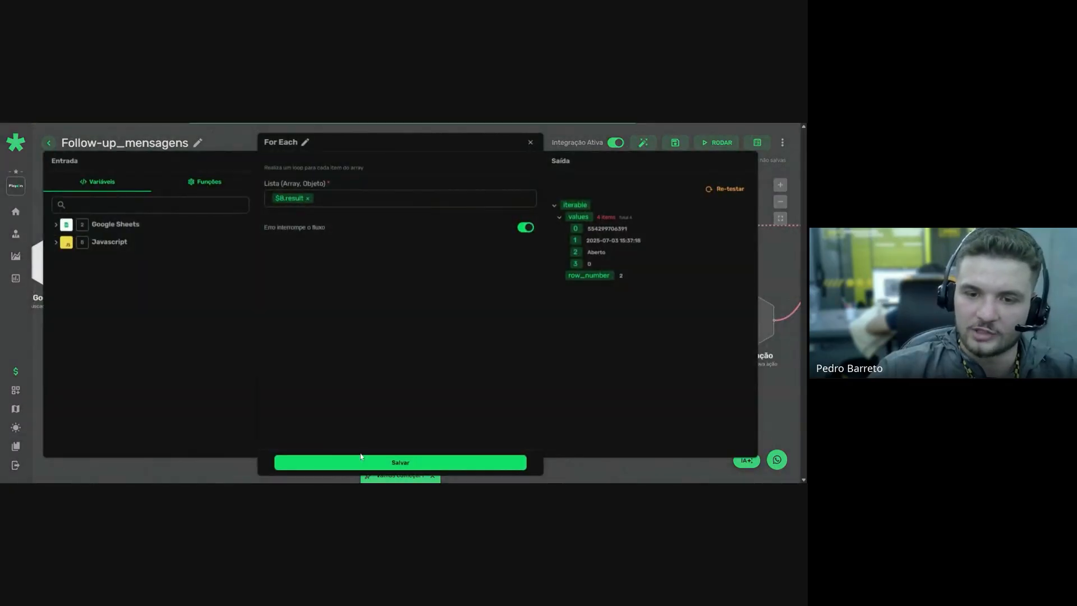
{"action": "left_click", "coordinate": [355, 462]}
{"action": "left_click", "coordinate": [174, 275]}
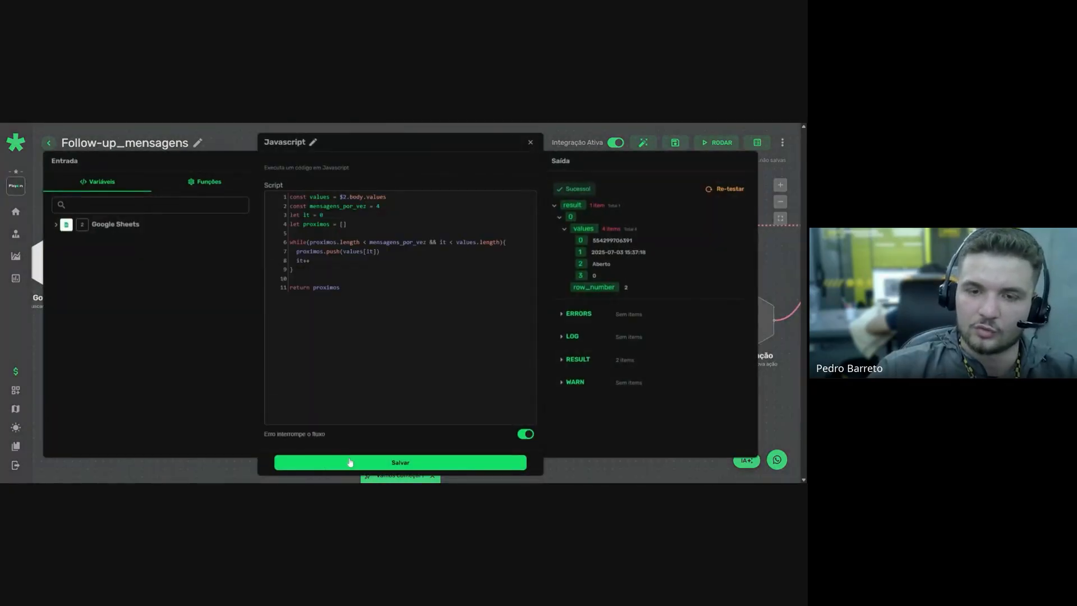
{"action": "left_click", "coordinate": [354, 462]}
{"action": "left_click", "coordinate": [301, 278]}
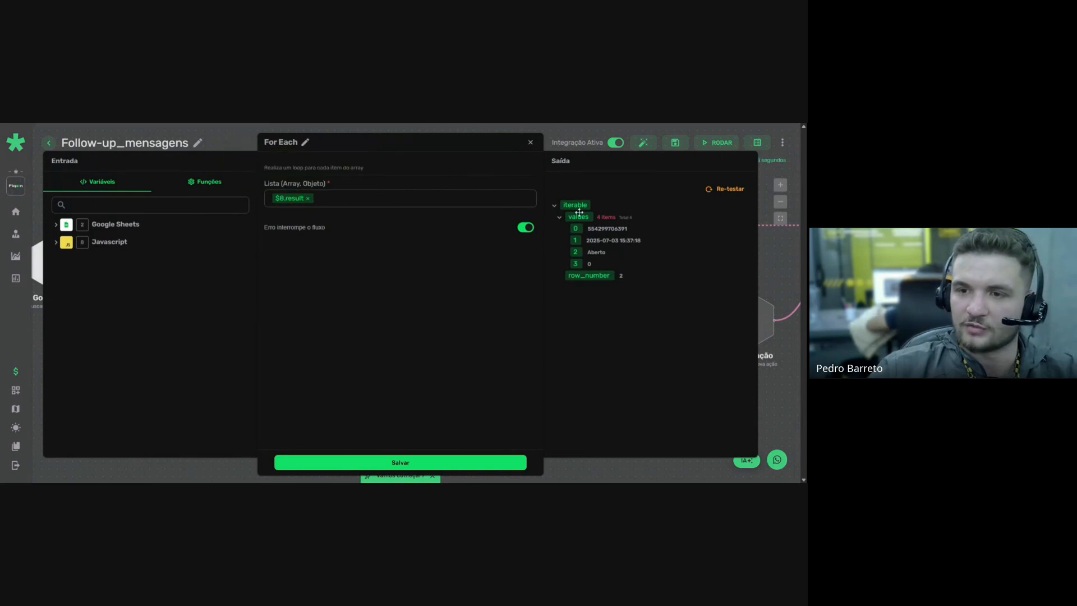
{"action": "left_click", "coordinate": [559, 218]}
{"action": "left_click", "coordinate": [560, 218]}
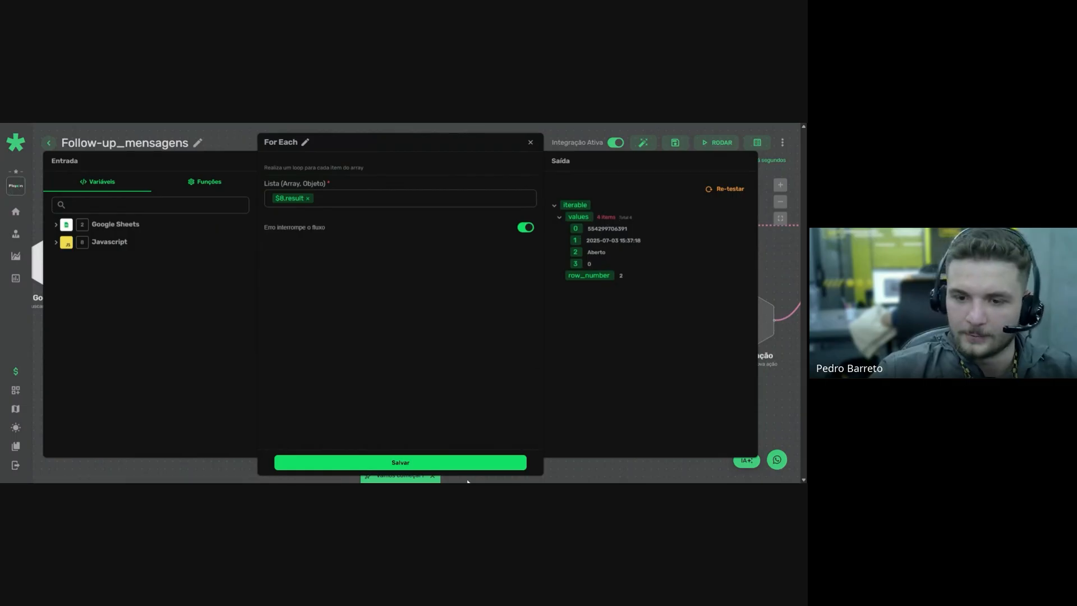
{"action": "left_click", "coordinate": [401, 462]}
Review the row number variable and the four inserted values in the loop's Google Sheets row update, and save it
{"action": "left_click_drag", "start_coordinate": [416, 425], "coordinate": [252, 409]}
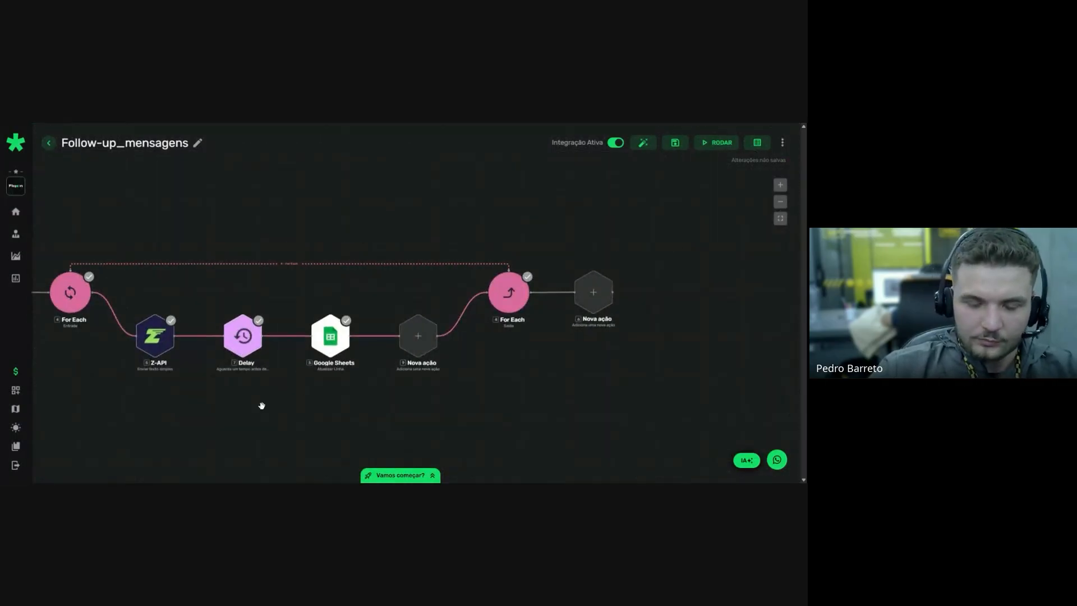
{"action": "left_click", "coordinate": [326, 342]}
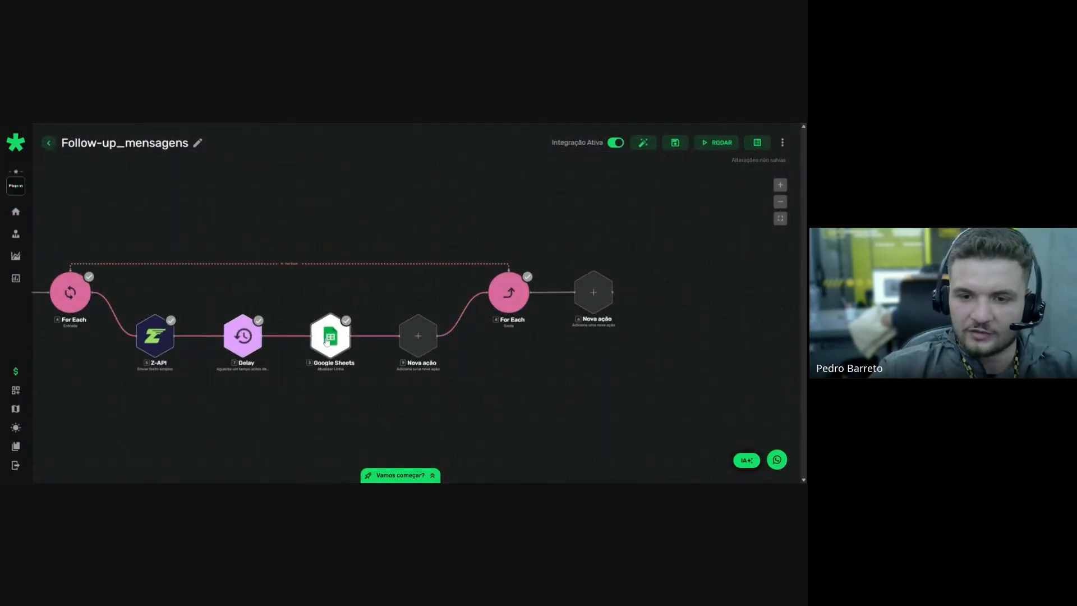
{"action": "scroll", "coordinate": [384, 357], "scroll_direction": "down", "scroll_amount": 3}
{"action": "scroll", "coordinate": [331, 236], "scroll_direction": "up", "scroll_amount": 3}
{"action": "mouse_move", "coordinate": [326, 238]}
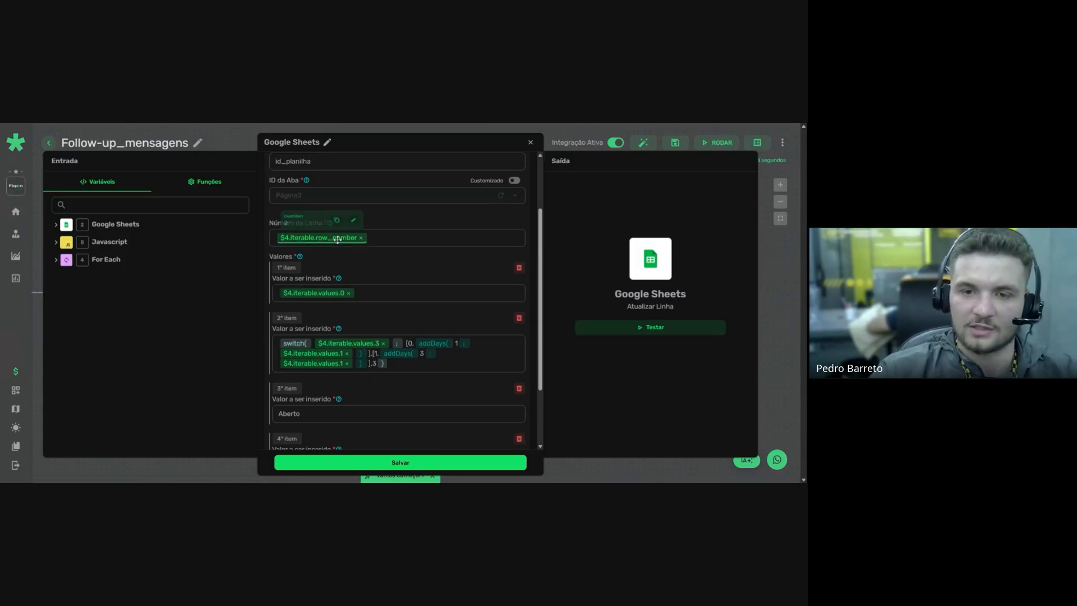
{"action": "scroll", "coordinate": [375, 269], "scroll_direction": "down", "scroll_amount": 3}
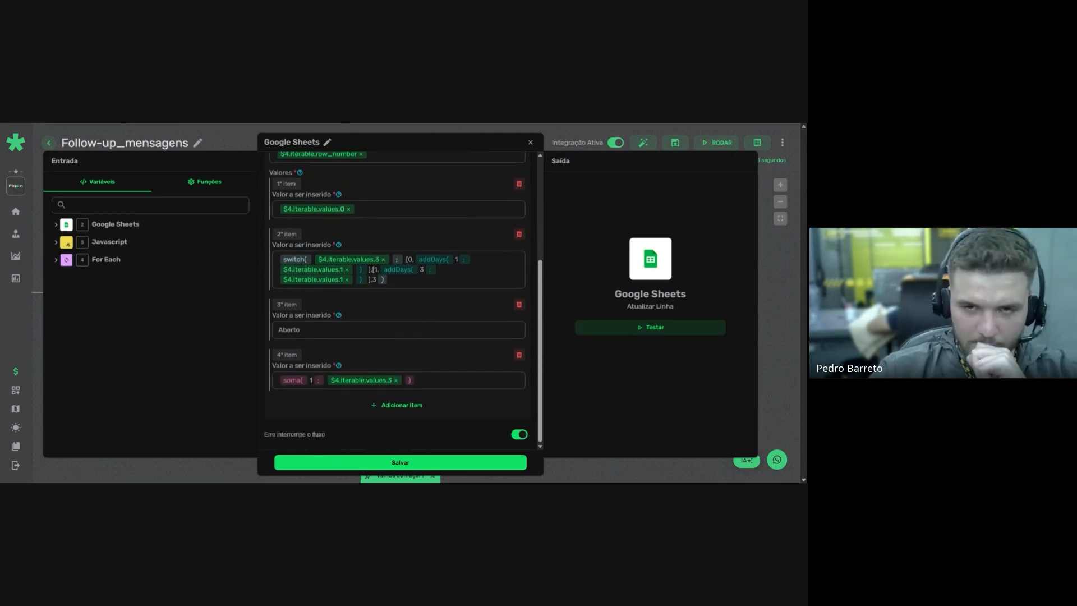
{"action": "scroll", "coordinate": [375, 271], "scroll_direction": "up", "scroll_amount": 3}
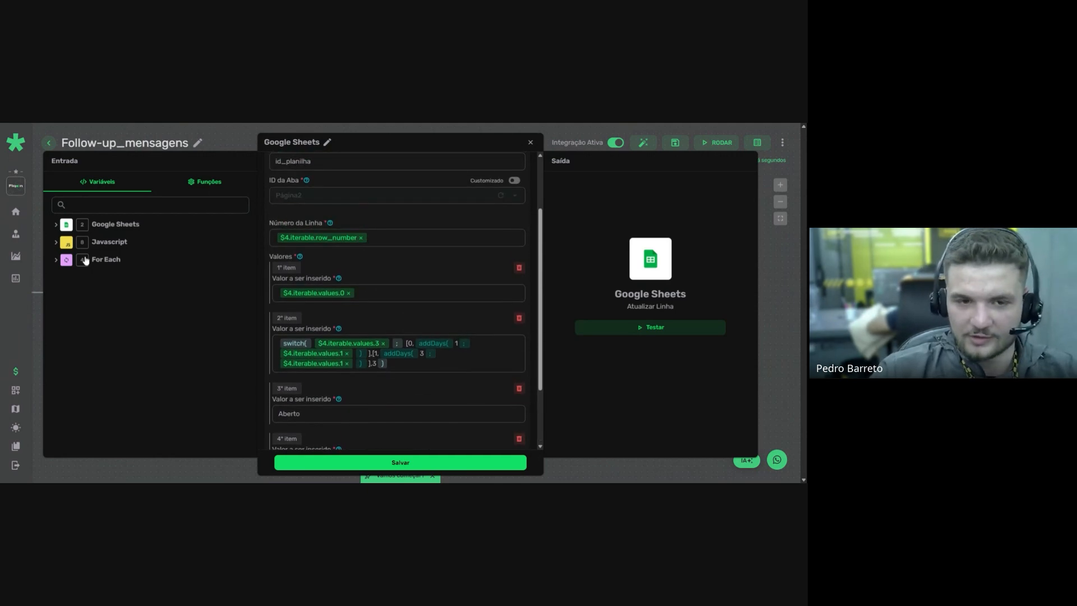
{"action": "scroll", "coordinate": [367, 268], "scroll_direction": "down", "scroll_amount": 2}
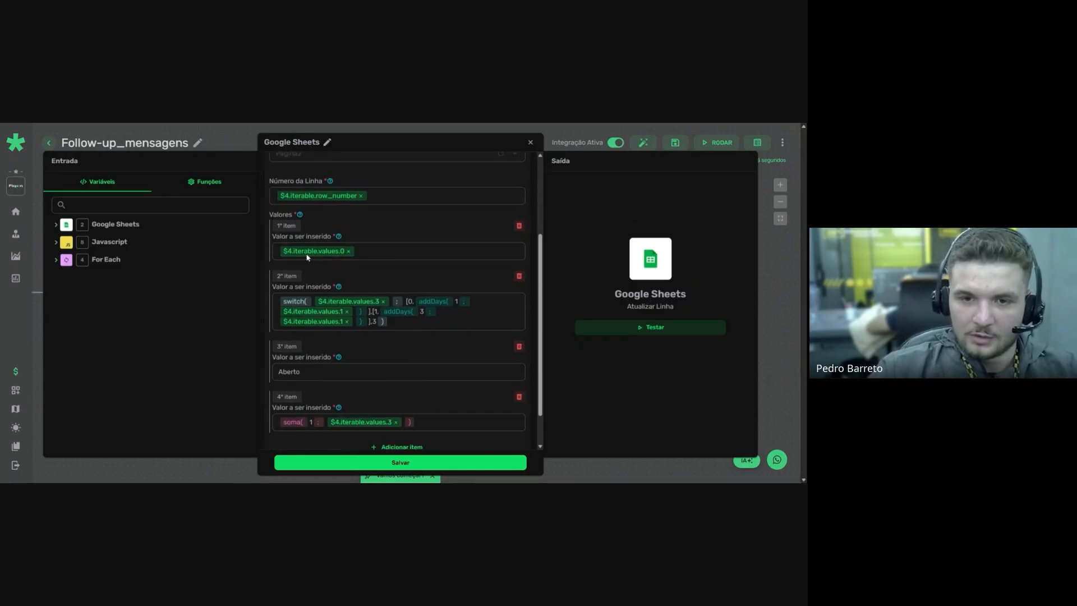
{"action": "scroll", "coordinate": [308, 257], "scroll_direction": "down", "scroll_amount": 2}
{"action": "scroll", "coordinate": [308, 257], "scroll_direction": "up", "scroll_amount": 2}
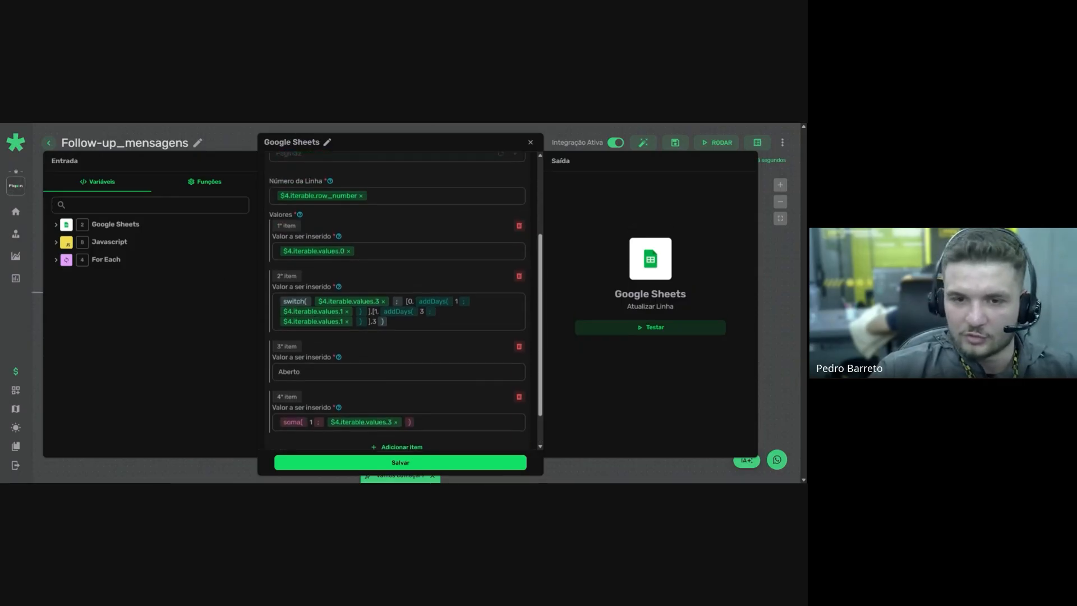
{"action": "mouse_move", "coordinate": [314, 313]}
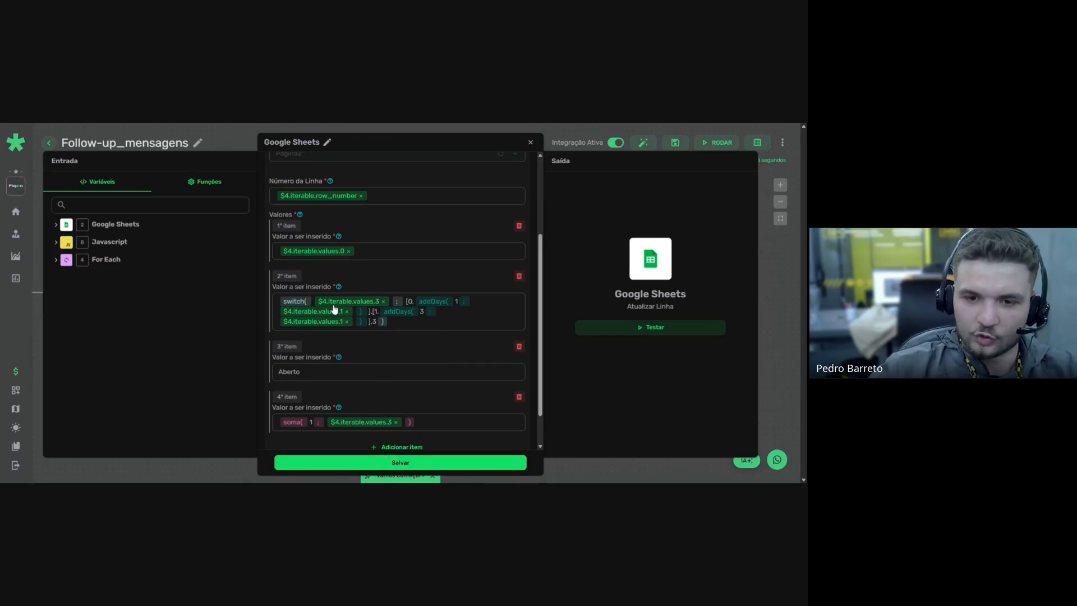
{"action": "left_click", "coordinate": [349, 462]}
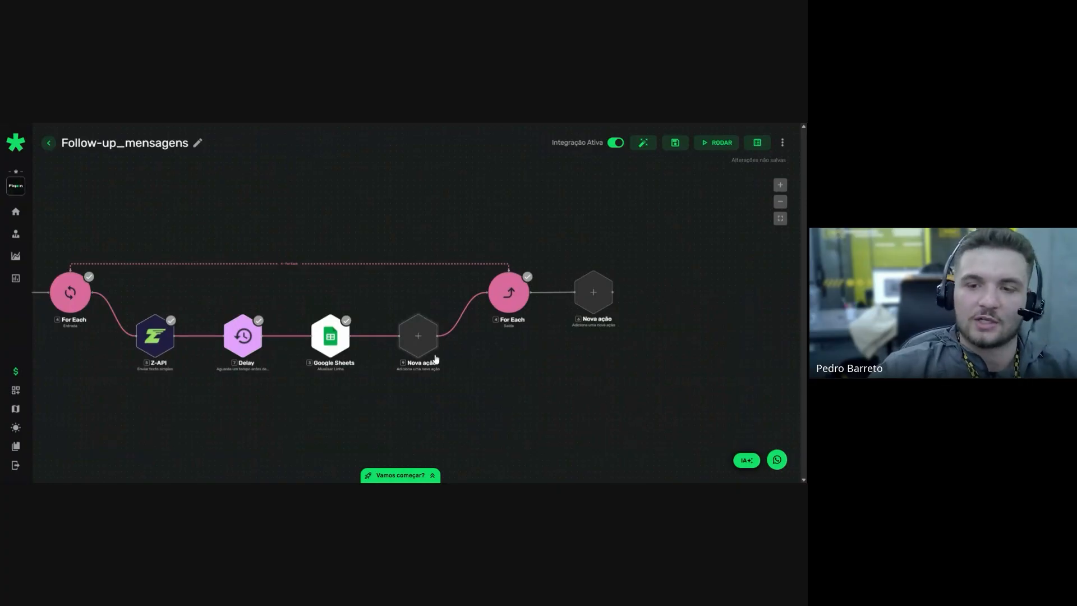
Browse the components available for the new action after the row update, and recheck the row update's values
{"action": "left_click_drag", "start_coordinate": [396, 409], "coordinate": [341, 378]}
{"action": "scroll", "coordinate": [353, 337], "scroll_direction": "down", "scroll_amount": 4}
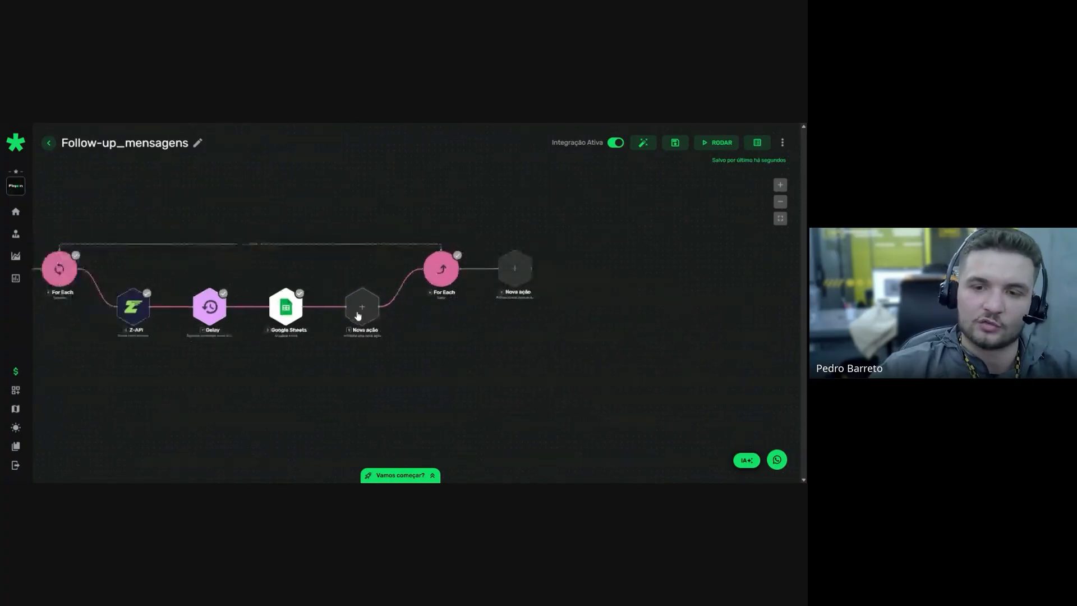
{"action": "left_click", "coordinate": [361, 307]}
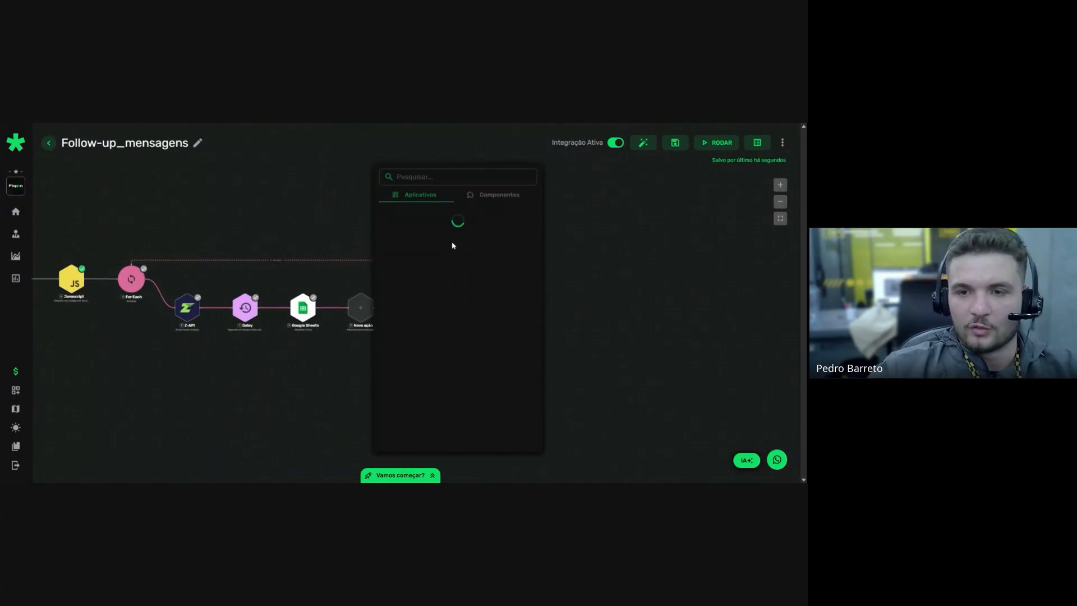
{"action": "left_click", "coordinate": [489, 195]}
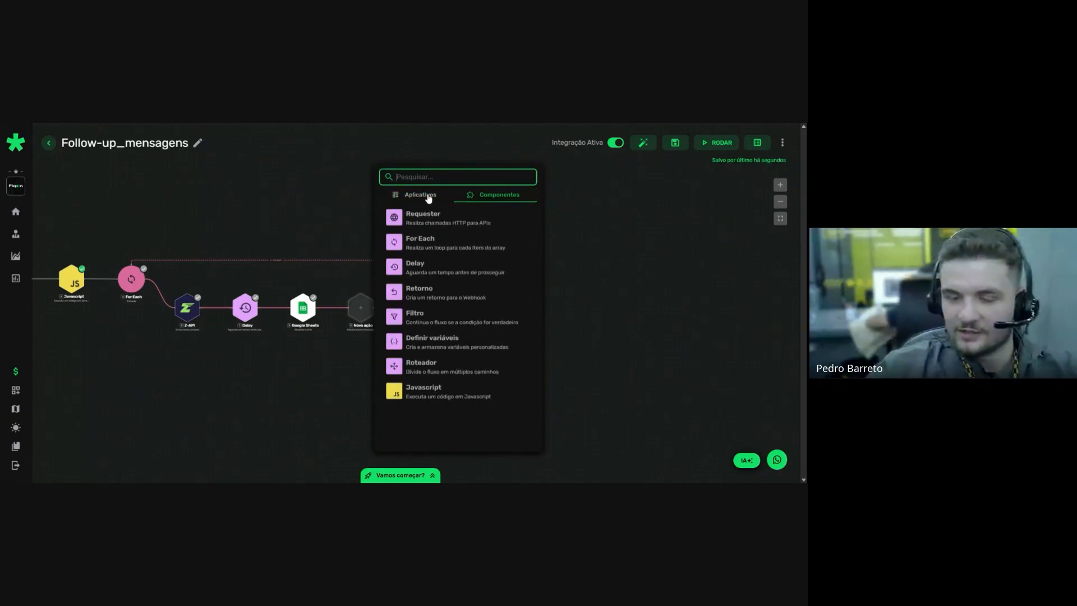
{"action": "left_click", "coordinate": [306, 311]}
{"action": "scroll", "coordinate": [337, 326], "scroll_direction": "down", "scroll_amount": 3}
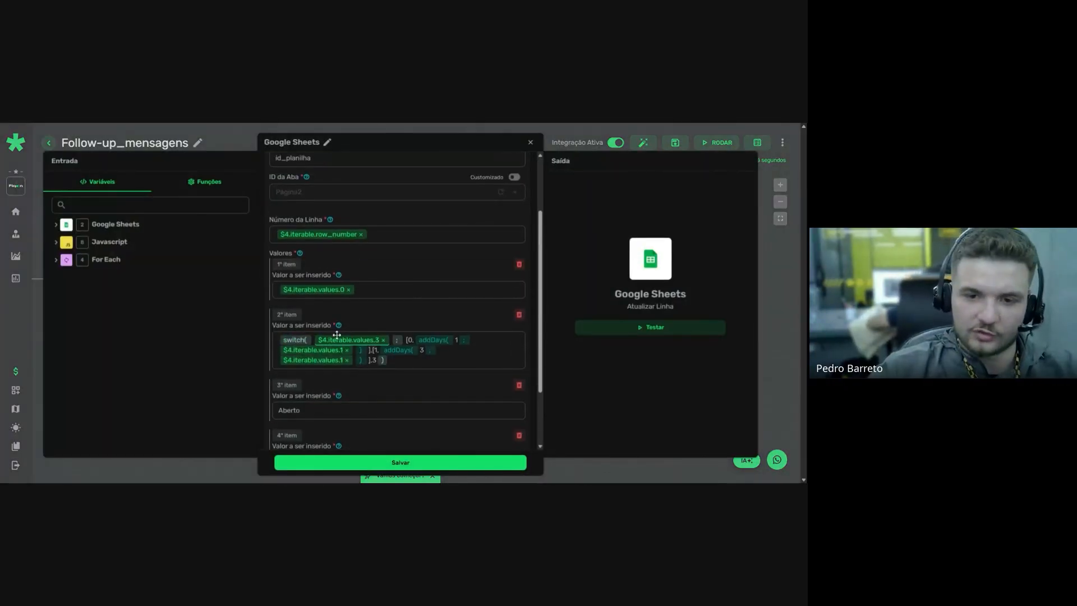
{"action": "left_click", "coordinate": [398, 463]}
{"action": "left_click", "coordinate": [361, 311]}
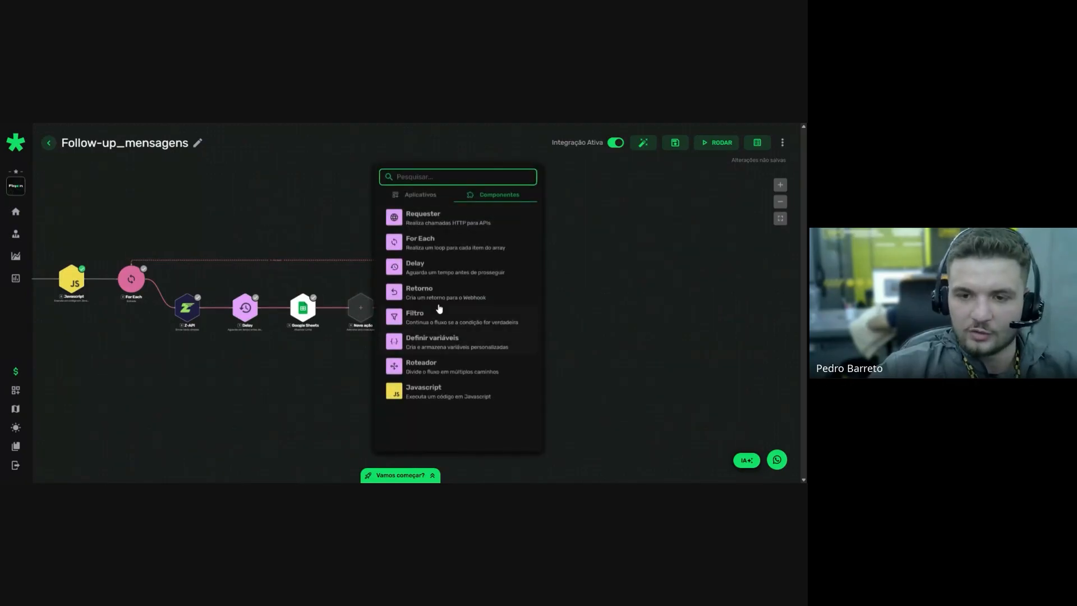
{"action": "left_click", "coordinate": [436, 293]}
{"action": "right_click", "coordinate": [370, 310]}
{"action": "left_click", "coordinate": [390, 392]}
Add a Roteador after the loop's Google Sheets row update, auto-arrange the flow, and give the router a third filter branch
{"action": "left_click", "coordinate": [374, 311]}
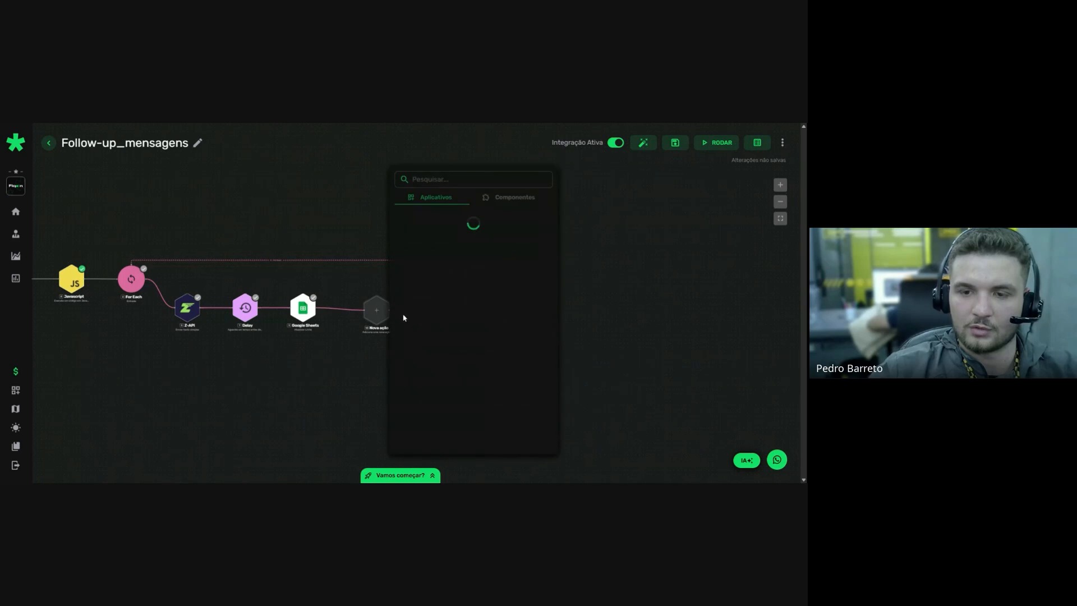
{"action": "left_click", "coordinate": [429, 369]}
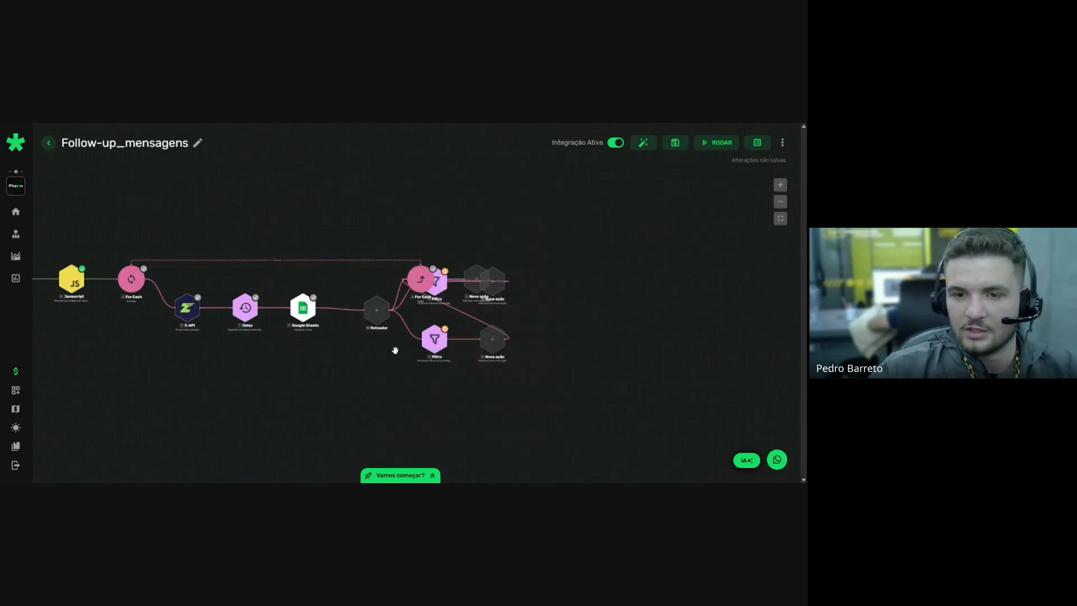
{"action": "left_click", "coordinate": [643, 143]}
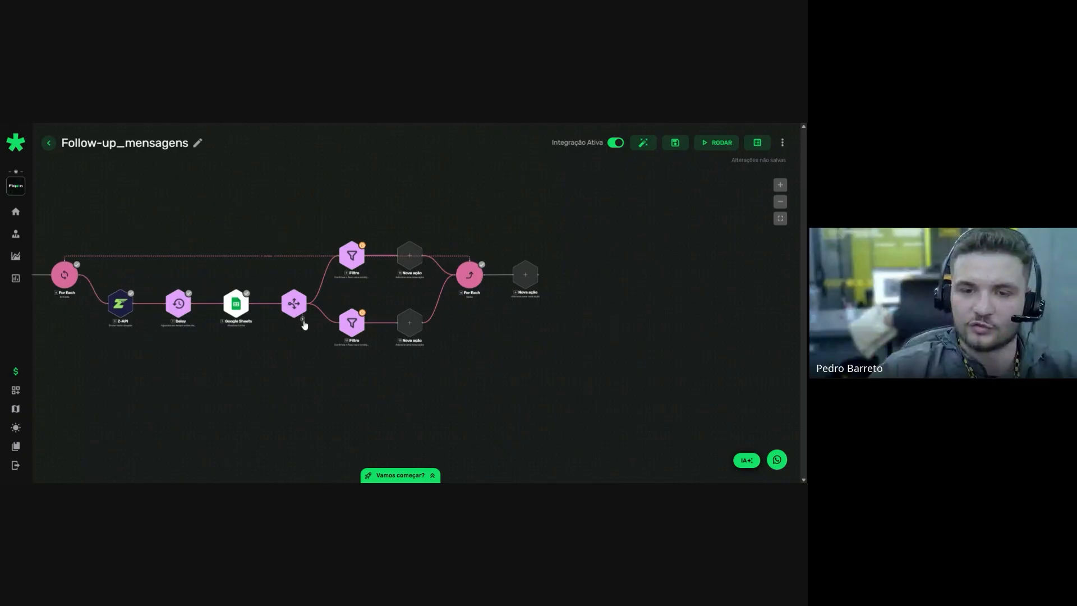
{"action": "left_click", "coordinate": [303, 319]}
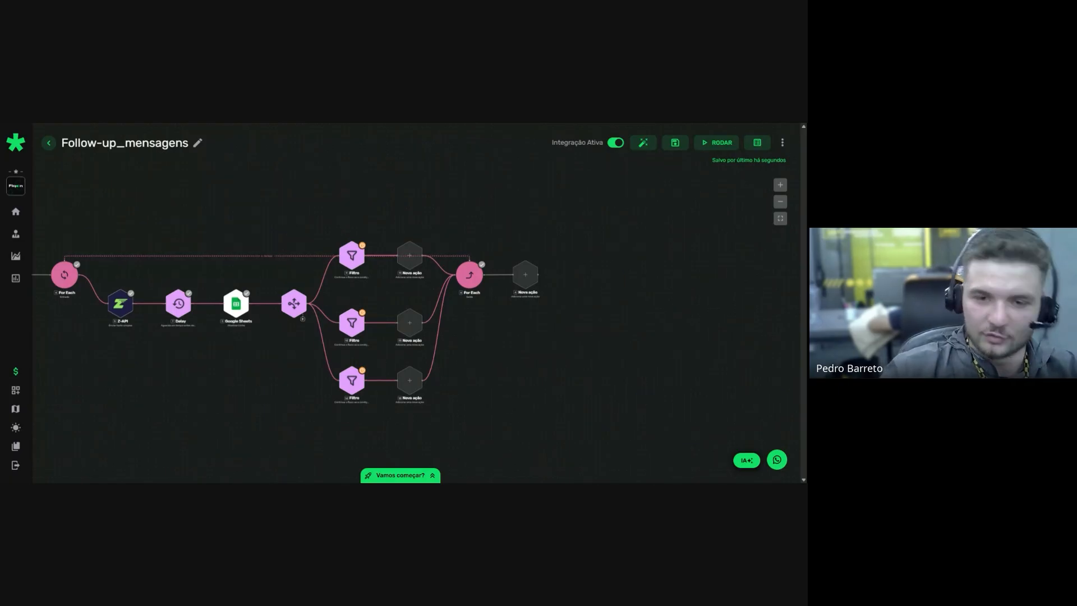
Delete the Roteador and its branches from the loop, auto-arrange the flow, and save it
{"action": "right_click", "coordinate": [300, 304]}
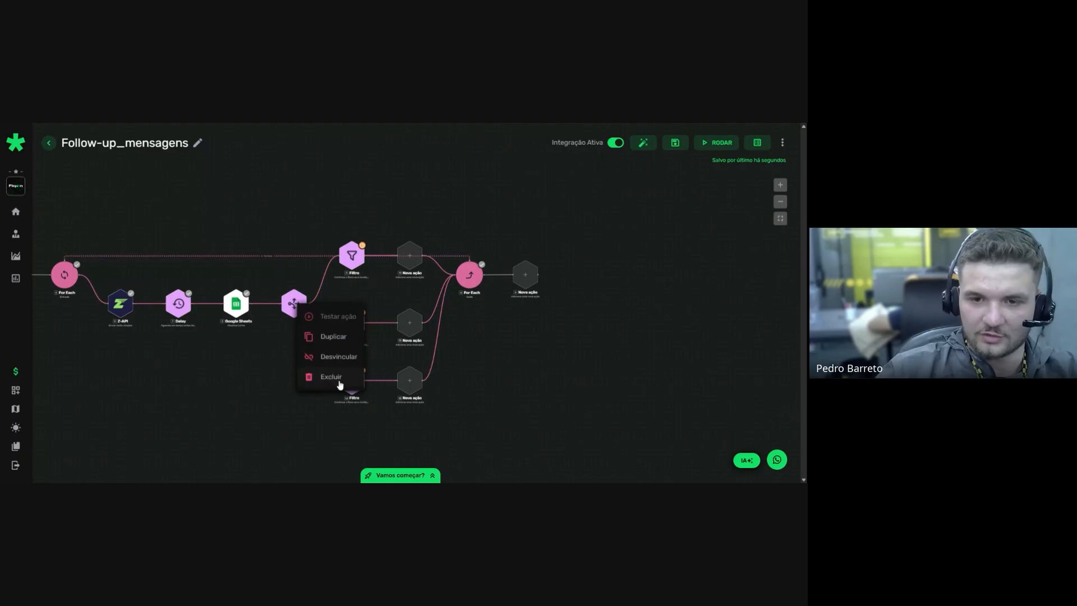
{"action": "left_click", "coordinate": [340, 383]}
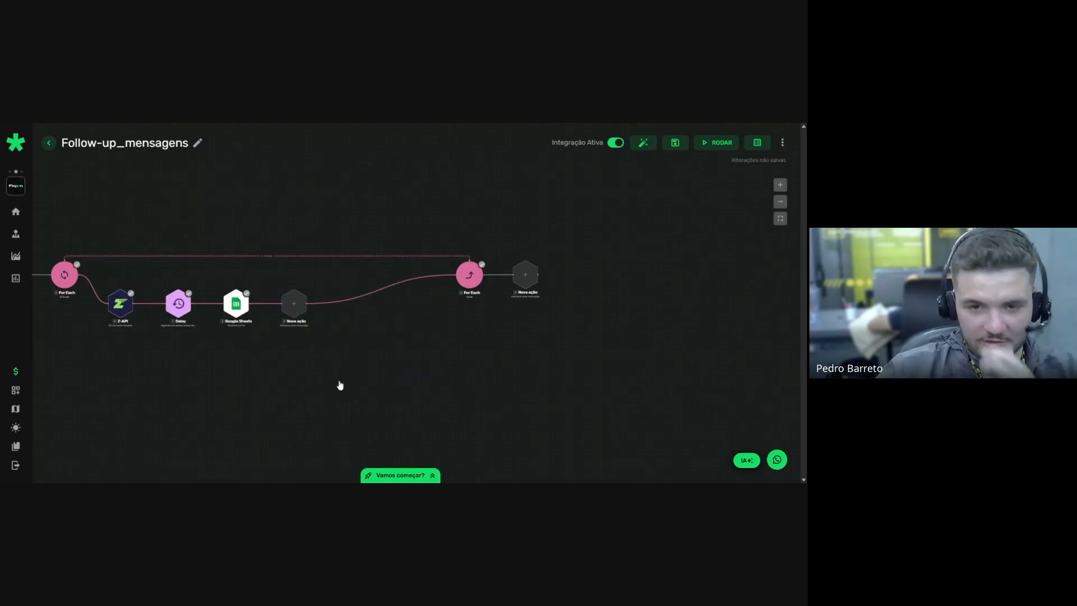
{"action": "left_click", "coordinate": [644, 142]}
{"action": "right_click", "coordinate": [293, 309]}
{"action": "left_click", "coordinate": [334, 381]}
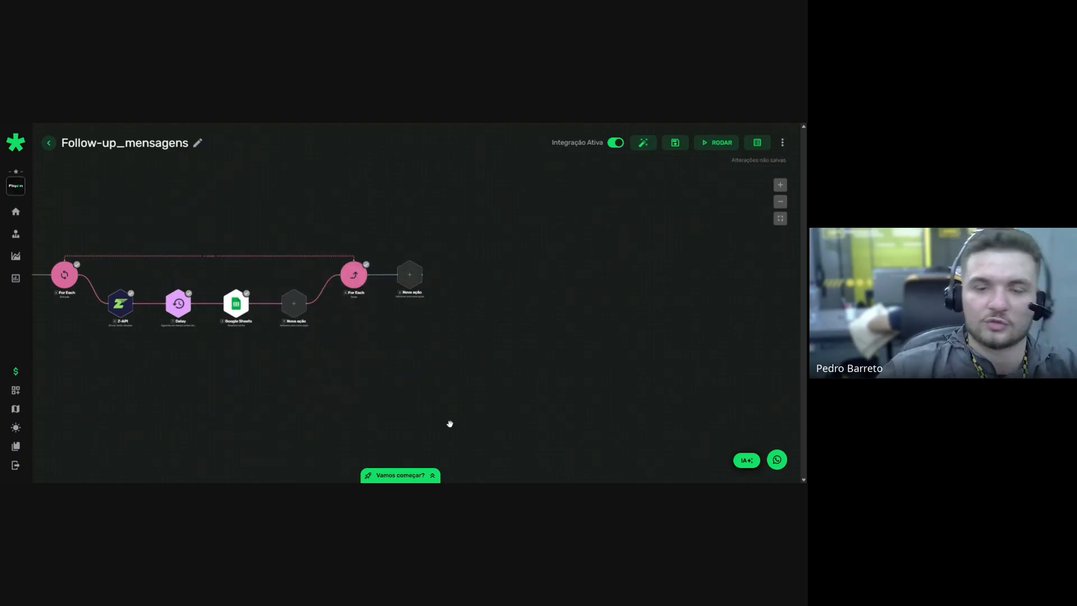
{"action": "key", "text": "ctrl+s"}
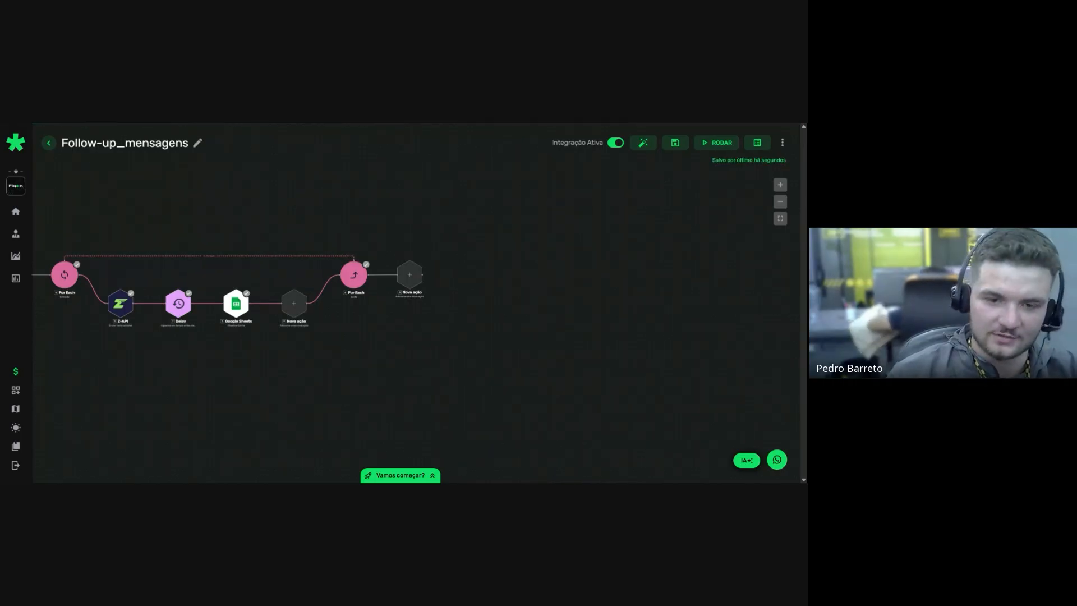
Examine the switch and addDays expression in the second value of the loop's Google Sheets row update, and save the action
{"action": "scroll", "coordinate": [262, 372], "scroll_direction": "up", "scroll_amount": 3}
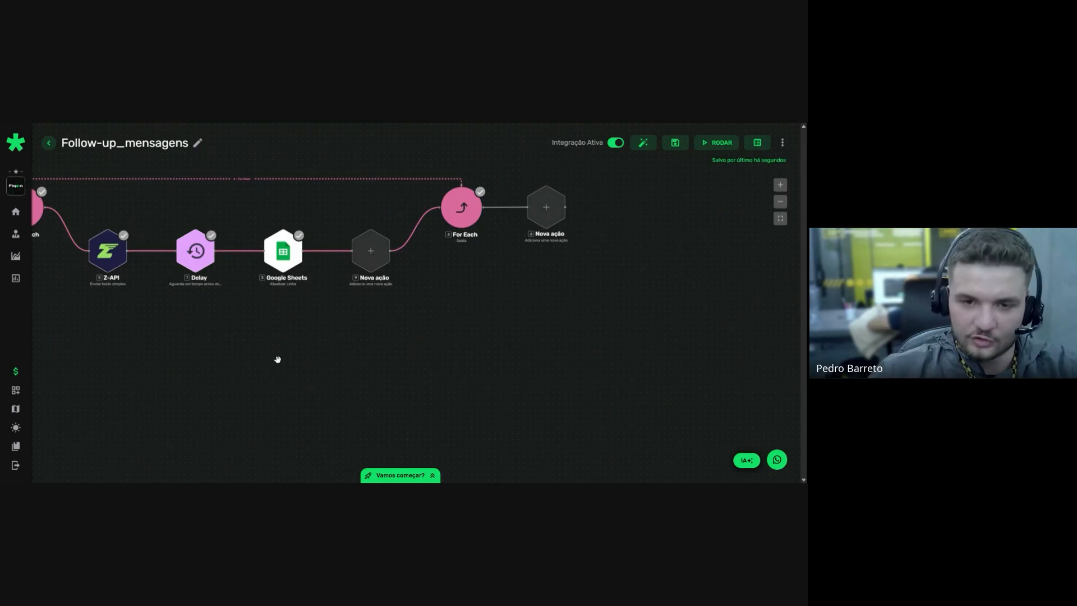
{"action": "left_click", "coordinate": [283, 258]}
{"action": "scroll", "coordinate": [341, 284], "scroll_direction": "down", "scroll_amount": 5}
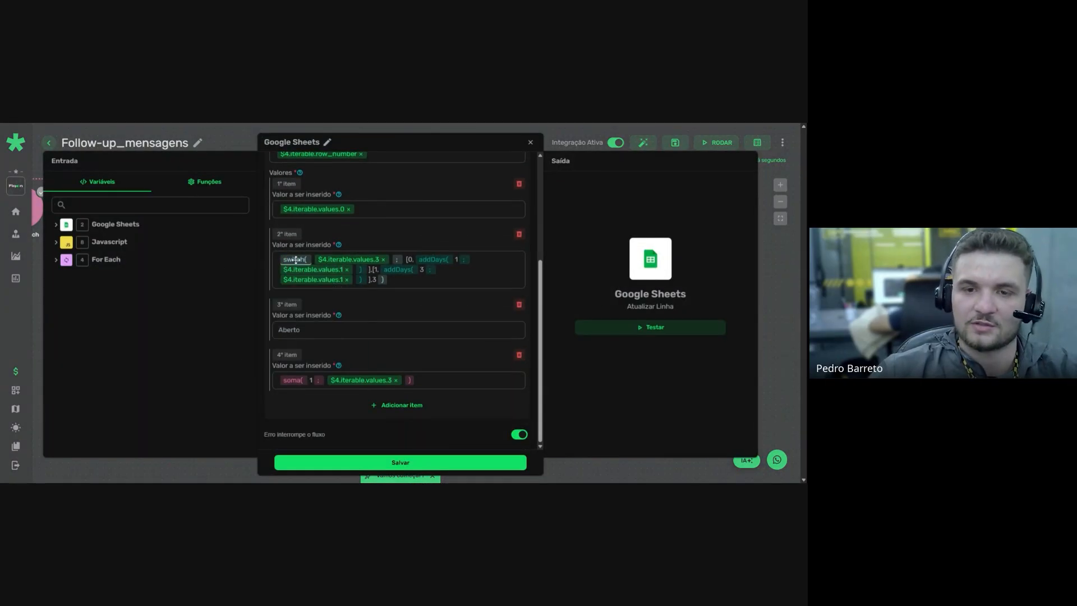
{"action": "mouse_move", "coordinate": [331, 256]}
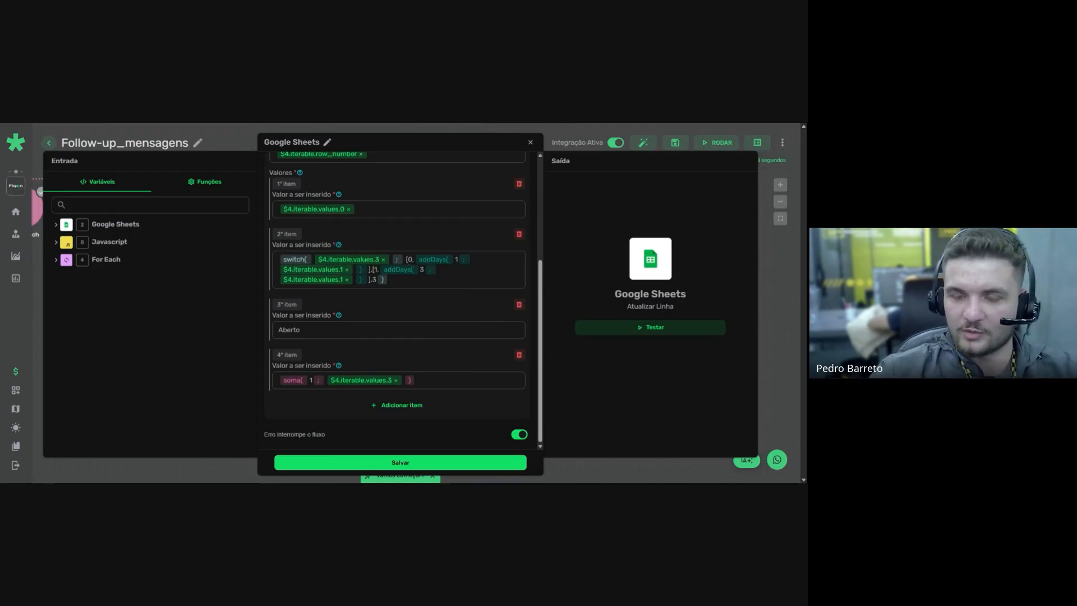
{"action": "mouse_move", "coordinate": [292, 263]}
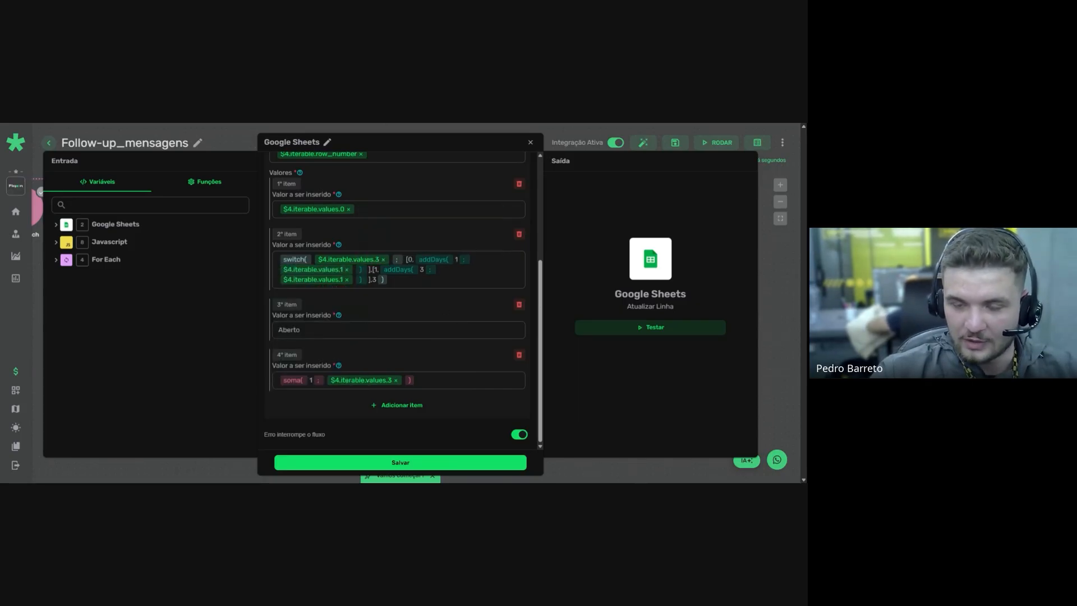
{"action": "left_click_drag", "start_coordinate": [409, 260], "coordinate": [413, 260]}
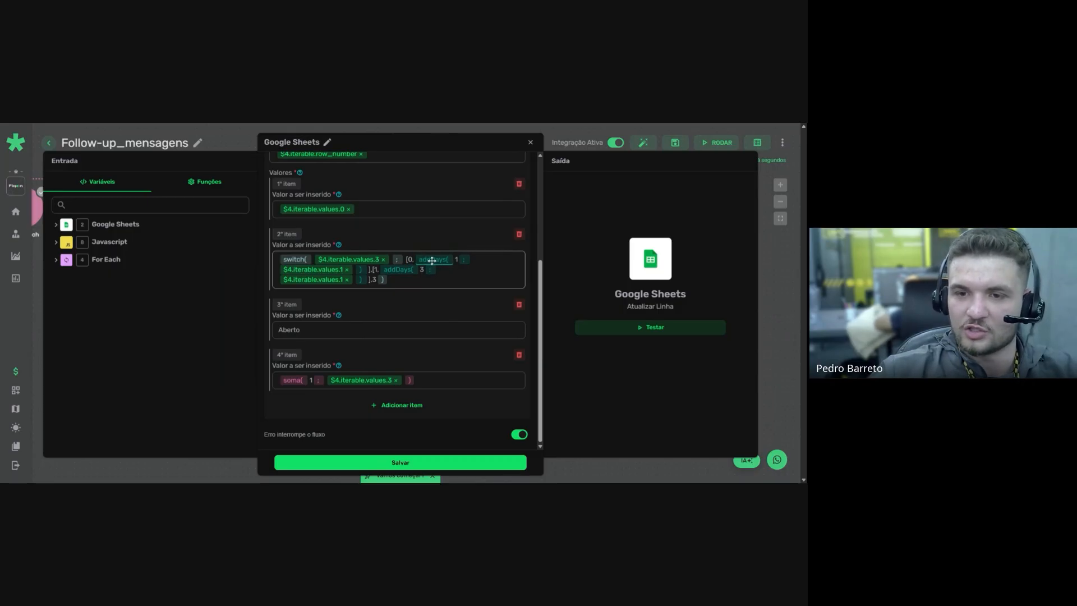
{"action": "double_click", "coordinate": [456, 260]}
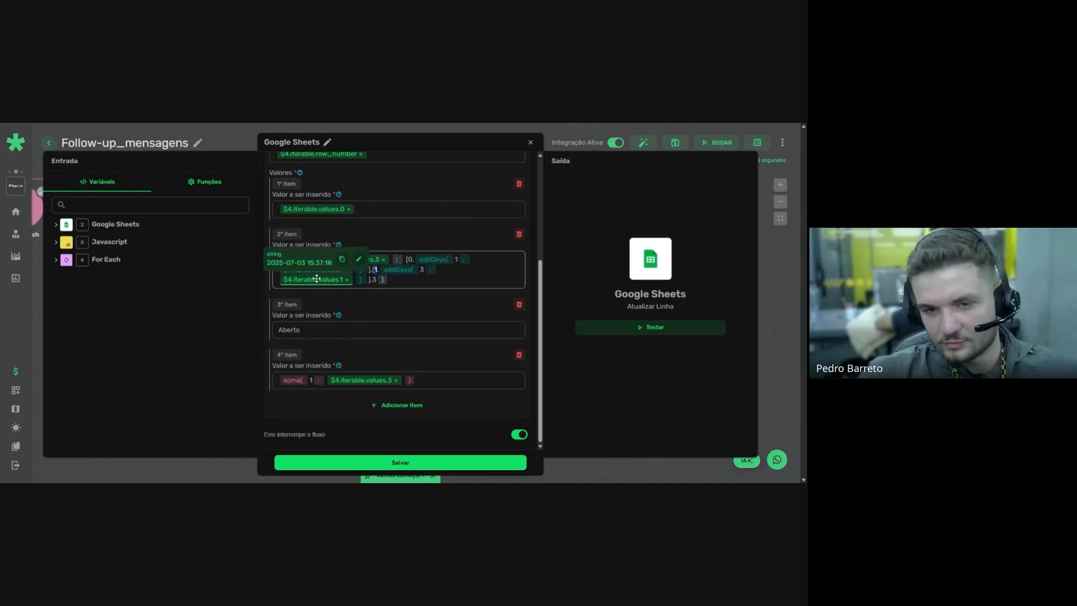
{"action": "left_click", "coordinate": [382, 279]}
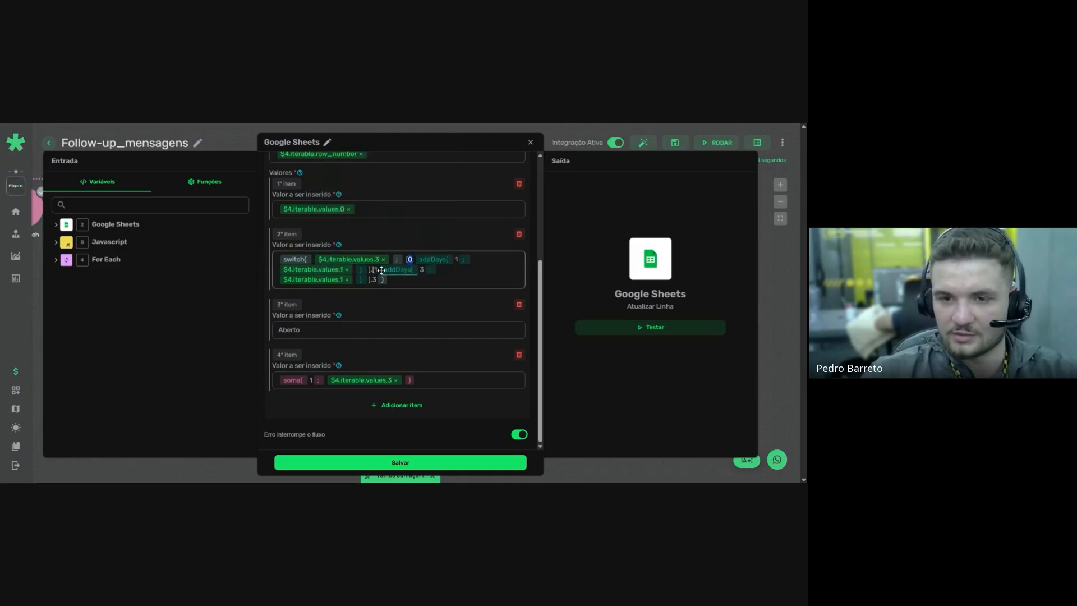
{"action": "left_click_drag", "start_coordinate": [374, 269], "coordinate": [378, 269]}
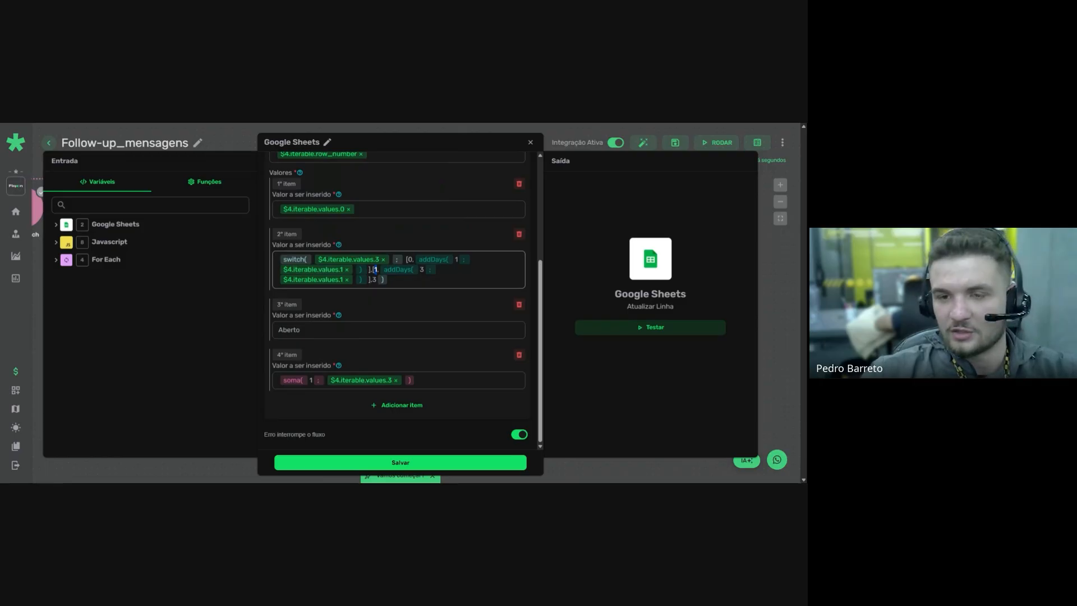
{"action": "left_click", "coordinate": [373, 280]}
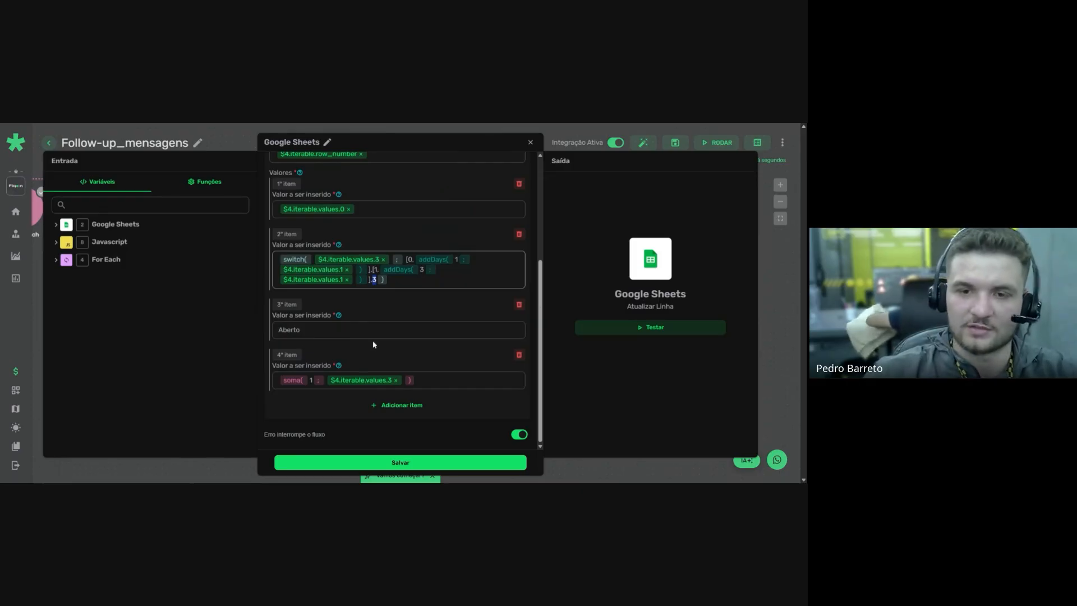
{"action": "left_click", "coordinate": [416, 462]}
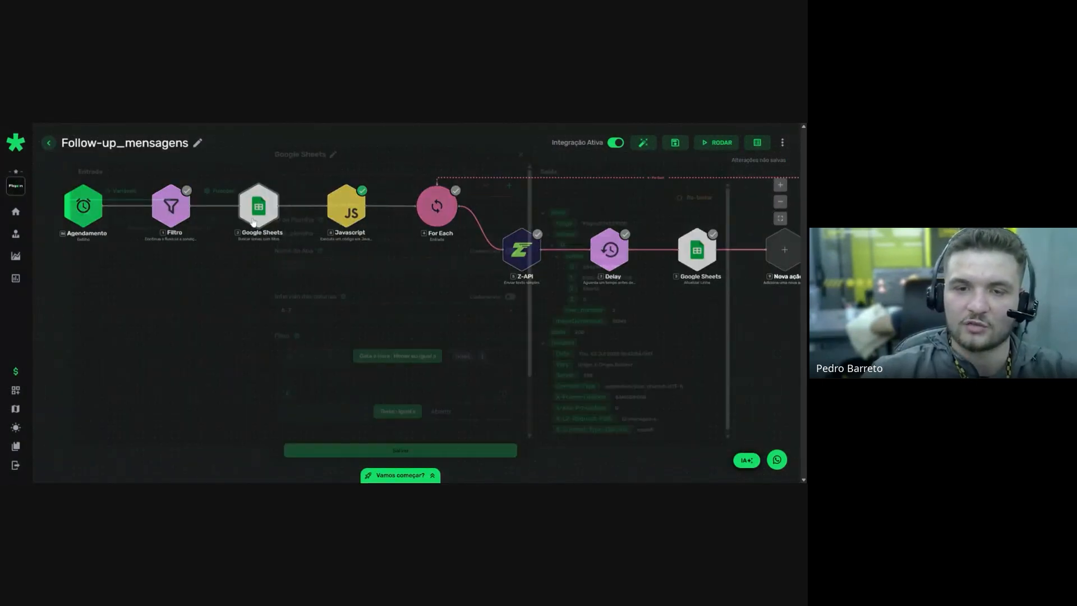
Check the numeric filter of the Google Sheets search before Javascript, recheck the row update's values, and save both actions
{"action": "left_click", "coordinate": [257, 225]}
{"action": "scroll", "coordinate": [401, 303], "scroll_direction": "down", "scroll_amount": 5}
{"action": "left_click", "coordinate": [477, 355]}
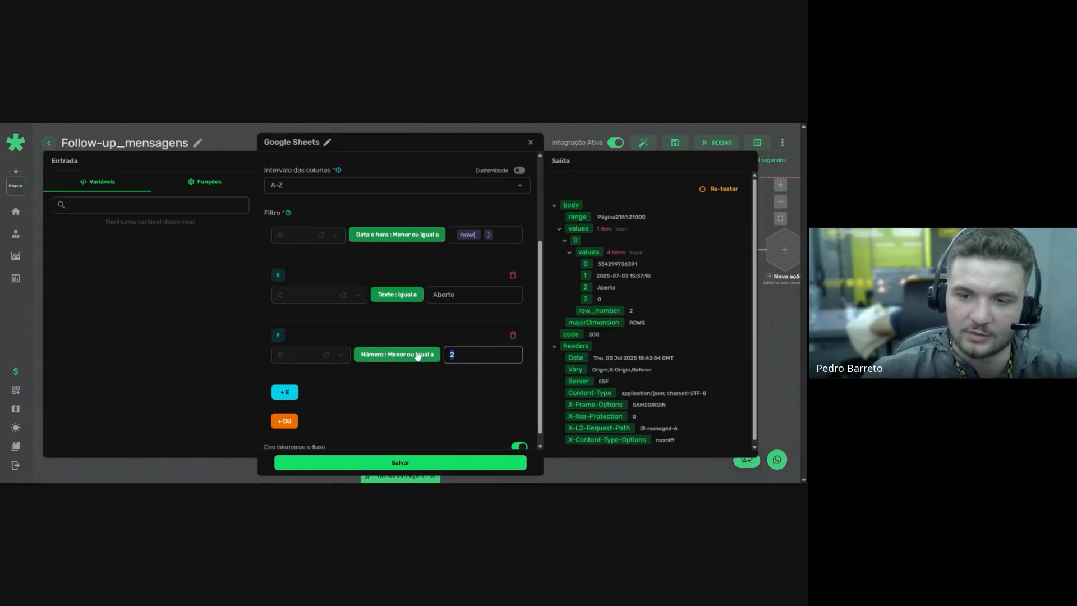
{"action": "left_click", "coordinate": [455, 463]}
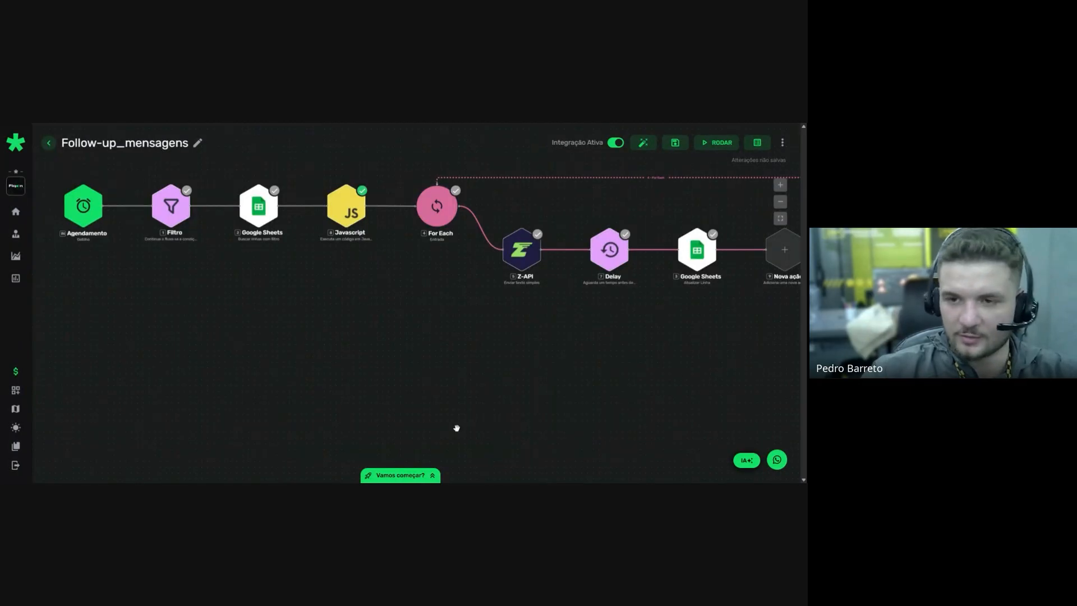
{"action": "left_click_drag", "start_coordinate": [429, 358], "coordinate": [275, 361]}
{"action": "left_click", "coordinate": [389, 270]}
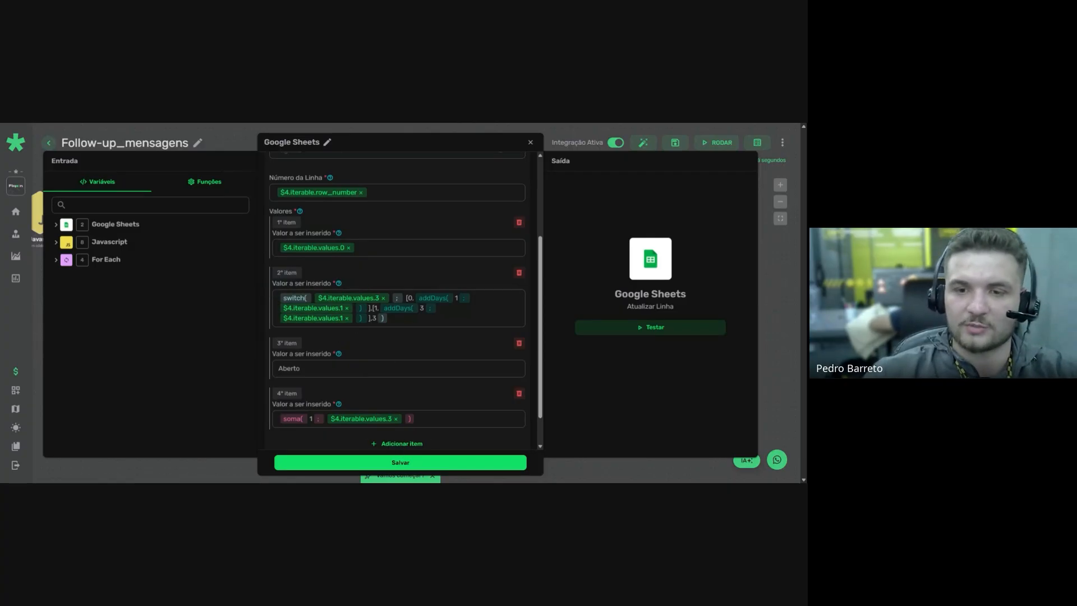
{"action": "left_click", "coordinate": [433, 461]}
Add a Roteador component as the new action after the loop's Google Sheets row update
{"action": "left_click", "coordinate": [408, 264]}
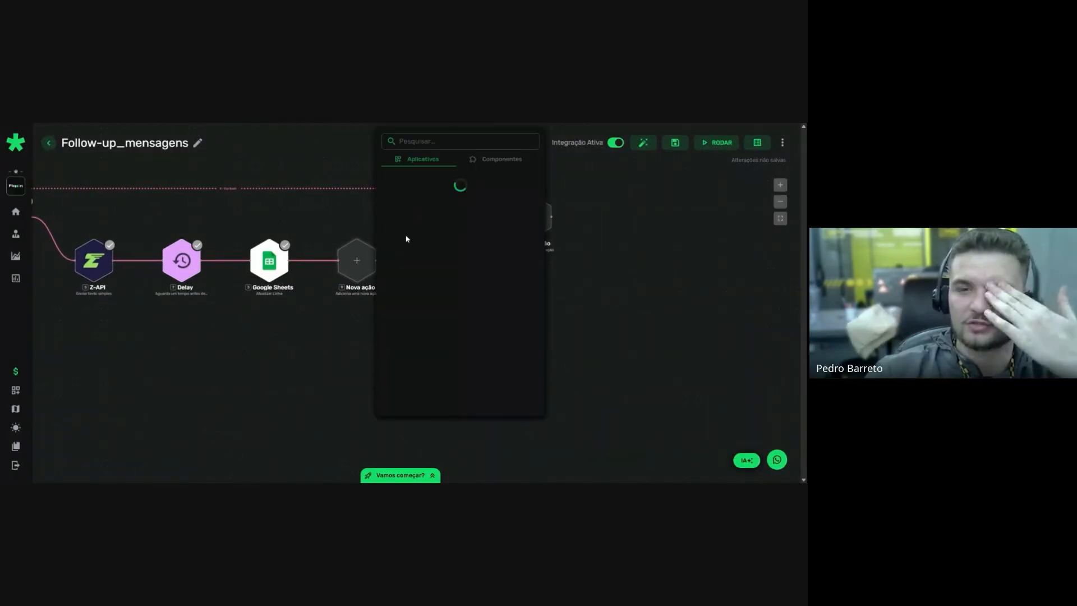
{"action": "left_click", "coordinate": [470, 162]}
{"action": "left_click", "coordinate": [432, 333]}
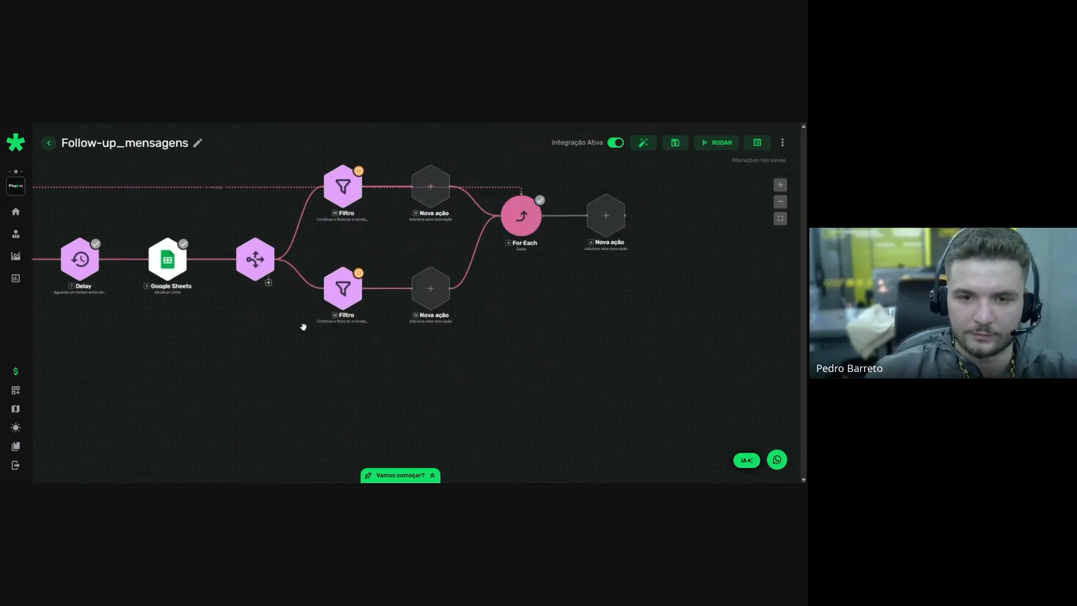
Set the router's first filter to continue only if $4.iterable.values.3 from the For Each equals 0, and save it
{"action": "left_click", "coordinate": [320, 211]}
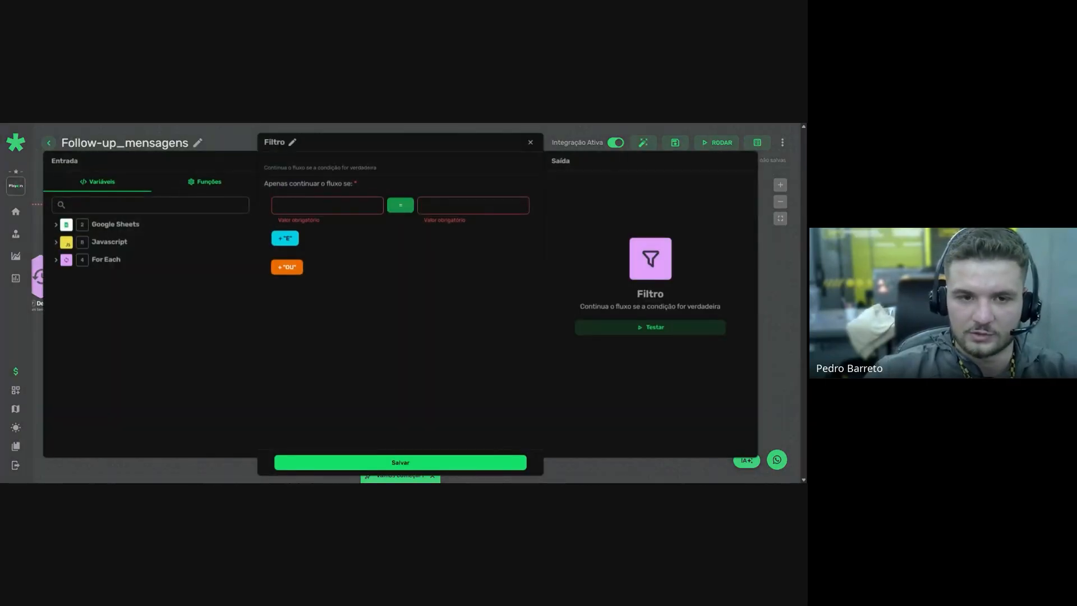
{"action": "left_click", "coordinate": [115, 260]}
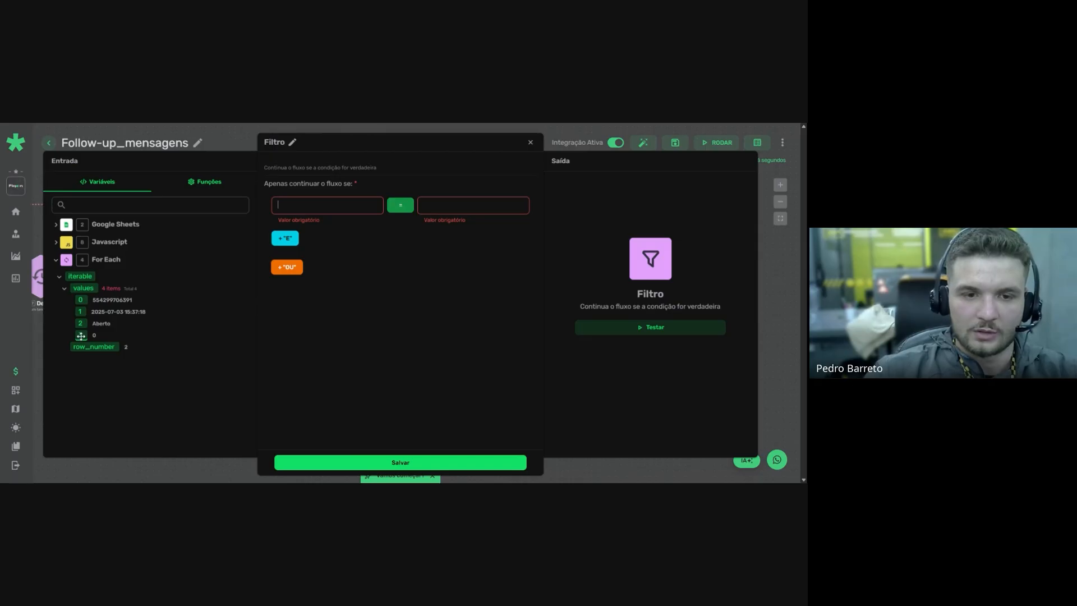
{"action": "left_click_drag", "start_coordinate": [81, 336], "coordinate": [314, 205]}
{"action": "mouse_move", "coordinate": [283, 198]}
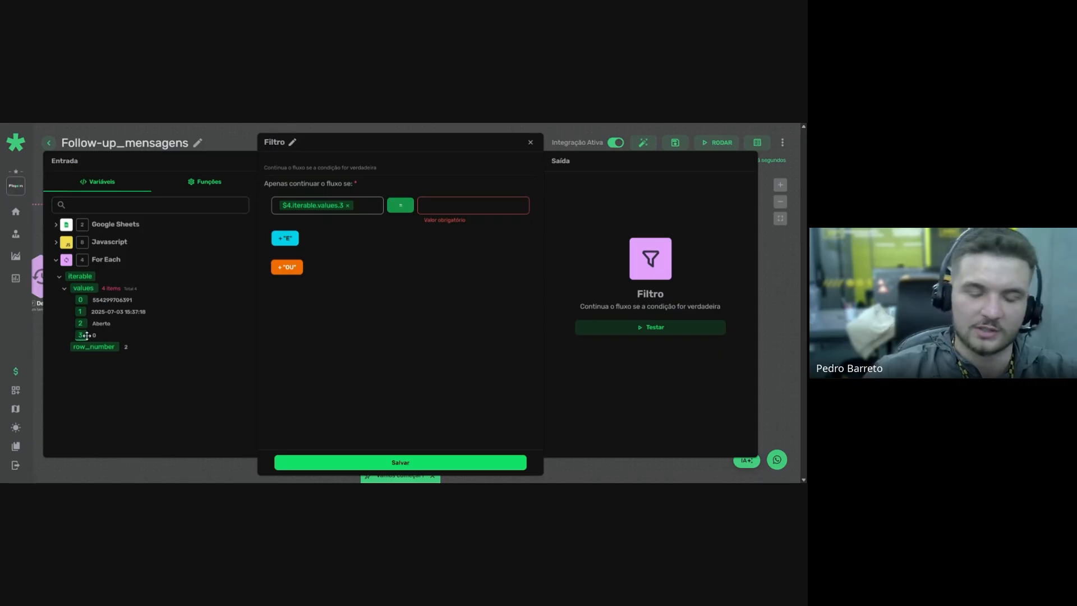
{"action": "mouse_move", "coordinate": [342, 206]}
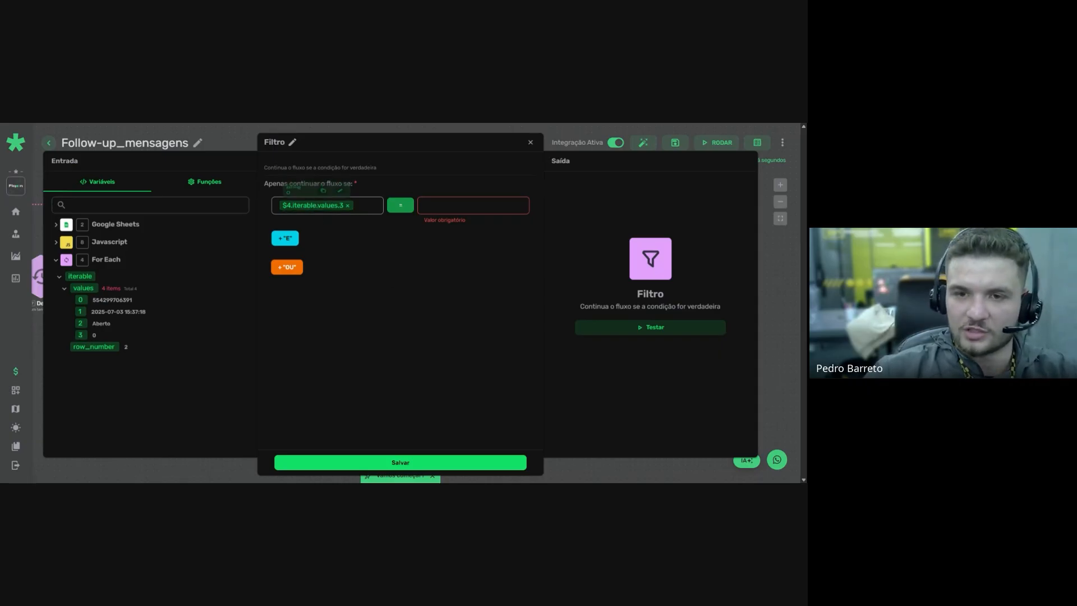
{"action": "left_click", "coordinate": [473, 205]}
{"action": "type", "text": "0"}
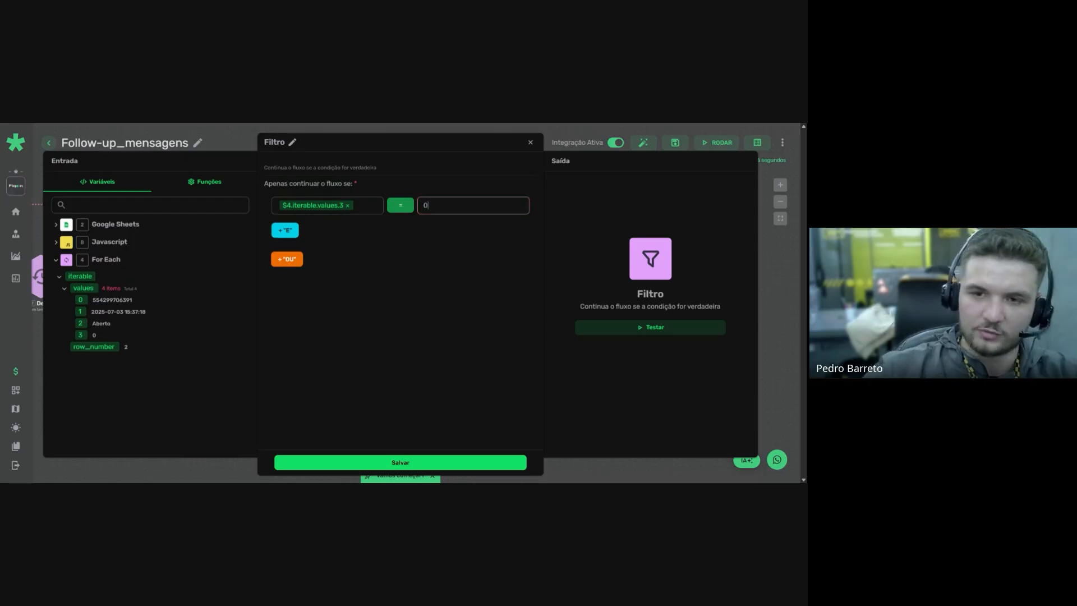
{"action": "left_click", "coordinate": [402, 465]}
Add a third filter branch to the Roteador
{"action": "left_click_drag", "start_coordinate": [435, 298], "coordinate": [344, 319]}
{"action": "left_click_drag", "start_coordinate": [82, 351], "coordinate": [148, 349]}
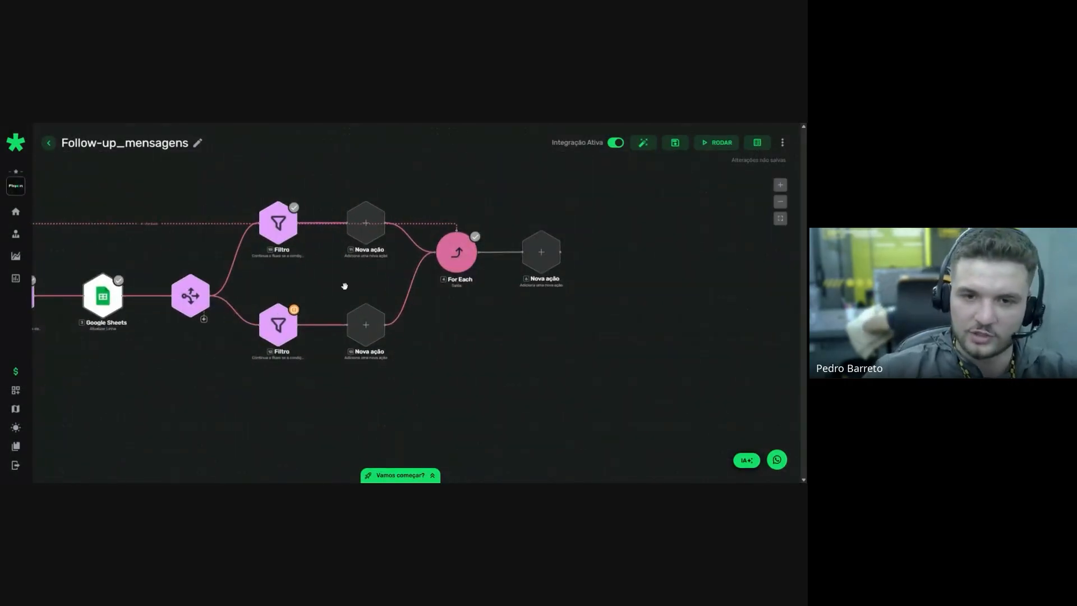
{"action": "left_click", "coordinate": [204, 319]}
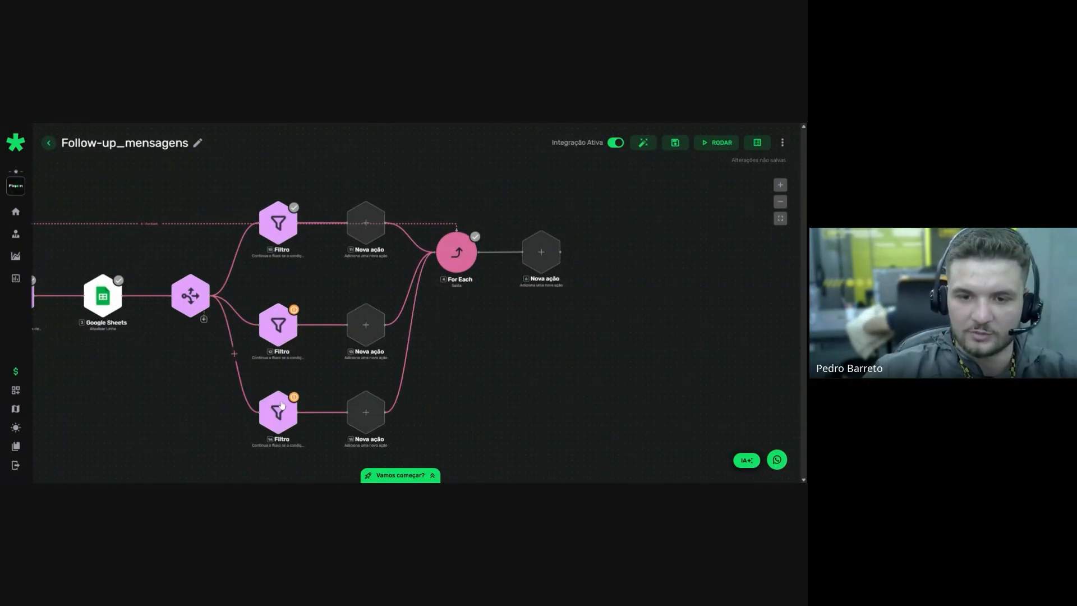
Duplicate the Google Sheets row update that precedes the Roteador for use on the first filter's branch
{"action": "left_click", "coordinate": [367, 225]}
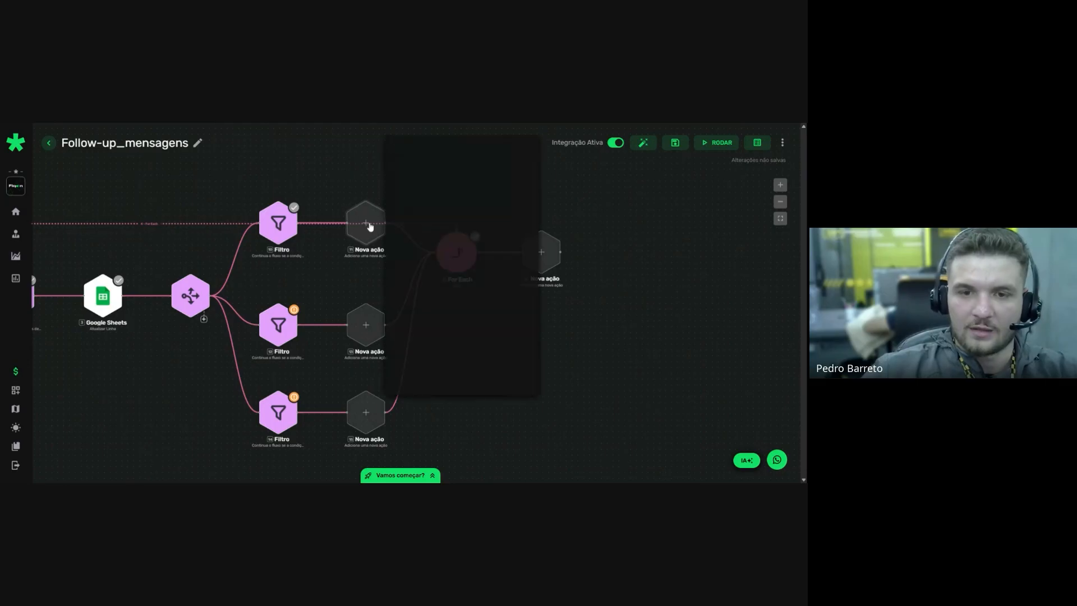
{"action": "right_click", "coordinate": [106, 303]}
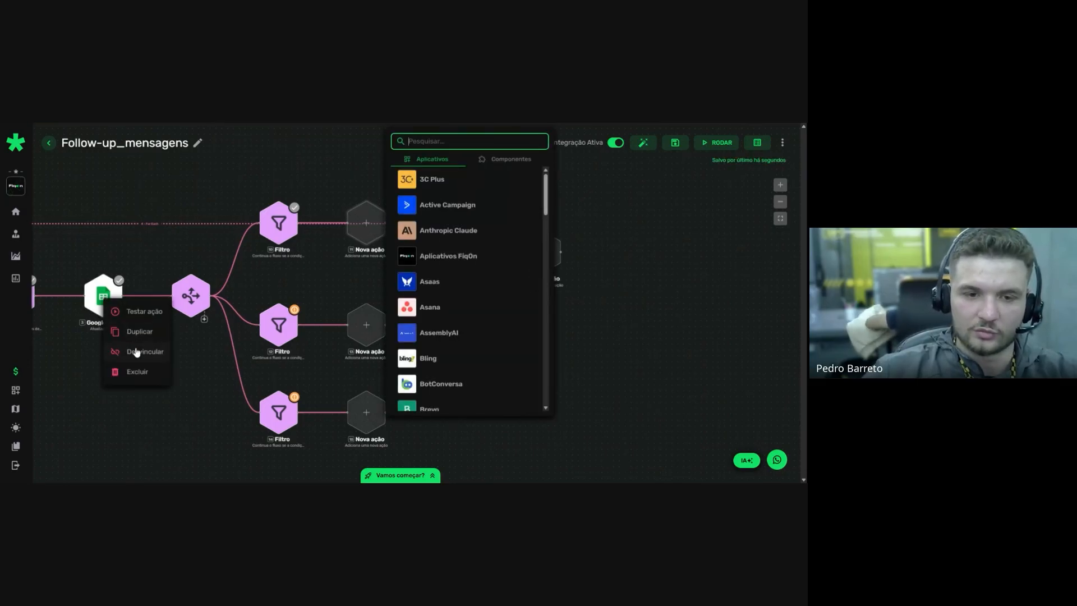
{"action": "left_click", "coordinate": [140, 333]}
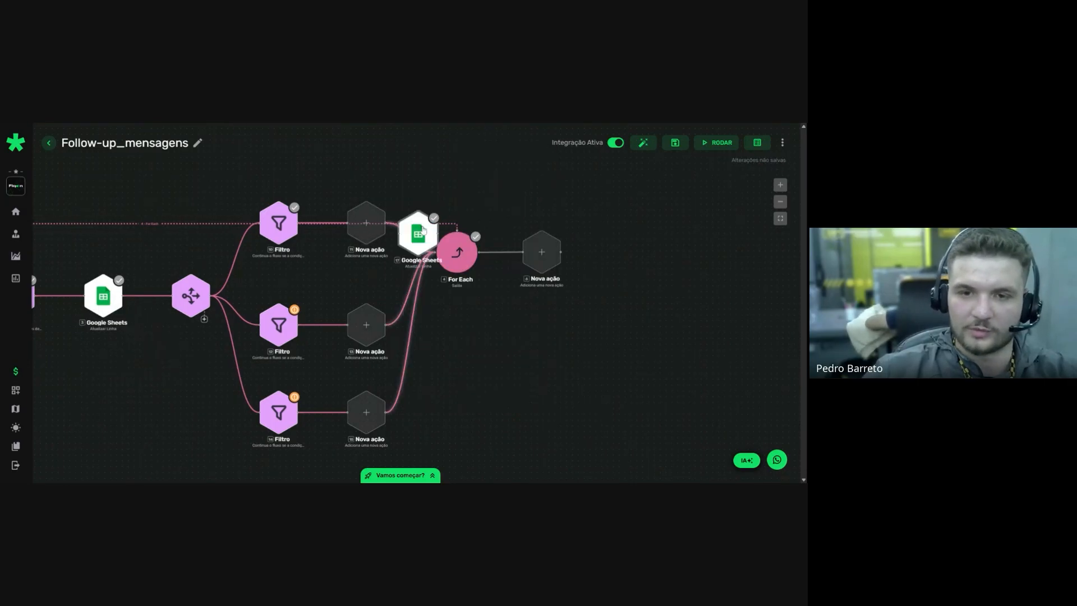
On the first filter's branch, set the Google Sheets update's 2nd item to addDays(1; $4.iterable.values.1) and save it
{"action": "left_click", "coordinate": [324, 226]}
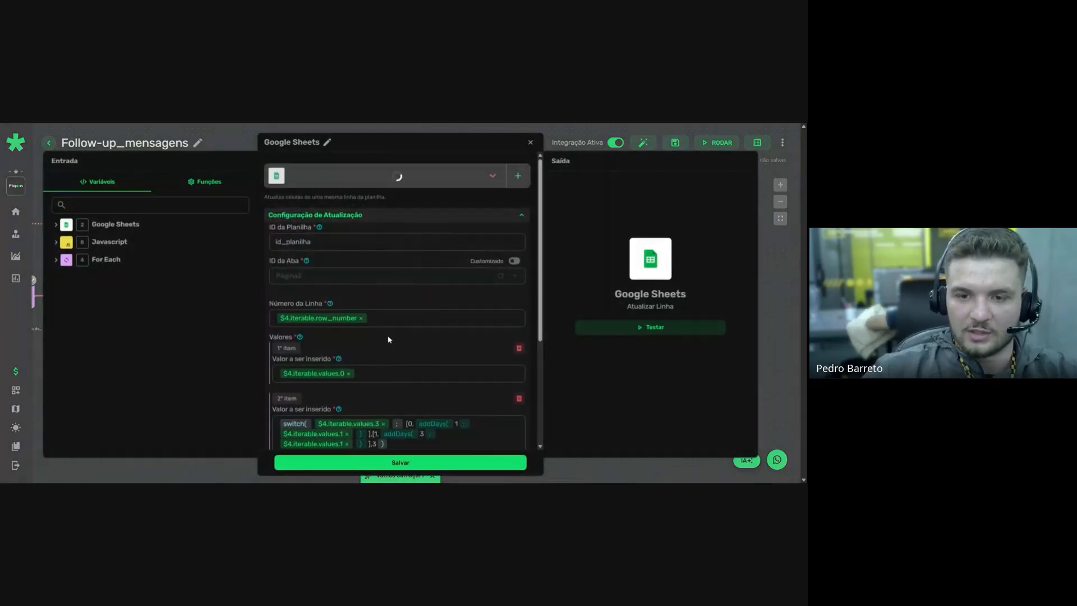
{"action": "scroll", "coordinate": [392, 339], "scroll_direction": "down", "scroll_amount": 3}
{"action": "left_click_drag", "start_coordinate": [390, 318], "coordinate": [368, 319]}
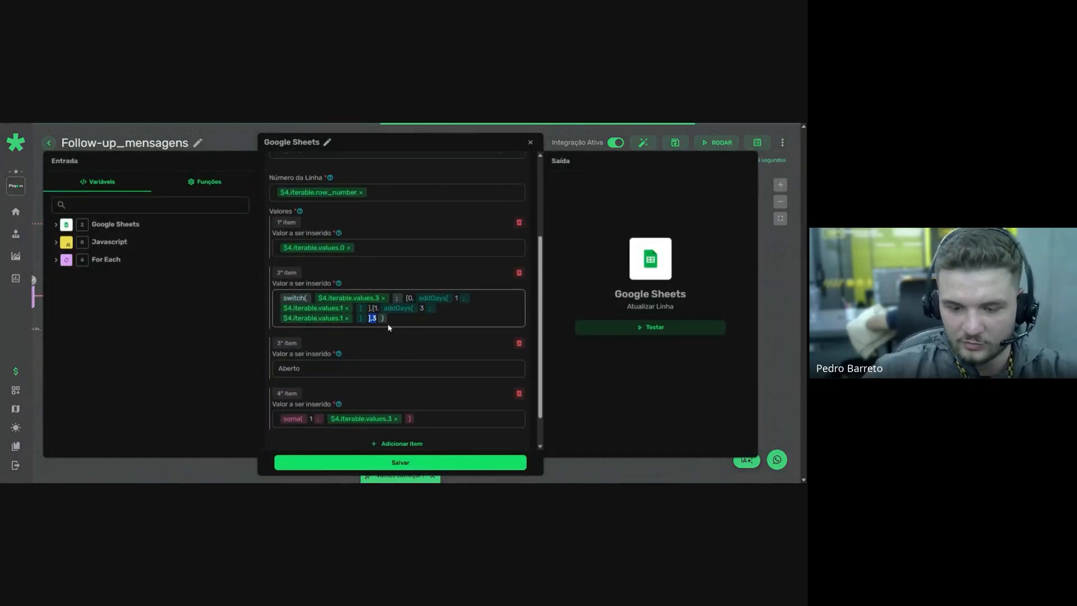
{"action": "left_click", "coordinate": [413, 299]}
{"action": "left_click_drag", "start_coordinate": [414, 298], "coordinate": [292, 298]}
{"action": "key", "text": "BackSpace"}
{"action": "key", "text": "BackSpace"}
{"action": "key", "text": "BackSpace"}
{"action": "key", "text": "BackSpace"}
{"action": "key", "text": "BackSpace"}
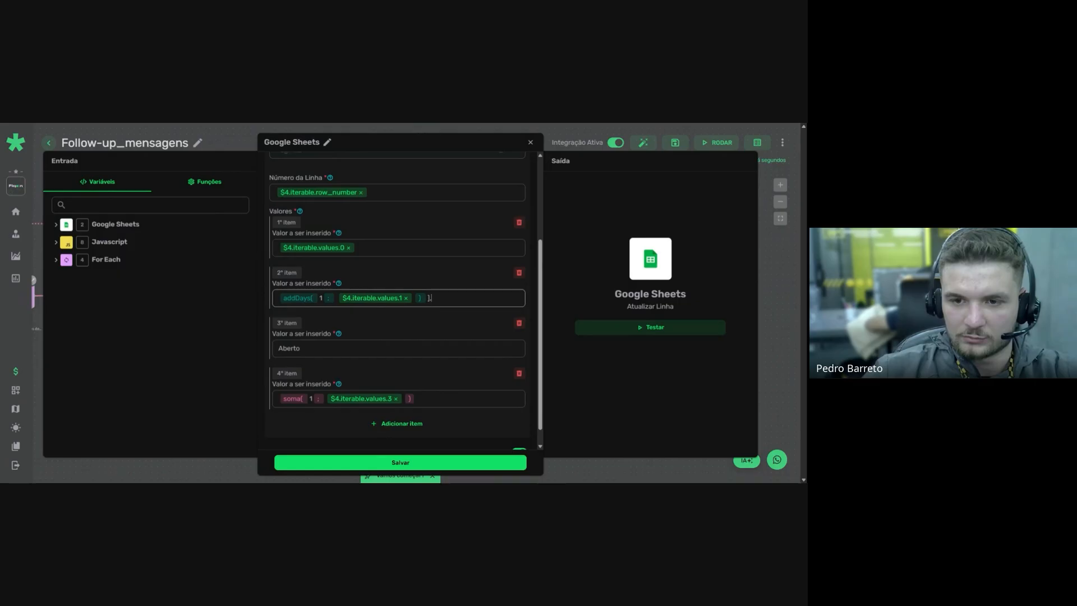
{"action": "key", "text": "BackSpace"}
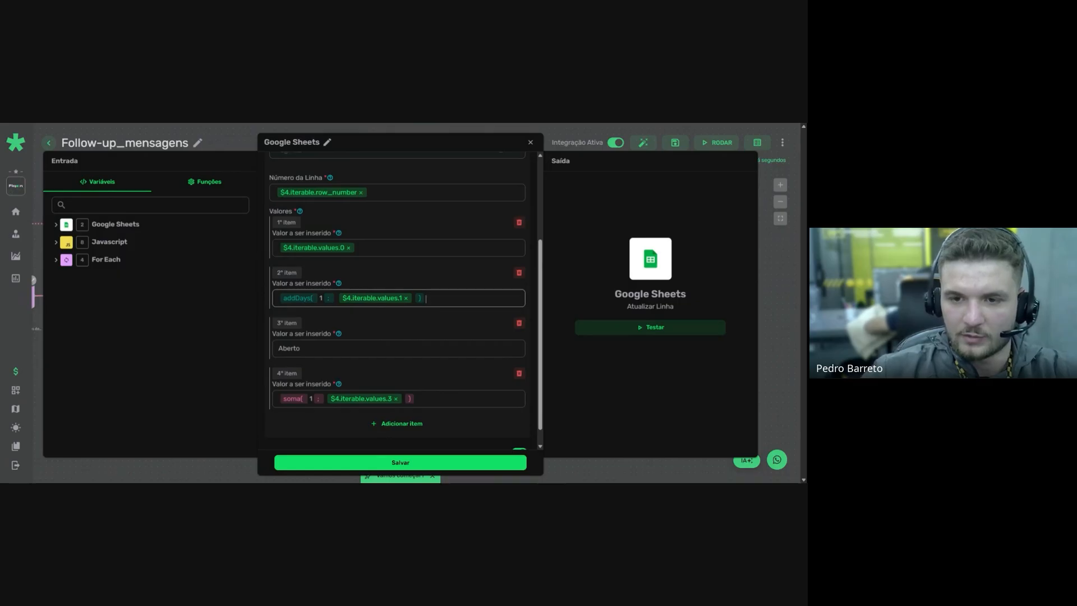
{"action": "left_click", "coordinate": [373, 462]}
Configure the router's second filter with a condition on $4.iterable.values.3 from the For Each, and save it
{"action": "left_click", "coordinate": [284, 323]}
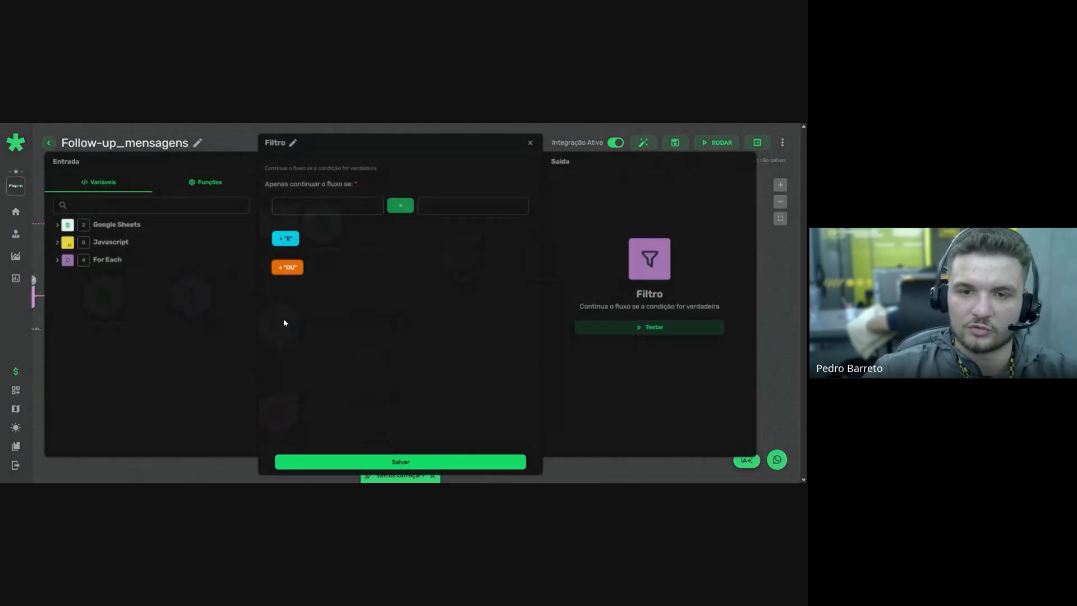
{"action": "left_click", "coordinate": [128, 259]}
{"action": "left_click", "coordinate": [87, 334]}
{"action": "type", "text": "0"}
{"action": "left_click", "coordinate": [430, 461]}
Duplicate the first branch's Google Sheets update and attach the copy after the second filter
{"action": "right_click", "coordinate": [311, 208]}
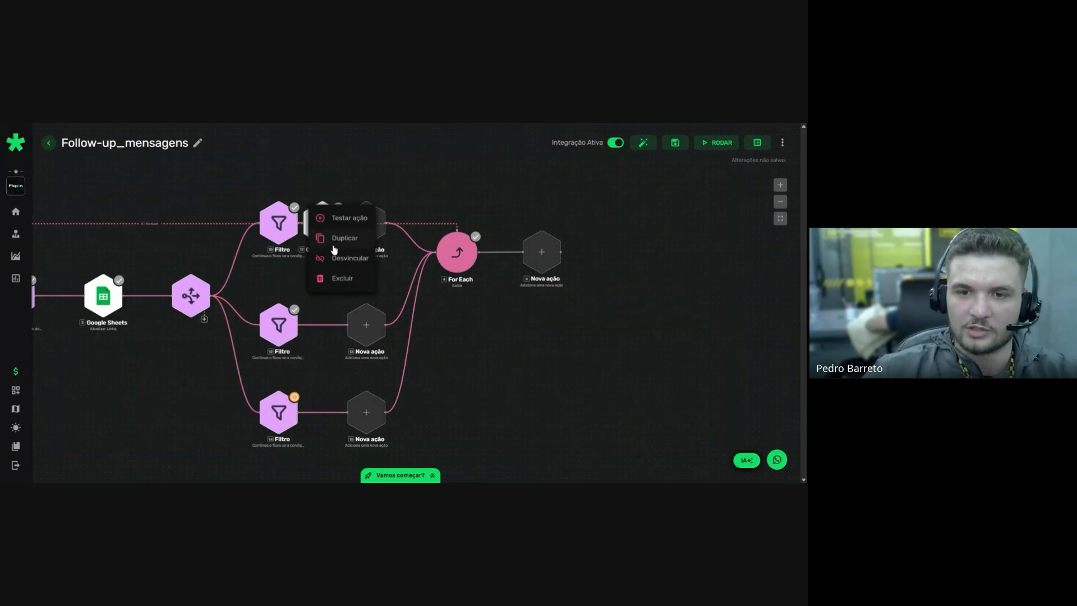
{"action": "left_click", "coordinate": [339, 244]}
{"action": "left_click_drag", "start_coordinate": [372, 268], "coordinate": [329, 326]}
Set the addDays amount to 3 in the 2nd item of the second branch's Google Sheets update and save it
{"action": "left_click", "coordinate": [330, 326]}
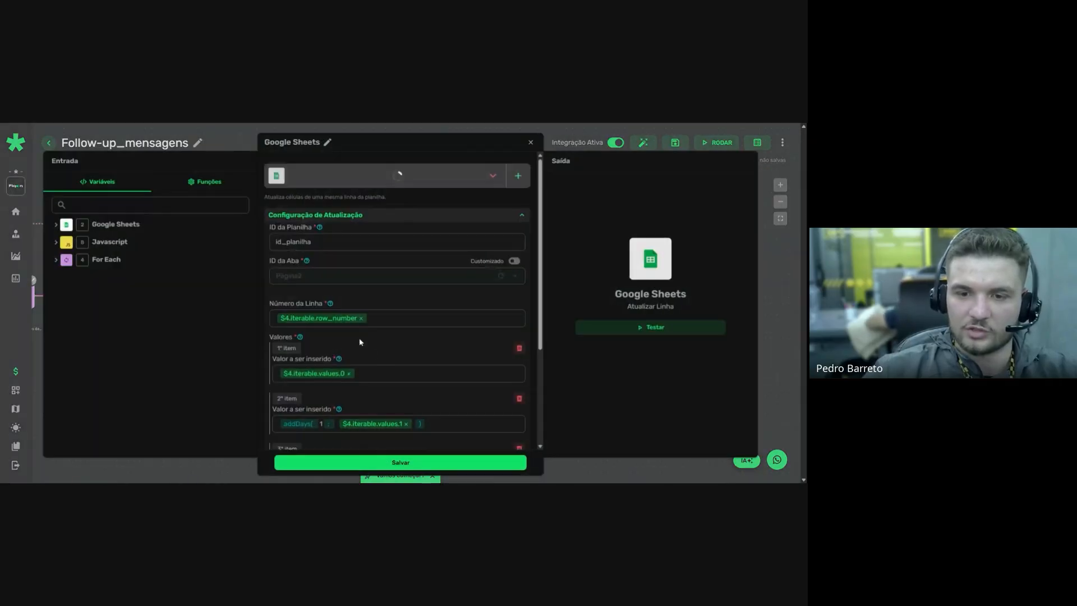
{"action": "scroll", "coordinate": [381, 359], "scroll_direction": "down", "scroll_amount": 5}
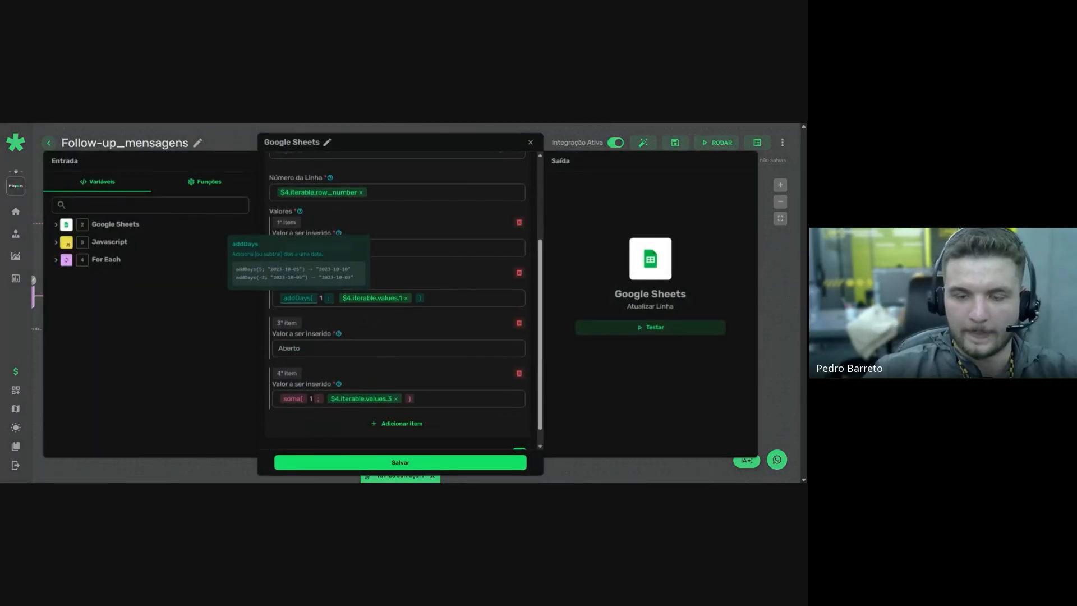
{"action": "left_click", "coordinate": [323, 298]}
{"action": "key", "text": "BackSpace"}
{"action": "type", "text": "3"}
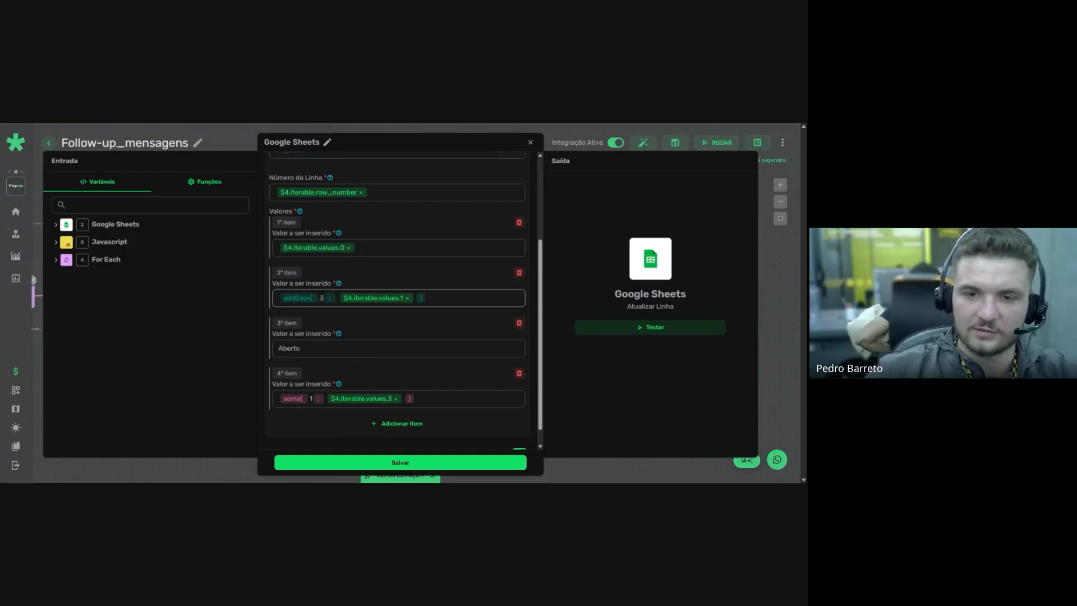
{"action": "left_click", "coordinate": [382, 464]}
Set the router's third filter to continue only if $4.iterable.values.3 from the For Each equals 2, and save it
{"action": "scroll", "coordinate": [304, 351], "scroll_direction": "down", "scroll_amount": 1}
{"action": "left_click", "coordinate": [304, 350]}
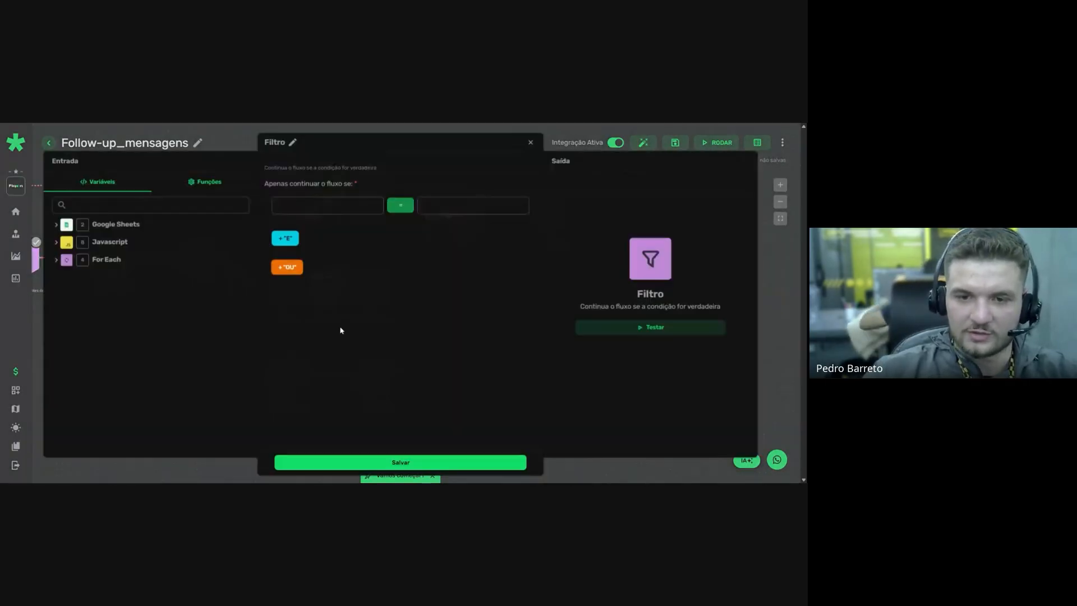
{"action": "left_click", "coordinate": [103, 260]}
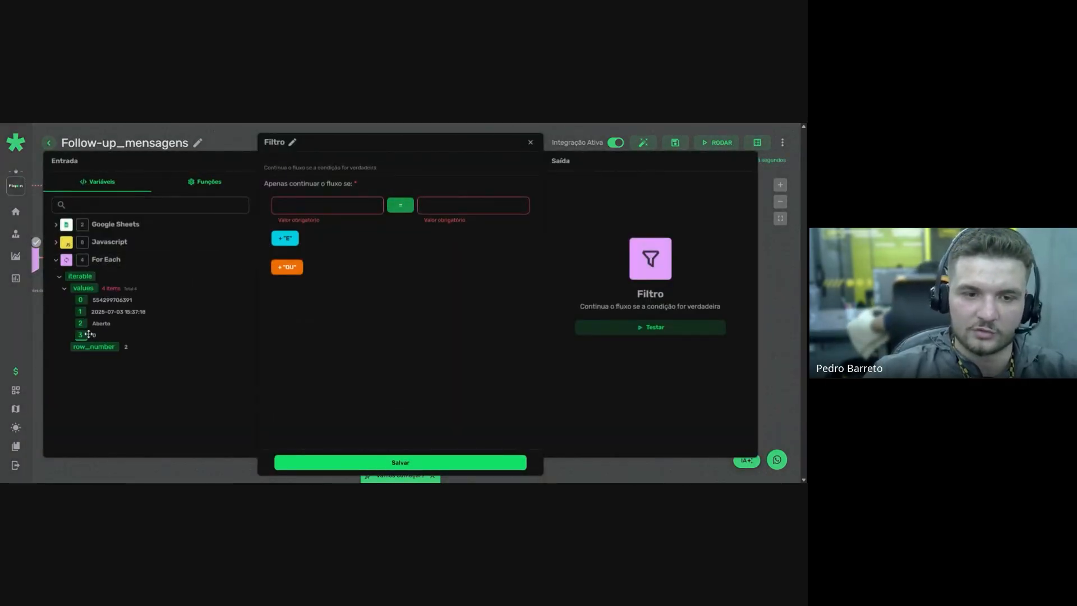
{"action": "left_click_drag", "start_coordinate": [81, 335], "coordinate": [314, 205]}
{"action": "left_click", "coordinate": [473, 206]}
{"action": "type", "text": "2"}
{"action": "left_click", "coordinate": [452, 463]}
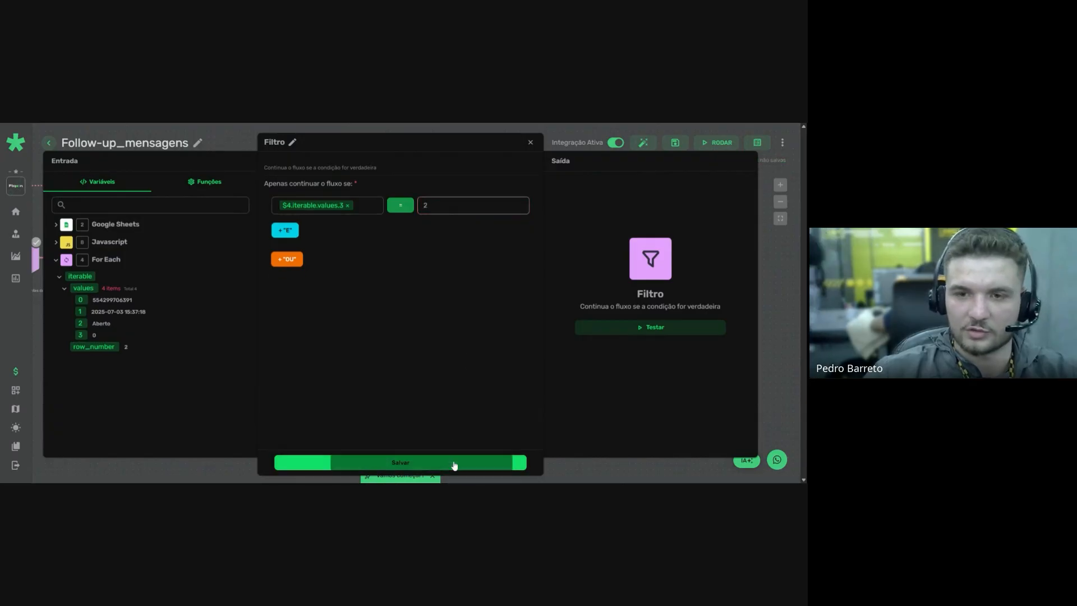
Duplicate the second branch's Google Sheets update and attach the copy after the third filter
{"action": "left_click", "coordinate": [362, 387]}
{"action": "right_click", "coordinate": [331, 302]}
{"action": "left_click", "coordinate": [359, 319]}
{"action": "left_click_drag", "start_coordinate": [338, 351], "coordinate": [312, 382]}
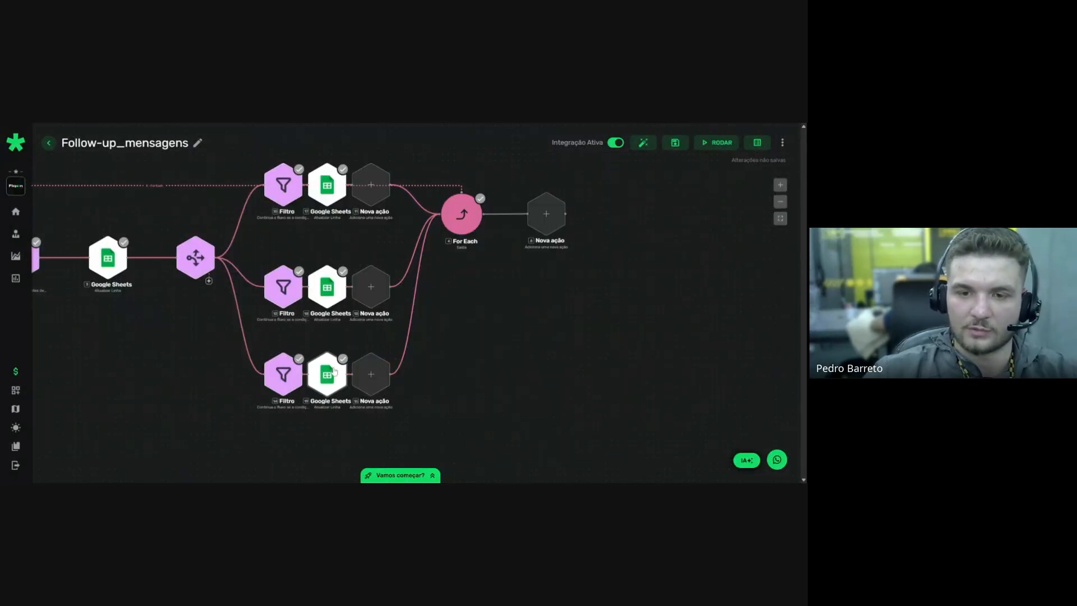
Remove the soma function from the 4th item of the third branch's Google Sheets update and save it
{"action": "left_click", "coordinate": [333, 372]}
{"action": "scroll", "coordinate": [386, 357], "scroll_direction": "down", "scroll_amount": 2}
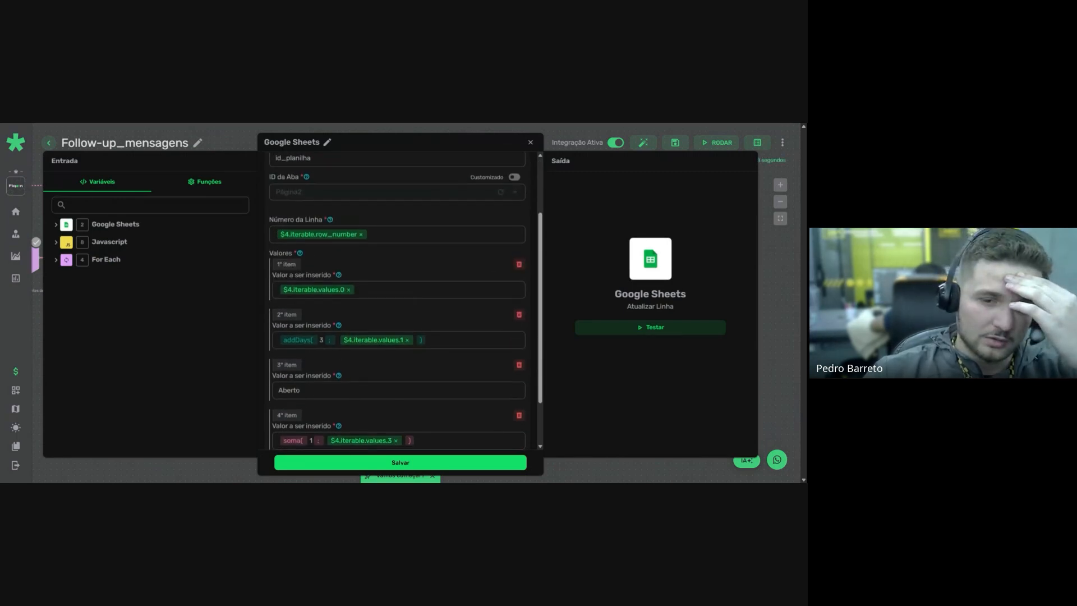
{"action": "left_click", "coordinate": [440, 340]}
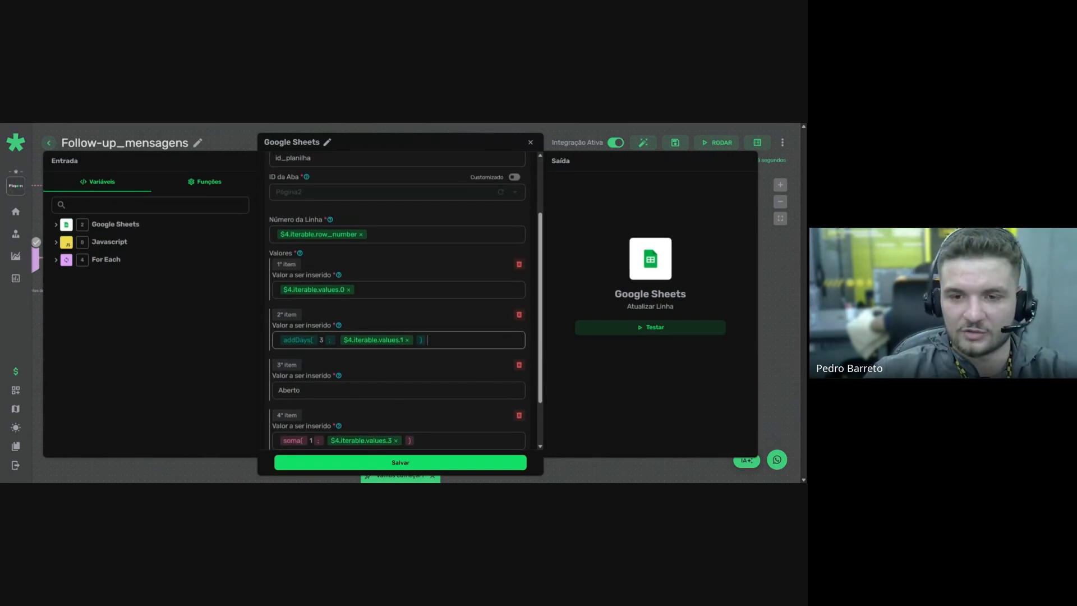
{"action": "scroll", "coordinate": [379, 343], "scroll_direction": "down", "scroll_amount": 2}
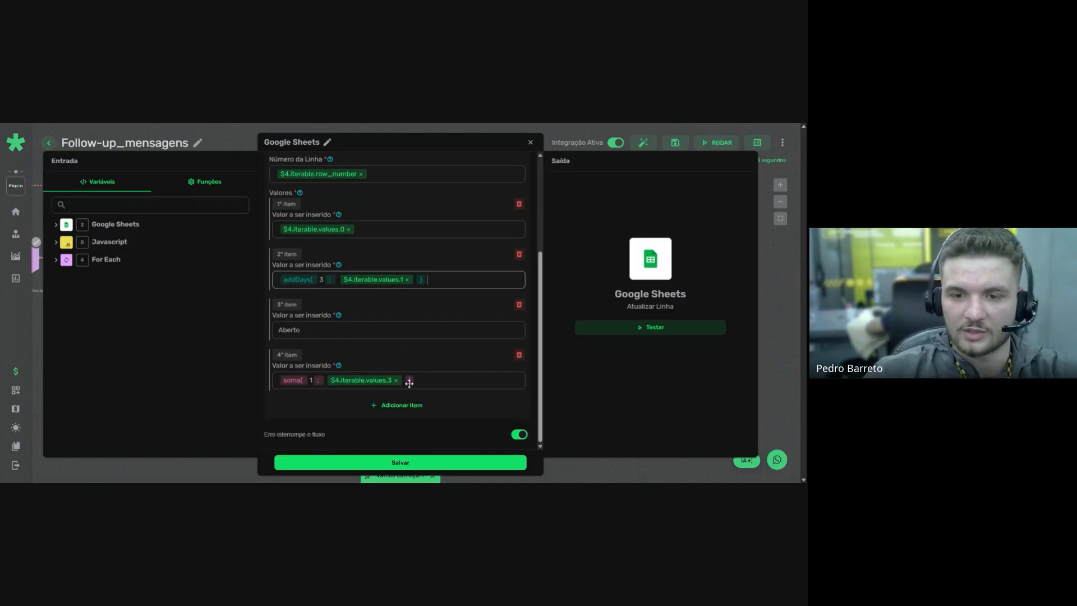
{"action": "left_click", "coordinate": [435, 381]}
{"action": "key", "text": "BackSpace"}
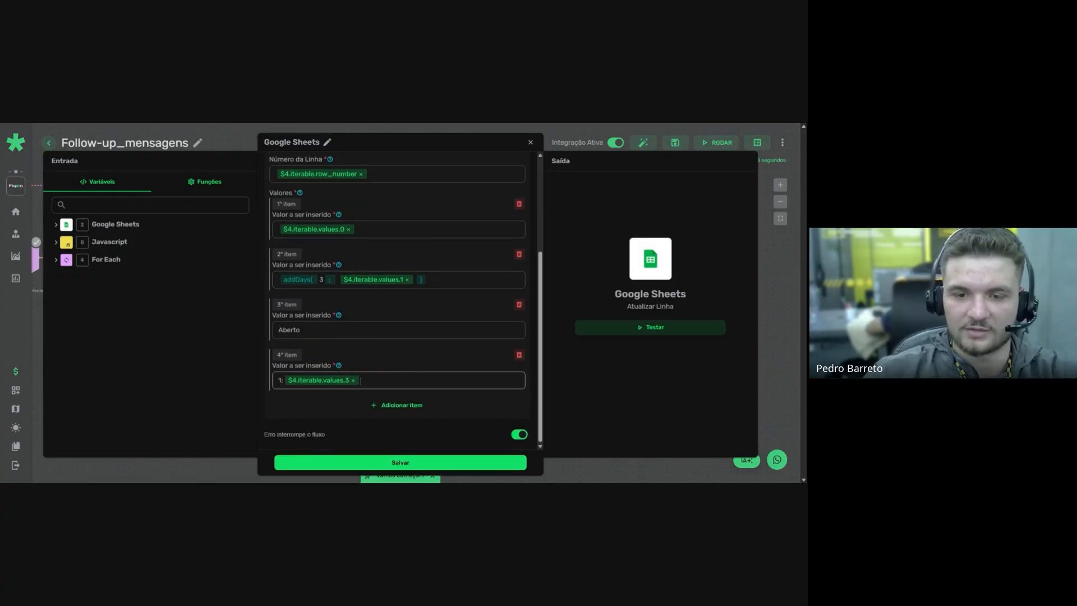
{"action": "left_click", "coordinate": [492, 463]}
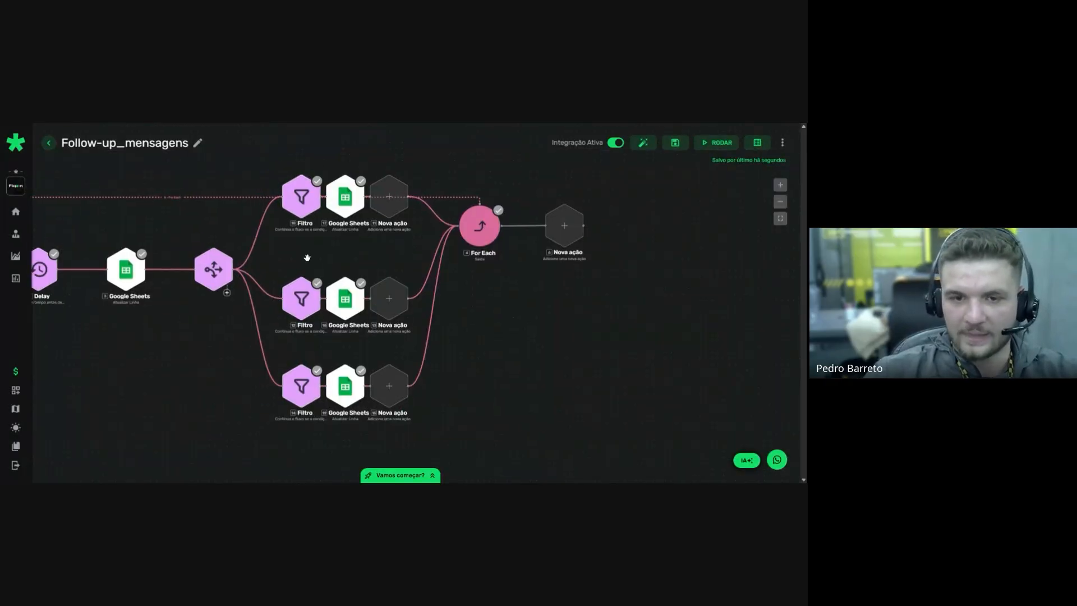
Review the switch expression in the Google Sheets update that precedes the Roteador, and save the component
{"action": "scroll", "coordinate": [307, 253], "scroll_direction": "down", "scroll_amount": 2}
{"action": "left_click_drag", "start_coordinate": [233, 380], "coordinate": [327, 380]}
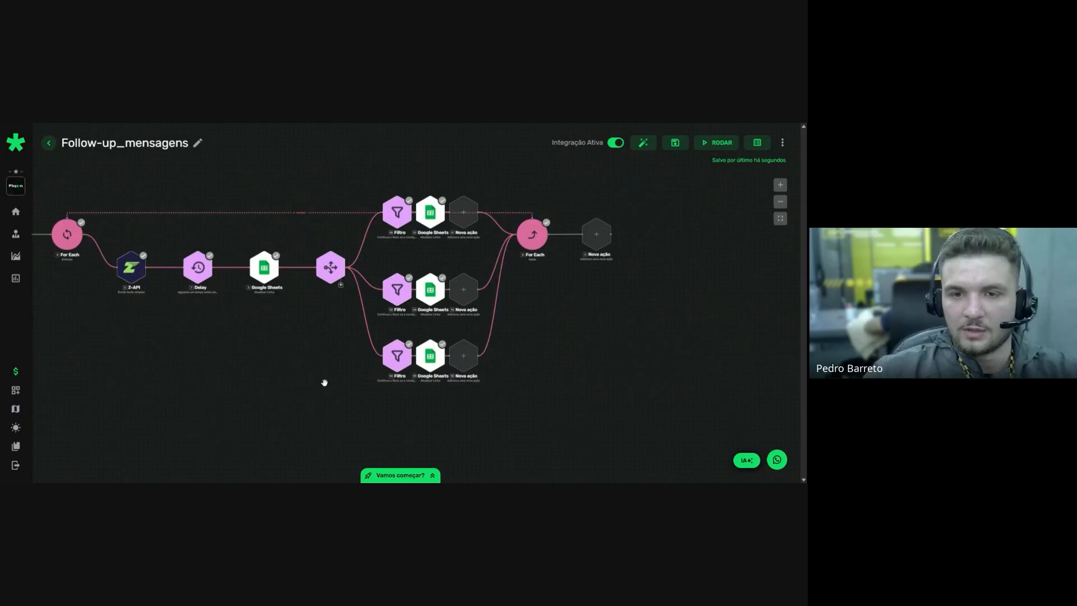
{"action": "left_click", "coordinate": [269, 277]}
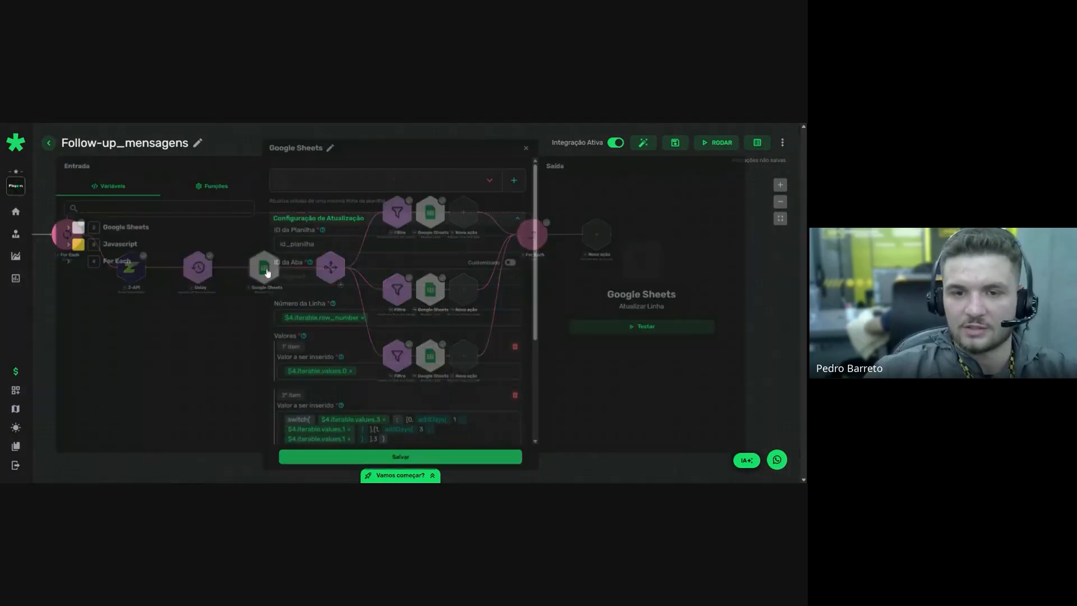
{"action": "scroll", "coordinate": [373, 347], "scroll_direction": "down", "scroll_amount": 3}
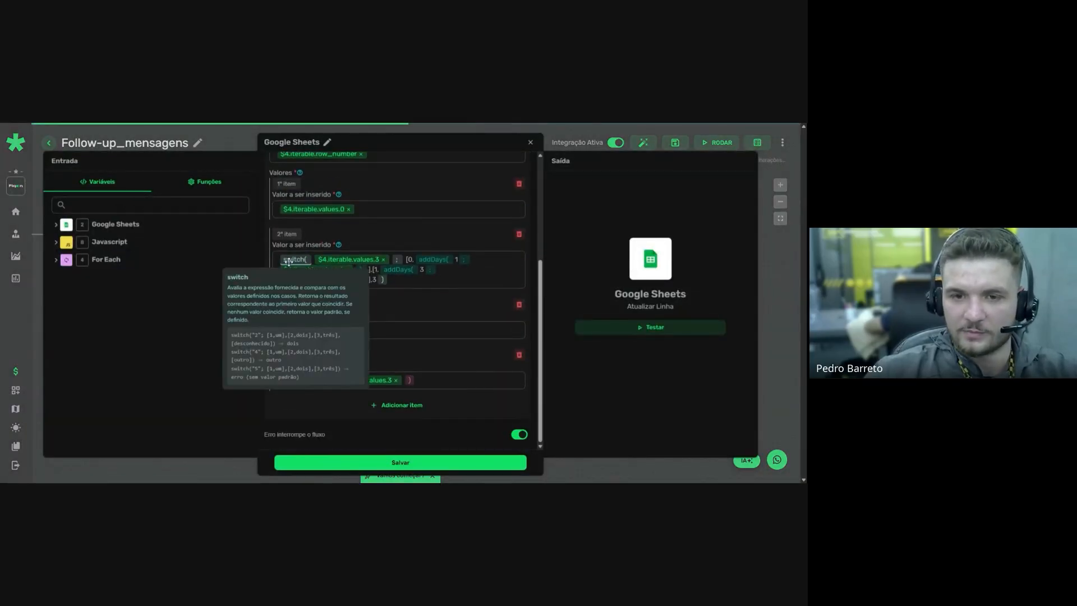
{"action": "left_click", "coordinate": [400, 463]}
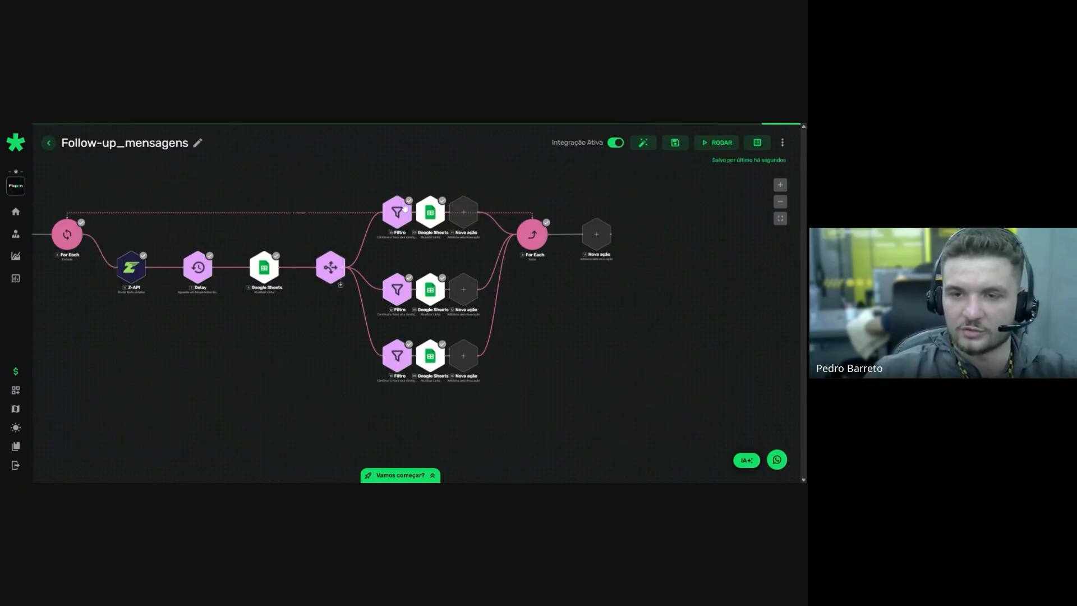
Delete the Roteador together with its three filter branches and auto-arrange the flow
{"action": "right_click", "coordinate": [334, 280]}
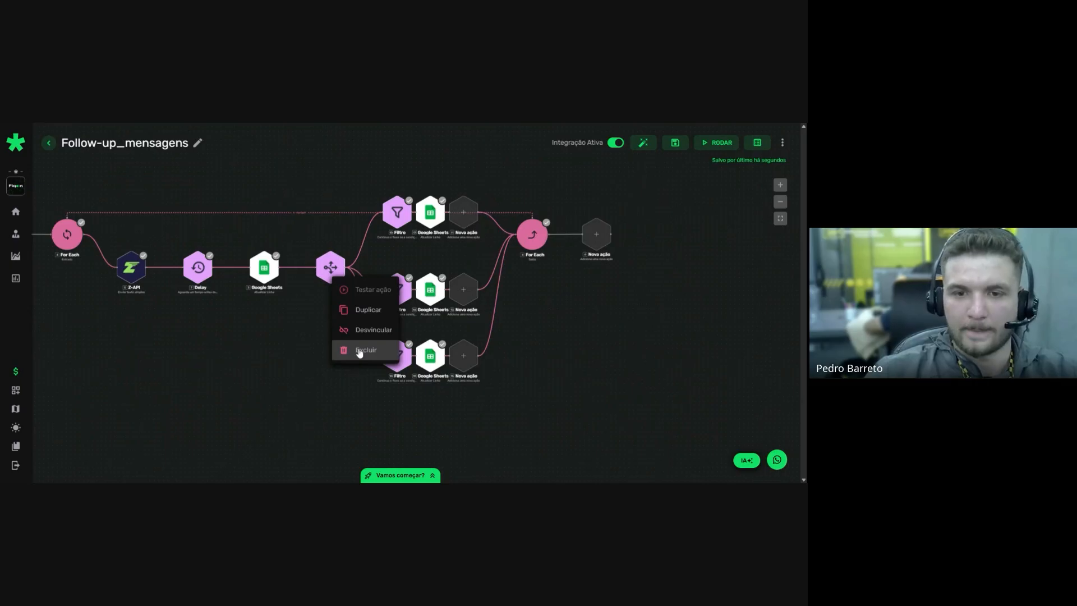
{"action": "left_click", "coordinate": [342, 352]}
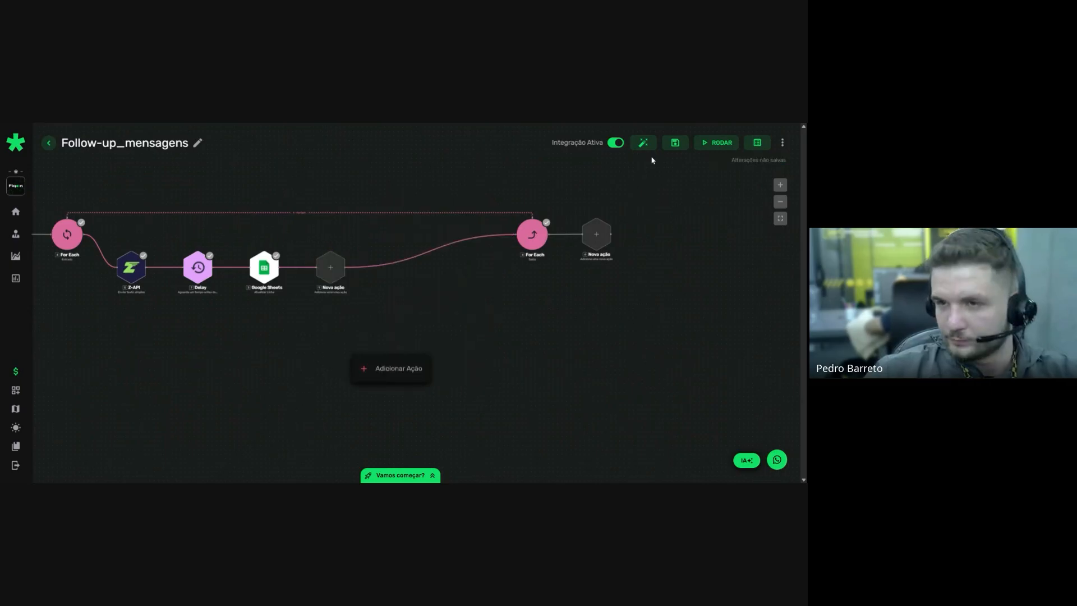
{"action": "left_click", "coordinate": [643, 142]}
Examine the loop's Google Sheets update values, from the switch date expression to the Aberto status and the soma counter, and save it
{"action": "left_click", "coordinate": [265, 269]}
{"action": "scroll", "coordinate": [397, 352], "scroll_direction": "down", "scroll_amount": 1}
{"action": "mouse_move", "coordinate": [399, 307]}
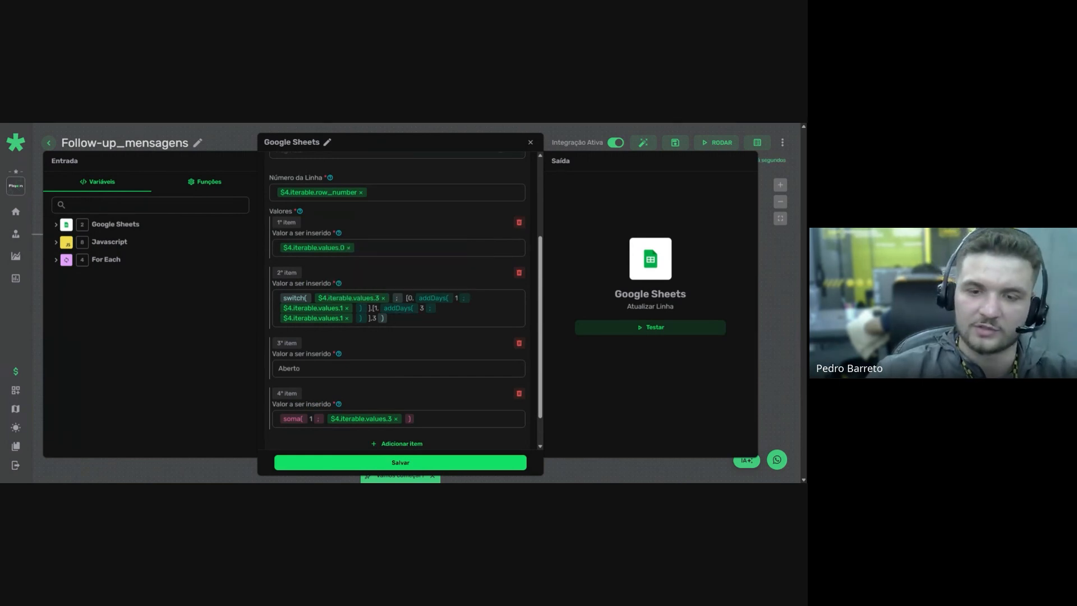
{"action": "scroll", "coordinate": [399, 325], "scroll_direction": "down", "scroll_amount": 1}
{"action": "left_click_drag", "start_coordinate": [312, 331], "coordinate": [262, 325]}
{"action": "left_click", "coordinate": [312, 331]}
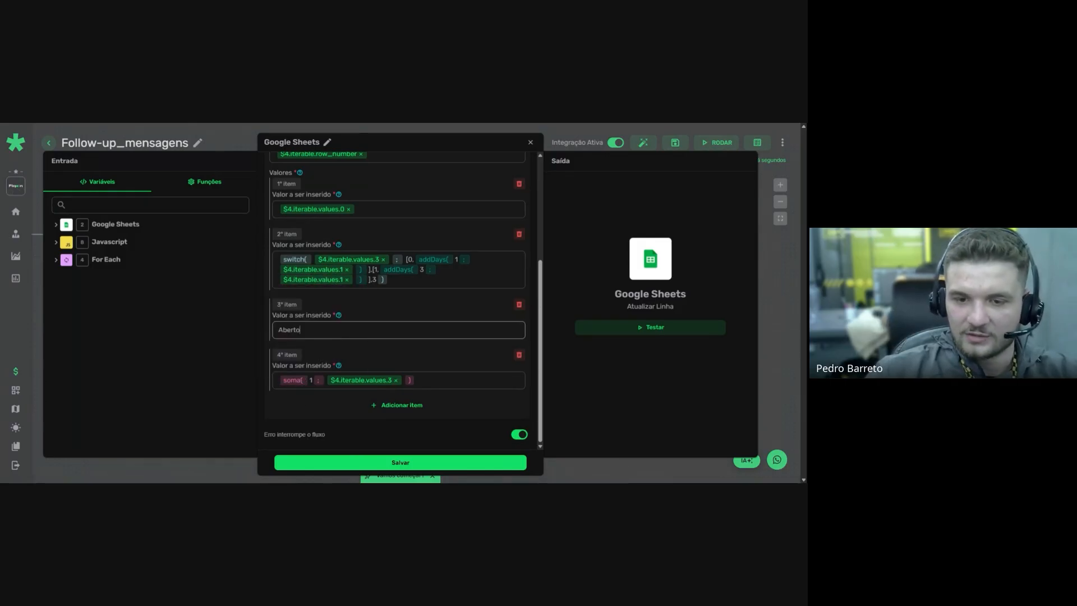
{"action": "left_click", "coordinate": [311, 380]}
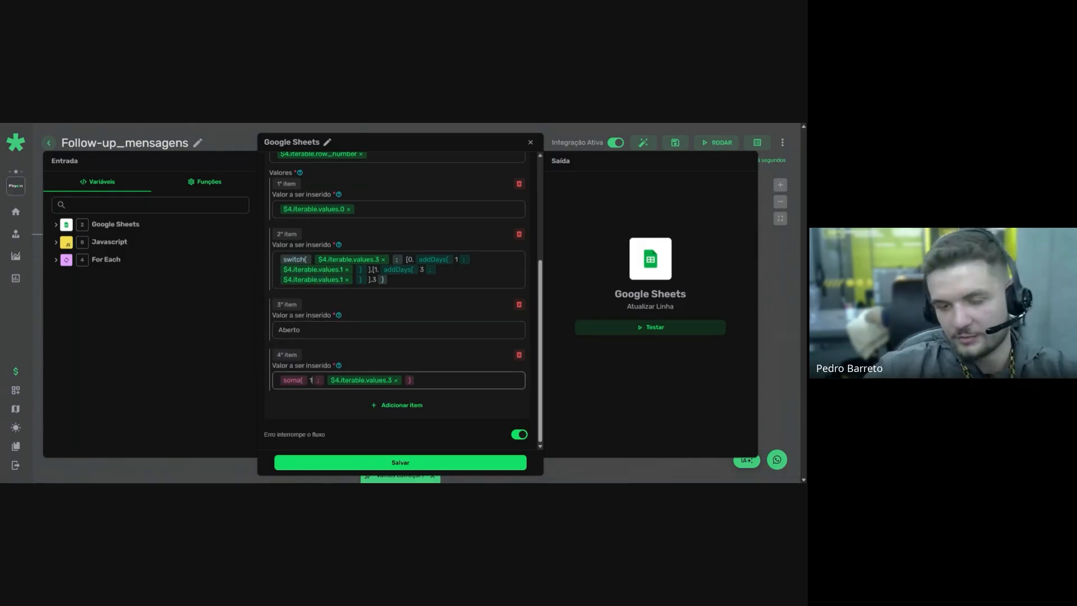
{"action": "mouse_move", "coordinate": [303, 382]}
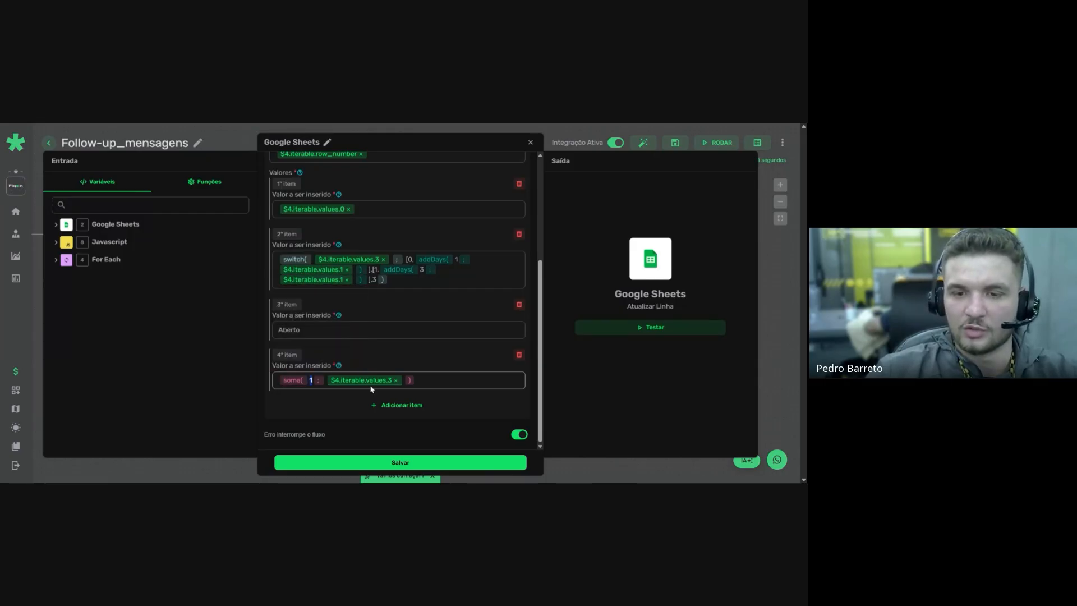
{"action": "mouse_move", "coordinate": [369, 382]}
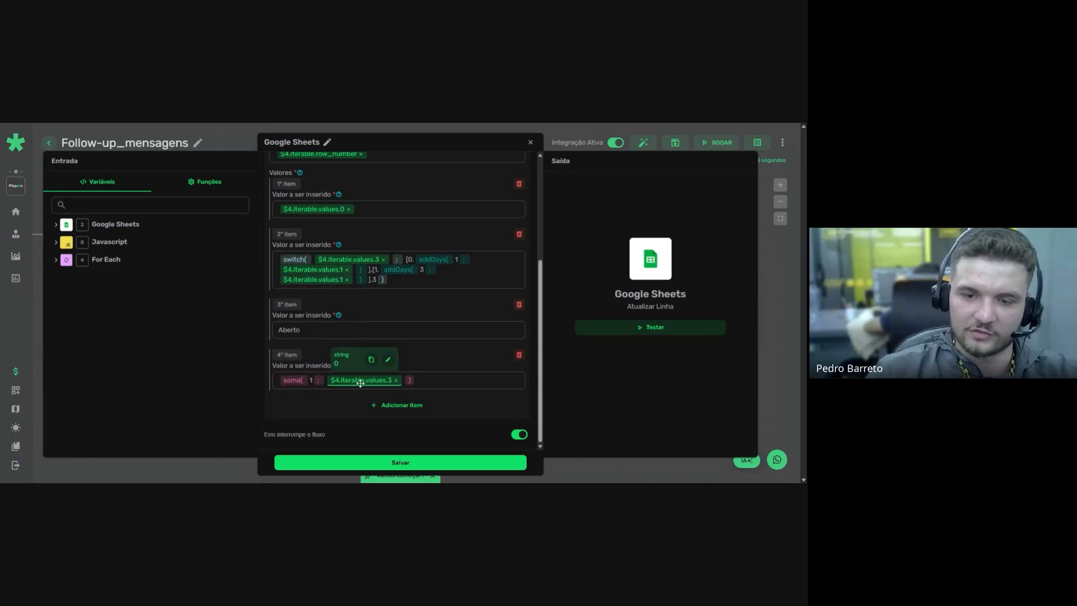
{"action": "double_click", "coordinate": [312, 381]}
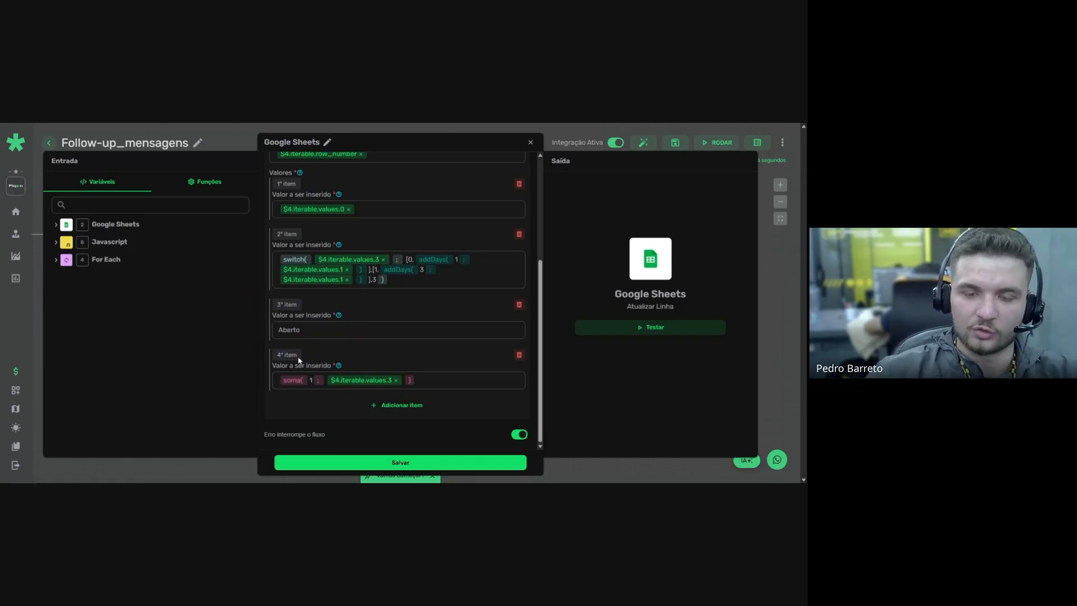
{"action": "left_click_drag", "start_coordinate": [299, 360], "coordinate": [276, 355]}
{"action": "left_click", "coordinate": [295, 400]}
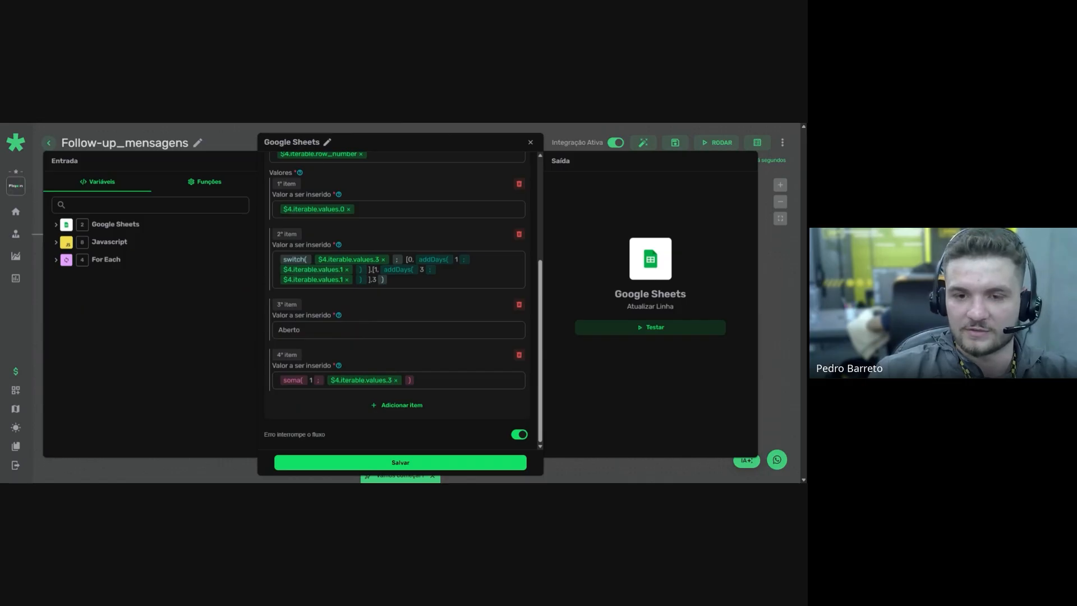
{"action": "left_click", "coordinate": [358, 463]}
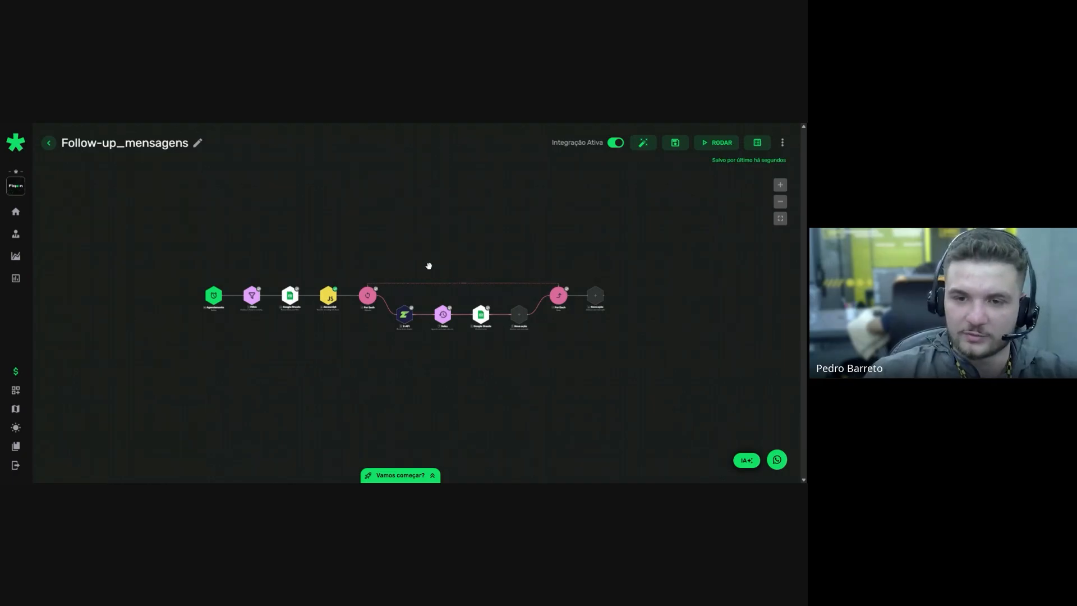
Review the contact number and message text in the loop's Z-API component, and save it
{"action": "left_click", "coordinate": [405, 316]}
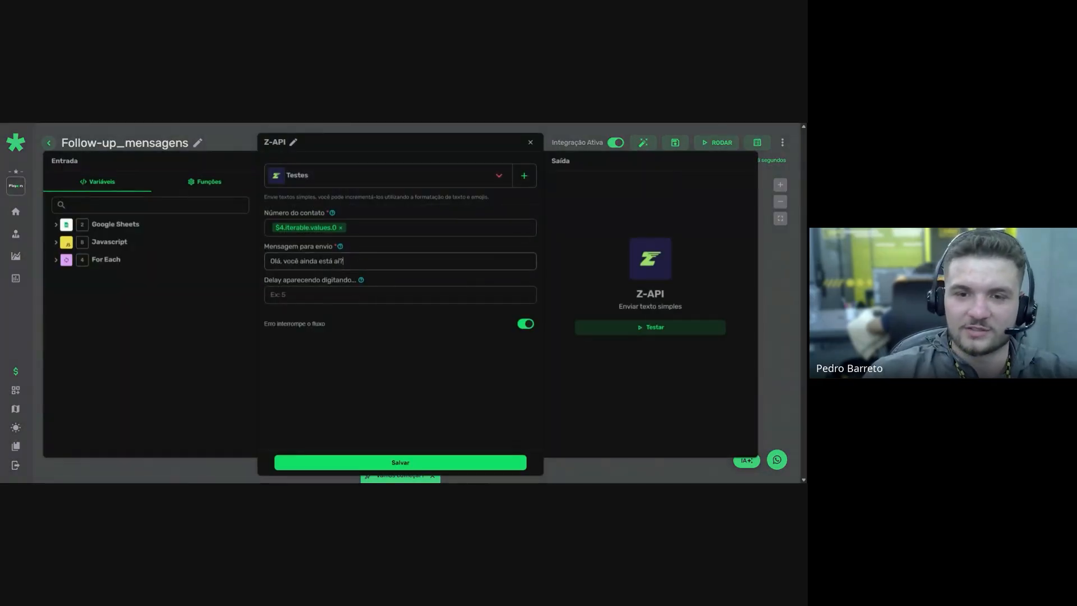
{"action": "left_click_drag", "start_coordinate": [356, 259], "coordinate": [275, 274]}
{"action": "left_click", "coordinate": [400, 437]}
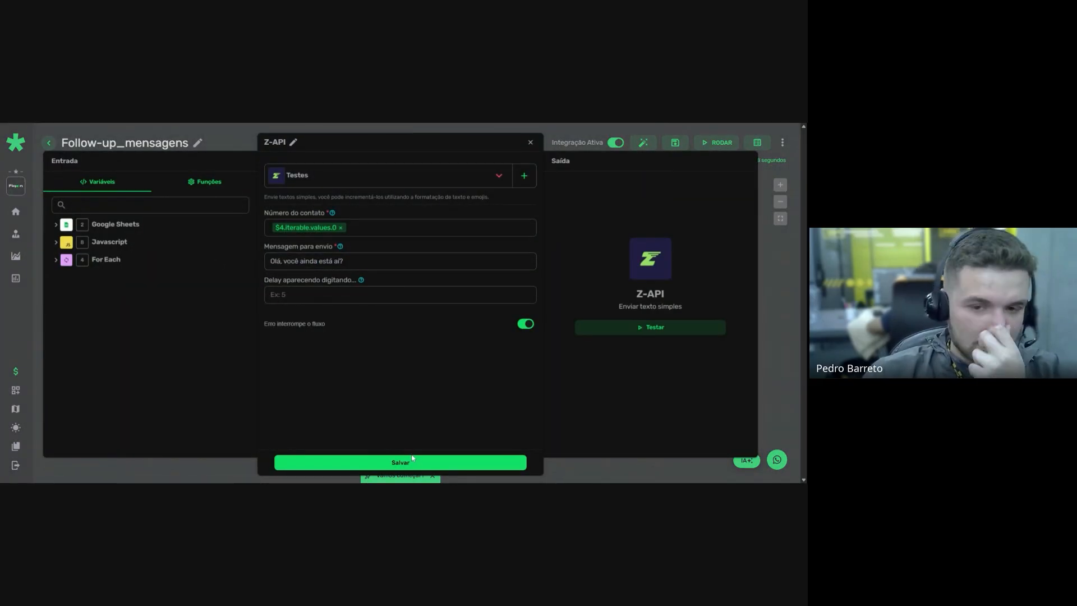
{"action": "left_click", "coordinate": [410, 462]}
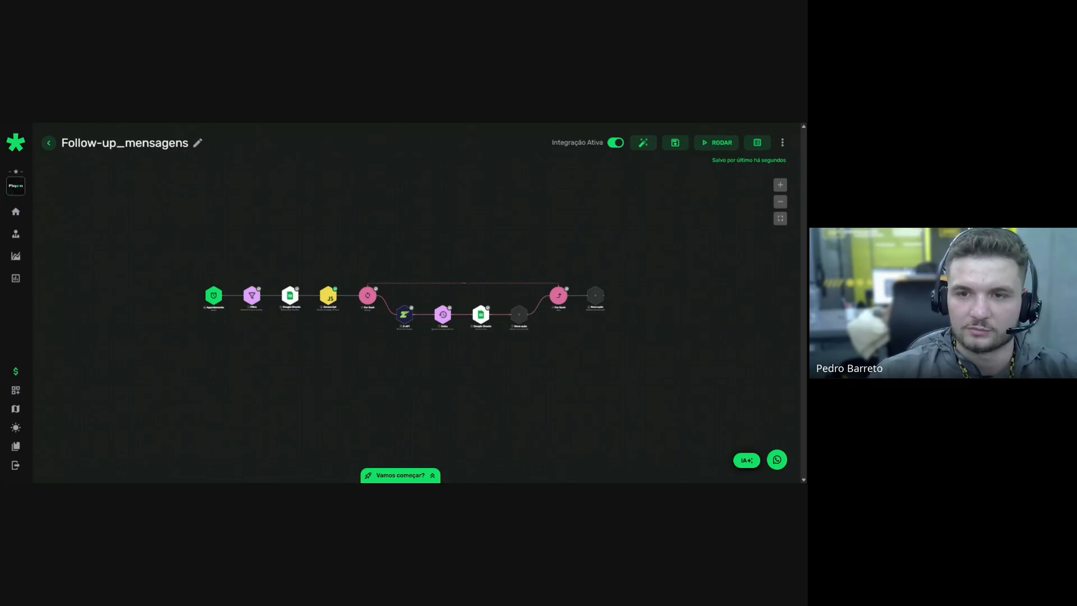
Switch to Página2 of the Rudge spreadsheet and enlarge the follow-up table
{"action": "key", "text": "ctrl+Tab"}
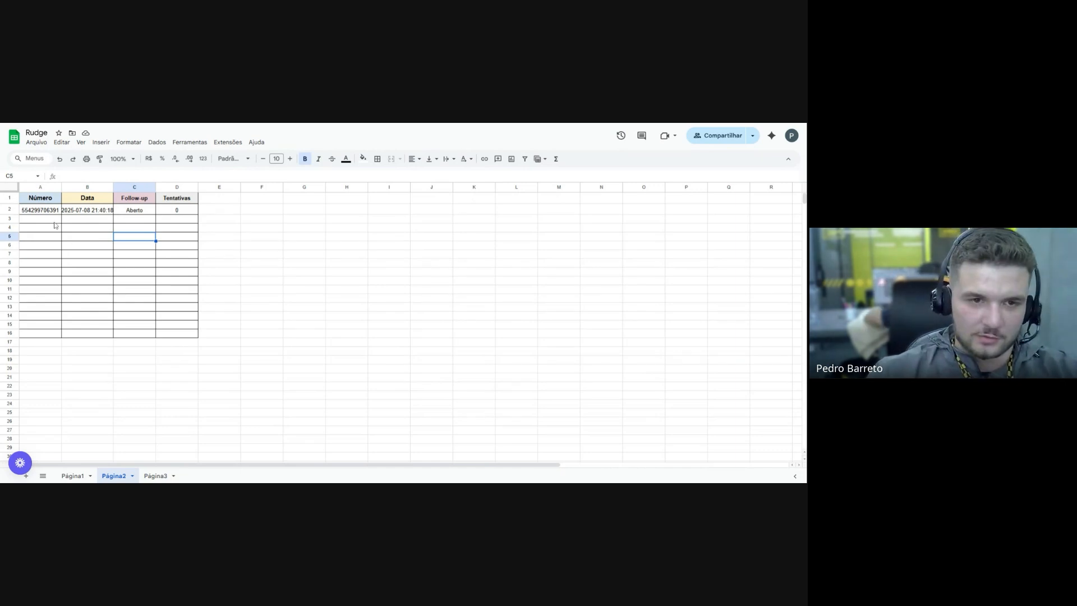
{"action": "key", "text": "ctrl+plus"}
{"action": "key", "text": "ctrl+plus"}
{"action": "key", "text": "ctrl+plus"}
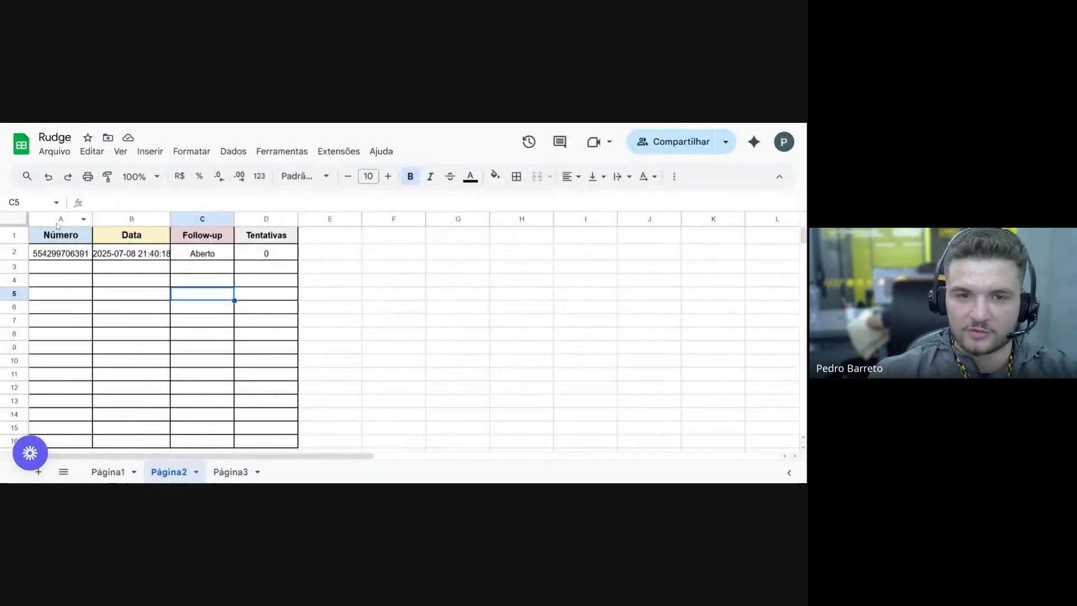
{"action": "key", "text": "ctrl+minus"}
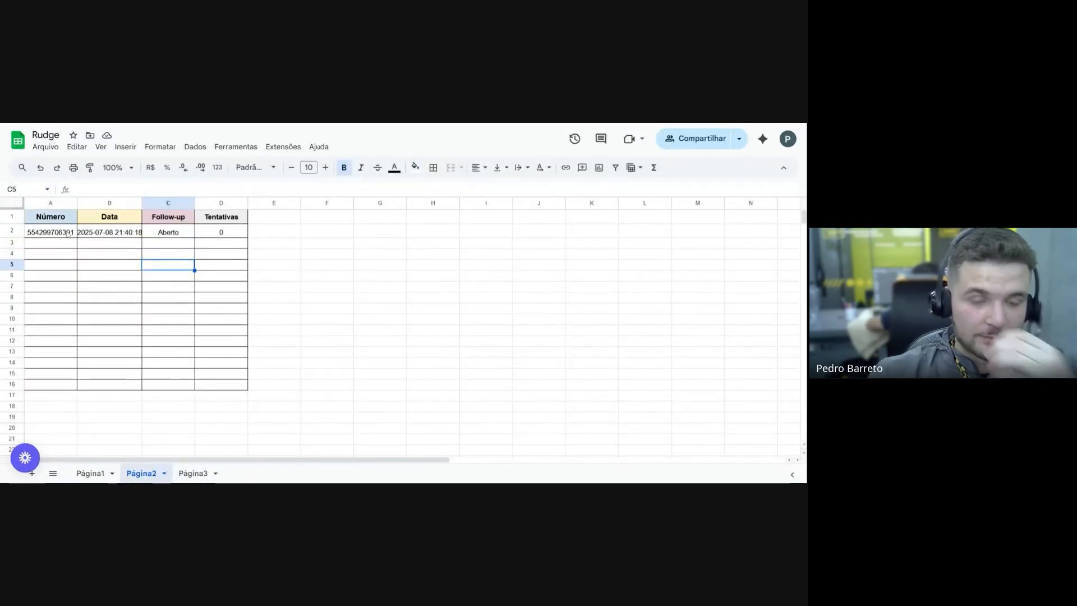
Copy and clear the contact record in A2:D2, and paste it back into row 2
{"action": "left_click_drag", "start_coordinate": [68, 234], "coordinate": [216, 231]}
{"action": "key", "text": "ctrl+c"}
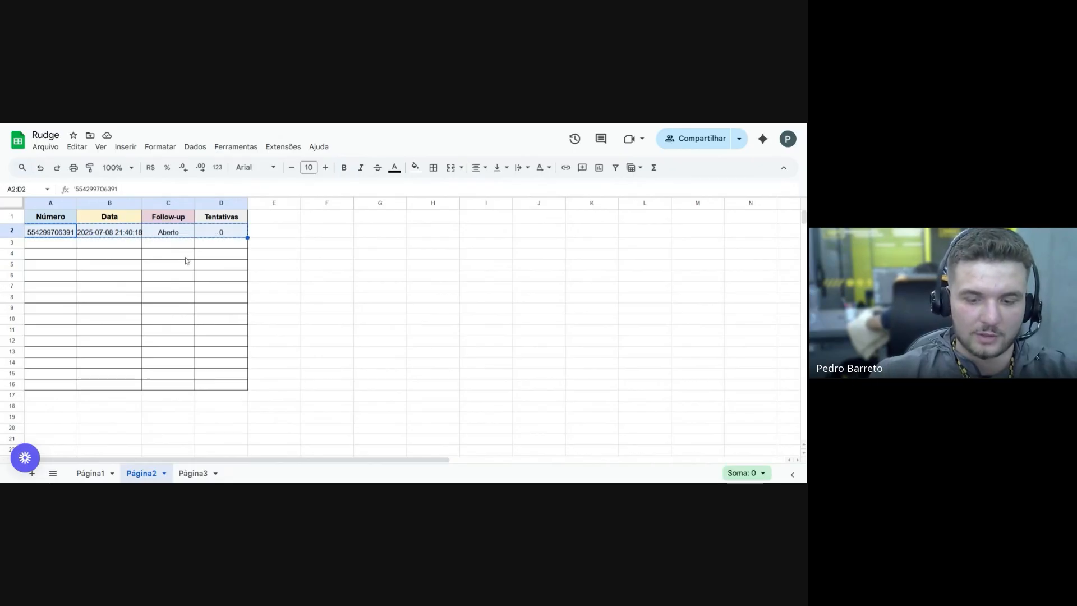
{"action": "key", "text": "Delete"}
{"action": "left_click", "coordinate": [179, 253]}
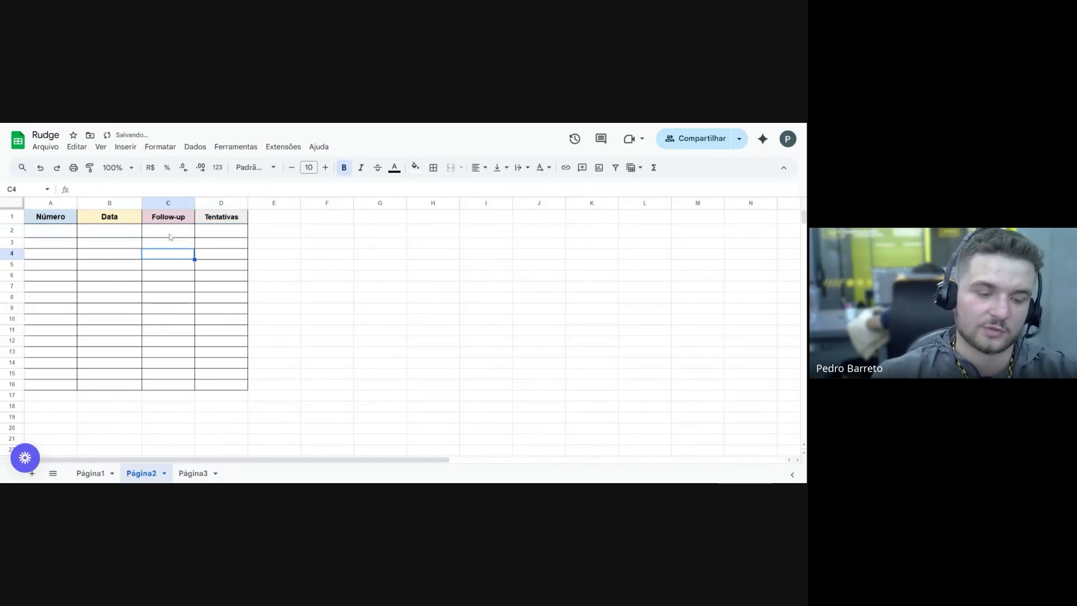
{"action": "left_click", "coordinate": [40, 235]}
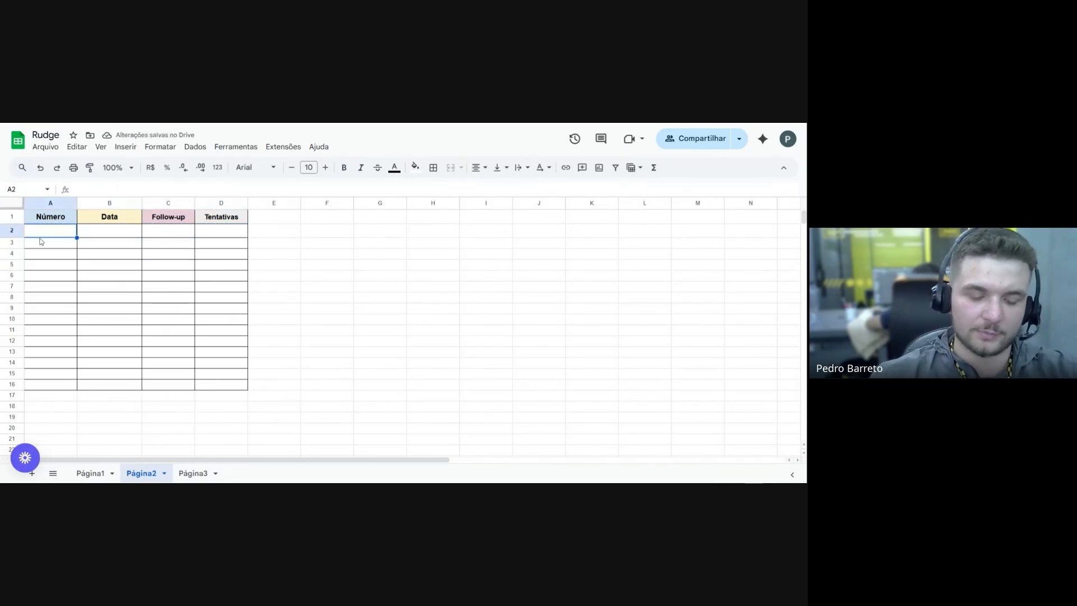
{"action": "key", "text": "ctrl+v"}
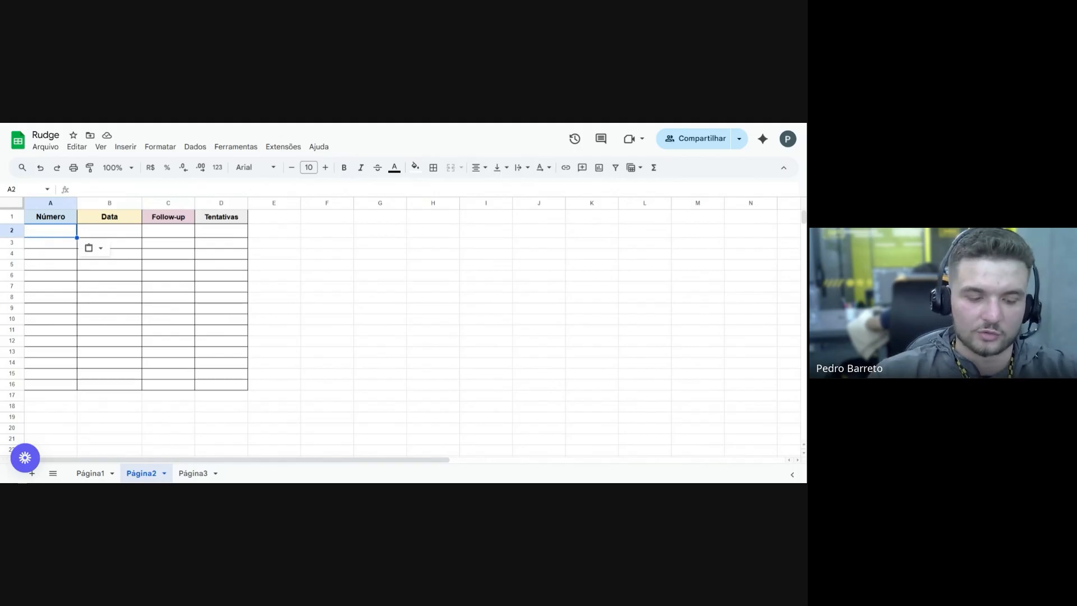
{"action": "key", "text": "ctrl+v"}
{"action": "left_click", "coordinate": [59, 254]}
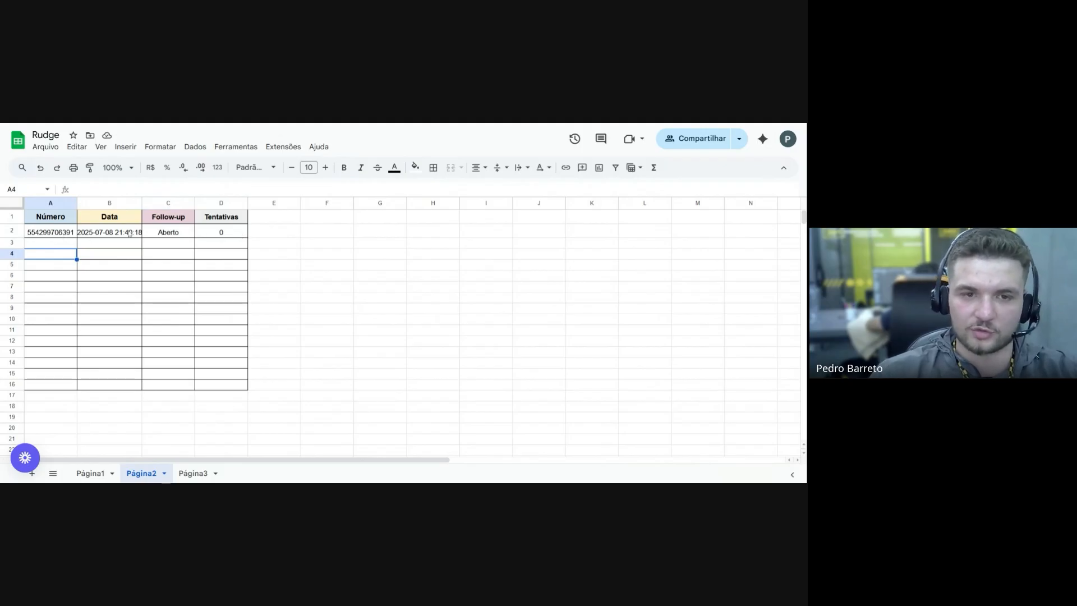
Set the hour of the Data value in B2 to 22, and raise it to 23
{"action": "left_click", "coordinate": [123, 233]}
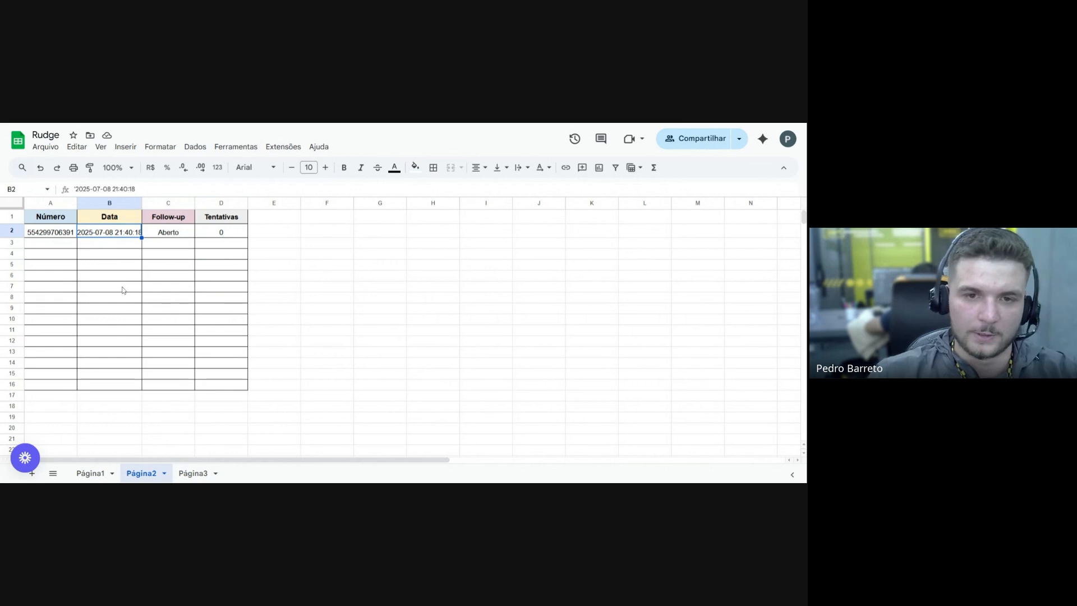
{"action": "left_click", "coordinate": [235, 237]}
{"action": "left_click", "coordinate": [222, 319]}
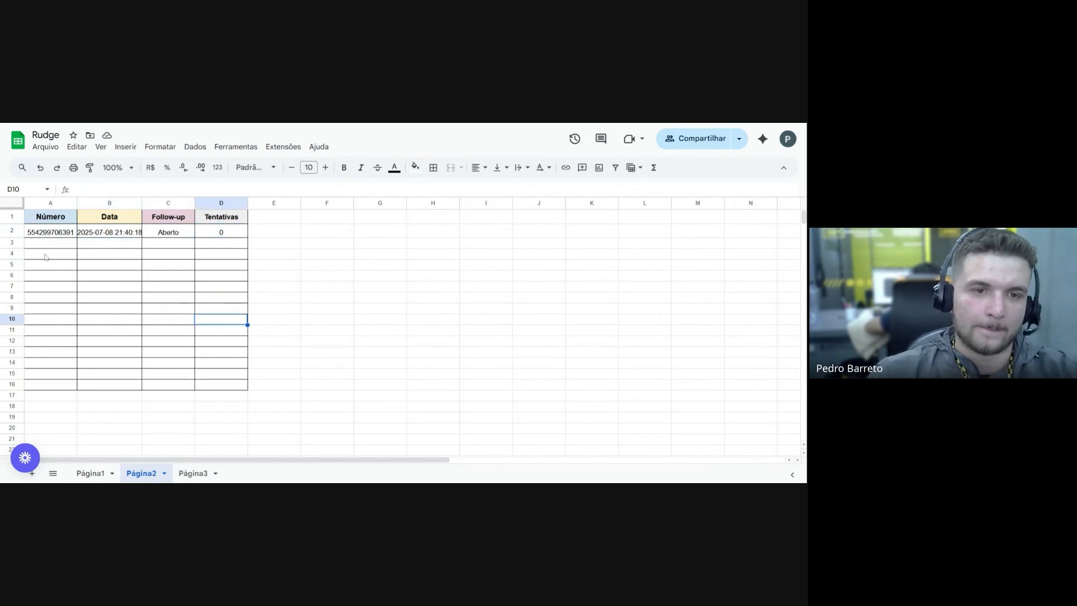
{"action": "double_click", "coordinate": [127, 236]}
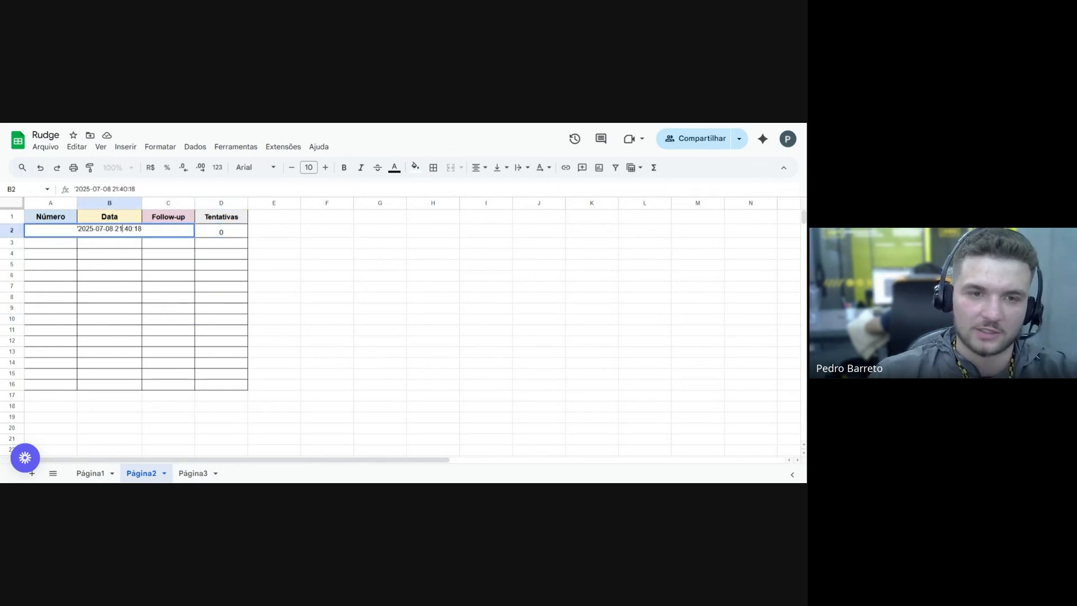
{"action": "key", "text": "BackSpace"}
{"action": "key", "text": "BackSpace"}
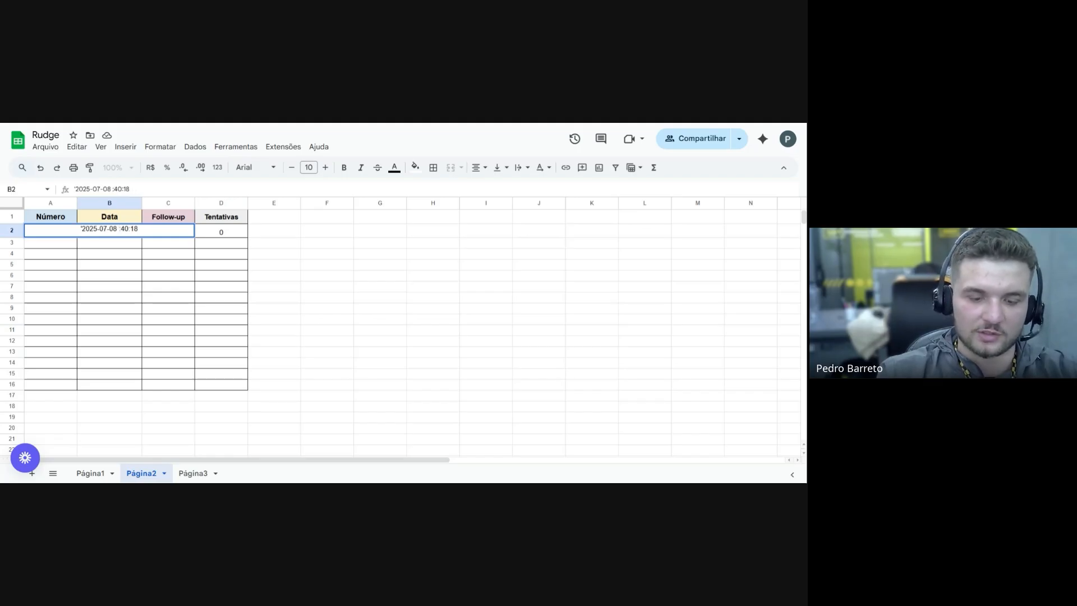
{"action": "type", "text": "22"}
{"action": "key", "text": "Return"}
{"action": "left_click", "coordinate": [125, 235]}
{"action": "double_click", "coordinate": [125, 236]}
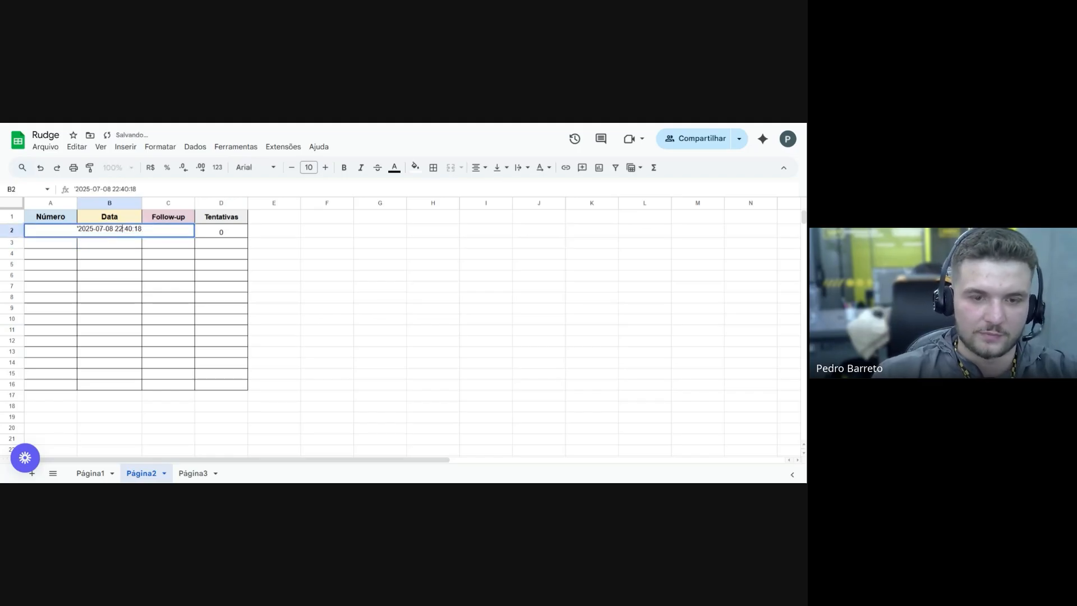
{"action": "key", "text": "Return"}
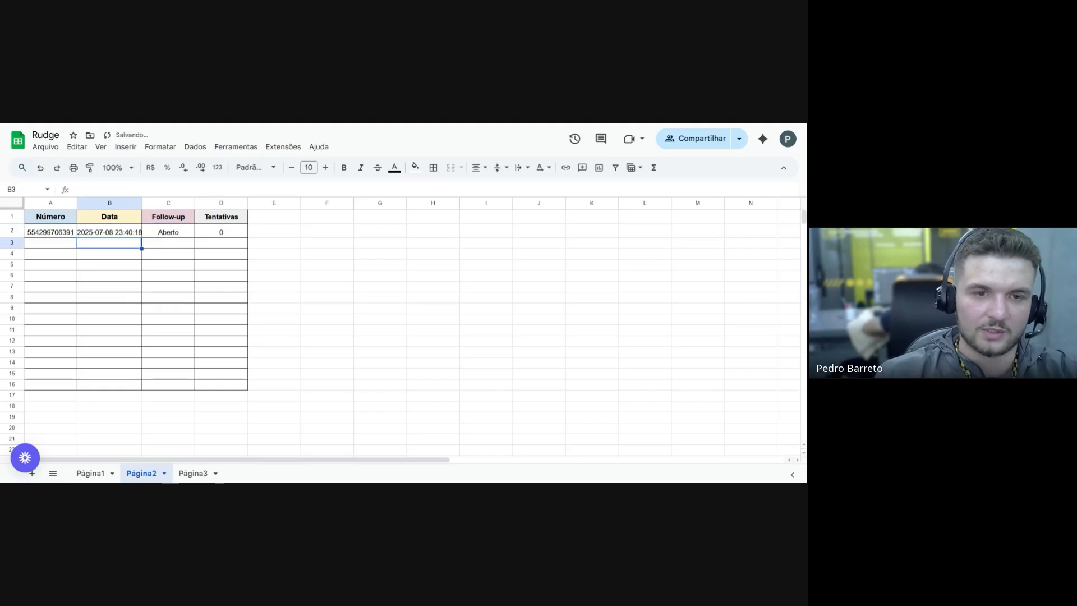
{"action": "double_click", "coordinate": [123, 232]}
{"action": "left_click", "coordinate": [122, 229]}
{"action": "key", "text": "BackSpace"}
{"action": "type", "text": "0"}
{"action": "key", "text": "Return"}
{"action": "double_click", "coordinate": [120, 232]}
{"action": "key", "text": "ctrl+a"}
{"action": "key", "text": "Right"}
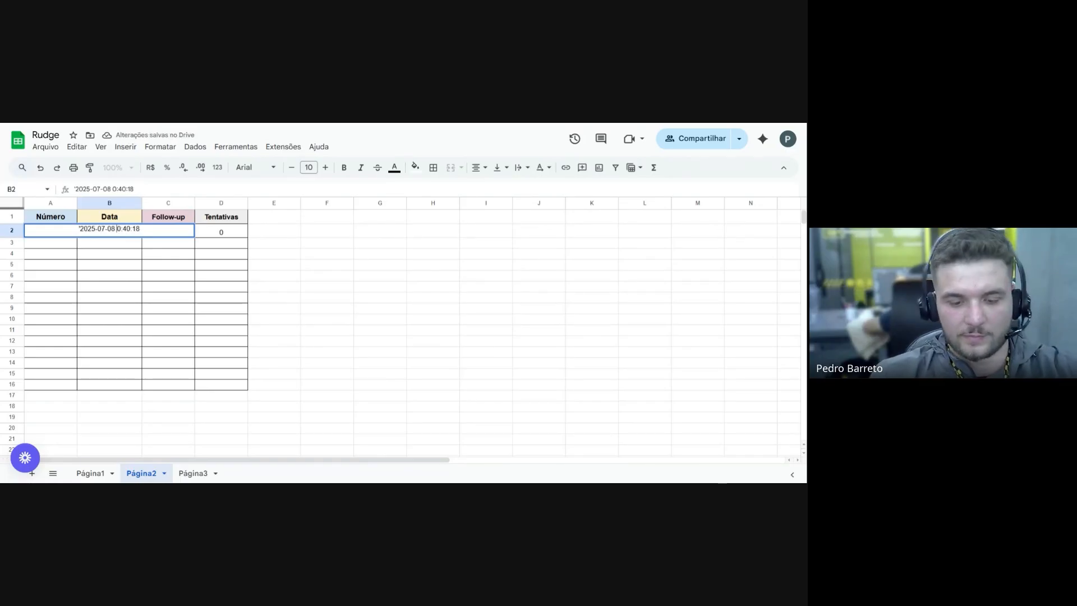
{"action": "key", "text": "Return"}
{"action": "triple_click", "coordinate": [115, 233]}
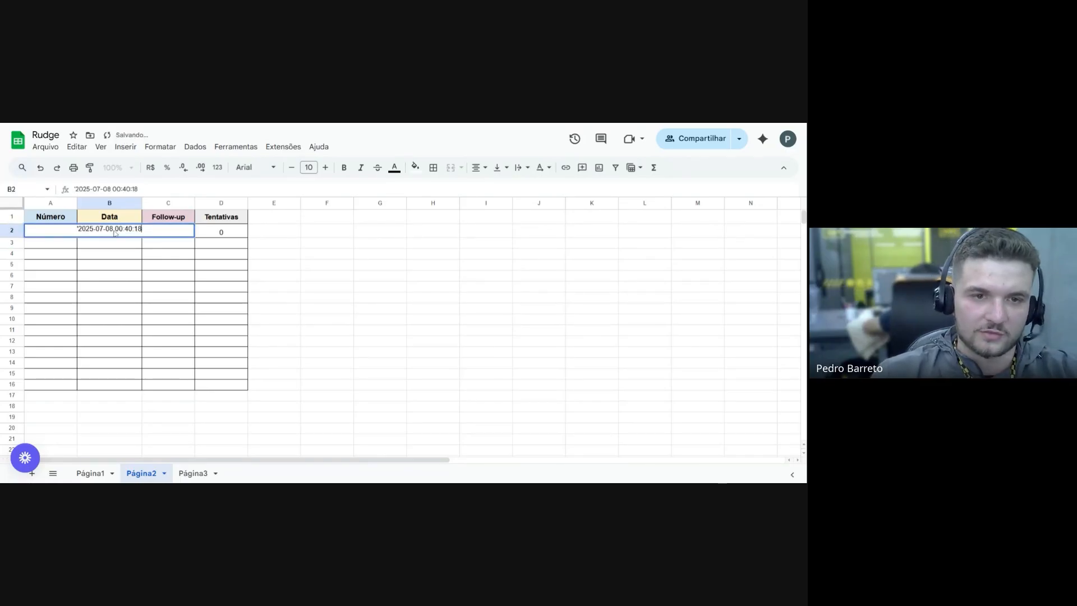
{"action": "left_click", "coordinate": [114, 230]}
{"action": "key", "text": "BackSpace"}
{"action": "type", "text": "9"}
{"action": "key", "text": "Return"}
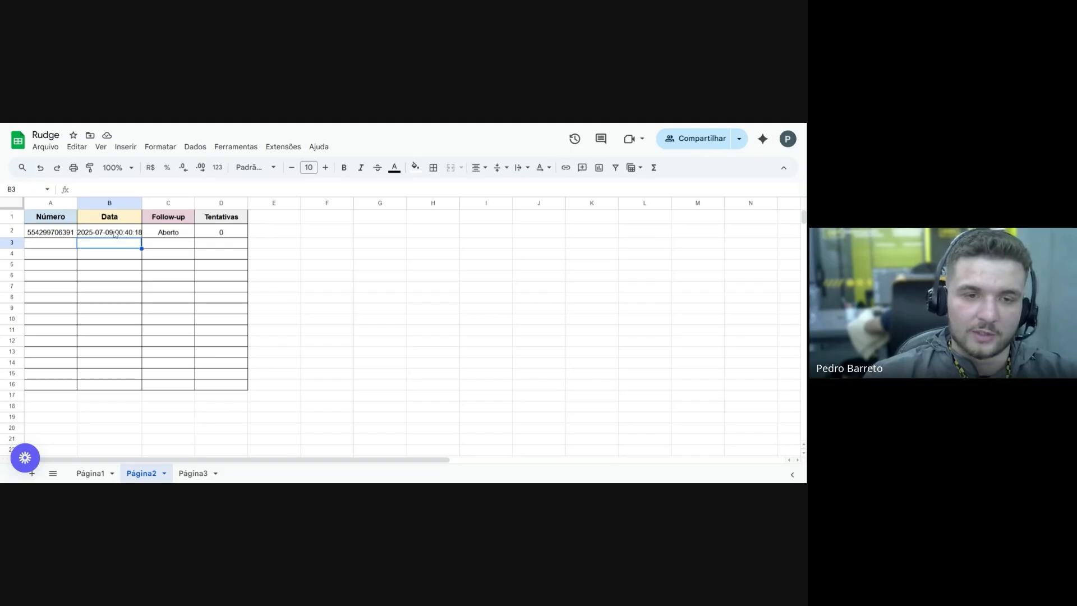
Set the contact's Tentativas counter in D2 to 1
{"action": "left_click", "coordinate": [114, 234]}
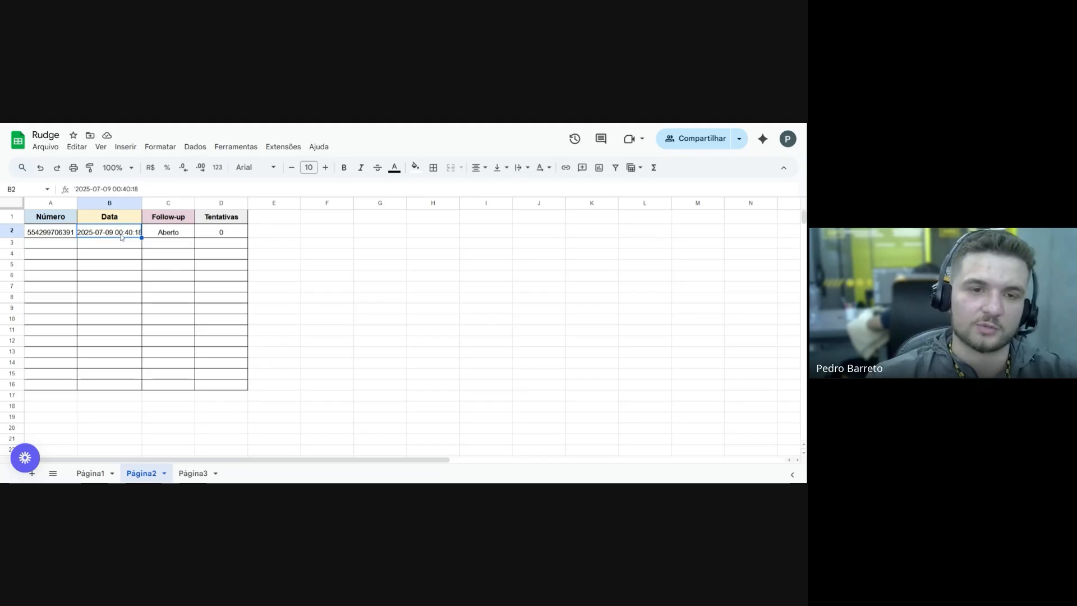
{"action": "double_click", "coordinate": [124, 236]}
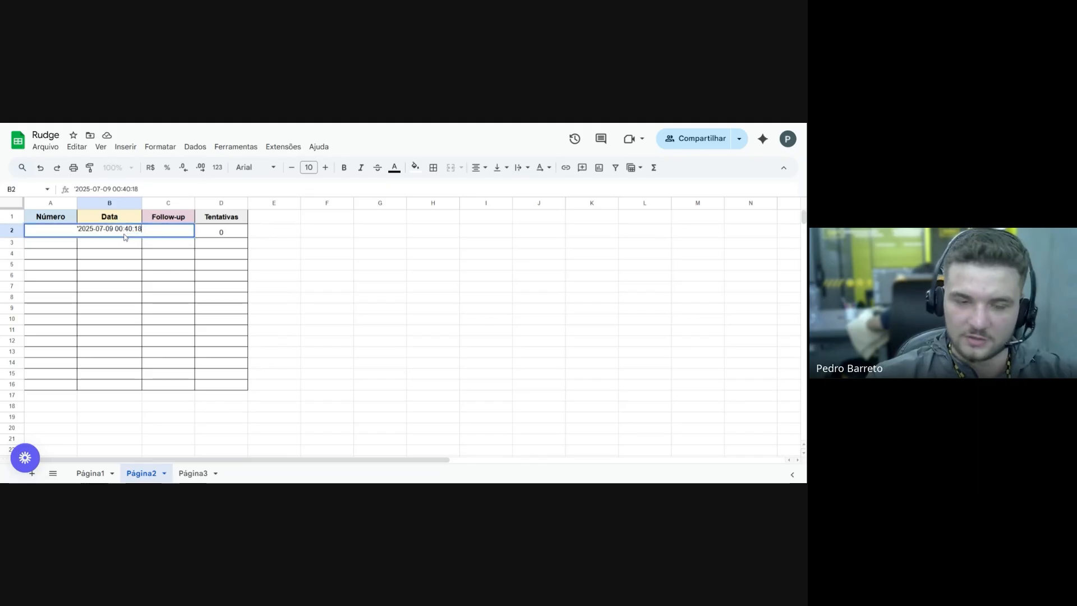
{"action": "left_click", "coordinate": [232, 238]}
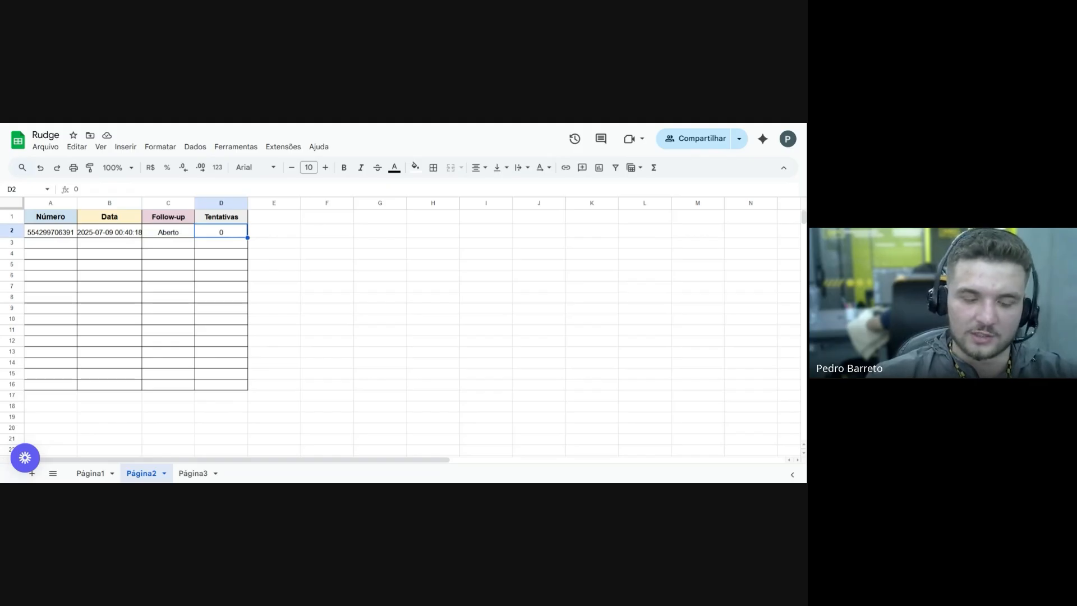
{"action": "type", "text": "1"}
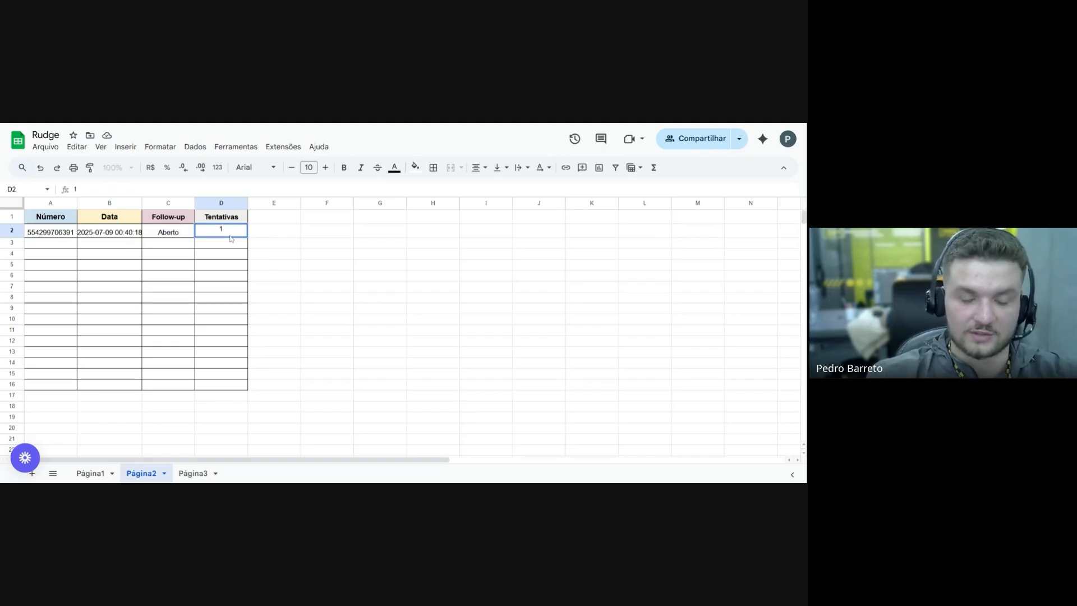
{"action": "key", "text": "Return"}
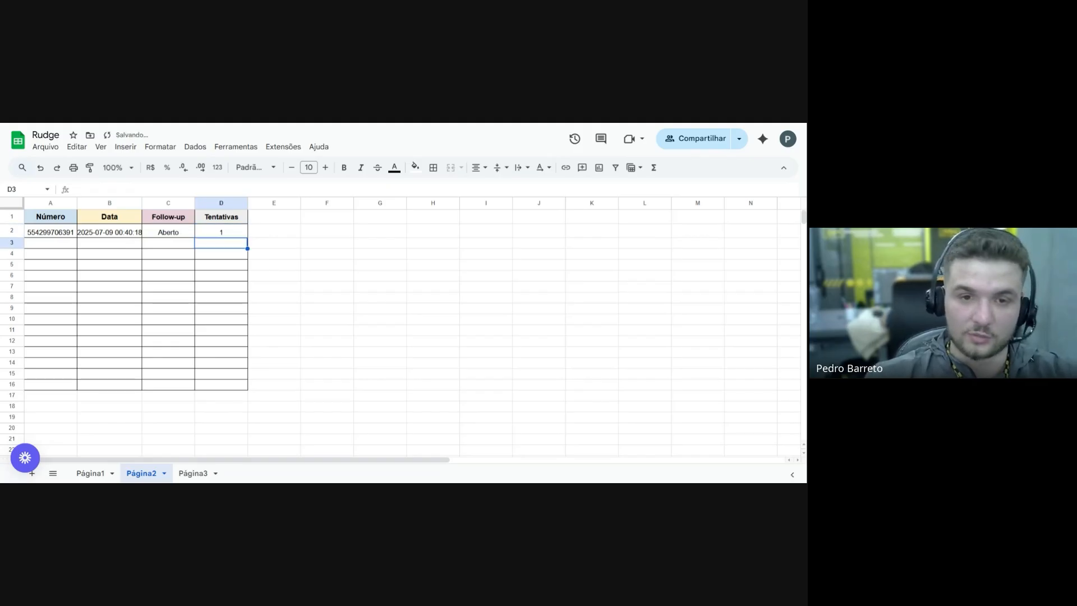
{"action": "left_click", "coordinate": [190, 234]}
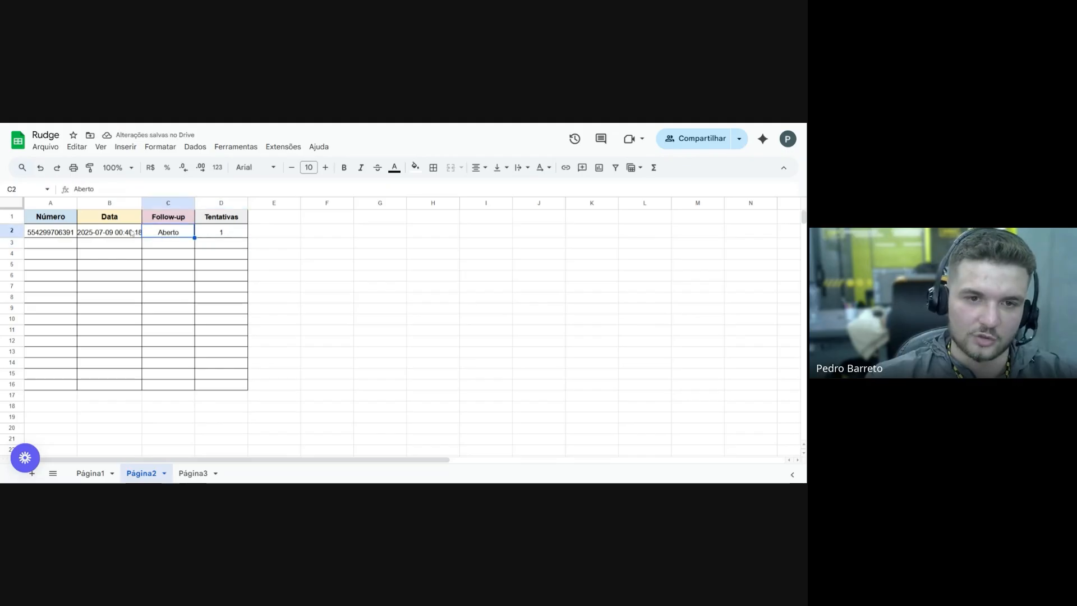
{"action": "double_click", "coordinate": [132, 232]}
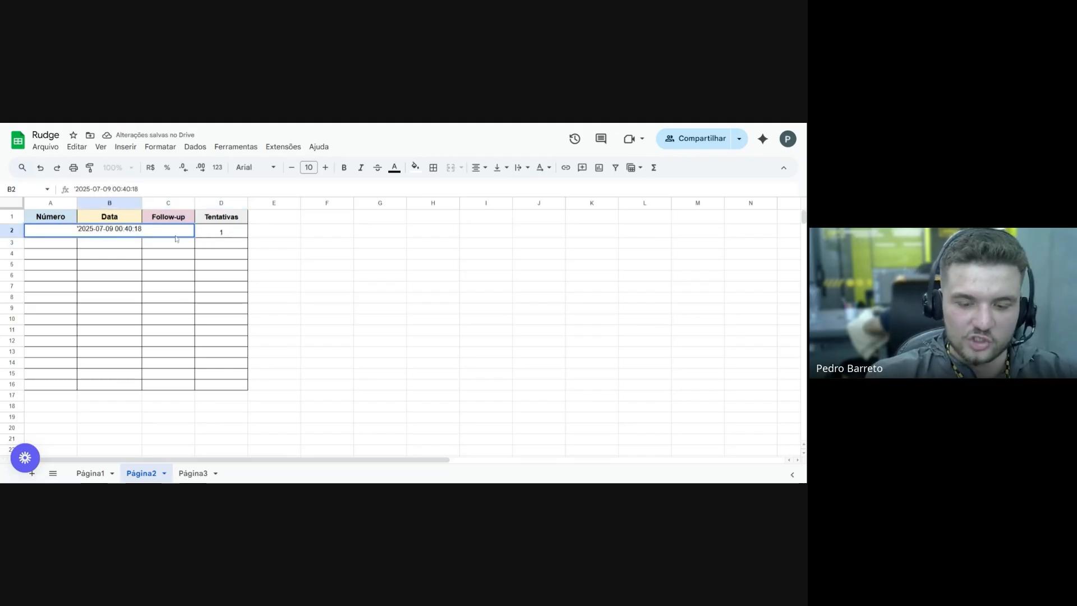
{"action": "key", "text": "BackSpace"}
{"action": "type", "text": "1"}
{"action": "key", "text": "Return"}
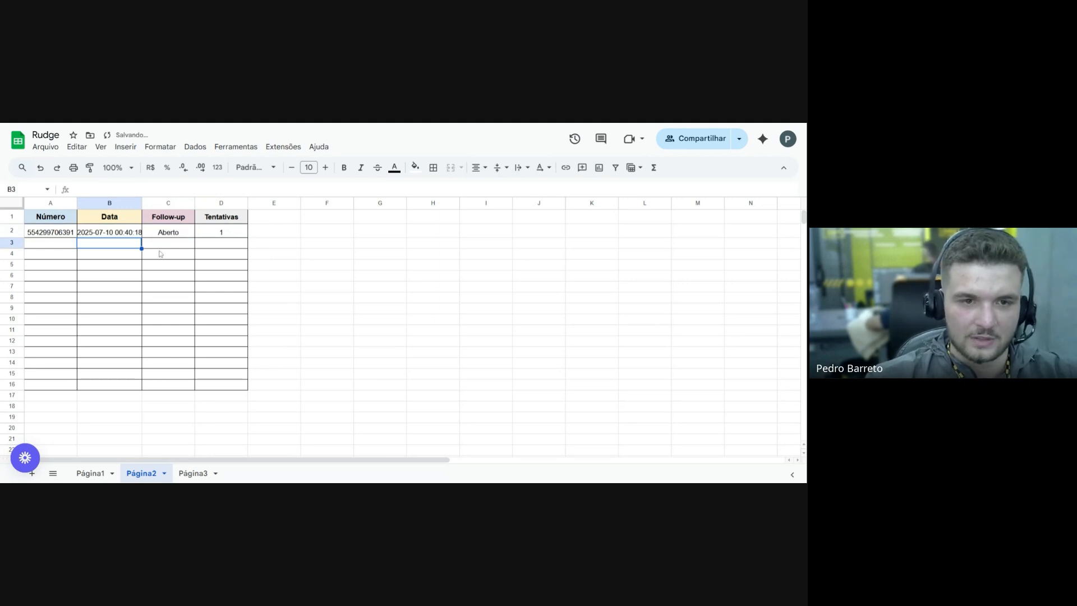
Reset the contact's Tentativas counter in D2 to 0
{"action": "left_click", "coordinate": [166, 250]}
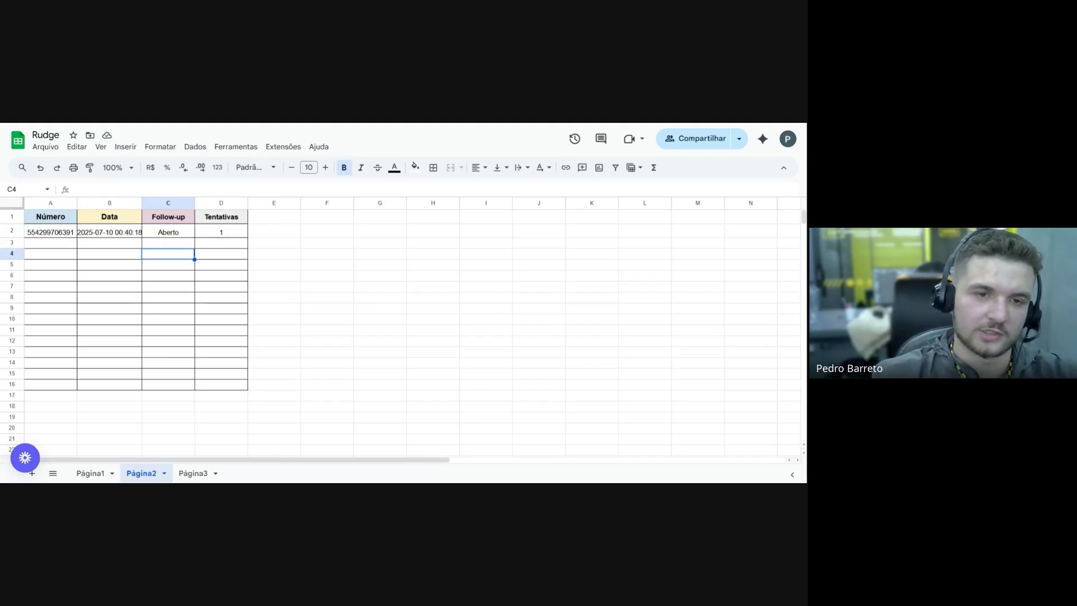
{"action": "left_click", "coordinate": [115, 234]}
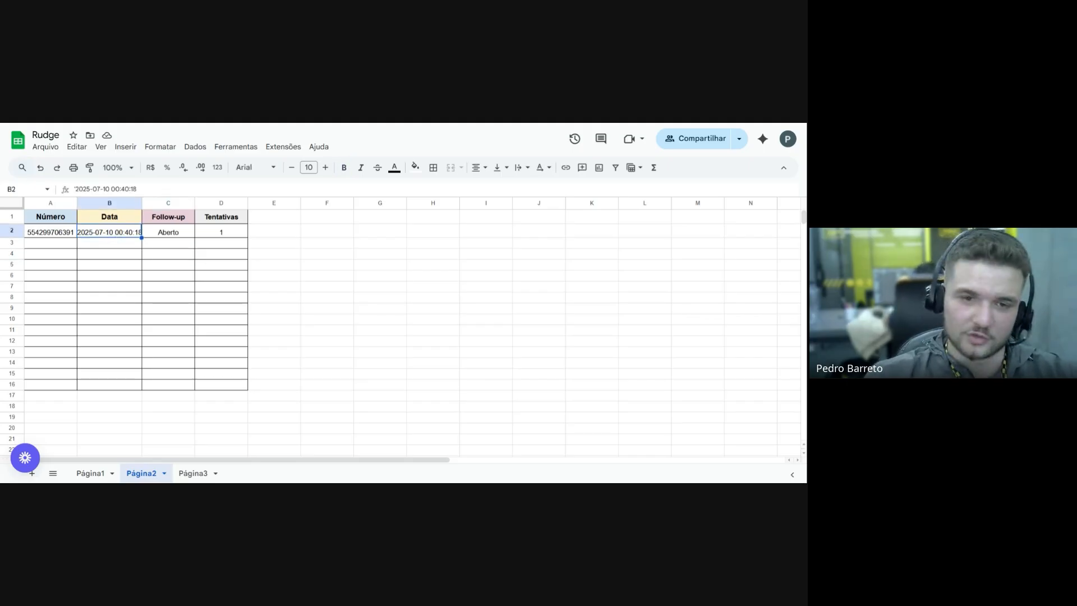
{"action": "left_click_drag", "start_coordinate": [57, 235], "coordinate": [213, 235]}
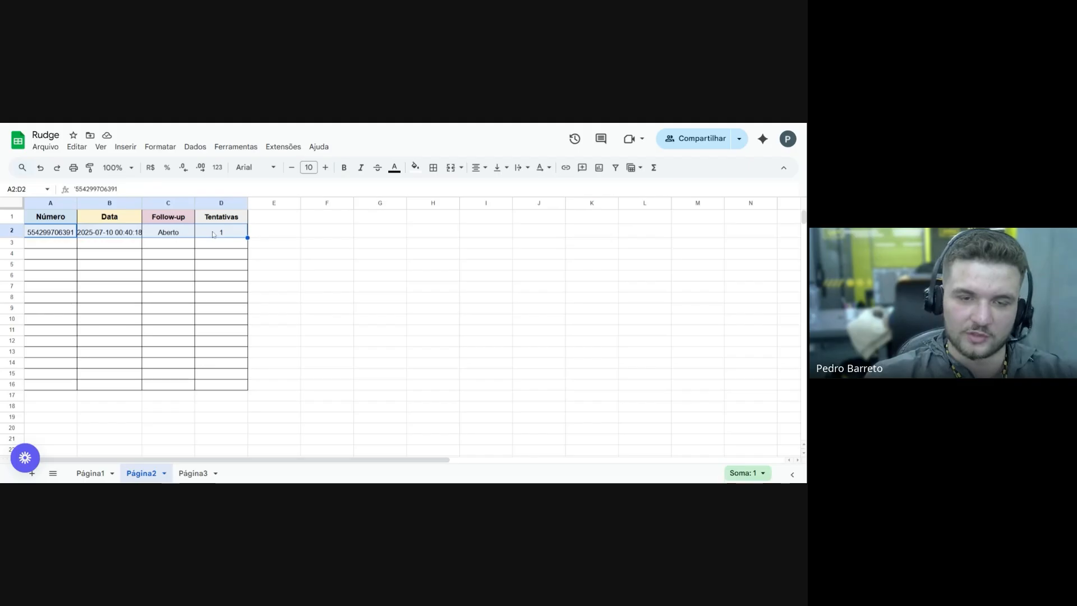
{"action": "left_click", "coordinate": [149, 256]}
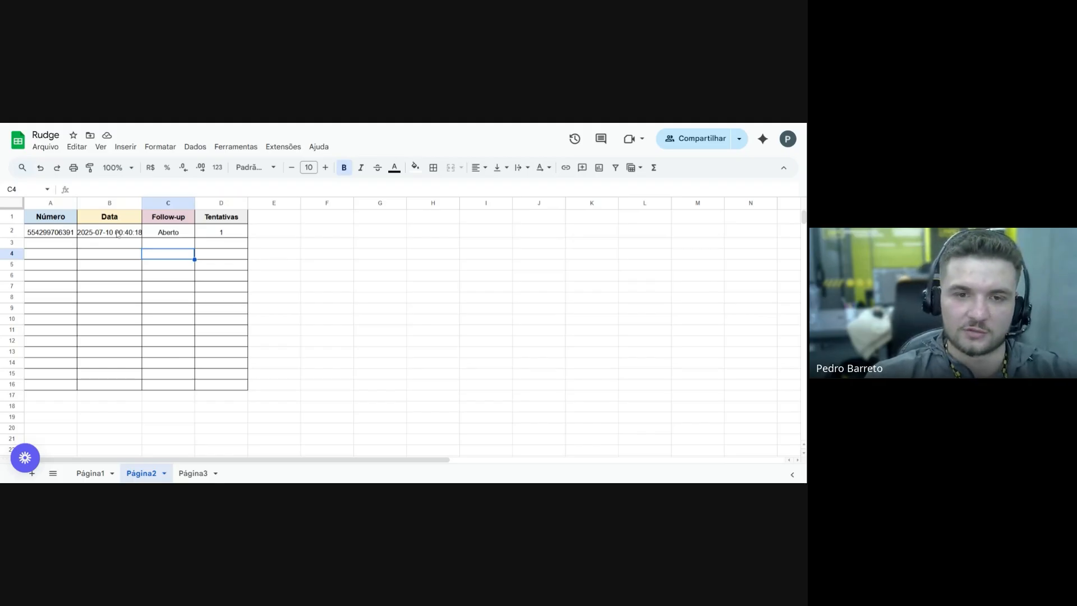
{"action": "left_click", "coordinate": [233, 234]}
{"action": "key", "text": "Delete"}
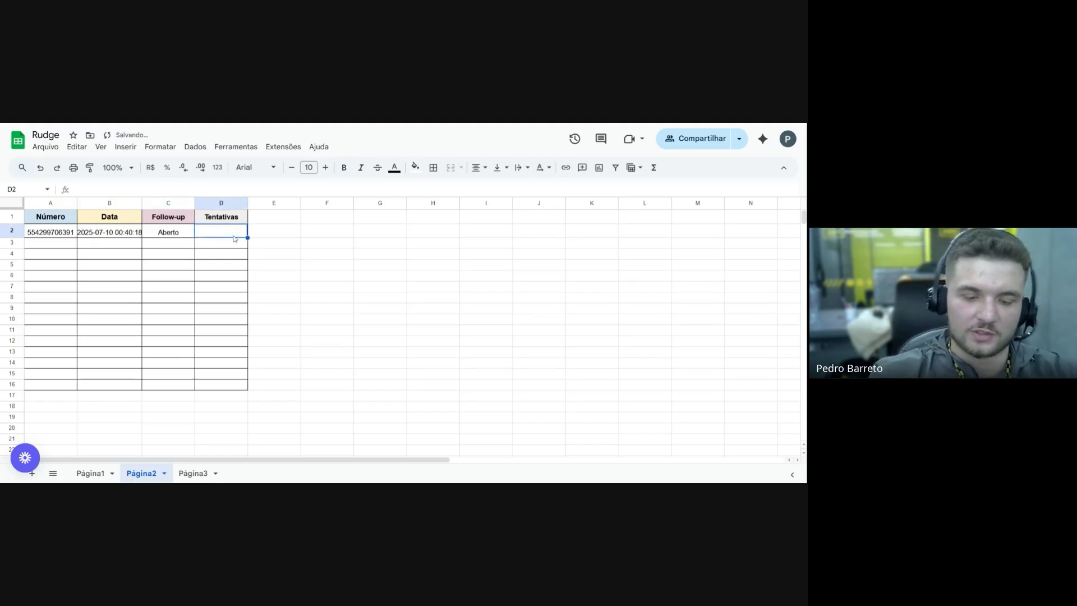
{"action": "type", "text": "0"}
{"action": "key", "text": "Return"}
{"action": "left_click", "coordinate": [112, 236]}
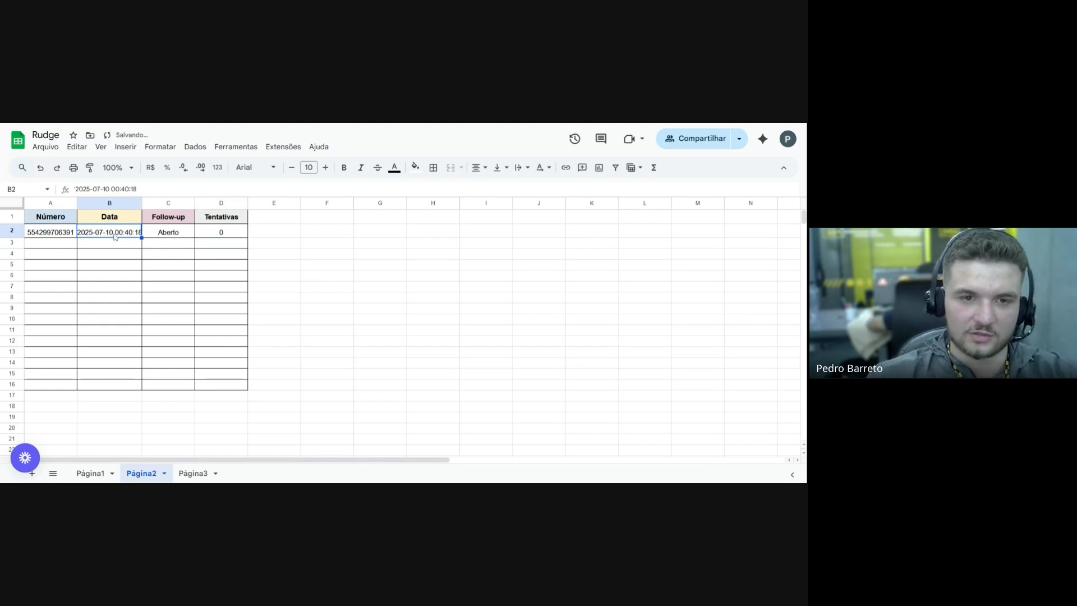
{"action": "double_click", "coordinate": [113, 236]}
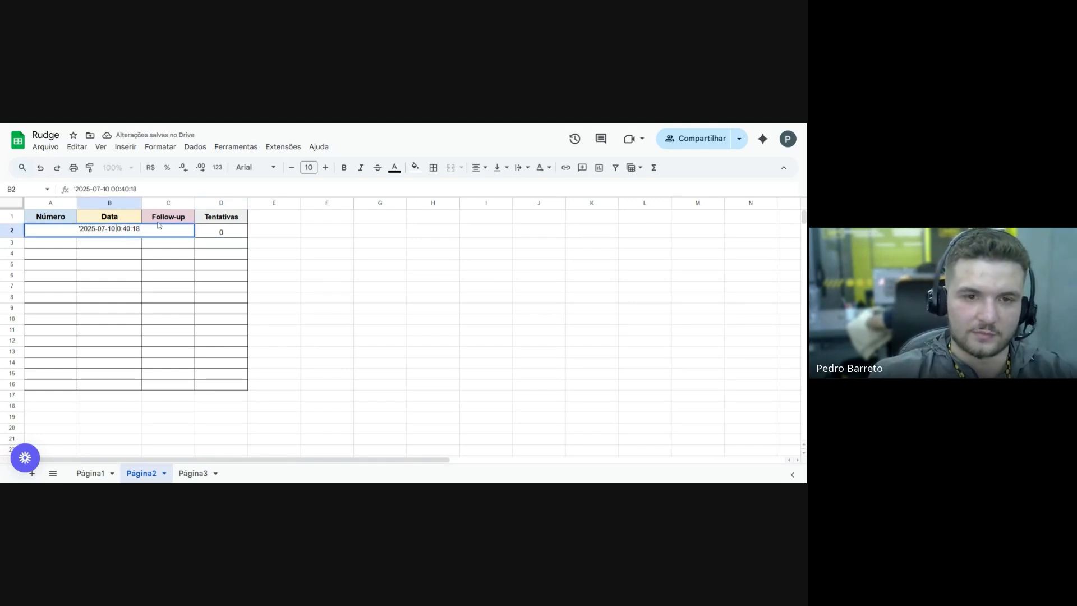
{"action": "key", "text": "BackSpace"}
{"action": "type", "text": "1"}
{"action": "key", "text": "Return"}
{"action": "double_click", "coordinate": [121, 231]}
{"action": "key", "text": "ctrl+a"}
{"action": "left_click", "coordinate": [120, 241]}
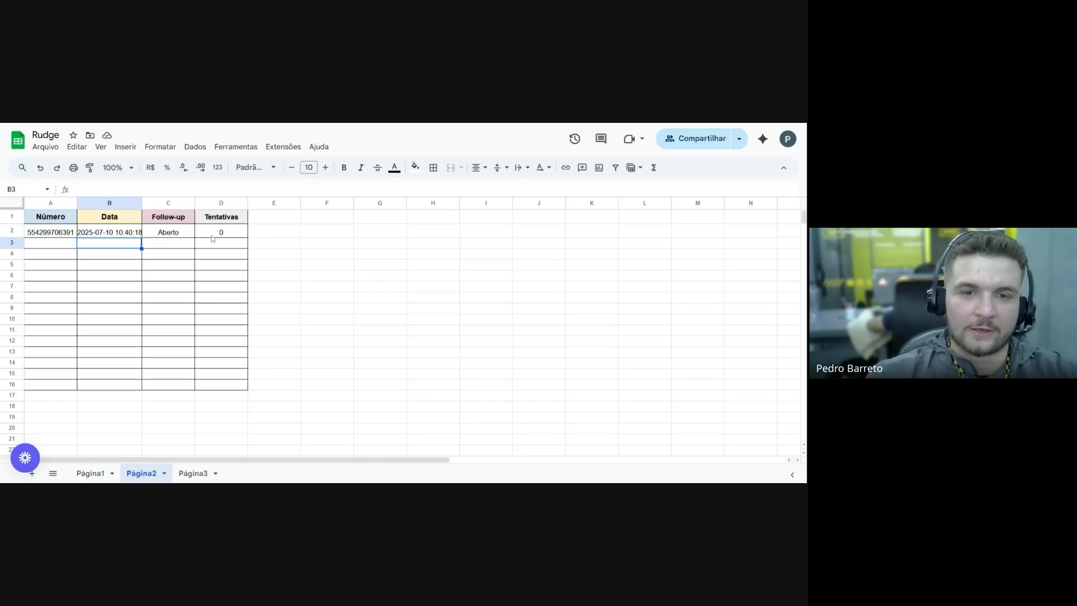
{"action": "left_click", "coordinate": [214, 235]}
{"action": "double_click", "coordinate": [119, 229]}
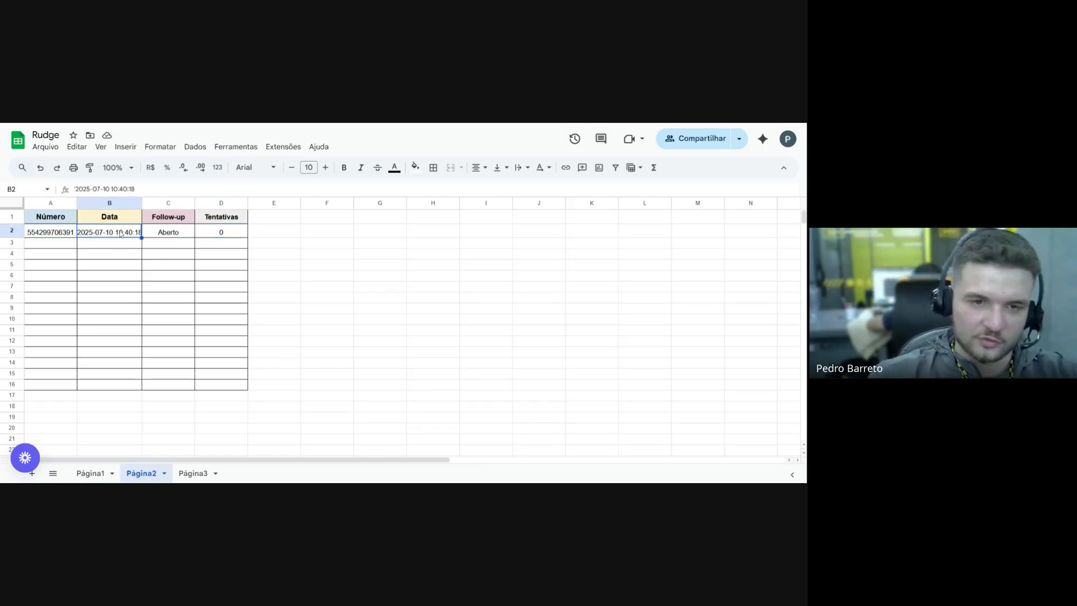
{"action": "key", "text": "BackSpace"}
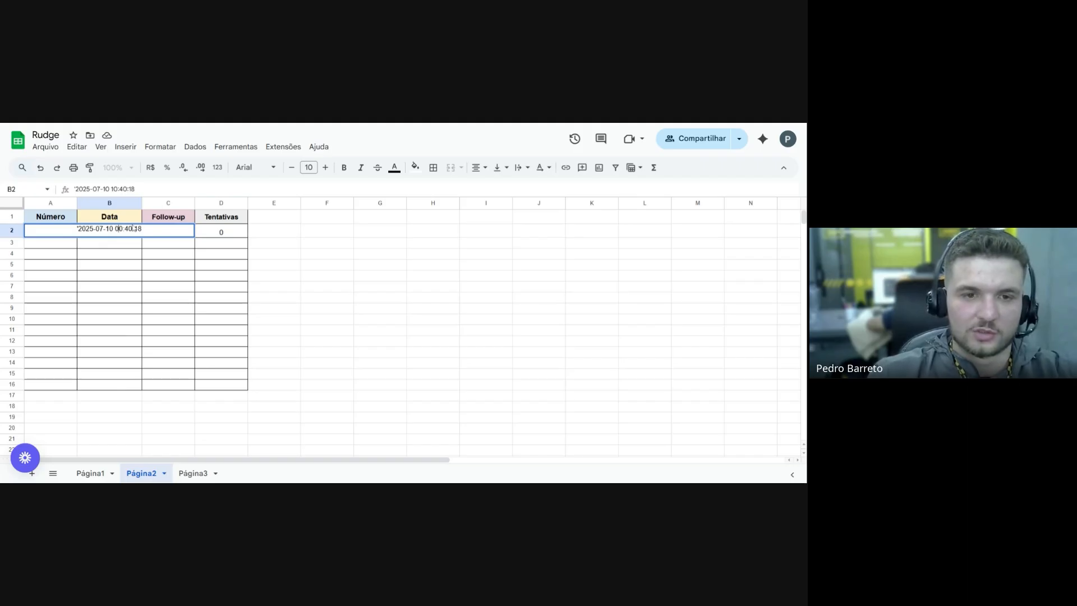
{"action": "type", "text": "0"}
{"action": "key", "text": "Return"}
Set the contact's Tentativas counter in D2 to 1 for the first follow-up
{"action": "left_click", "coordinate": [227, 236]}
{"action": "double_click", "coordinate": [221, 230]}
{"action": "type", "text": "1"}
{"action": "key", "text": "Return"}
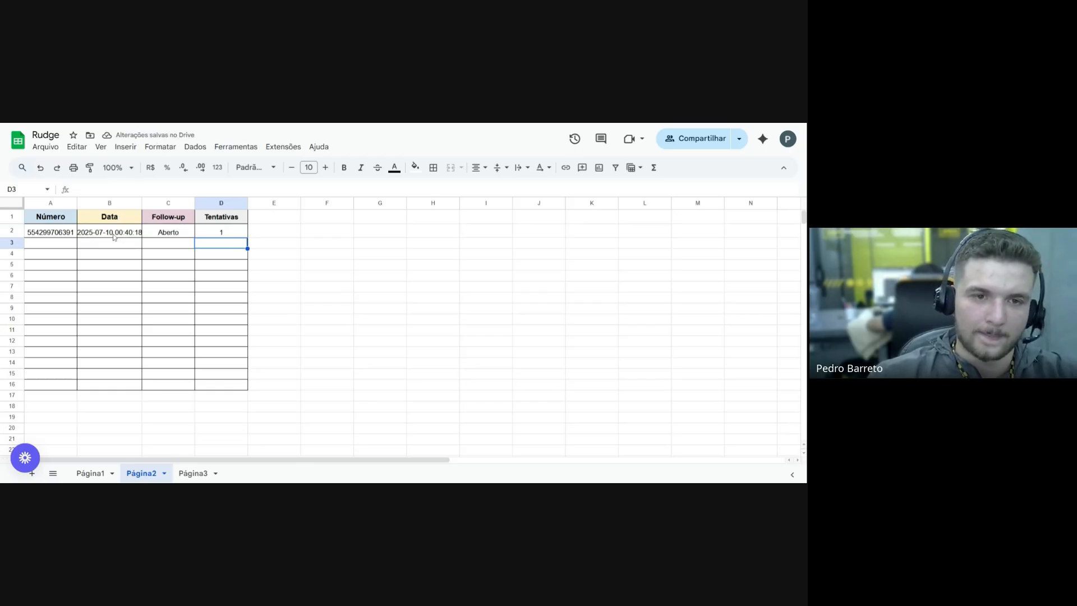
Raise the contact's Tentativas counter in D2 to 2 for the second follow-up
{"action": "double_click", "coordinate": [203, 231]}
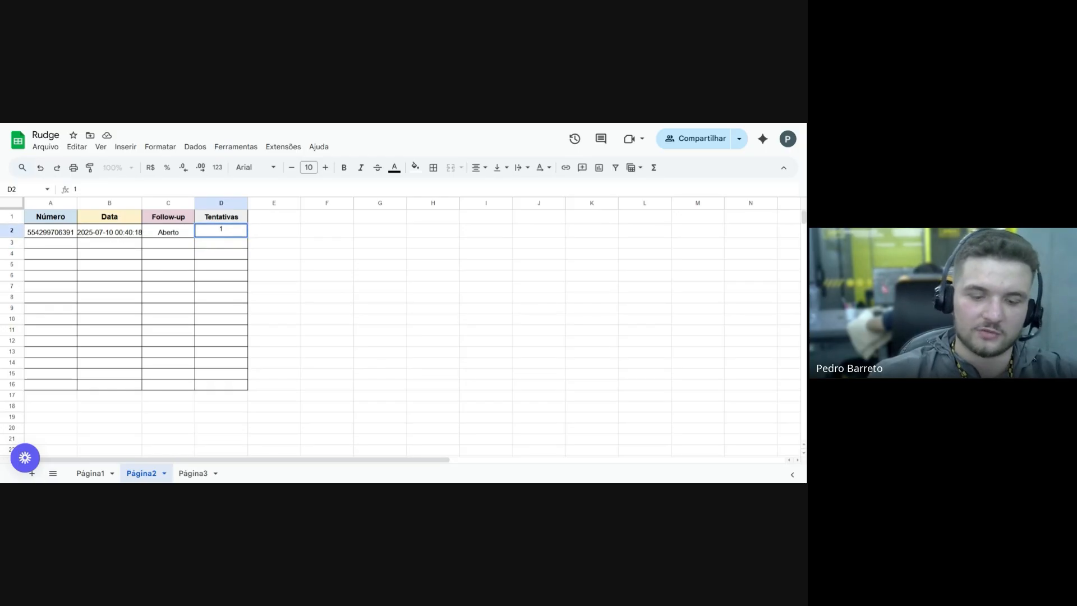
{"action": "key", "text": "BackSpace"}
{"action": "type", "text": "2"}
{"action": "key", "text": "Return"}
{"action": "double_click", "coordinate": [108, 234]}
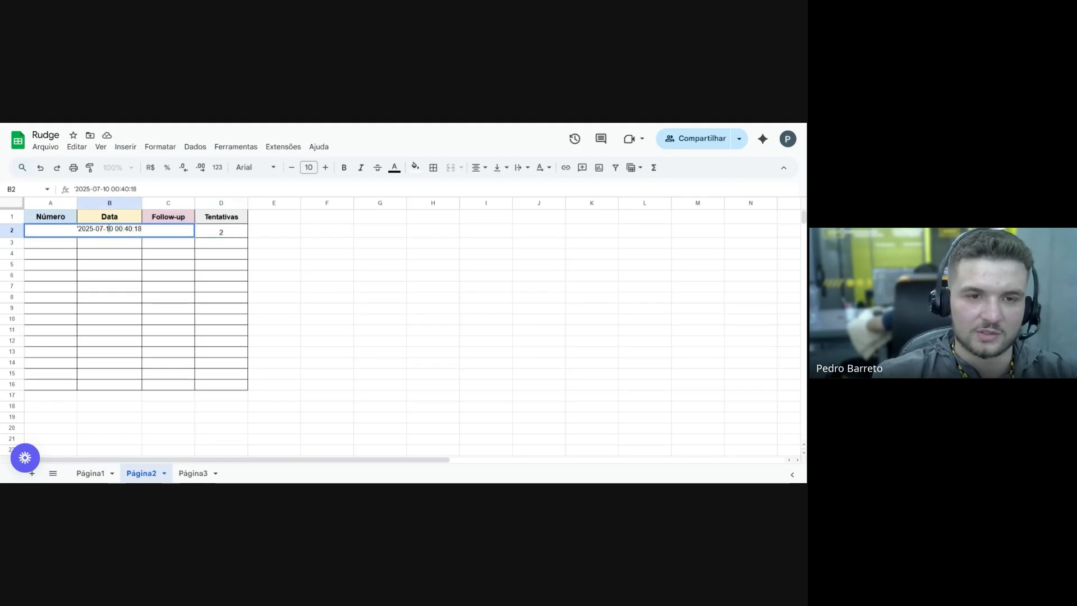
{"action": "key", "text": "BackSpace"}
{"action": "type", "text": "3"}
{"action": "key", "text": "Return"}
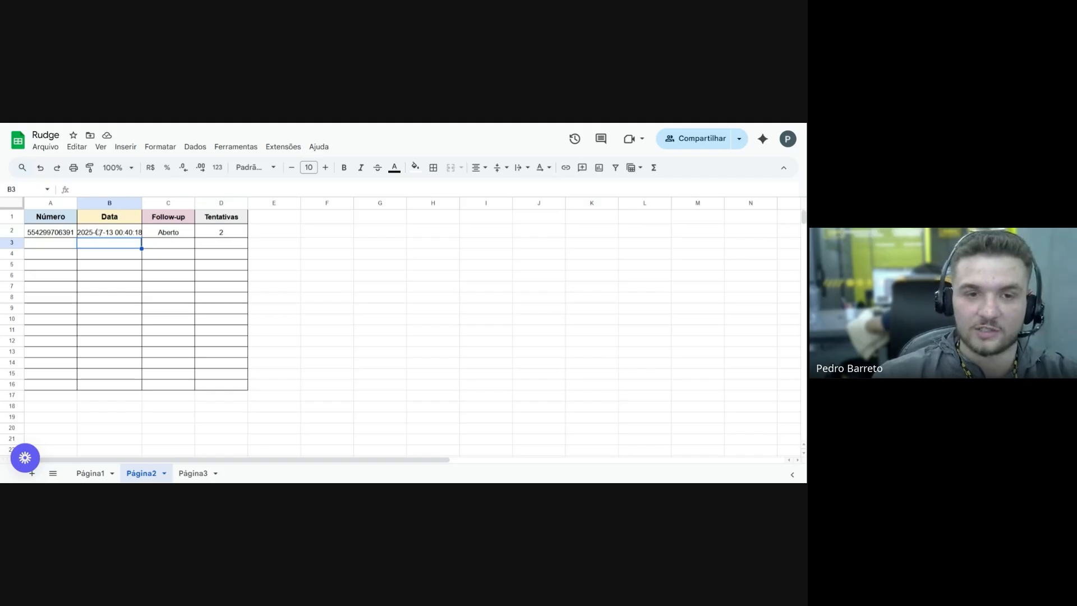
Raise the contact's Tentativas counter in D2 to 3 for the third follow-up
{"action": "left_click_drag", "start_coordinate": [63, 233], "coordinate": [101, 233]}
{"action": "left_click", "coordinate": [114, 233]}
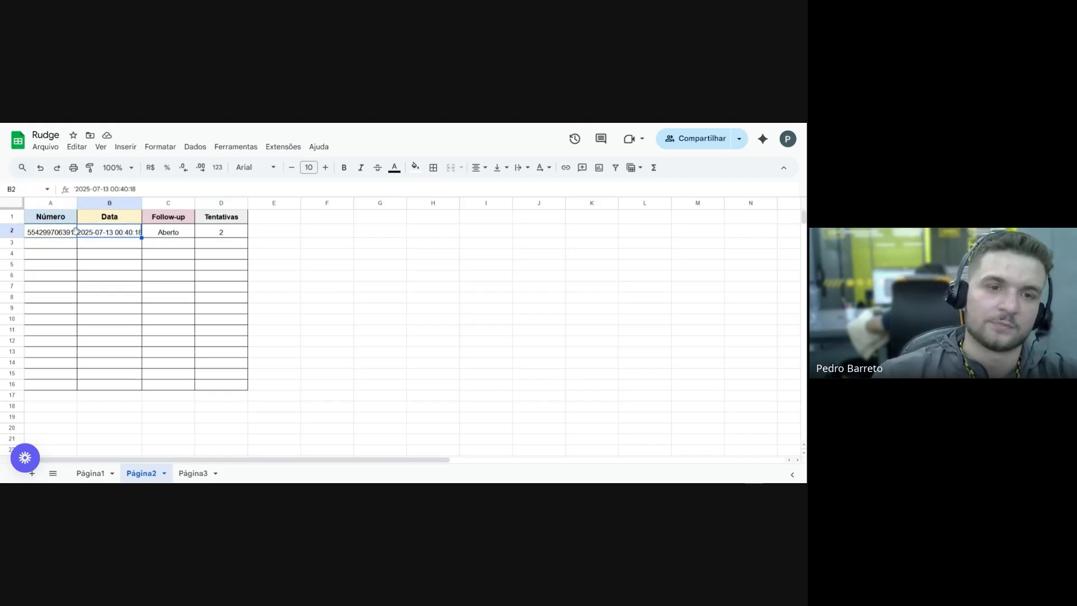
{"action": "double_click", "coordinate": [231, 234]}
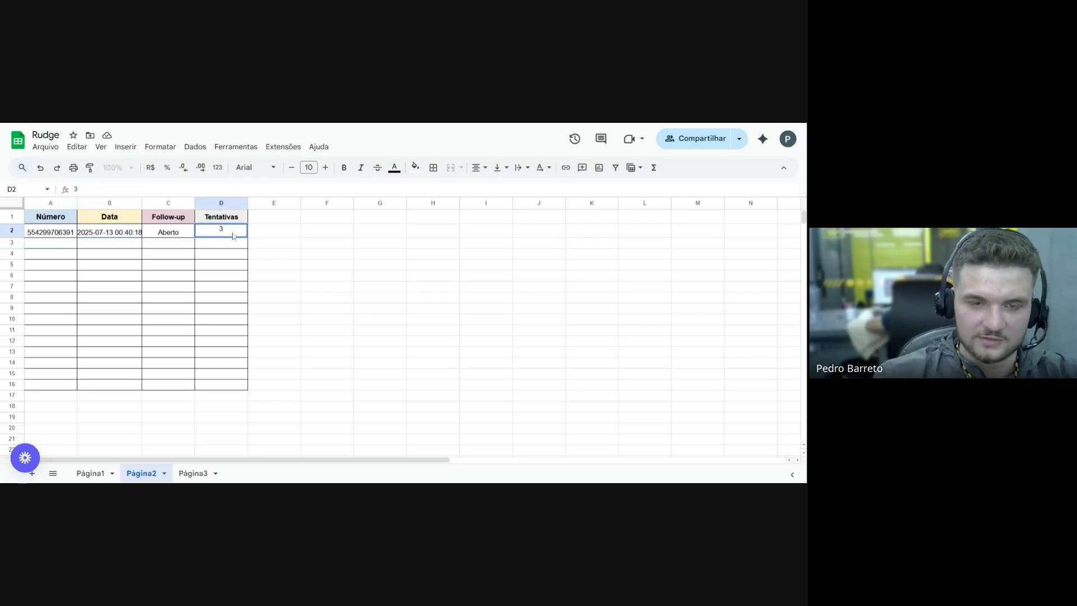
{"action": "type", "text": "3"}
{"action": "key", "text": "Return"}
Examine the contact's row A2:D2, going over its Número, Data, Follow-up and Tentativas values
{"action": "left_click", "coordinate": [121, 227]}
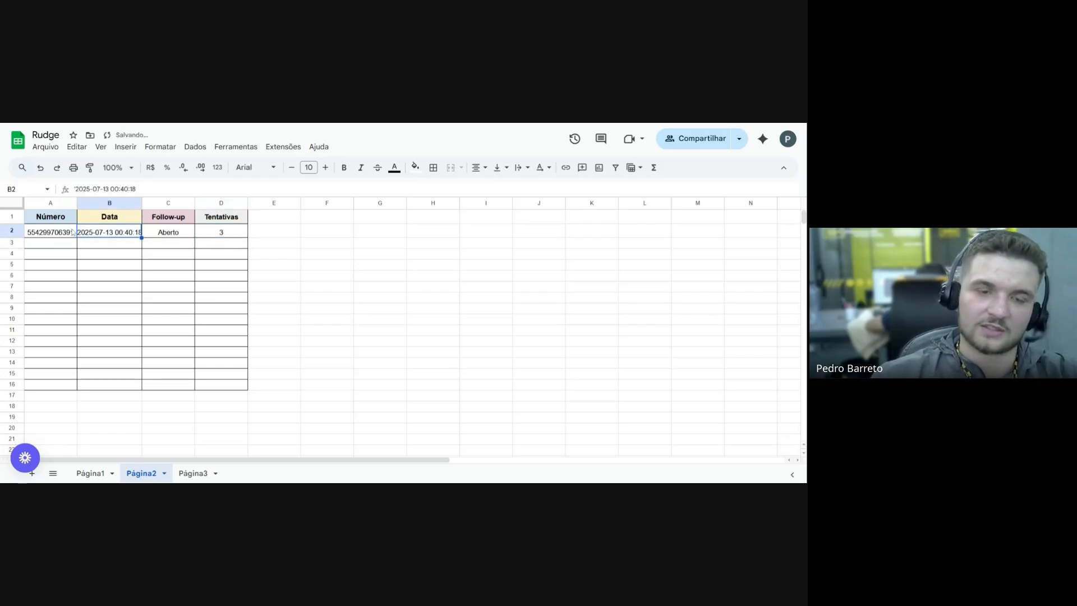
{"action": "left_click", "coordinate": [137, 266]}
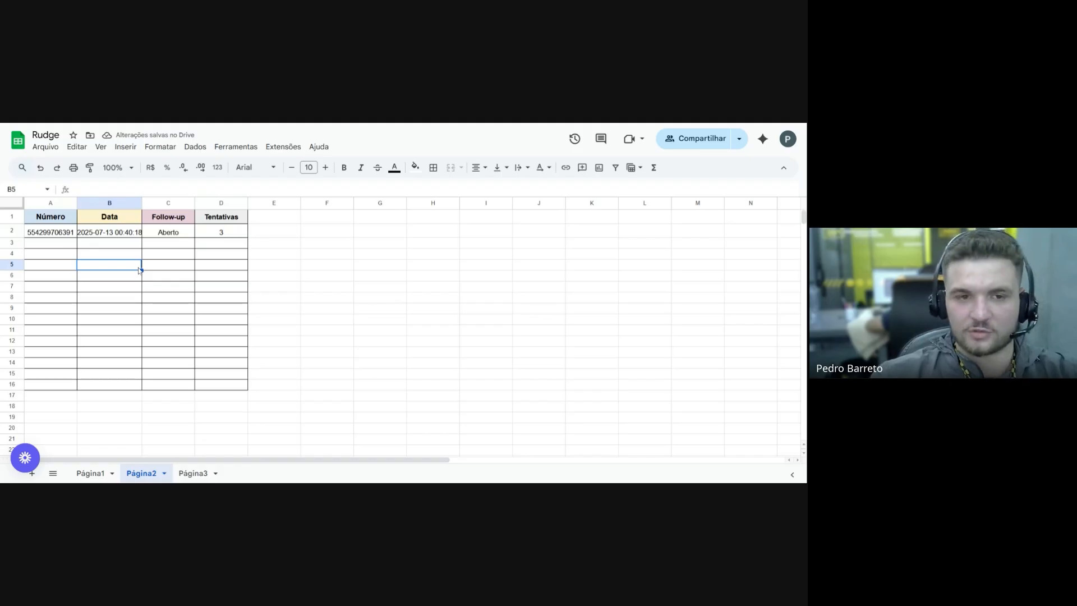
{"action": "left_click_drag", "start_coordinate": [53, 232], "coordinate": [220, 236]}
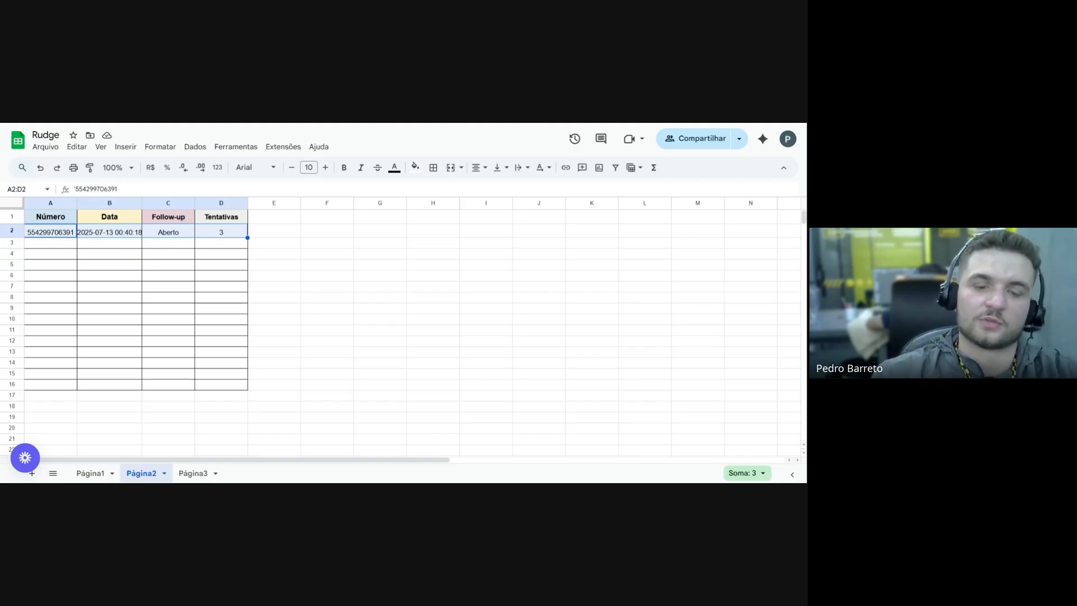
{"action": "left_click", "coordinate": [221, 231]}
{"action": "left_click", "coordinate": [221, 254]}
{"action": "left_click_drag", "start_coordinate": [225, 232], "coordinate": [87, 236]}
{"action": "left_click", "coordinate": [122, 238]}
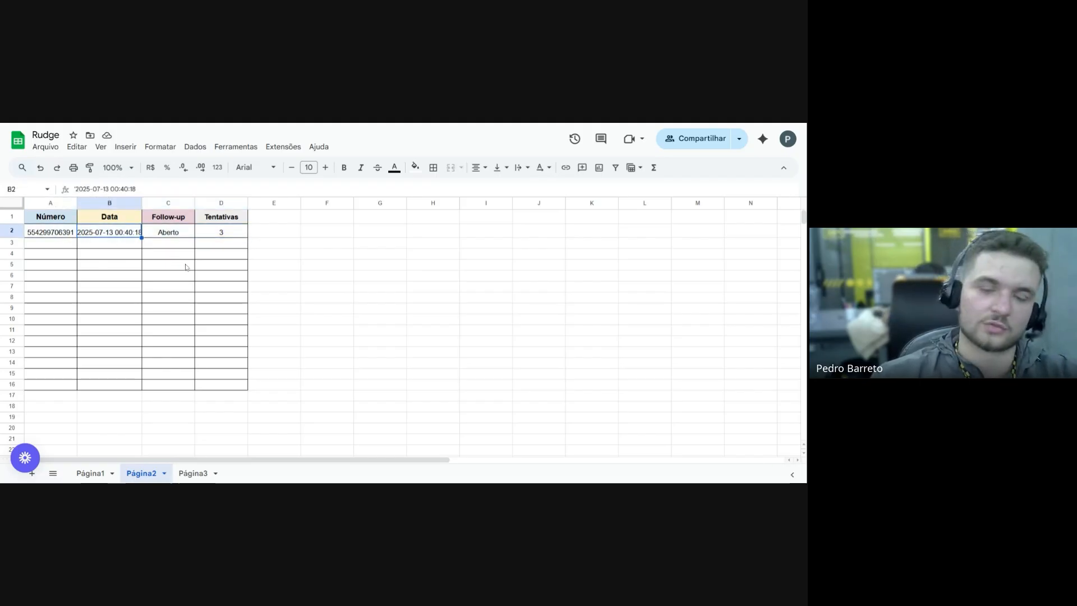
{"action": "left_click_drag", "start_coordinate": [54, 232], "coordinate": [219, 237]}
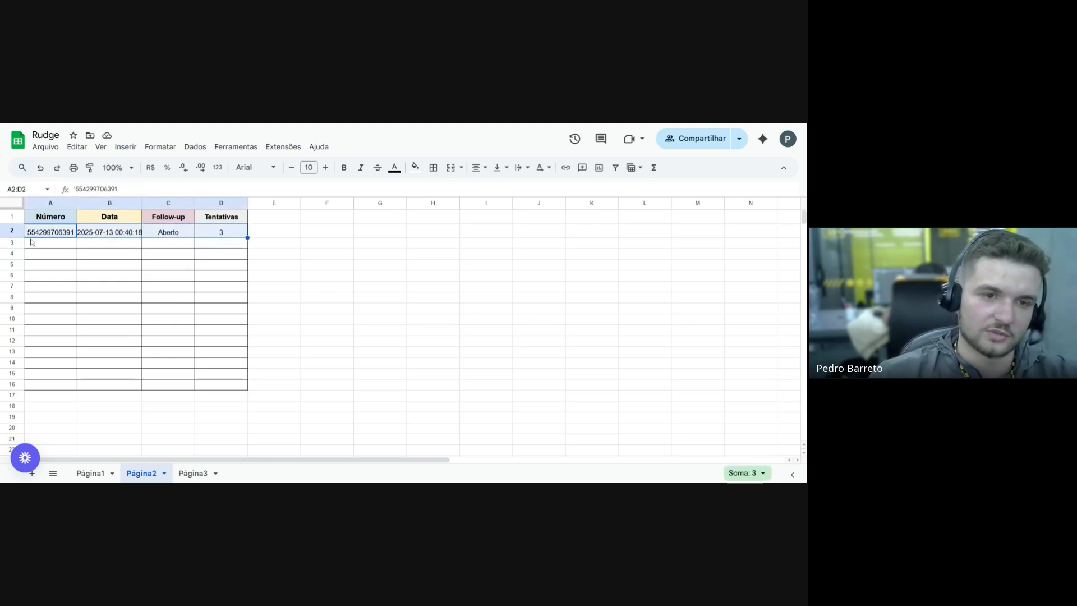
{"action": "left_click", "coordinate": [62, 234]}
{"action": "left_click_drag", "start_coordinate": [79, 234], "coordinate": [219, 235]}
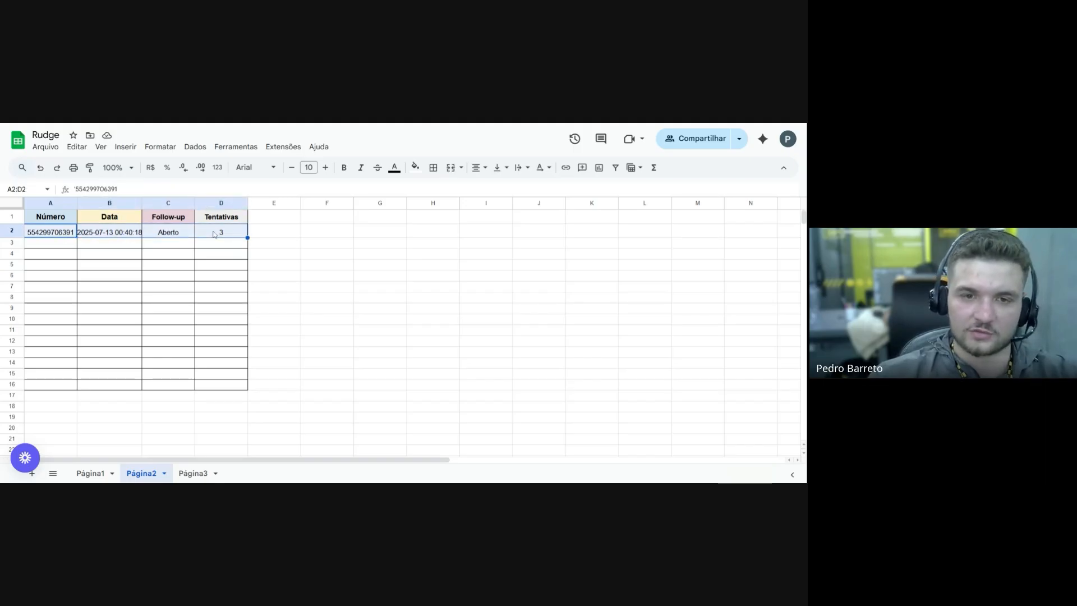
{"action": "left_click", "coordinate": [223, 247]}
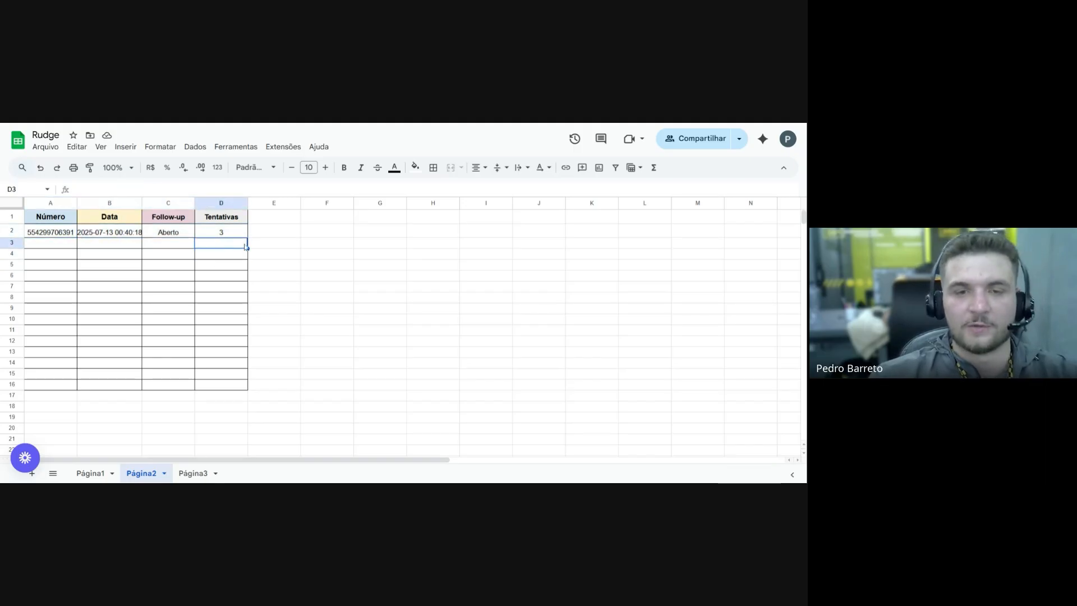
Clear the contact's Tentativas counter in D2 and undo the clearing
{"action": "left_click", "coordinate": [231, 235]}
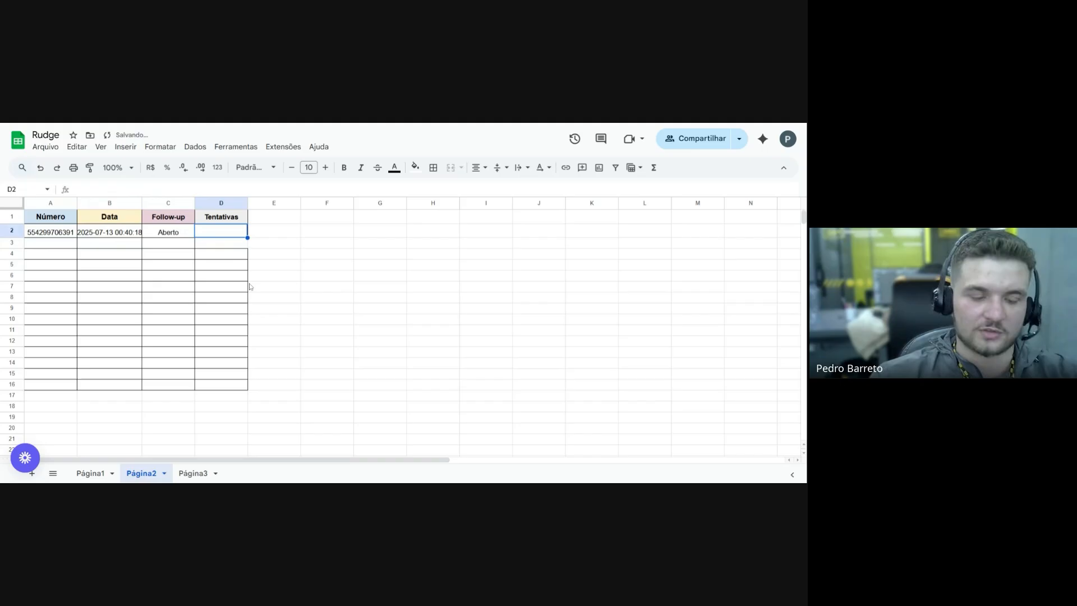
{"action": "left_click", "coordinate": [321, 276]}
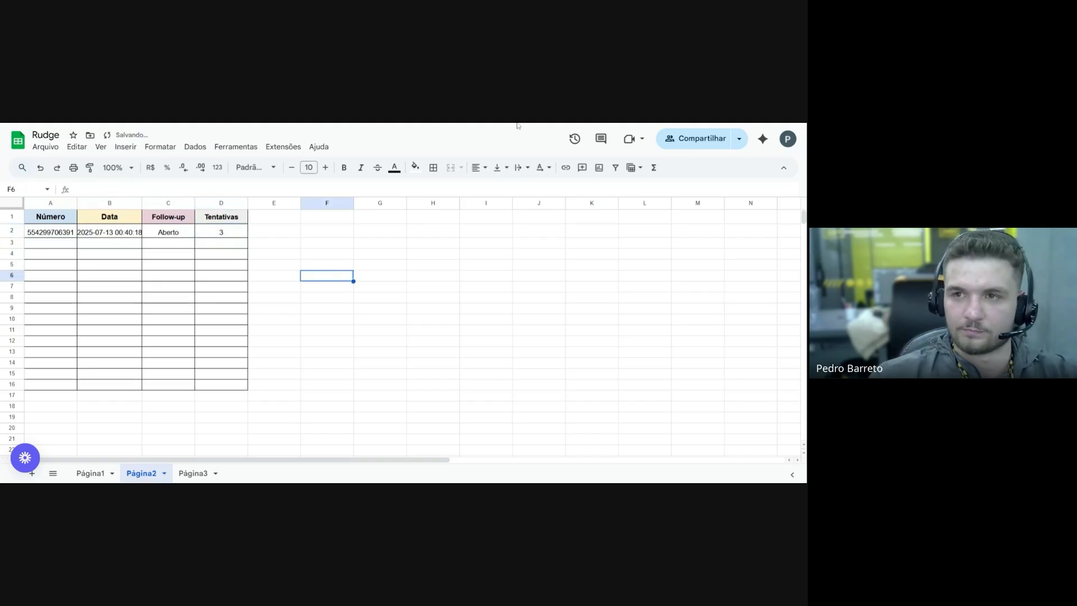